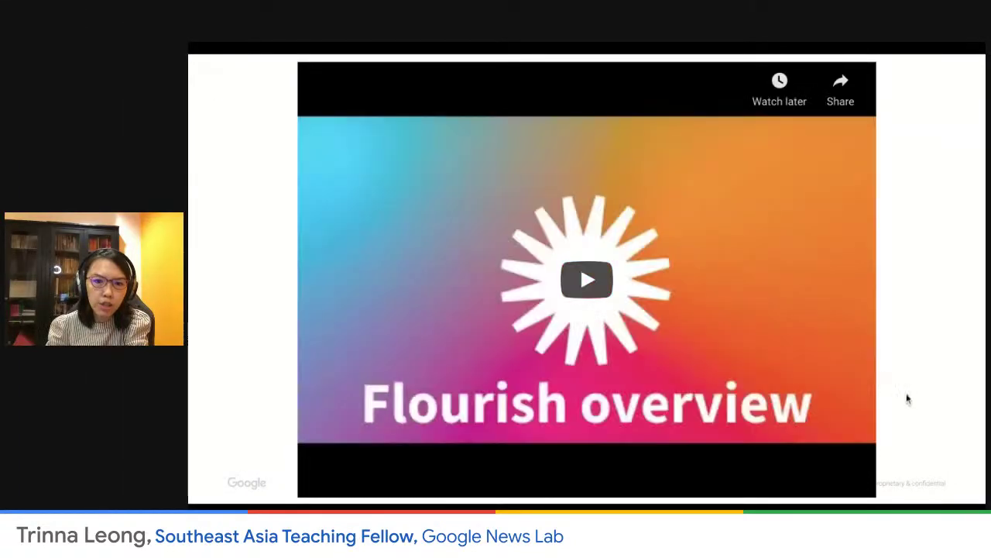
{"action": "left_click", "coordinate": [913, 395]}
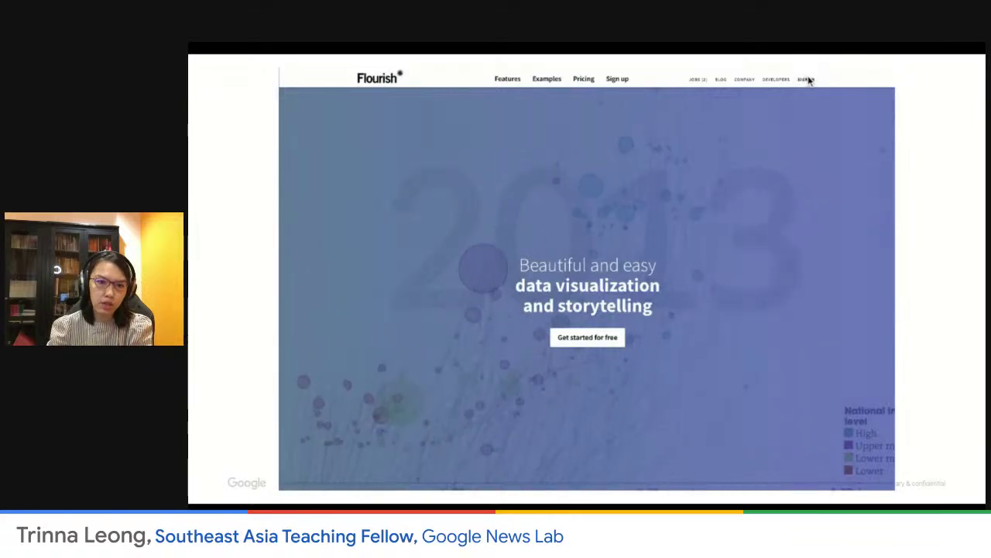
{"action": "left_click", "coordinate": [948, 351]}
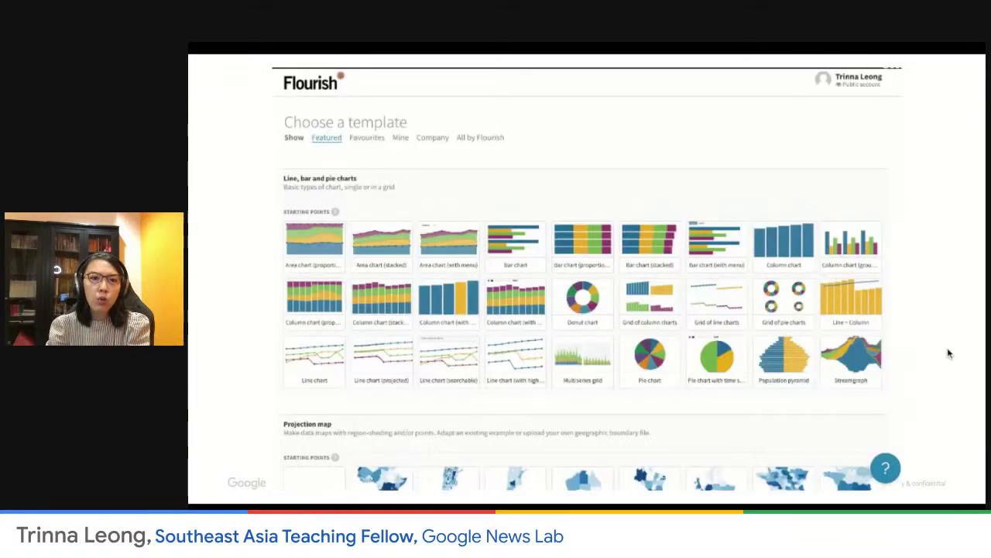
{"action": "scroll", "coordinate": [960, 353], "scroll_direction": "down", "scroll_amount": 2}
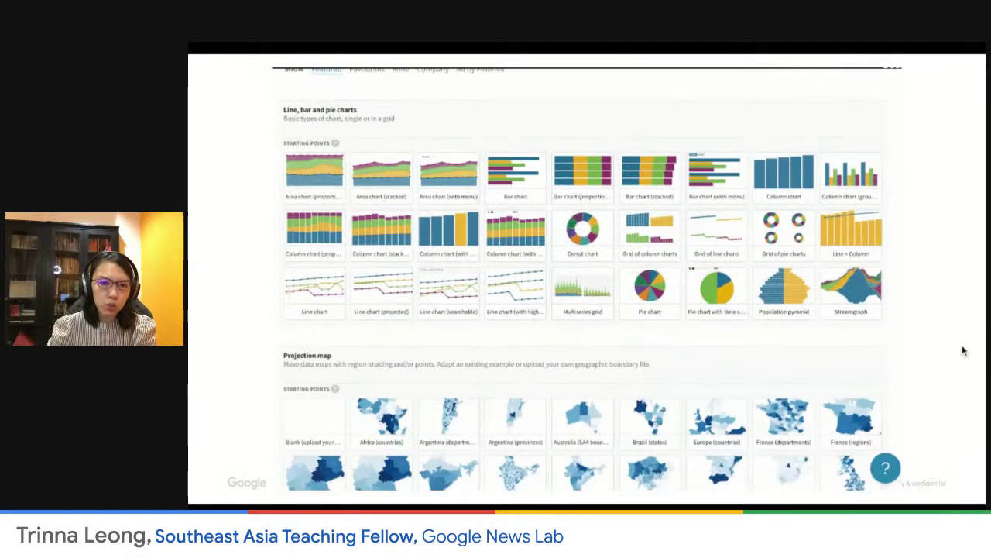
{"action": "scroll", "coordinate": [963, 351], "scroll_direction": "down", "scroll_amount": 2}
{"action": "scroll", "coordinate": [953, 247], "scroll_direction": "down", "scroll_amount": 8}
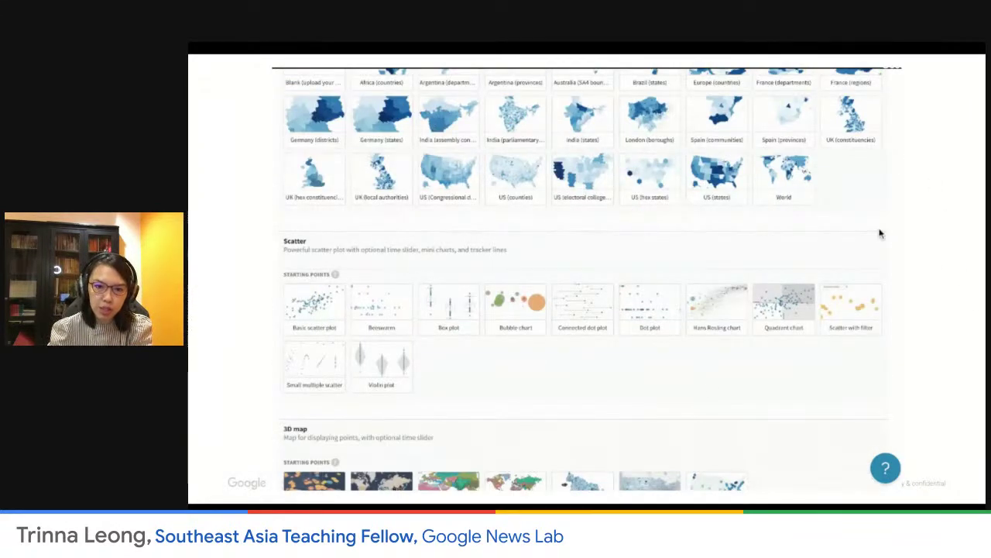
{"action": "scroll", "coordinate": [914, 227], "scroll_direction": "down", "scroll_amount": 6}
{"action": "scroll", "coordinate": [945, 227], "scroll_direction": "down", "scroll_amount": 9}
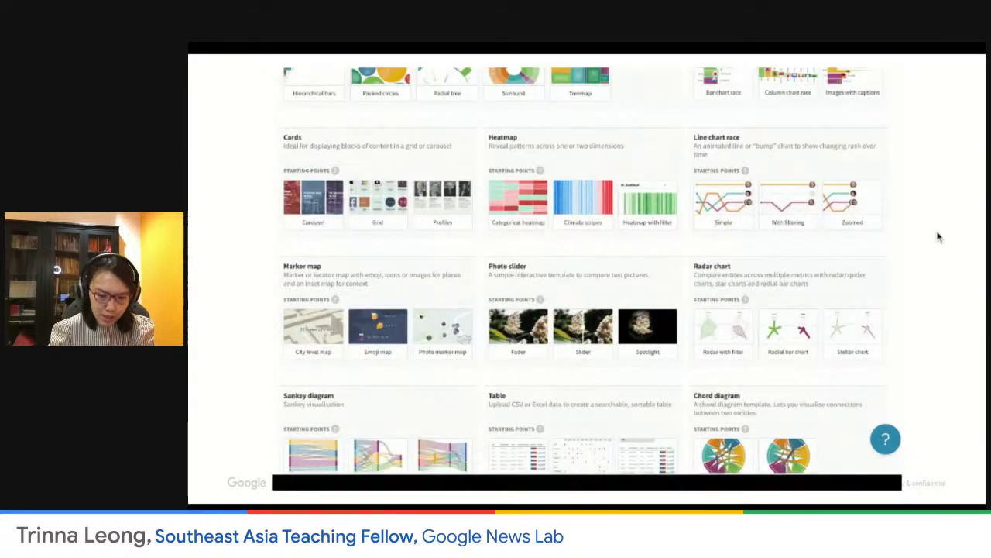
{"action": "scroll", "coordinate": [937, 237], "scroll_direction": "down", "scroll_amount": 1}
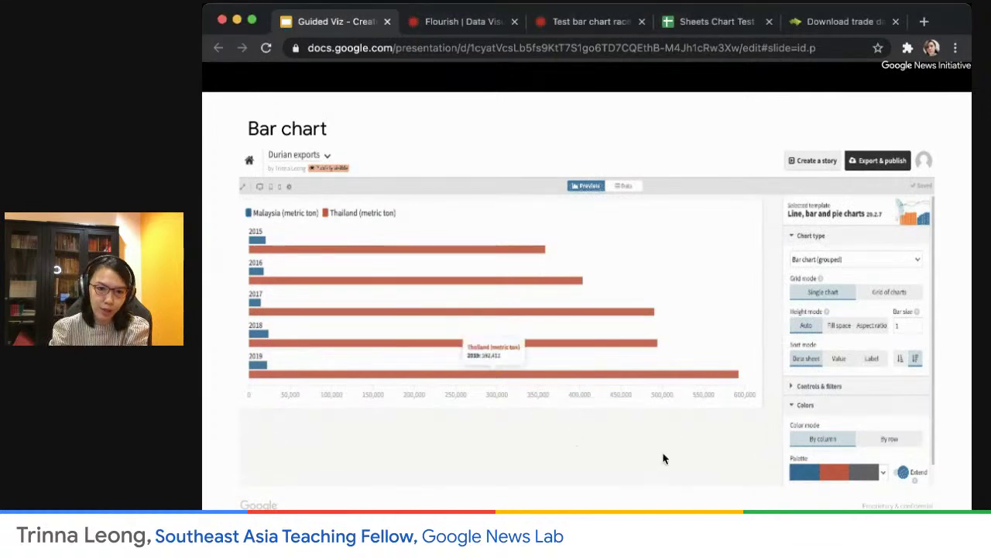
Switch to the UN Comtrade data download page and look over its query form.
{"action": "left_click", "coordinate": [821, 24]}
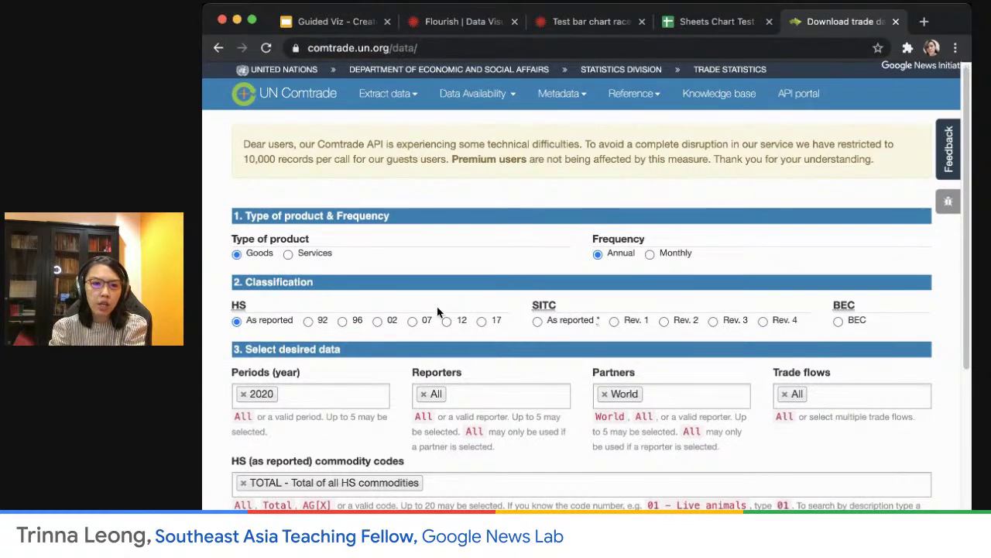
{"action": "scroll", "coordinate": [674, 295], "scroll_direction": "down", "scroll_amount": 5}
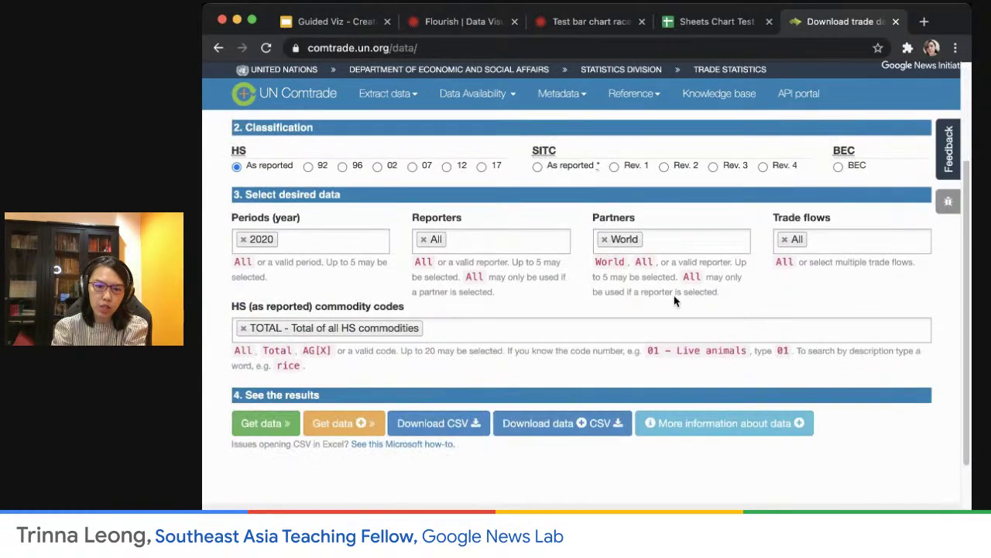
{"action": "scroll", "coordinate": [674, 295], "scroll_direction": "up", "scroll_amount": 4}
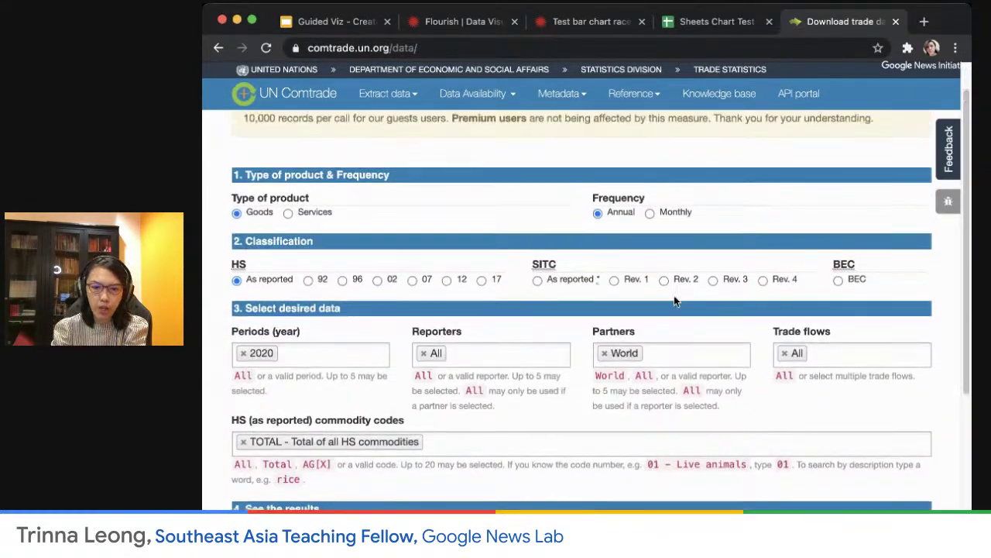
{"action": "scroll", "coordinate": [674, 295], "scroll_direction": "down", "scroll_amount": 3}
{"action": "scroll", "coordinate": [674, 295], "scroll_direction": "up", "scroll_amount": 1}
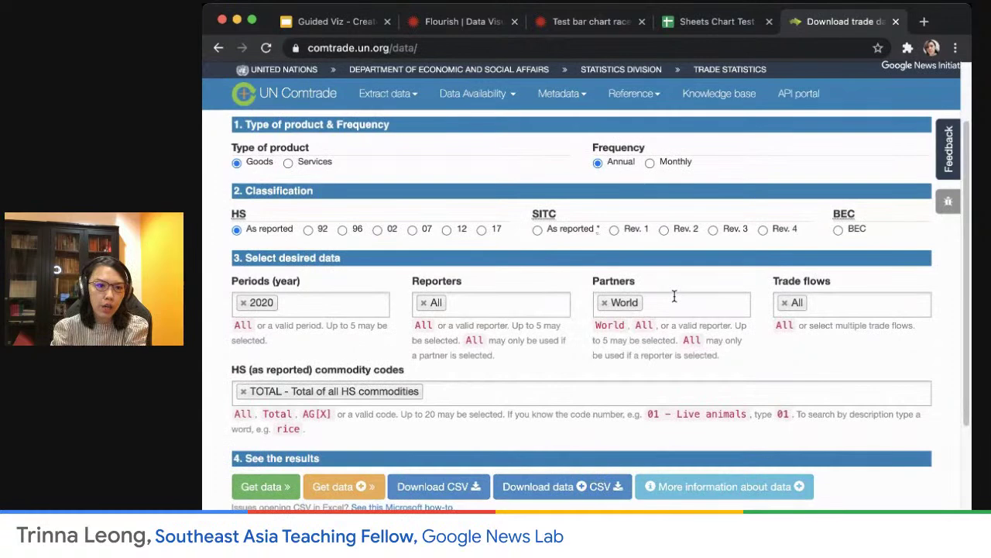
{"action": "scroll", "coordinate": [674, 295], "scroll_direction": "down", "scroll_amount": 1}
Replace the 2020 period in the query with the years 2015, 2016, 2018 and 2019.
{"action": "left_click", "coordinate": [243, 290]}
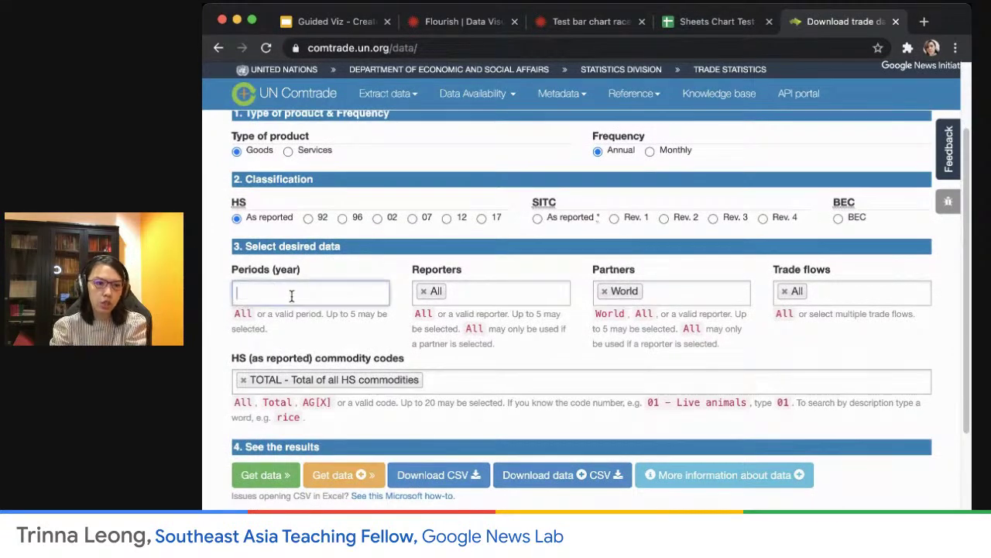
{"action": "left_click", "coordinate": [293, 293]}
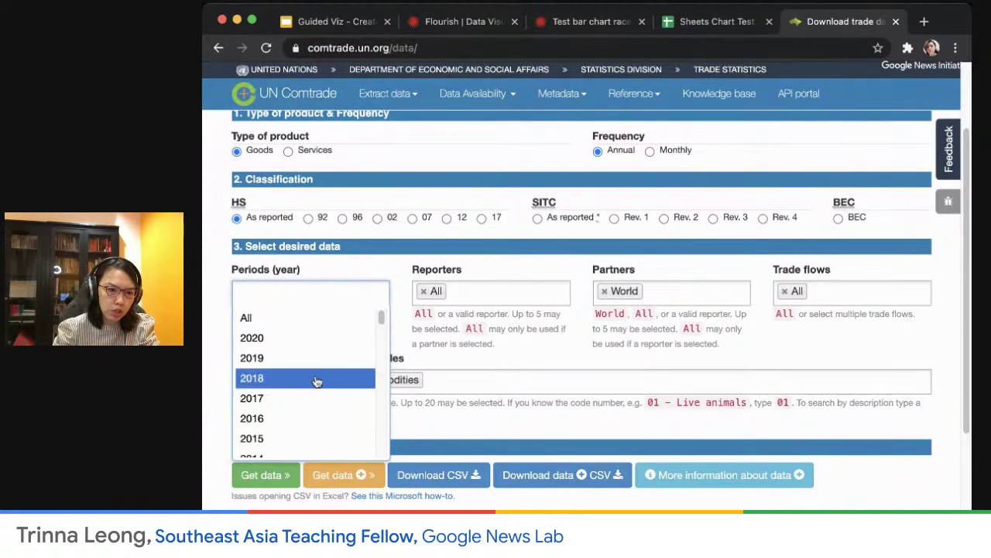
{"action": "left_click", "coordinate": [312, 438]}
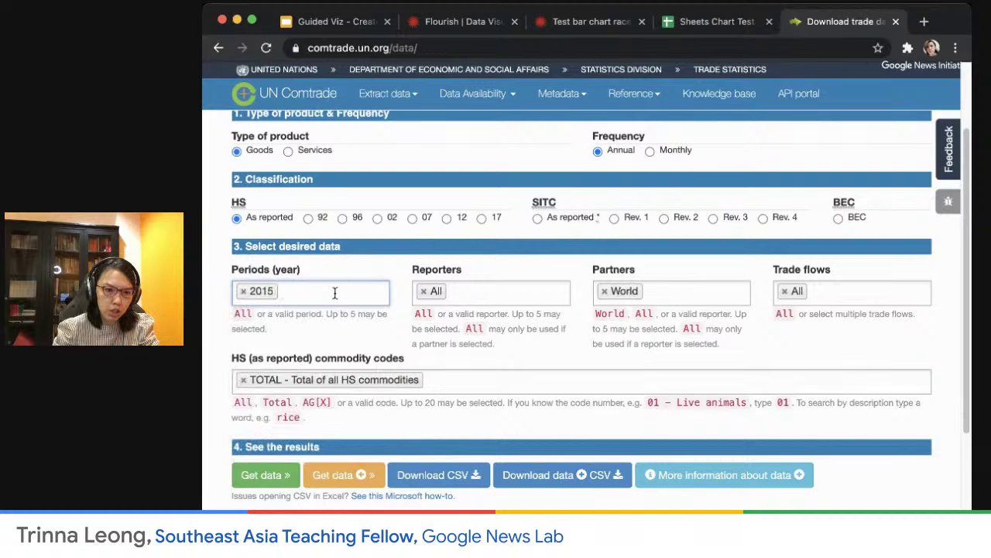
{"action": "type", "text": "2016"}
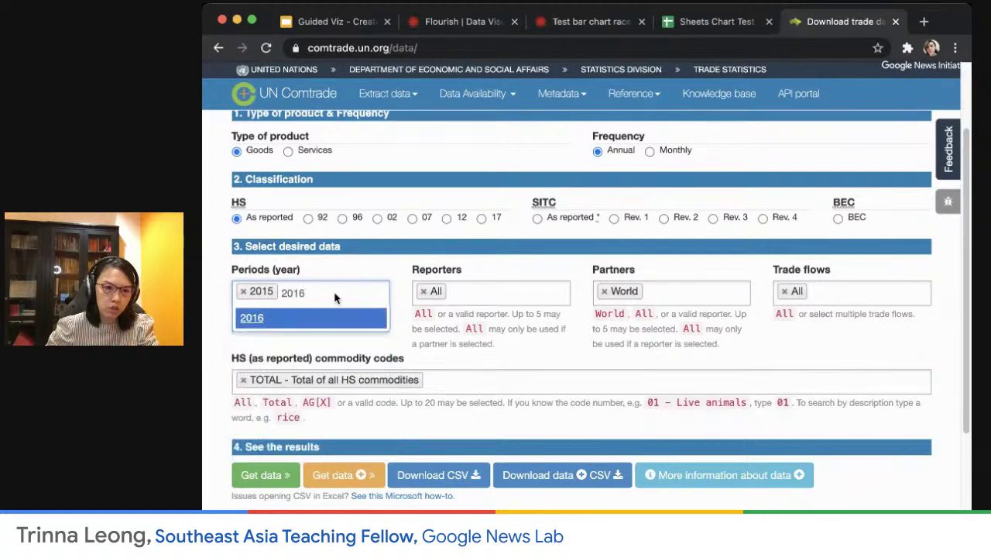
{"action": "key", "text": "Return"}
{"action": "left_click", "coordinate": [349, 292]}
{"action": "type", "text": "201"}
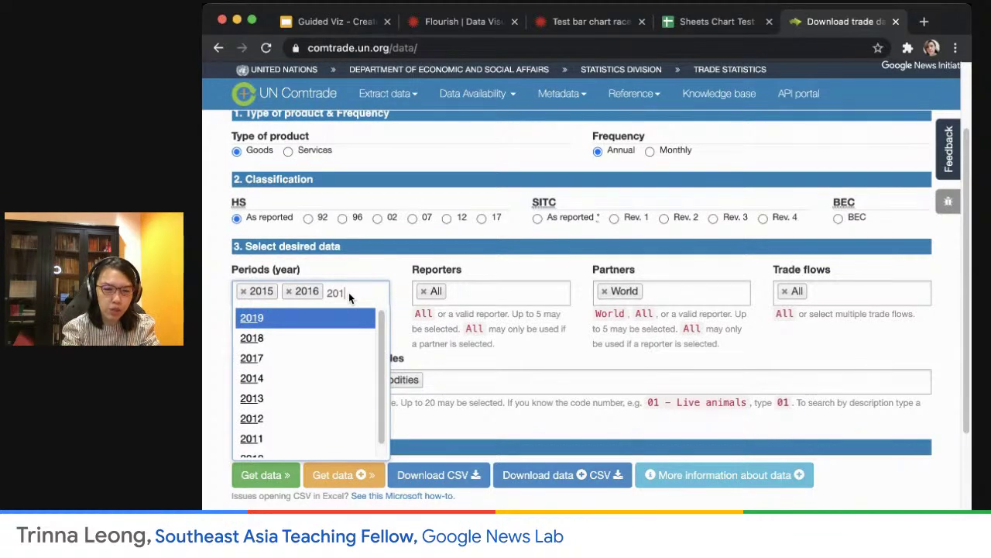
{"action": "type", "text": "8"}
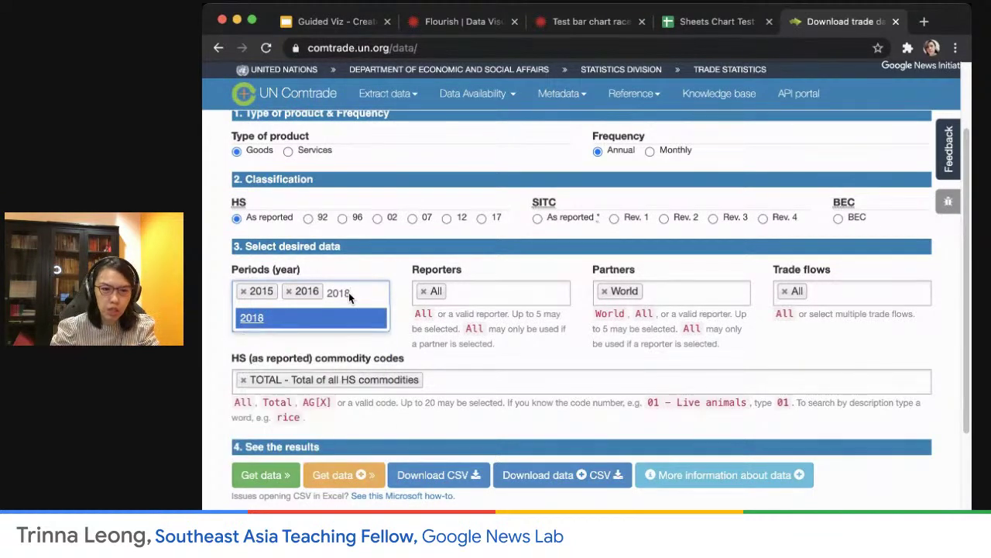
{"action": "left_click", "coordinate": [312, 319]}
{"action": "type", "text": "2019"}
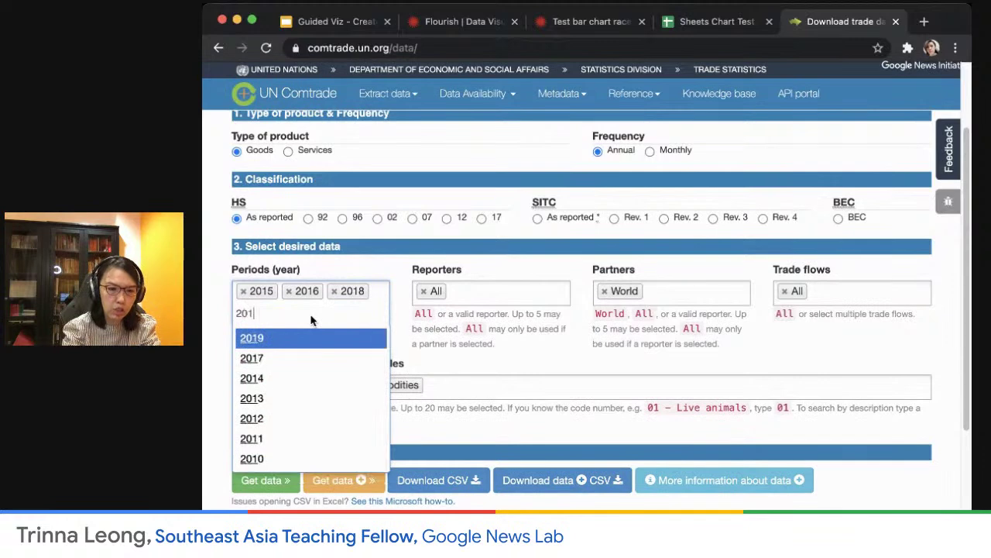
{"action": "left_click", "coordinate": [321, 337]}
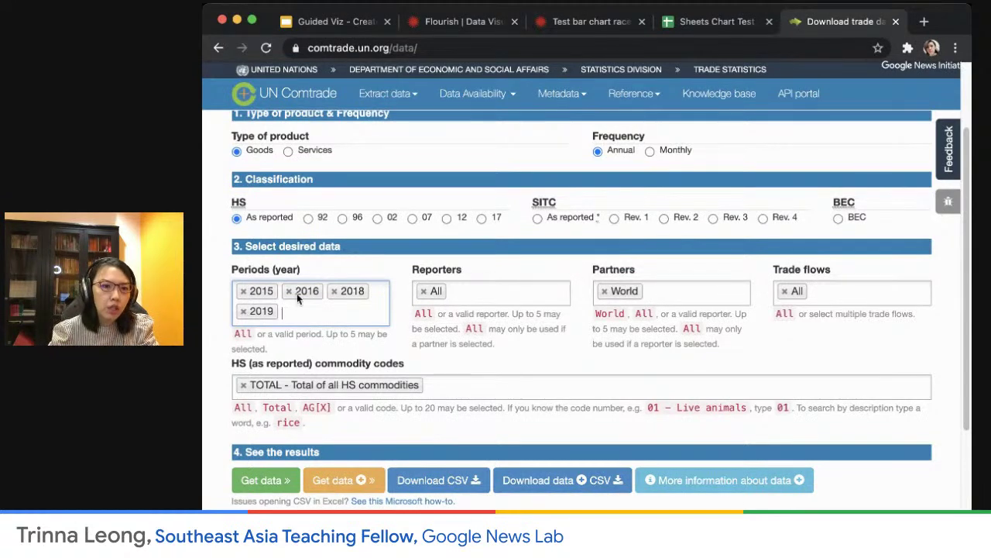
Replace the All reporters selection with Thailand and Malaysia.
{"action": "left_click", "coordinate": [423, 291]}
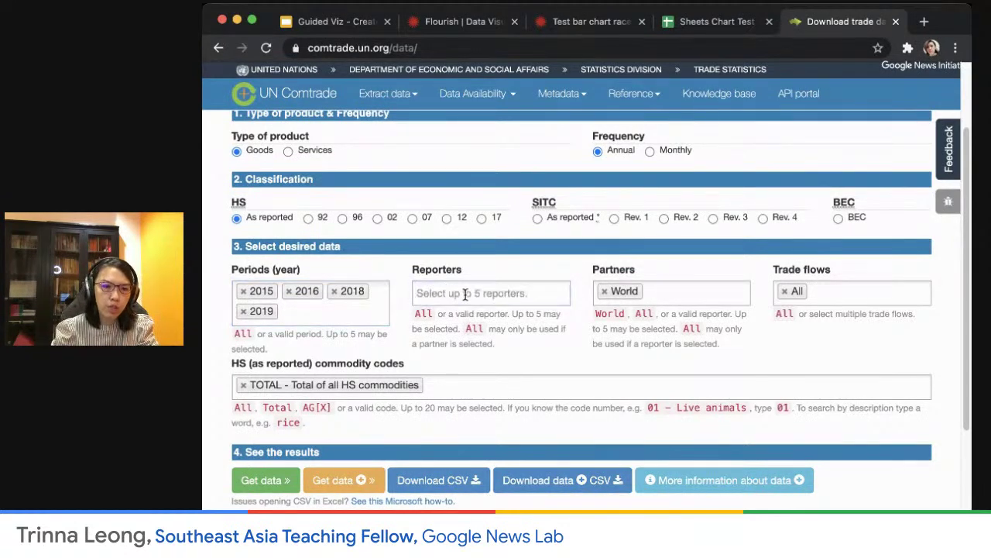
{"action": "left_click", "coordinate": [465, 300]}
{"action": "type", "text": "Thailan"}
{"action": "left_click", "coordinate": [465, 317]}
{"action": "left_click", "coordinate": [534, 297]}
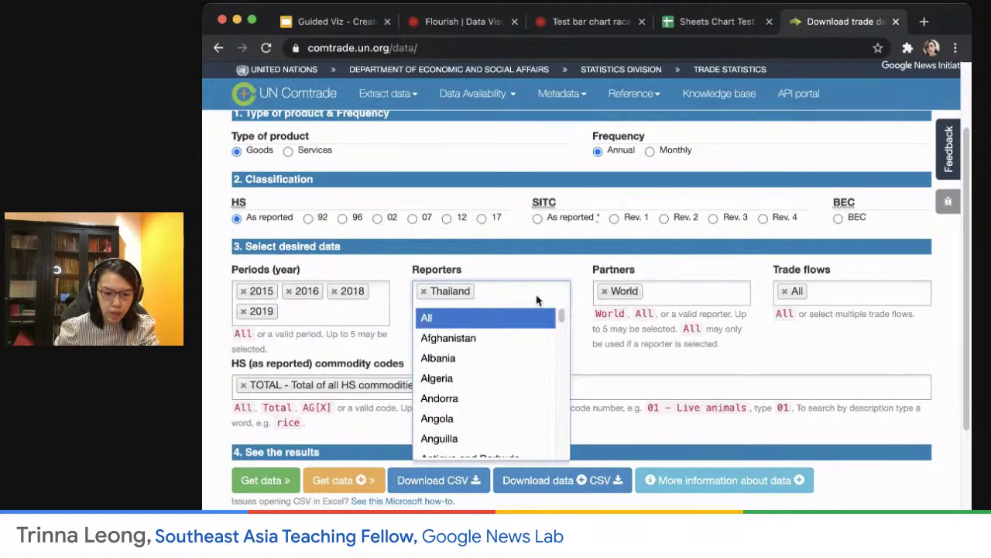
{"action": "type", "text": "Malaysia"}
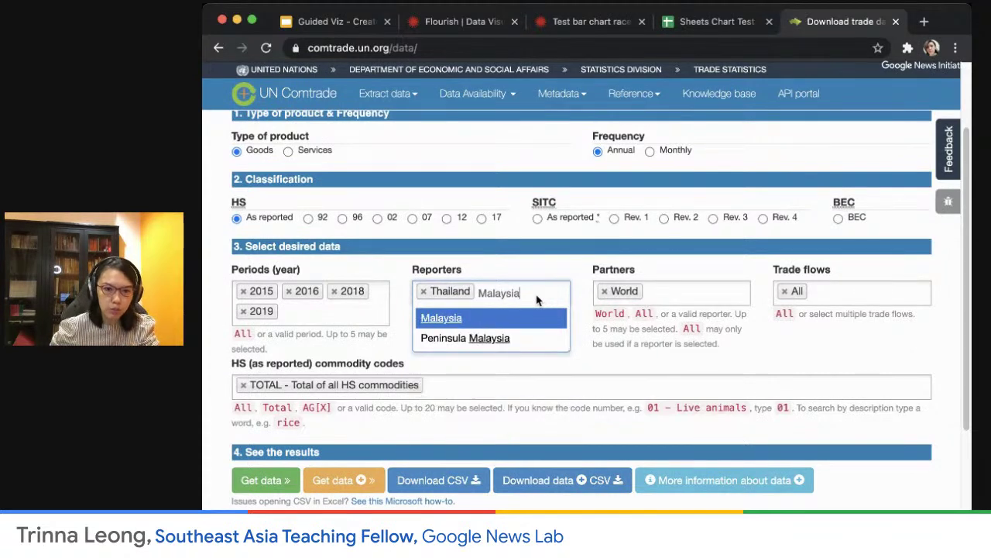
{"action": "left_click", "coordinate": [490, 316]}
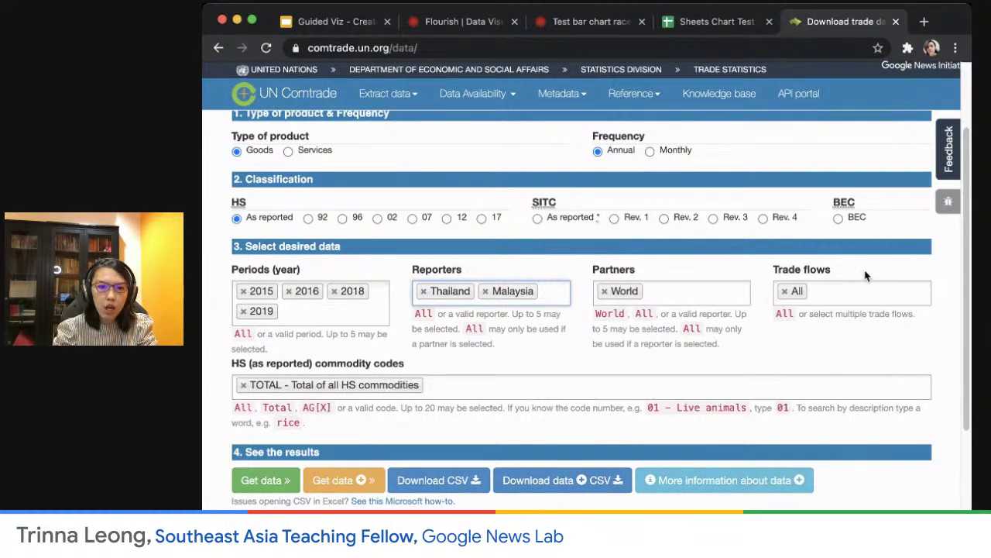
Restrict the query's trade flows to Export instead of All.
{"action": "left_click", "coordinate": [785, 292]}
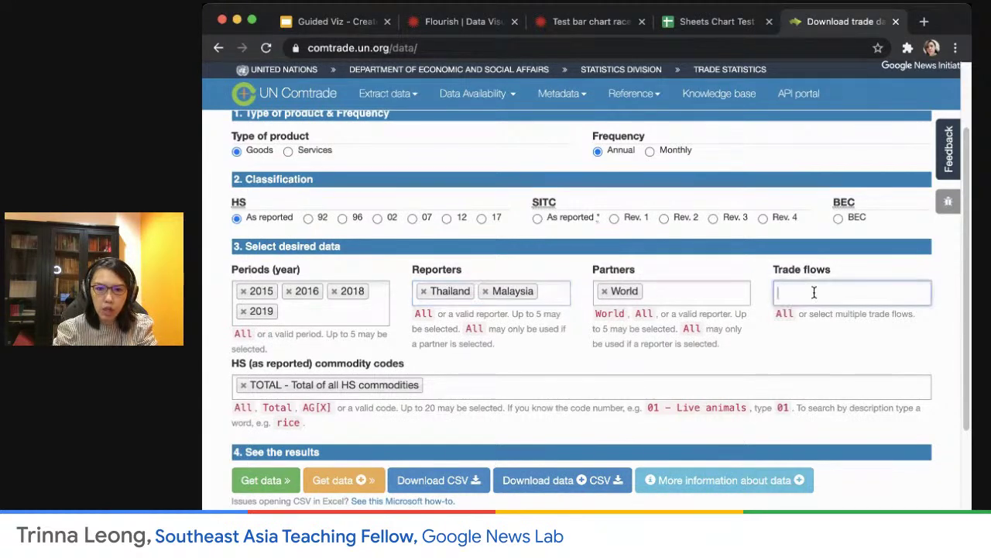
{"action": "left_click", "coordinate": [814, 291]}
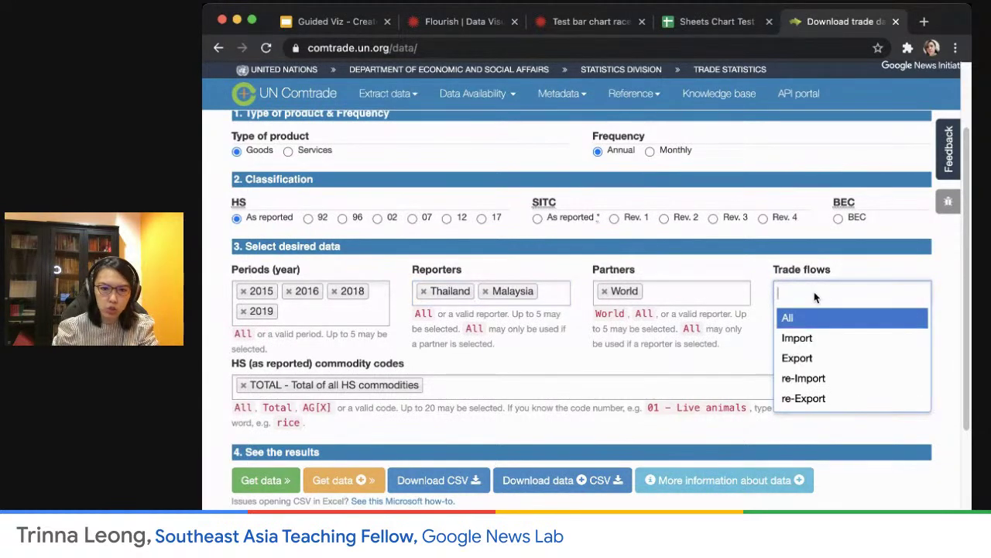
{"action": "left_click", "coordinate": [819, 356]}
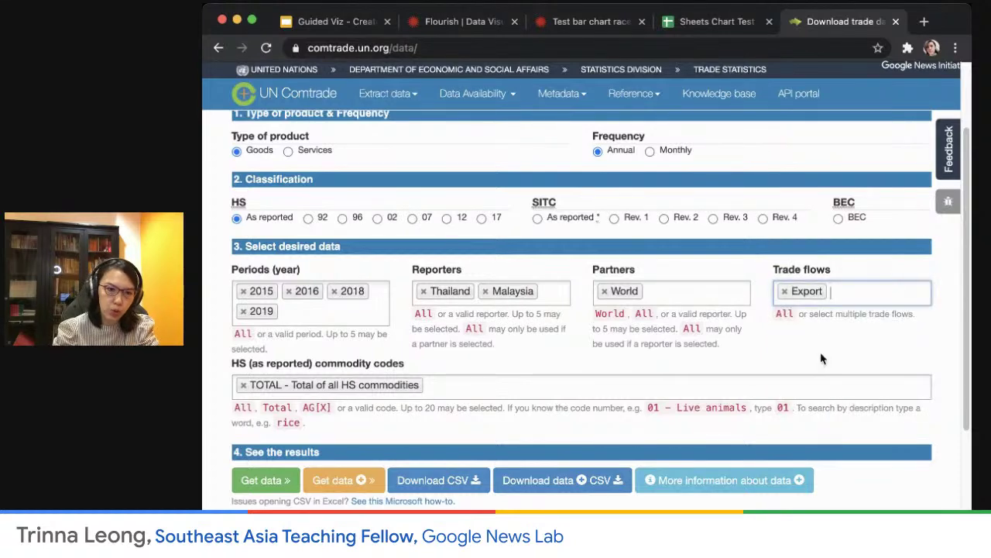
Replace the total-commodities code by searching for Durian and choosing 081060 - Fruit, edible; durians, fresh.
{"action": "left_click", "coordinate": [243, 389]}
{"action": "left_click", "coordinate": [283, 389]}
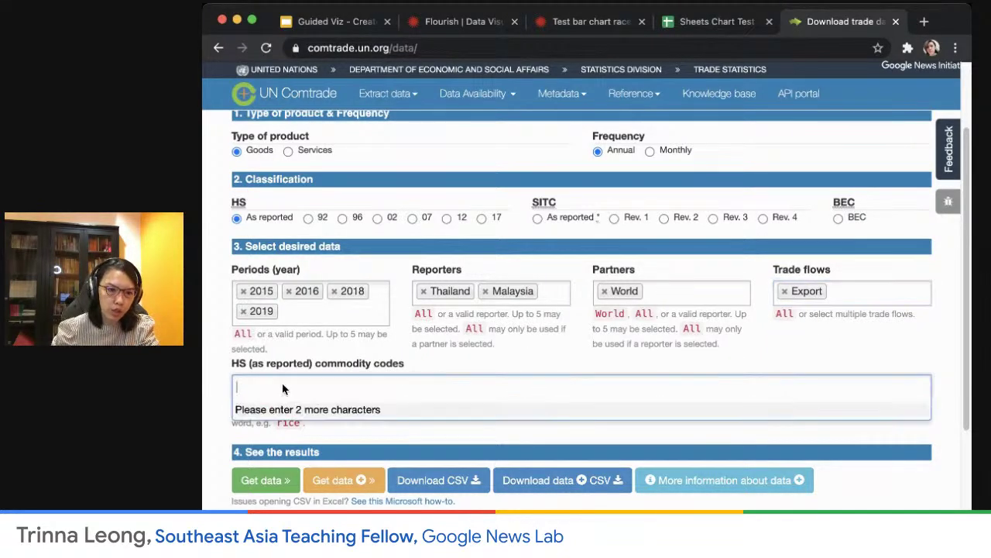
{"action": "type", "text": "Durian"}
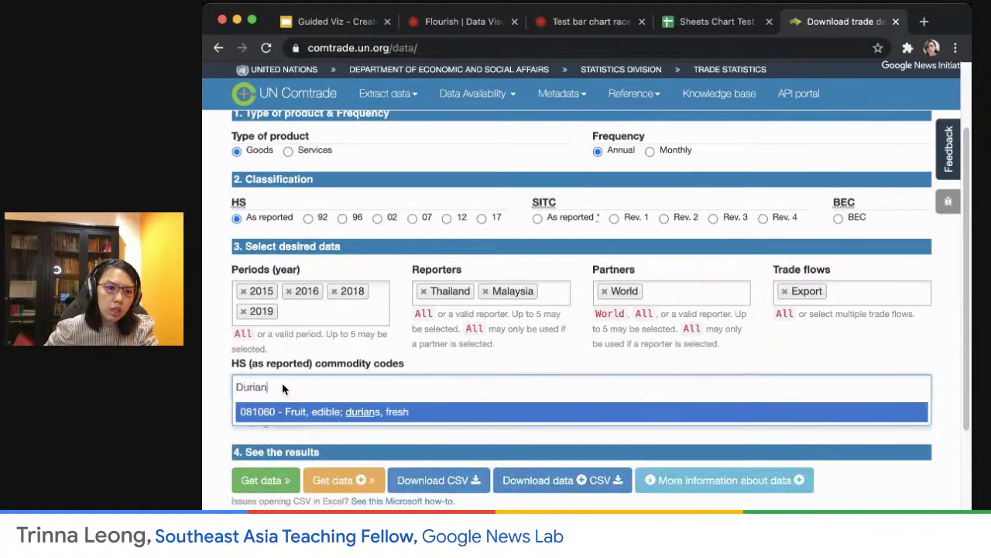
{"action": "left_click", "coordinate": [410, 411]}
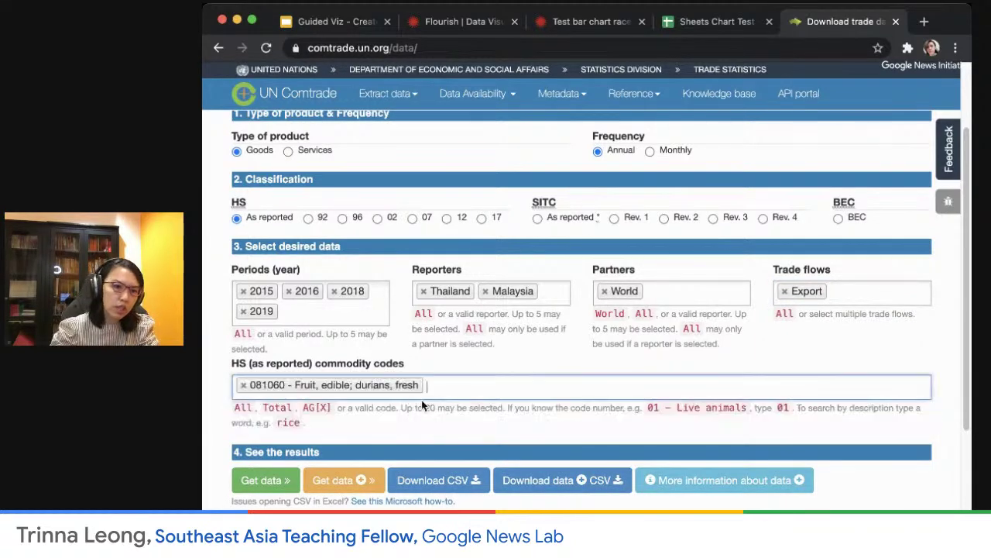
Get the data for the durian export query and check the results preview against the selected query settings.
{"action": "left_click", "coordinate": [263, 481]}
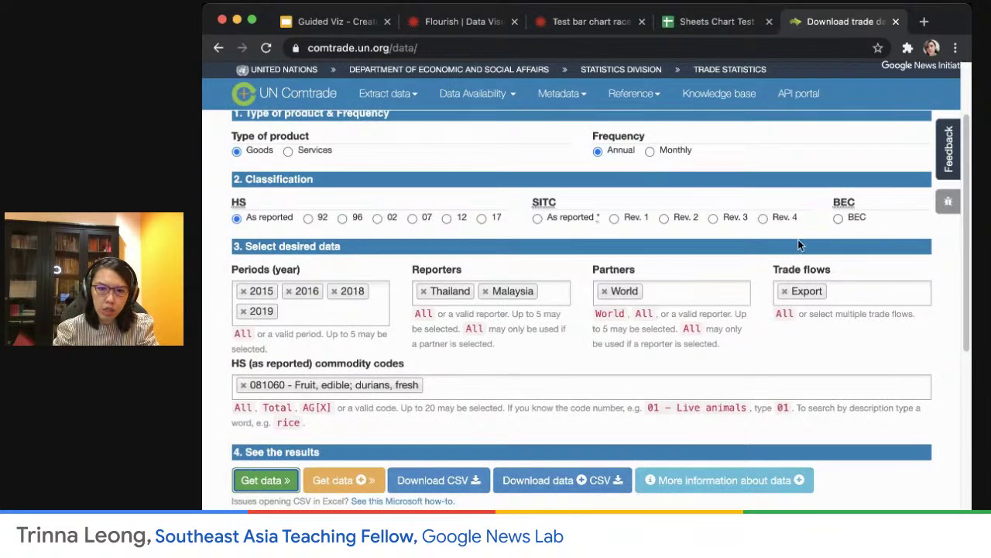
{"action": "scroll", "coordinate": [750, 399], "scroll_direction": "down", "scroll_amount": 4}
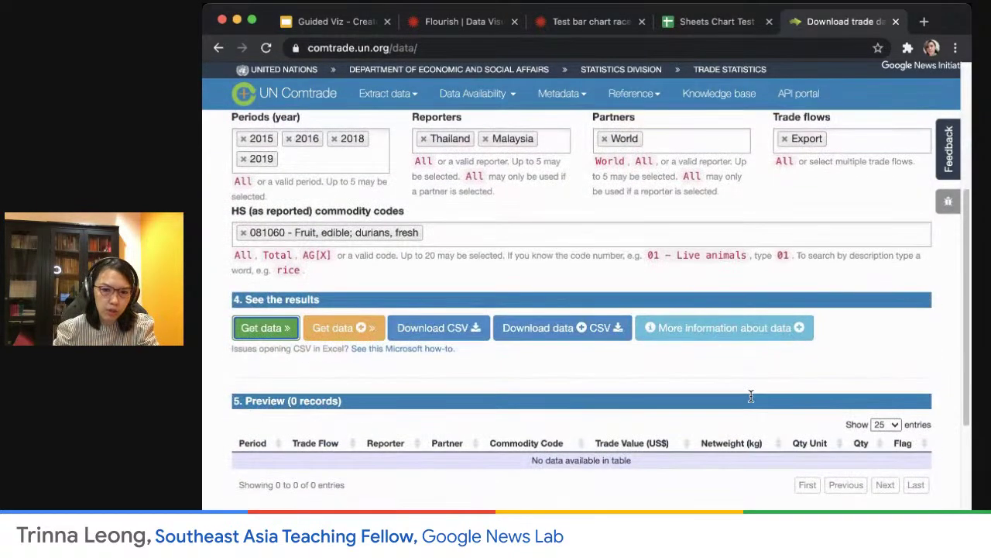
{"action": "scroll", "coordinate": [751, 399], "scroll_direction": "up", "scroll_amount": 1}
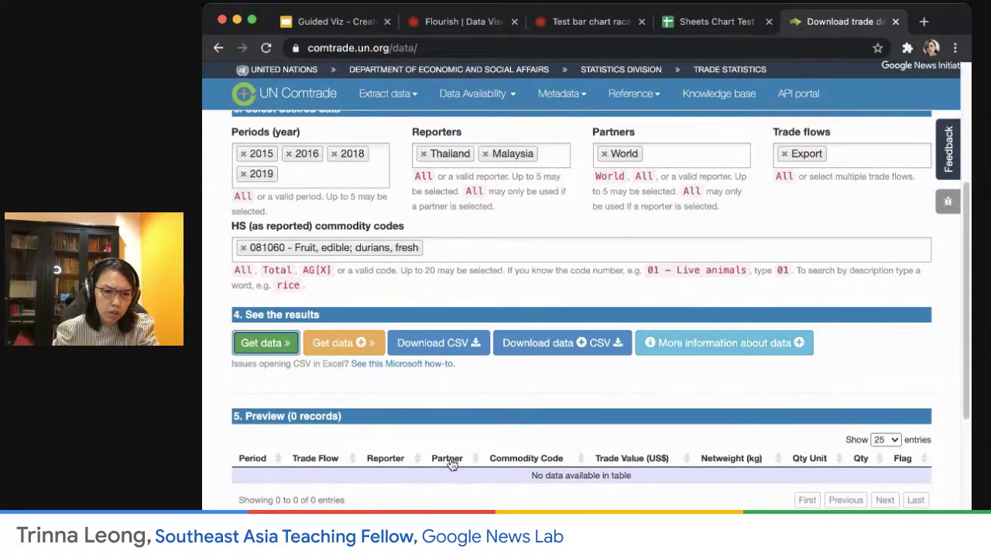
{"action": "scroll", "coordinate": [563, 439], "scroll_direction": "up", "scroll_amount": 5}
{"action": "scroll", "coordinate": [562, 440], "scroll_direction": "down", "scroll_amount": 1}
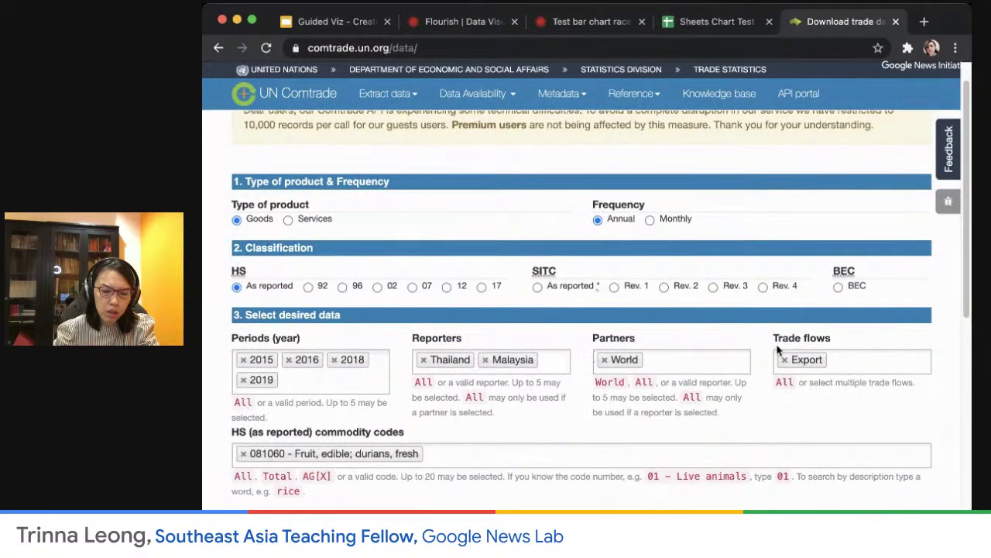
{"action": "scroll", "coordinate": [684, 406], "scroll_direction": "down", "scroll_amount": 10}
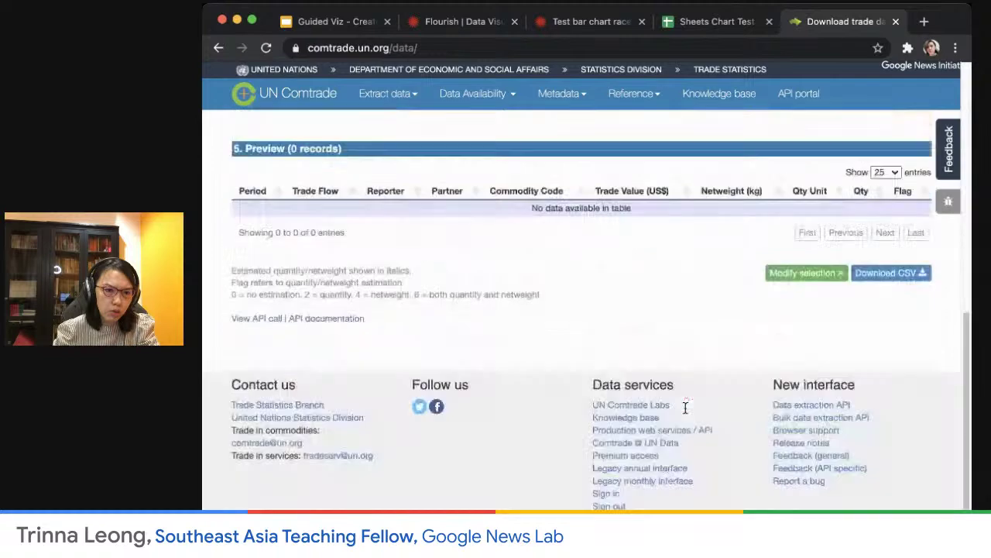
{"action": "scroll", "coordinate": [684, 407], "scroll_direction": "up", "scroll_amount": 9}
{"action": "scroll", "coordinate": [388, 489], "scroll_direction": "down", "scroll_amount": 1}
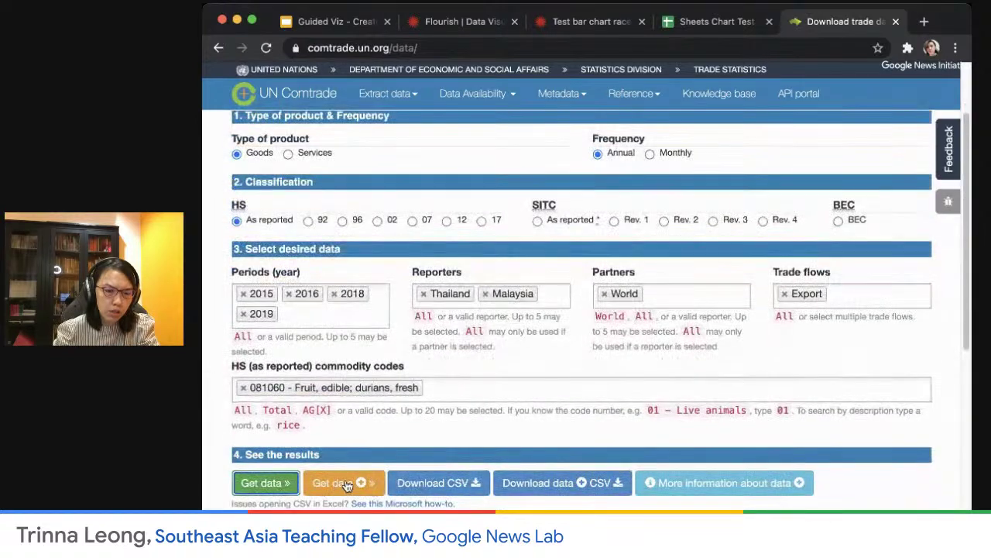
{"action": "scroll", "coordinate": [484, 451], "scroll_direction": "down", "scroll_amount": 4}
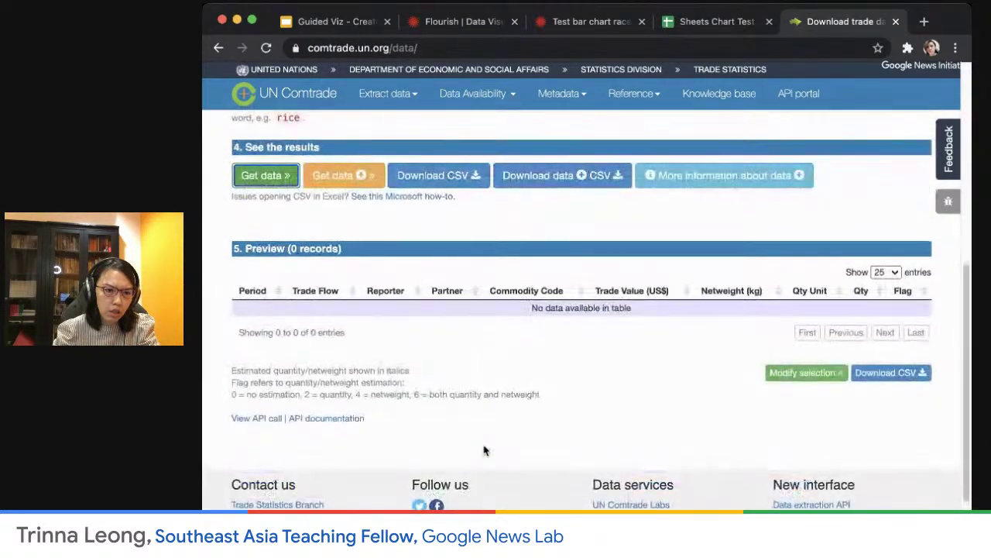
Request the durian export results again using the extended Get data + option.
{"action": "scroll", "coordinate": [483, 449], "scroll_direction": "up", "scroll_amount": 1}
{"action": "left_click", "coordinate": [335, 192]}
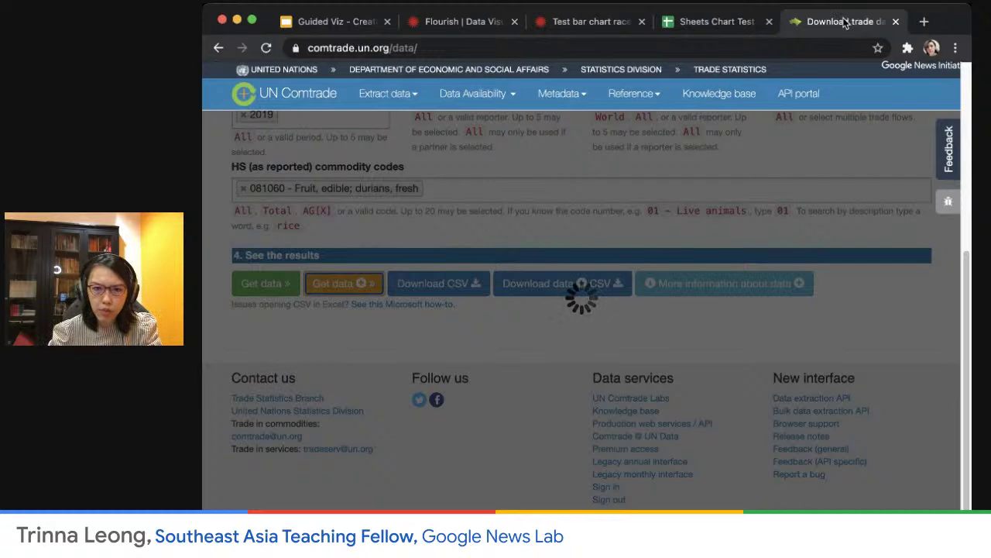
Switch to the Sheets Chart Test spreadsheet, go to the durian data sheet and review its Year, Reporter, Trade Value and Qty in Kg columns.
{"action": "left_click", "coordinate": [717, 23]}
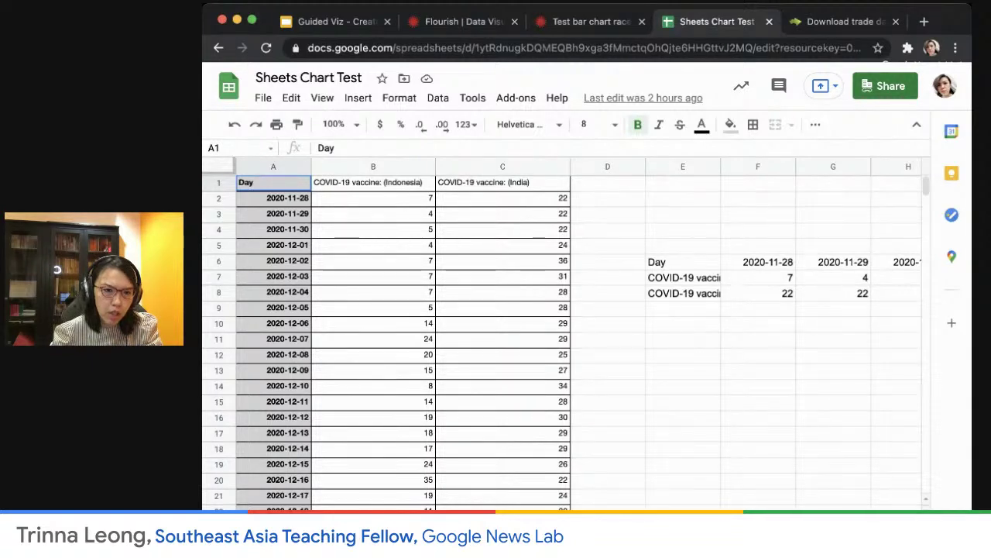
{"action": "key", "text": "ctrl+shift+Page_Down"}
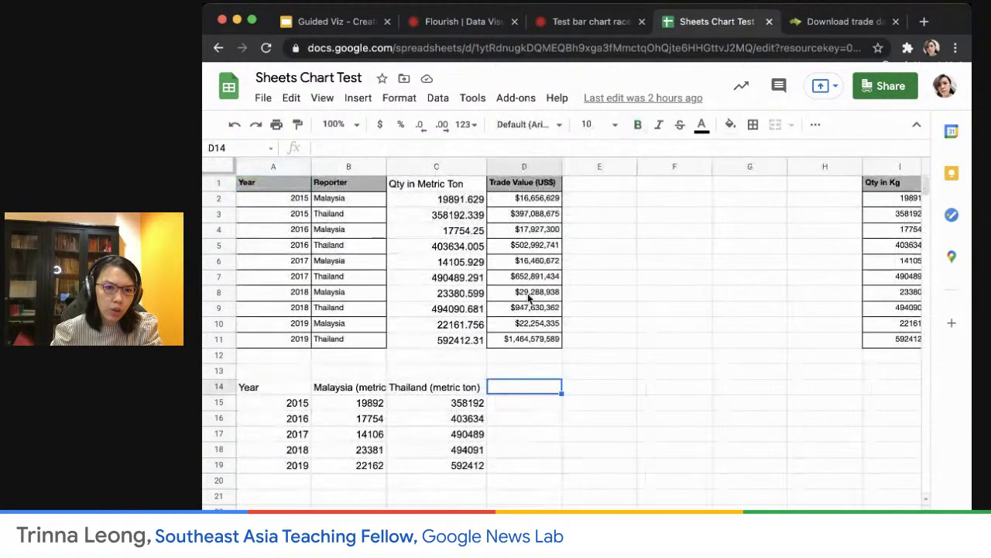
{"action": "left_click", "coordinate": [262, 183]}
{"action": "left_click", "coordinate": [341, 183]}
{"action": "left_click", "coordinate": [523, 182]}
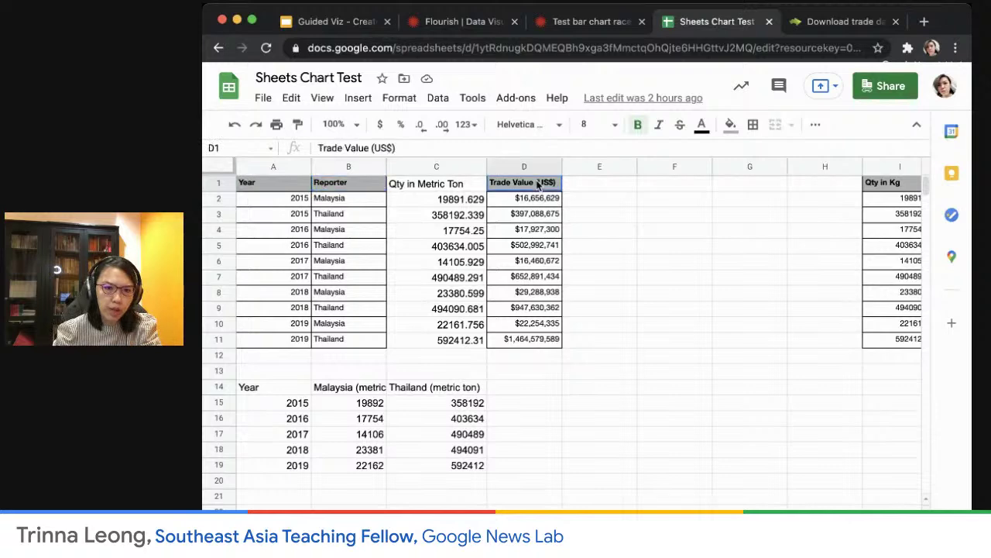
{"action": "left_click", "coordinate": [890, 186]}
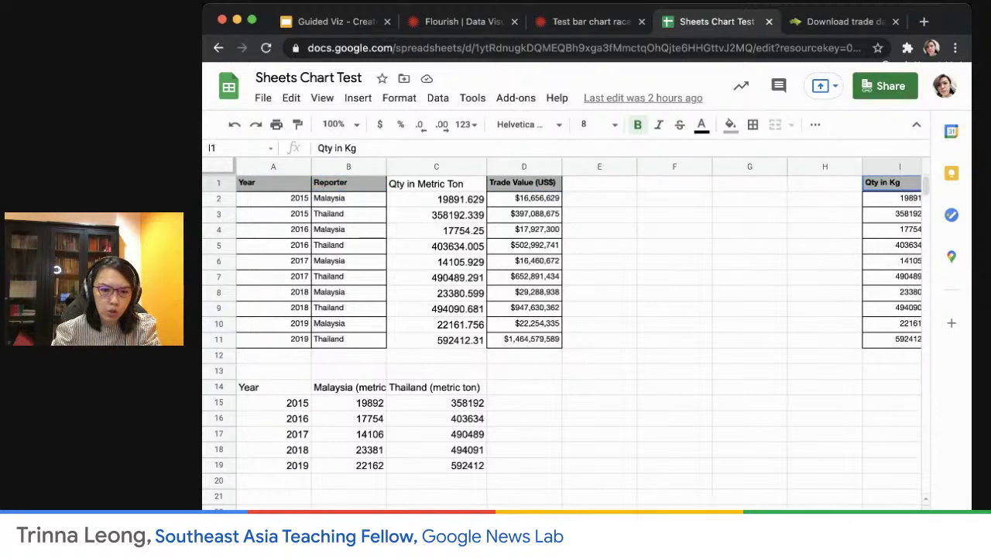
{"action": "scroll", "coordinate": [573, 333], "scroll_direction": "right", "scroll_amount": 1}
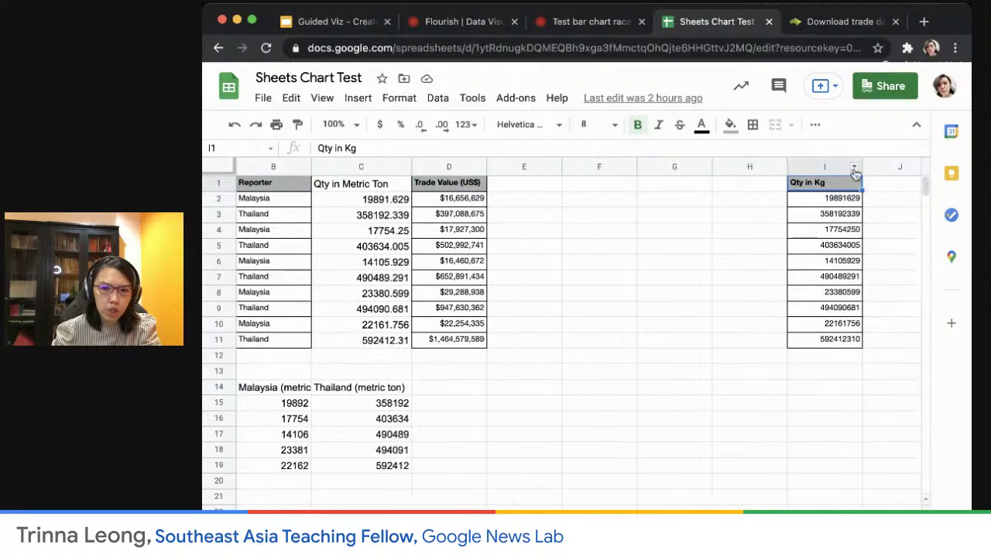
{"action": "left_click", "coordinate": [846, 203]}
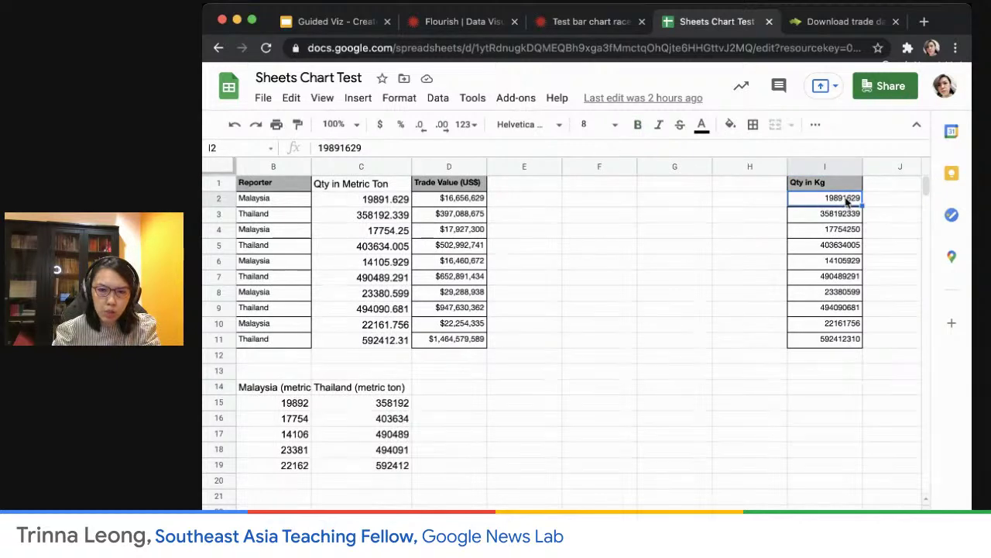
Dismiss the insert-menu shortcut tip and set the spreadsheet zoom to 150%.
{"action": "left_click", "coordinate": [693, 298]}
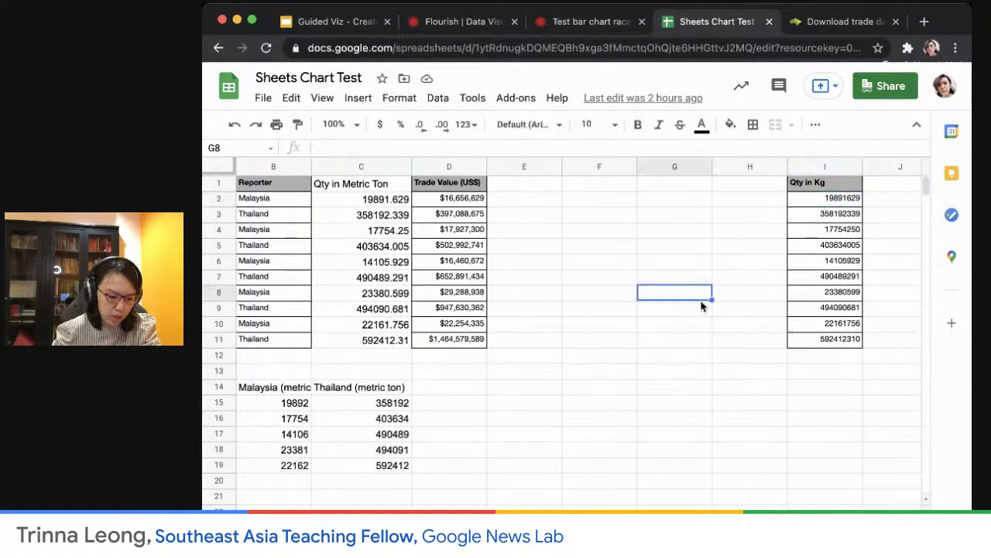
{"action": "key", "text": "alt+i"}
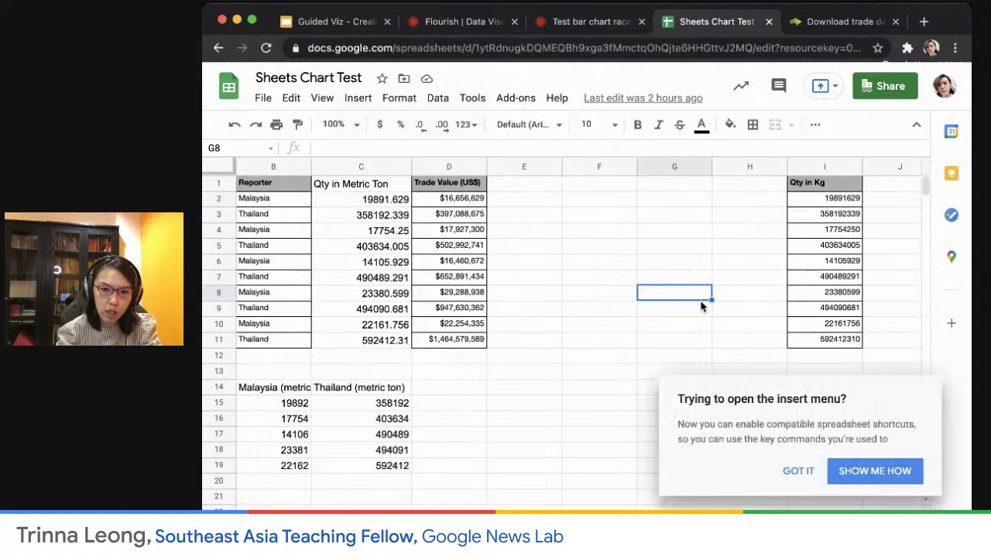
{"action": "left_click", "coordinate": [798, 470]}
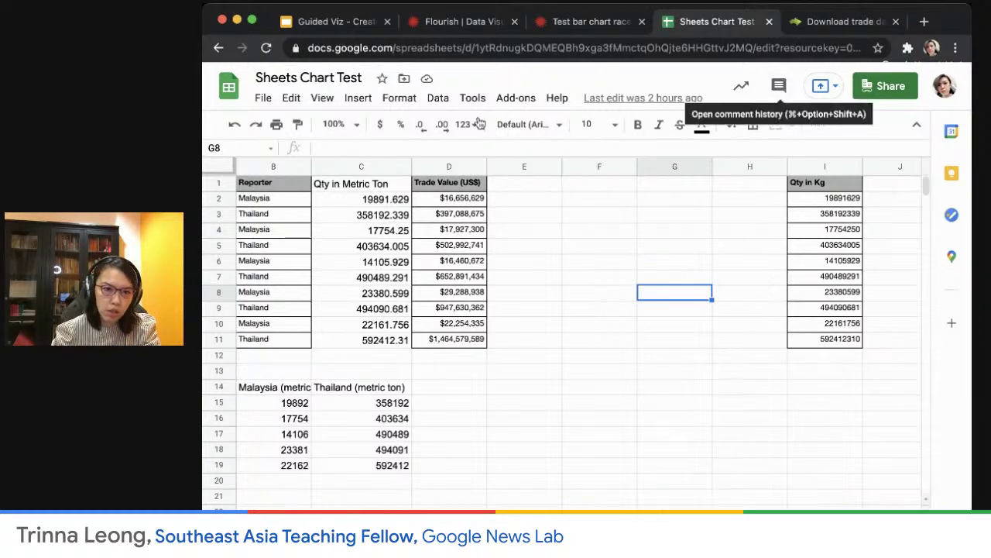
{"action": "left_click", "coordinate": [354, 126]}
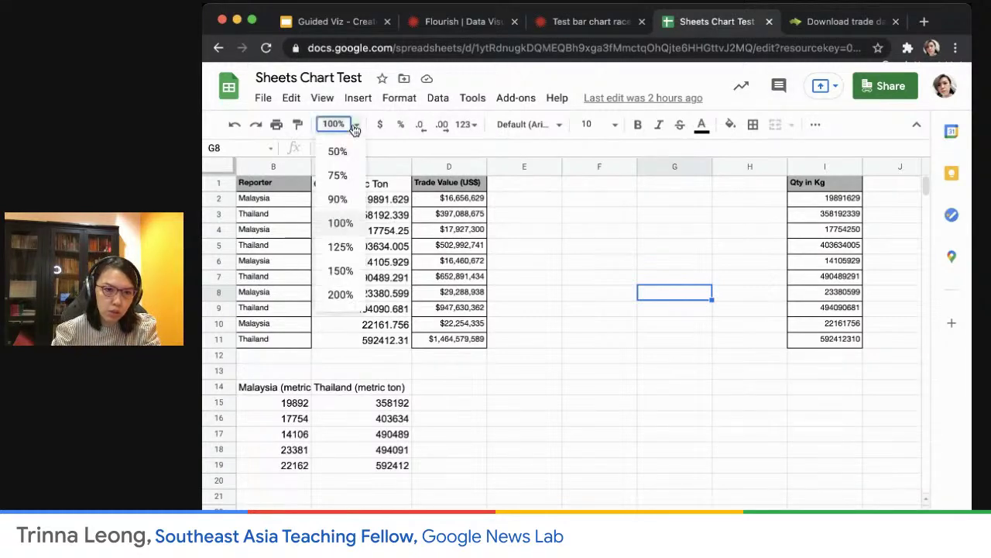
{"action": "left_click", "coordinate": [341, 270]}
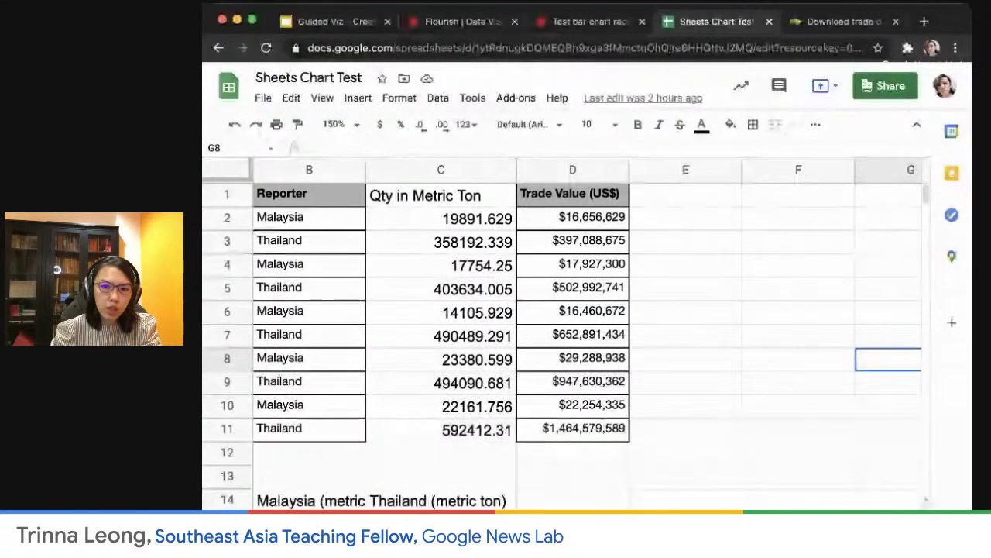
Examine the quantities in the Qty in Kg column, from cell I2 down to I7.
{"action": "scroll", "coordinate": [614, 231], "scroll_direction": "right", "scroll_amount": 3}
{"action": "left_click", "coordinate": [641, 217]}
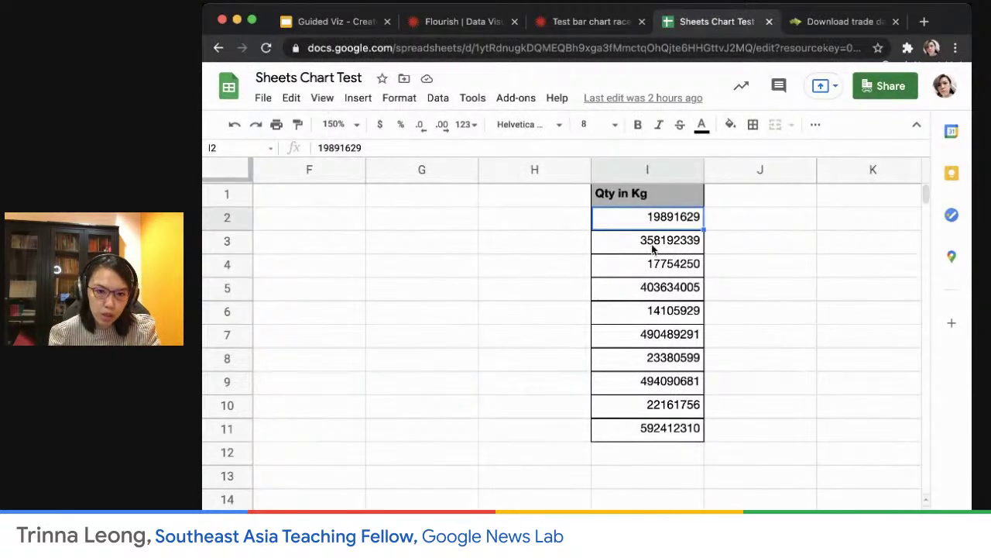
{"action": "left_click", "coordinate": [653, 248]}
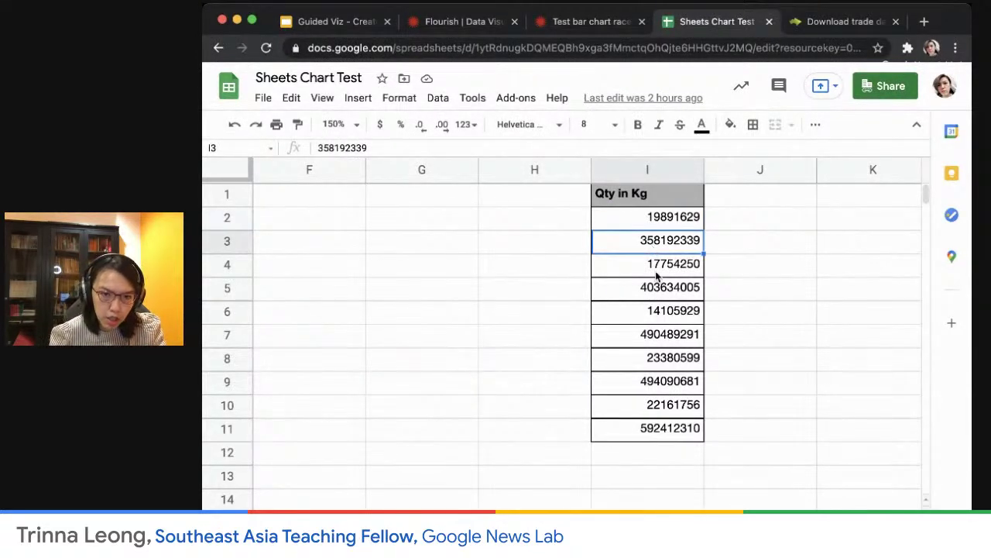
{"action": "left_click", "coordinate": [656, 276]}
{"action": "left_click", "coordinate": [659, 298]}
{"action": "left_click", "coordinate": [660, 319]}
{"action": "left_click", "coordinate": [664, 334]}
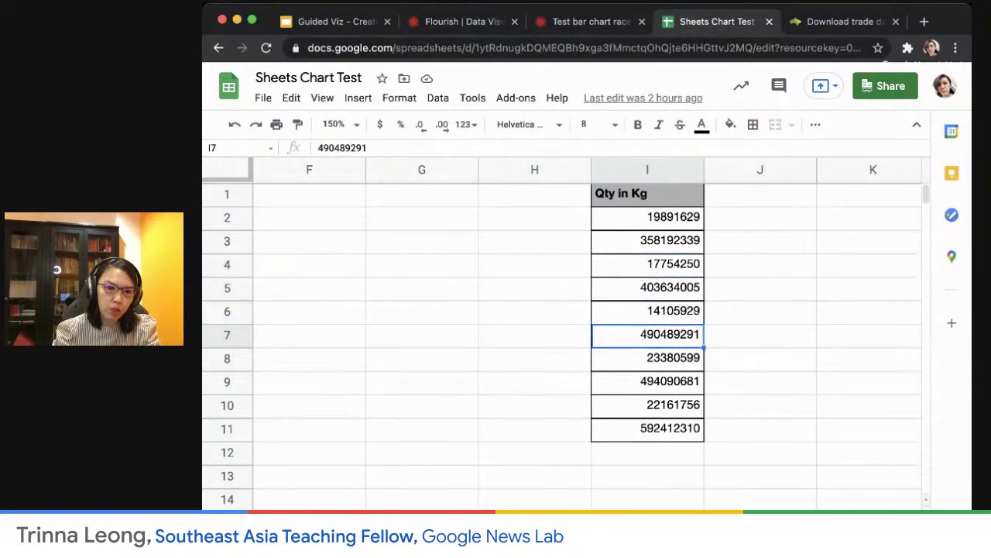
Compare with the Qty in Metric Ton column, checking its converted values from the header down to cell C11.
{"action": "scroll", "coordinate": [565, 333], "scroll_direction": "left", "scroll_amount": 5}
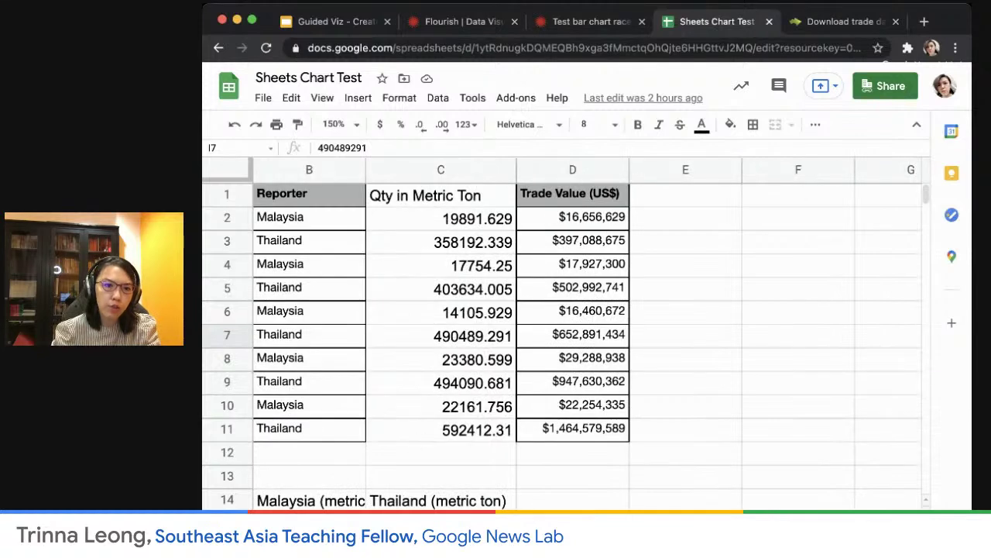
{"action": "left_click", "coordinate": [440, 195]}
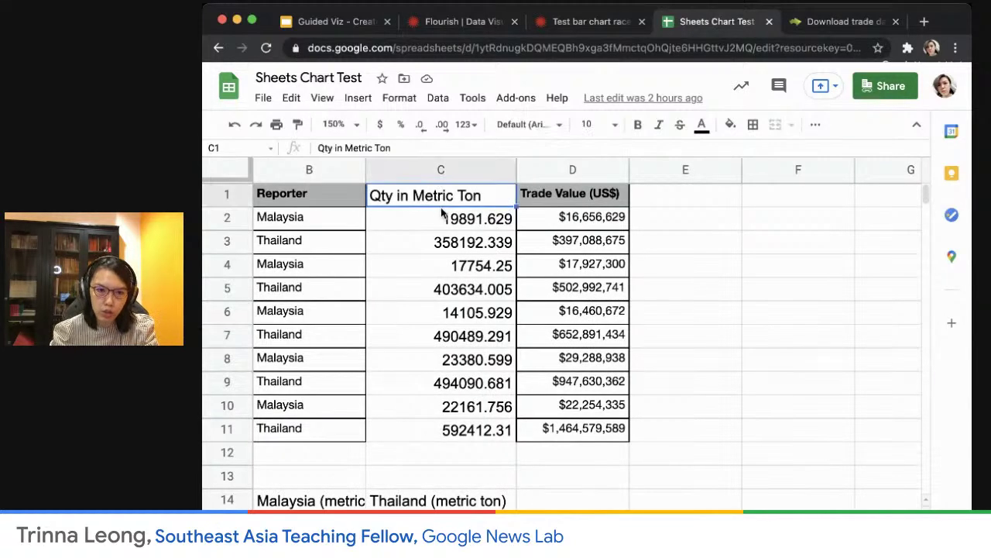
{"action": "left_click", "coordinate": [442, 219]}
{"action": "left_click", "coordinate": [441, 264]}
{"action": "left_click", "coordinate": [436, 327]}
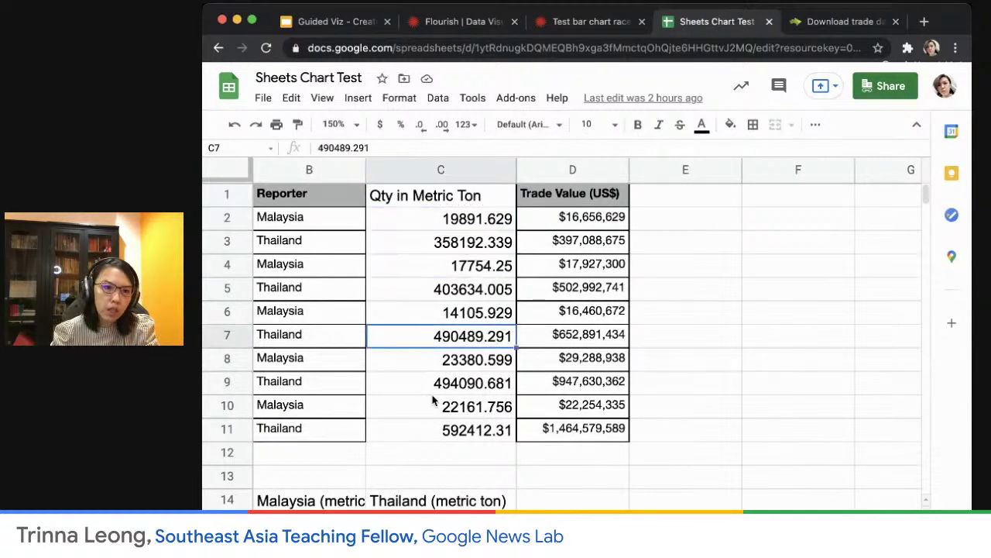
{"action": "left_click", "coordinate": [432, 401]}
{"action": "left_click", "coordinate": [431, 432]}
{"action": "scroll", "coordinate": [565, 318], "scroll_direction": "left", "scroll_amount": 2}
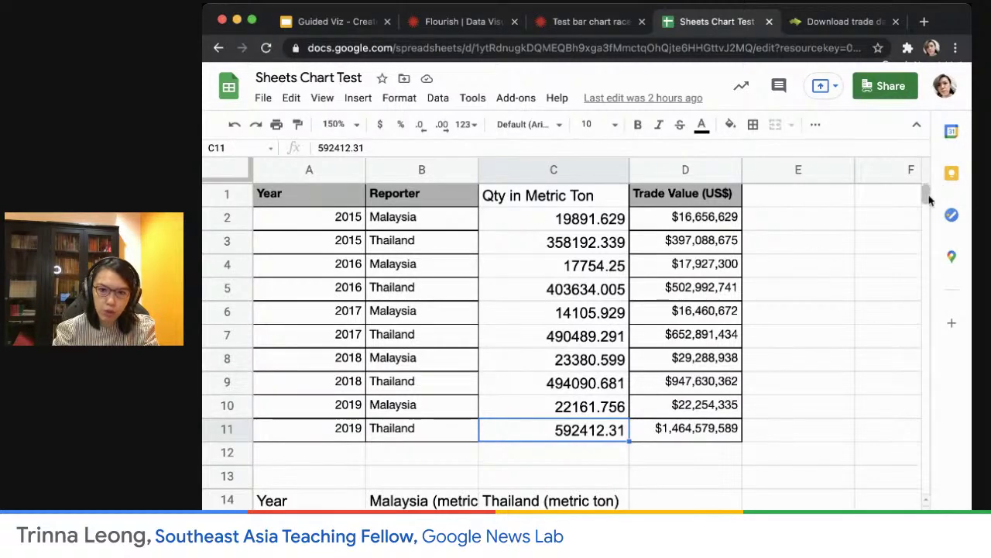
Review the rearranged table of yearly Malaysia and Thailand metric tons, and select its range A14:C19.
{"action": "left_click_drag", "start_coordinate": [929, 199], "coordinate": [927, 194]}
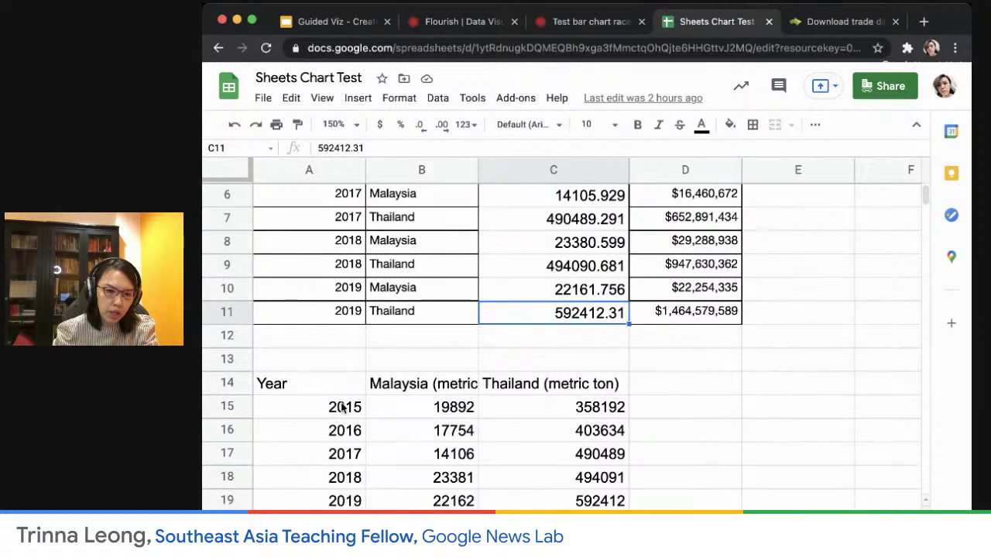
{"action": "left_click", "coordinate": [306, 386]}
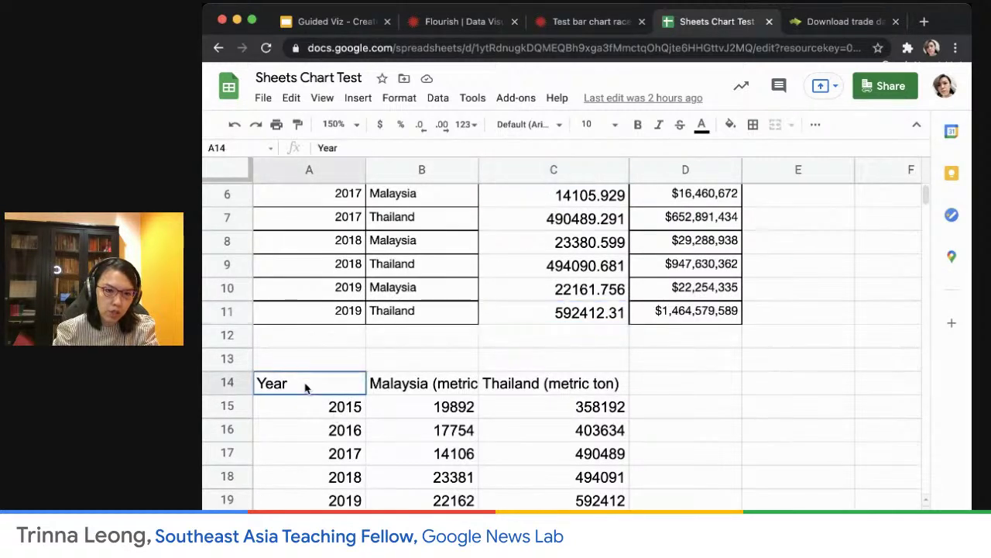
{"action": "left_click", "coordinate": [436, 385]}
{"action": "left_click", "coordinate": [544, 382]}
{"action": "left_click", "coordinate": [423, 409]}
{"action": "left_click", "coordinate": [534, 414]}
{"action": "left_click", "coordinate": [430, 437]}
{"action": "left_click", "coordinate": [559, 451]}
{"action": "left_click", "coordinate": [445, 464]}
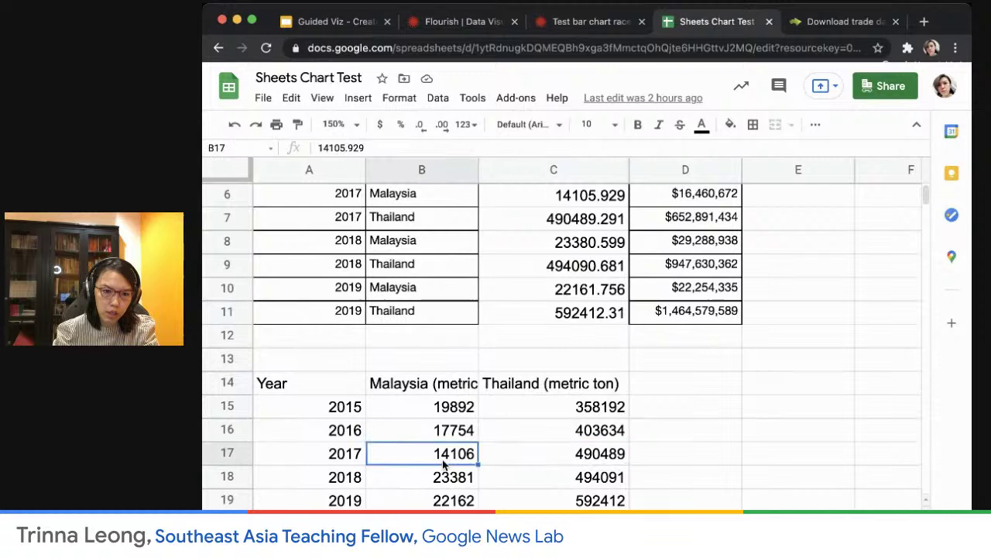
{"action": "scroll", "coordinate": [339, 439], "scroll_direction": "down", "scroll_amount": 1}
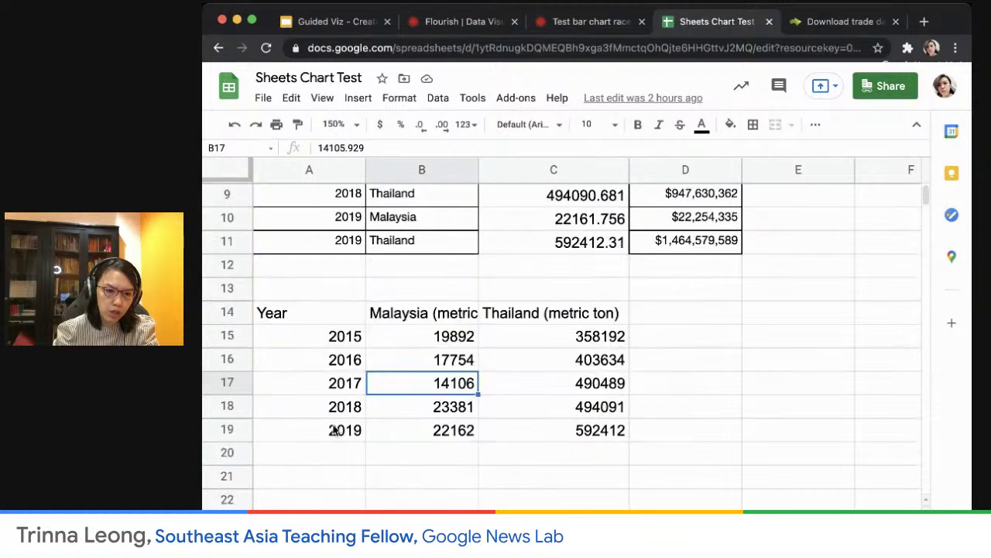
{"action": "left_click_drag", "start_coordinate": [285, 313], "coordinate": [589, 437]}
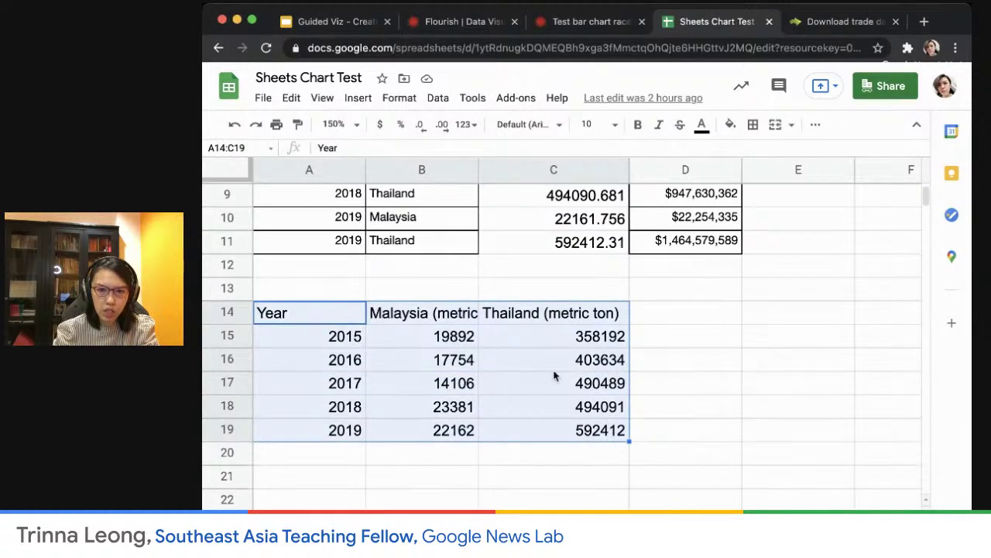
Switch to Flourish, go to the project list and open the Durian exports visualisation.
{"action": "left_click", "coordinate": [456, 24]}
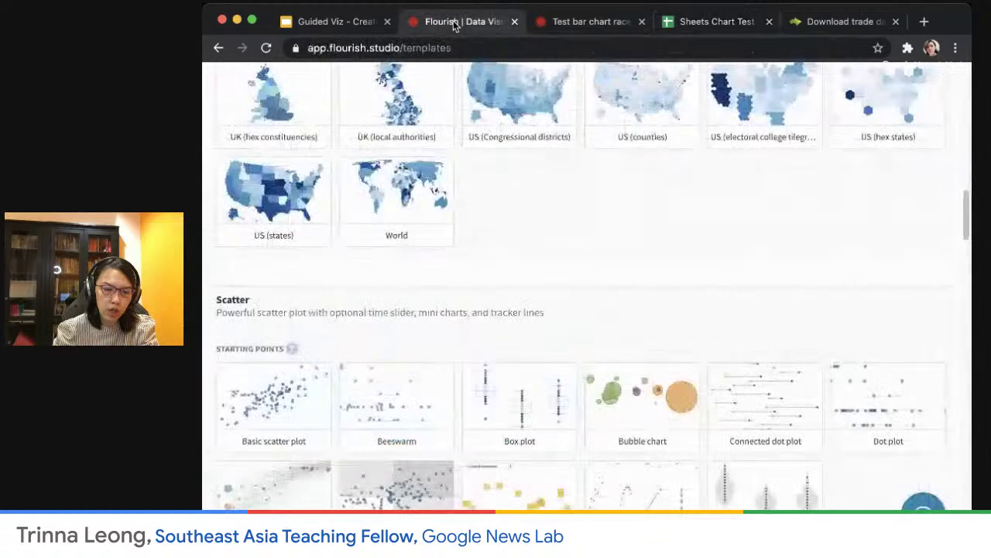
{"action": "scroll", "coordinate": [582, 192], "scroll_direction": "up", "scroll_amount": 5}
{"action": "scroll", "coordinate": [582, 192], "scroll_direction": "up", "scroll_amount": 8}
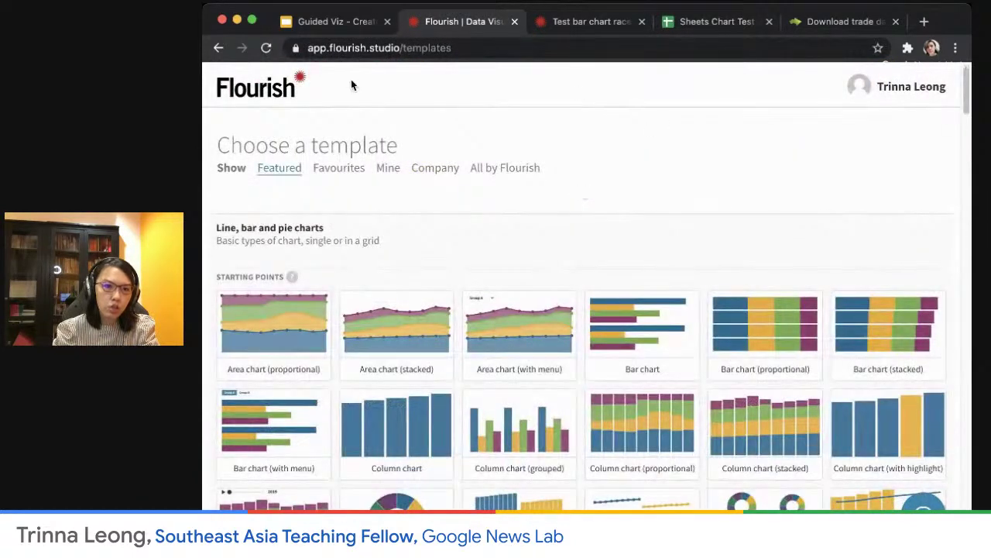
{"action": "mouse_move", "coordinate": [944, 83]}
{"action": "left_click", "coordinate": [878, 124]}
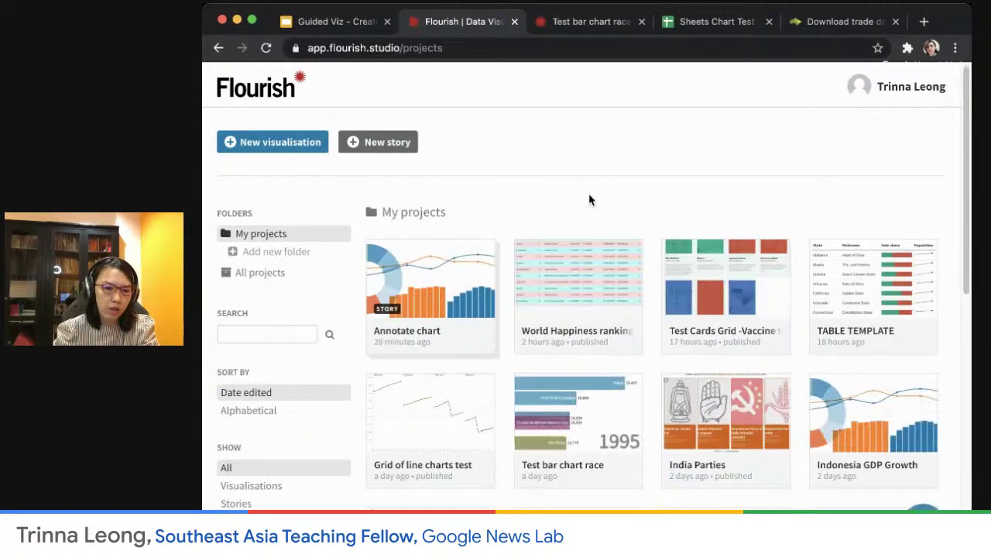
{"action": "scroll", "coordinate": [782, 362], "scroll_direction": "down", "scroll_amount": 3}
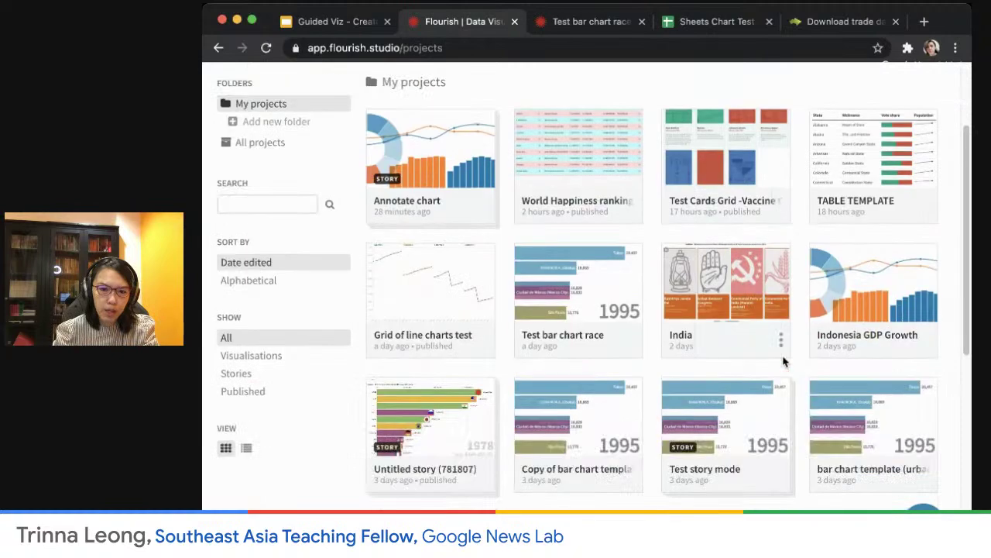
{"action": "scroll", "coordinate": [782, 362], "scroll_direction": "down", "scroll_amount": 5}
{"action": "left_click", "coordinate": [397, 385]}
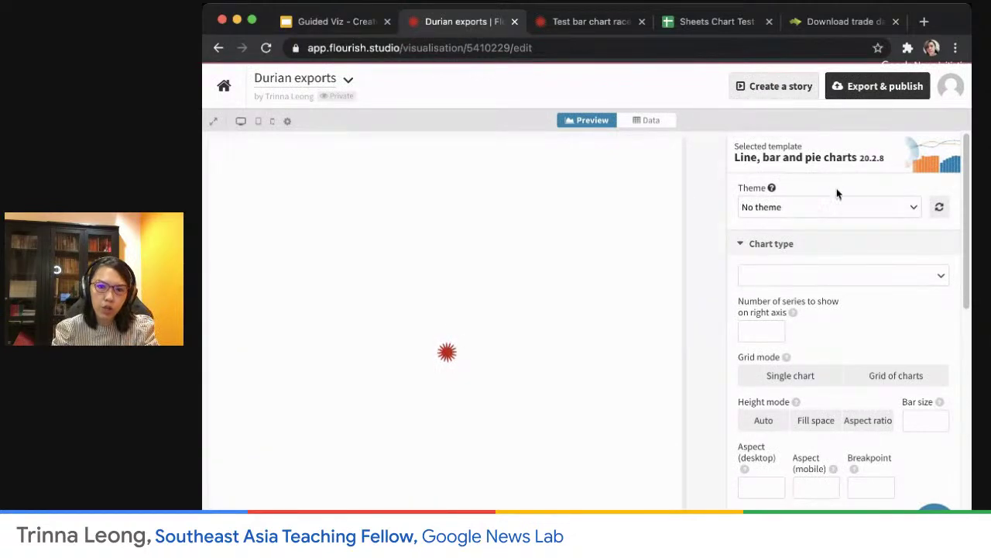
Open the Flourish website in a new browser tab and sign in to reach the projects page.
{"action": "left_click", "coordinate": [923, 24]}
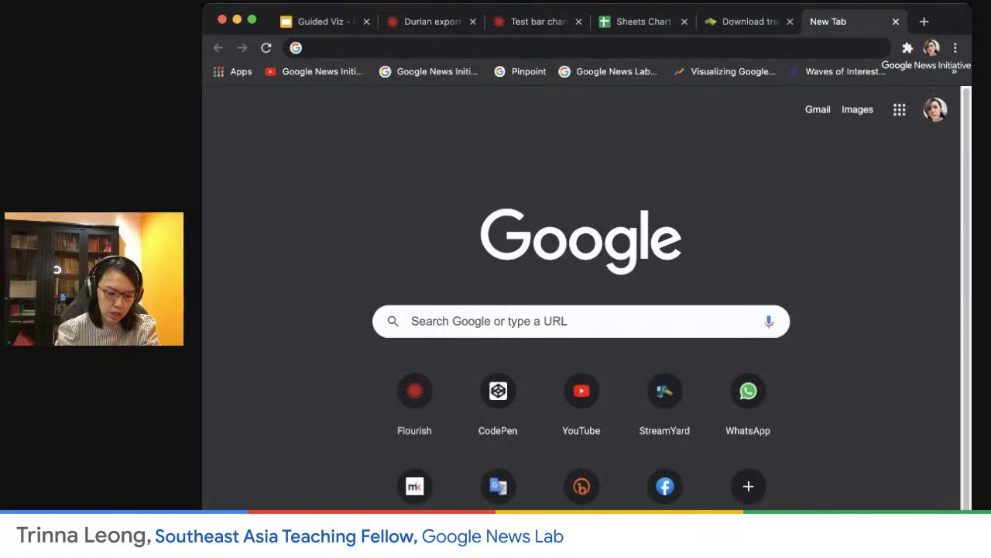
{"action": "type", "text": "flour"}
{"action": "key", "text": "Return"}
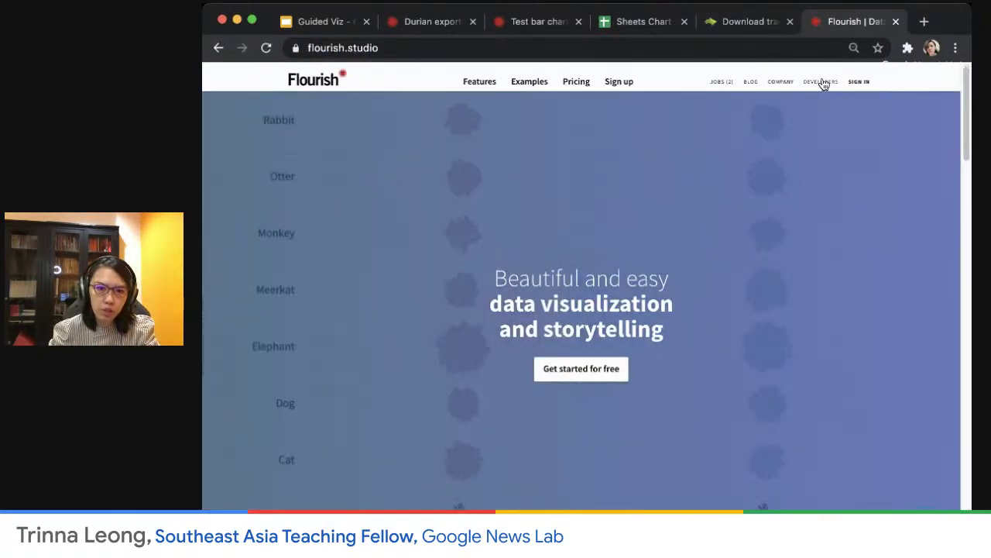
{"action": "left_click", "coordinate": [859, 82]}
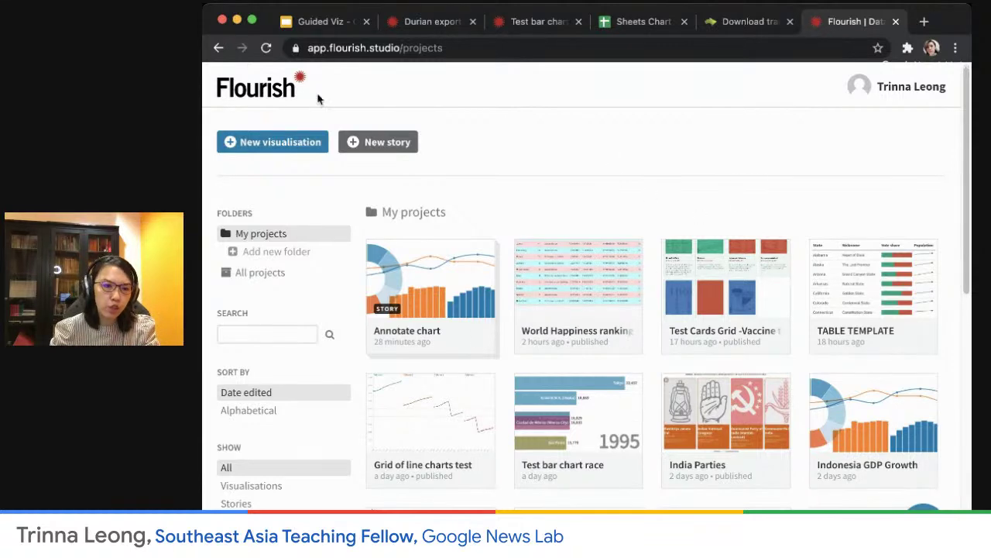
Create a new visualisation from the Bar chart starting point under Line, bar and pie charts.
{"action": "left_click", "coordinate": [277, 149]}
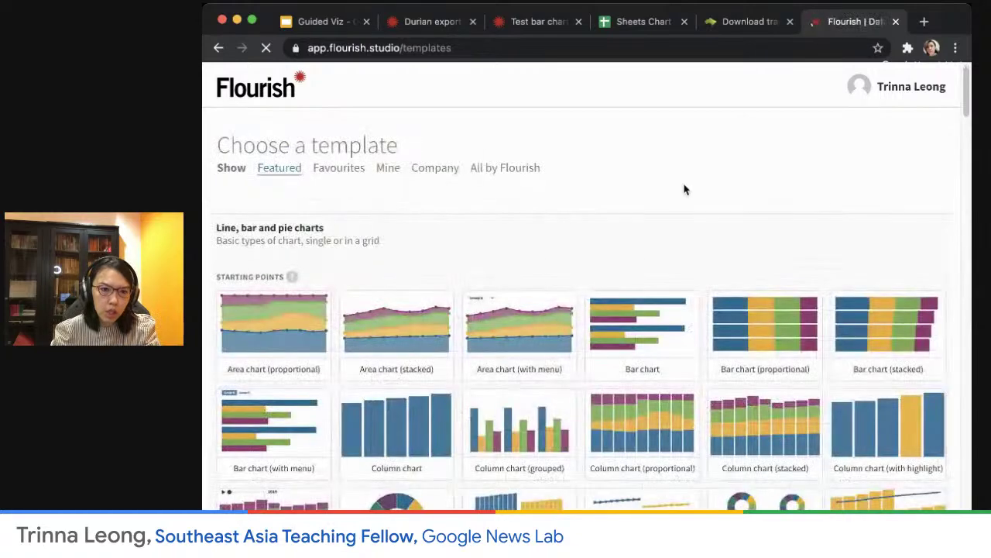
{"action": "scroll", "coordinate": [741, 277], "scroll_direction": "down", "scroll_amount": 2}
{"action": "scroll", "coordinate": [740, 278], "scroll_direction": "down", "scroll_amount": 3}
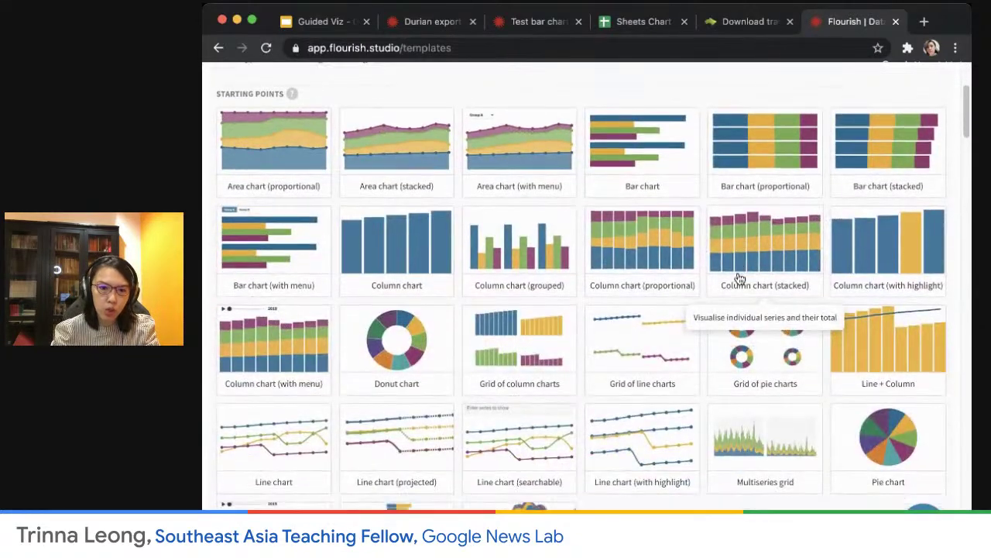
{"action": "scroll", "coordinate": [740, 279], "scroll_direction": "up", "scroll_amount": 3}
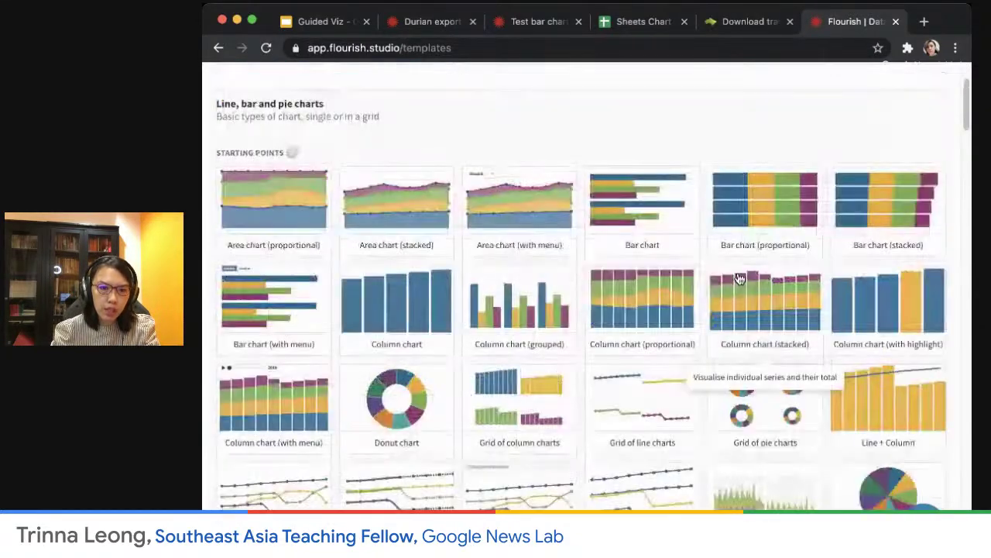
{"action": "left_click", "coordinate": [626, 207]}
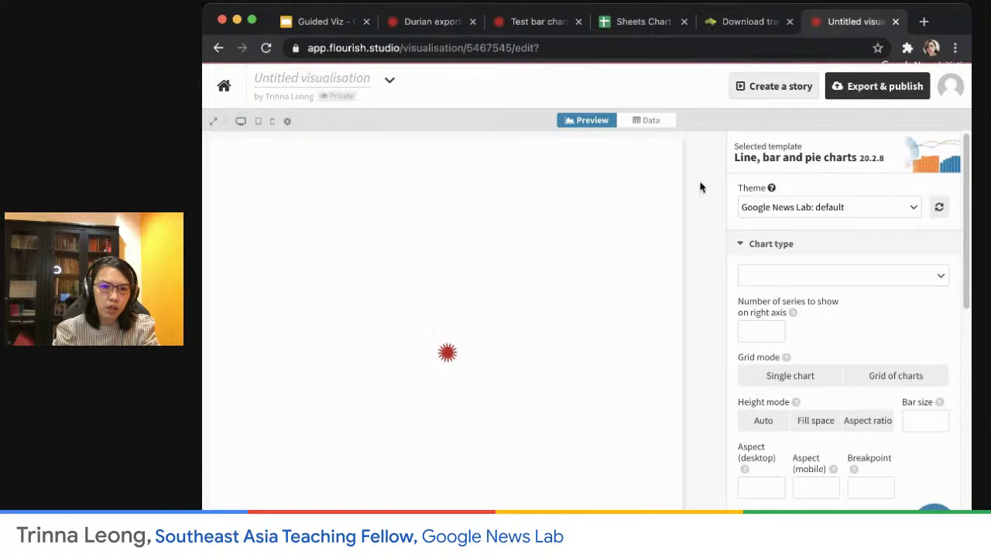
Set the visualisation's theme to No theme and look over the sample grouped bar chart.
{"action": "left_click", "coordinate": [914, 204]}
{"action": "left_click", "coordinate": [892, 231]}
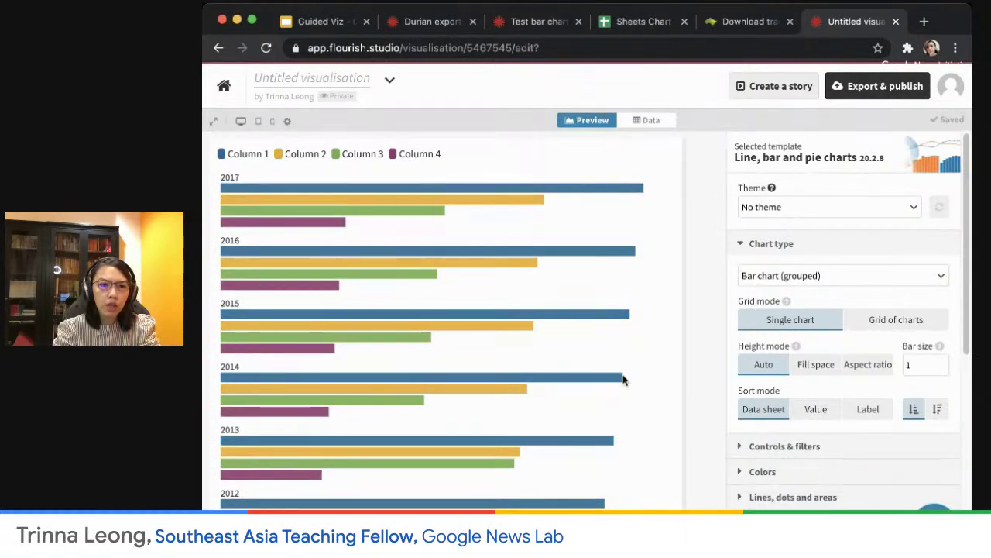
{"action": "scroll", "coordinate": [676, 364], "scroll_direction": "down", "scroll_amount": 3}
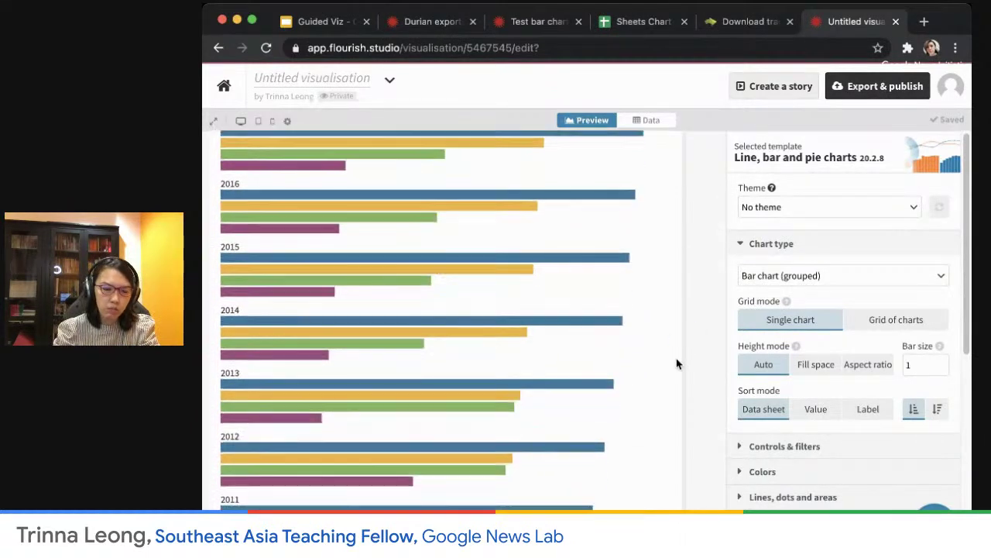
{"action": "scroll", "coordinate": [676, 364], "scroll_direction": "up", "scroll_amount": 3}
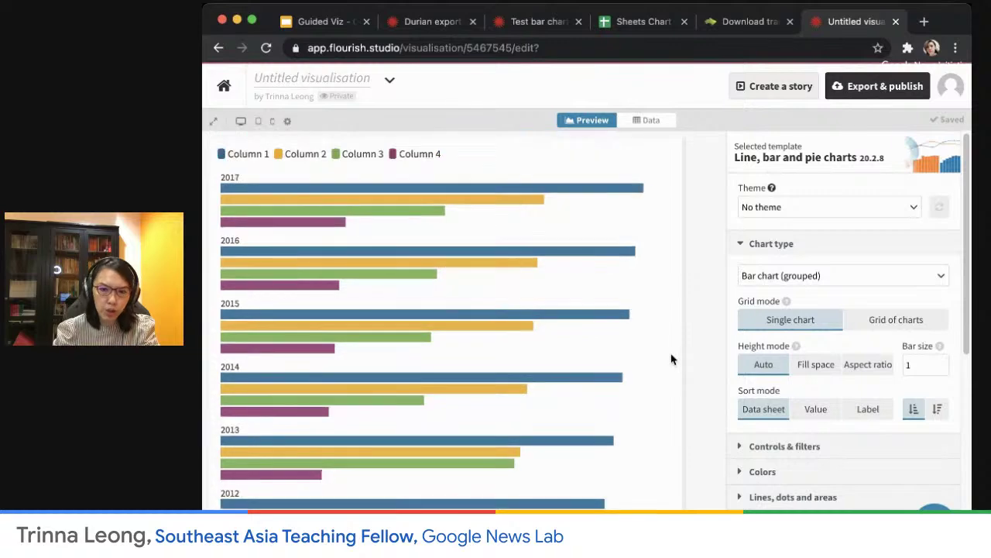
Open the visualisation's data sheet and examine the sample data's Year and Column 1 to Column 4 headings.
{"action": "left_click", "coordinate": [646, 124]}
{"action": "left_click_drag", "start_coordinate": [279, 203], "coordinate": [631, 448]}
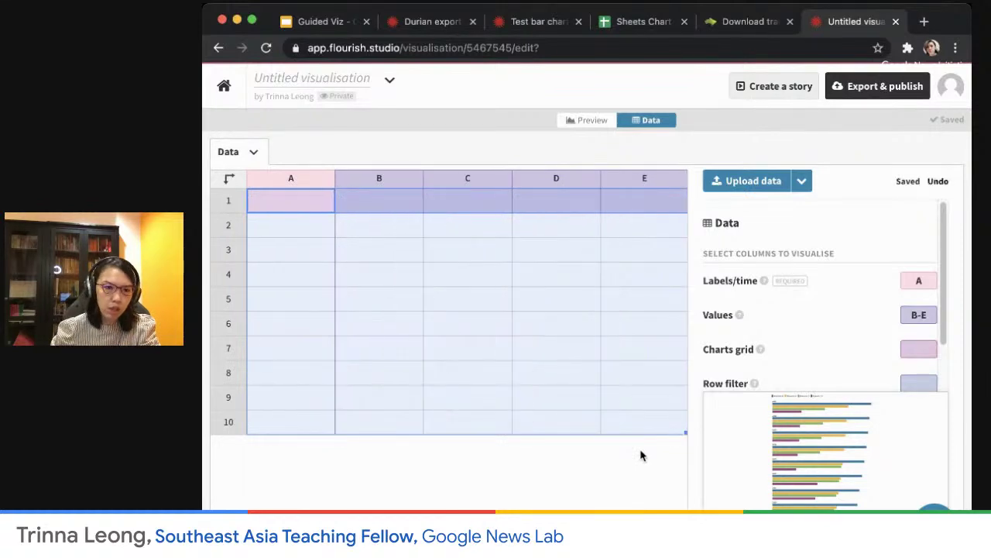
{"action": "left_click", "coordinate": [283, 206]}
{"action": "left_click_drag", "start_coordinate": [386, 213], "coordinate": [650, 200]}
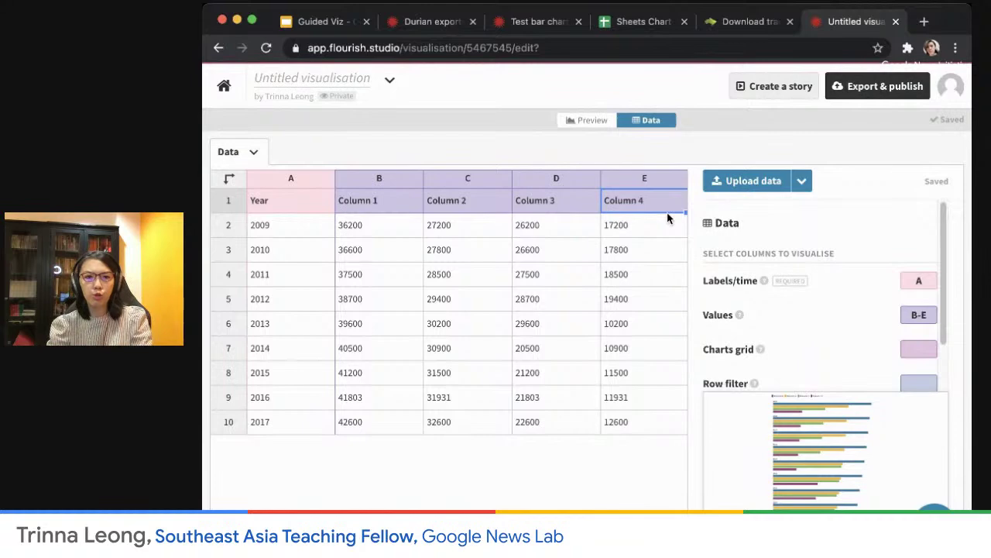
Switch to the Sheets Chart Test spreadsheet and review the original table, selecting its range A1:D11.
{"action": "left_click", "coordinate": [633, 24]}
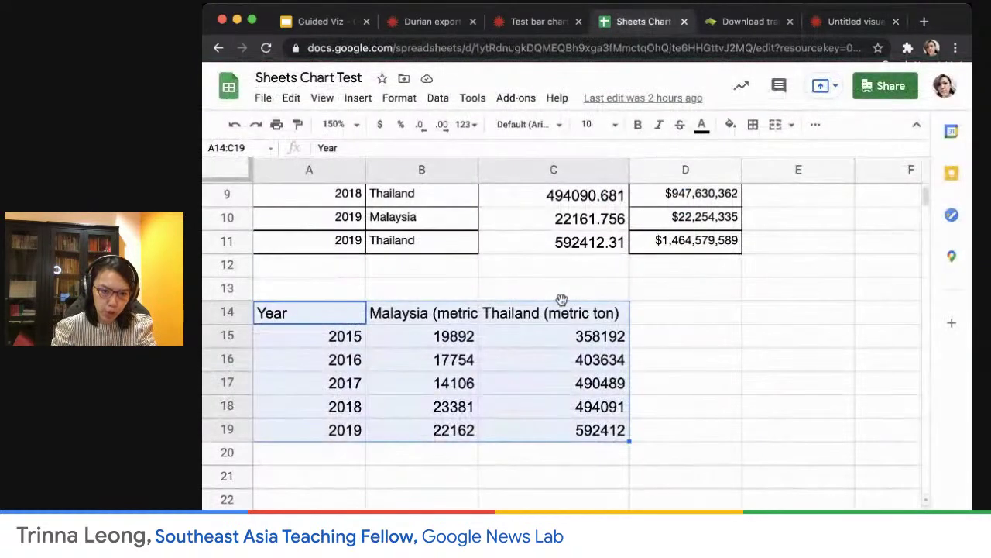
{"action": "scroll", "coordinate": [562, 302], "scroll_direction": "up", "scroll_amount": 3}
{"action": "left_click", "coordinate": [310, 197]}
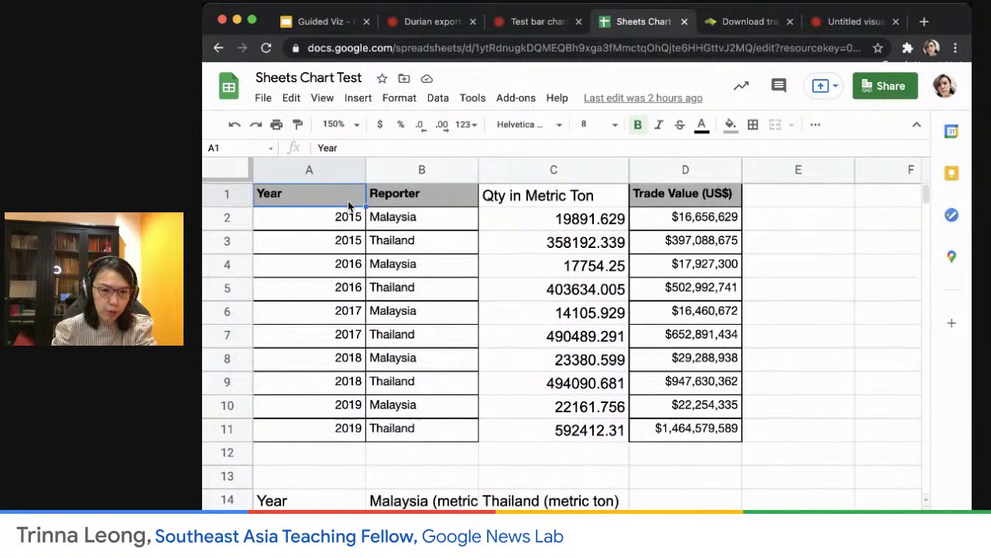
{"action": "left_click_drag", "start_coordinate": [348, 201], "coordinate": [663, 435]}
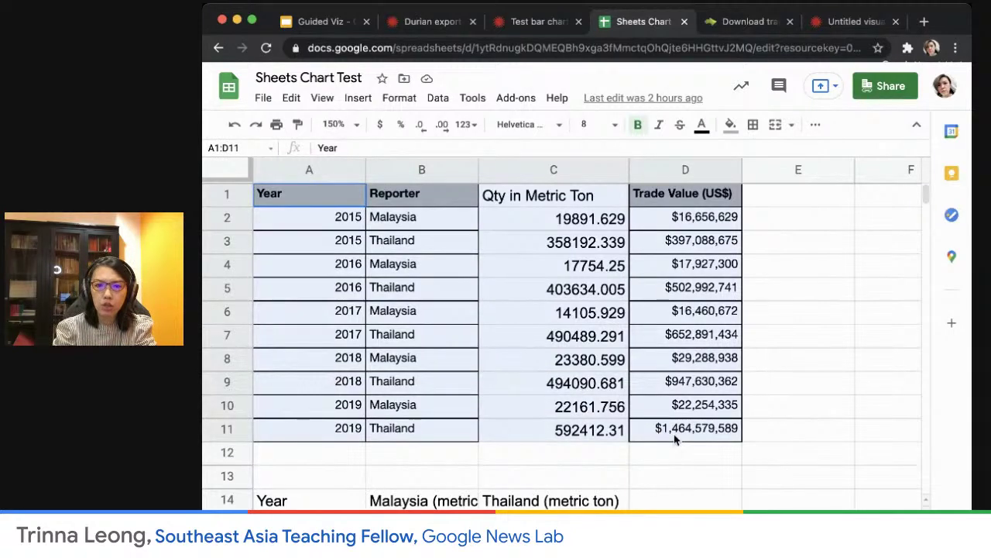
{"action": "scroll", "coordinate": [702, 356], "scroll_direction": "down", "scroll_amount": 3}
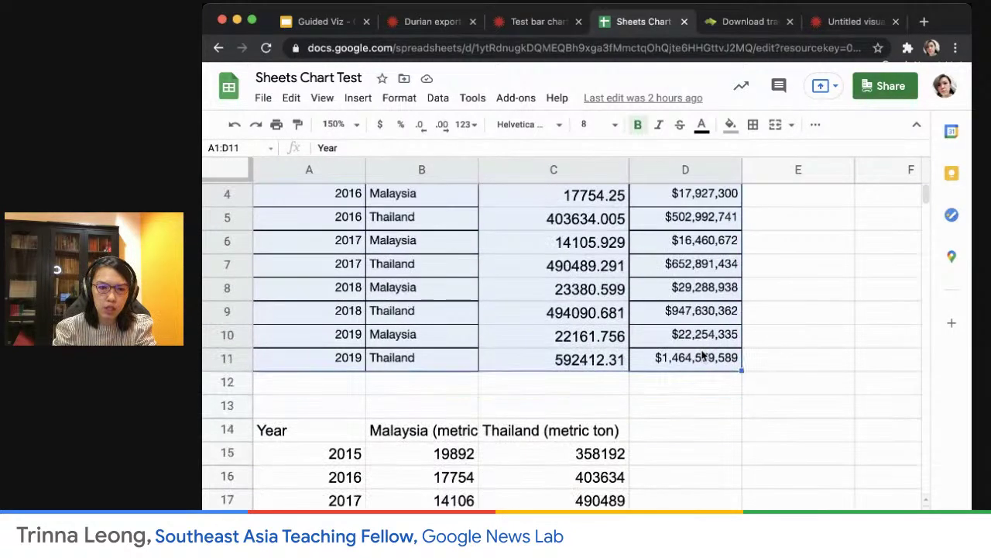
{"action": "scroll", "coordinate": [703, 355], "scroll_direction": "down", "scroll_amount": 5}
{"action": "scroll", "coordinate": [703, 348], "scroll_direction": "up", "scroll_amount": 7}
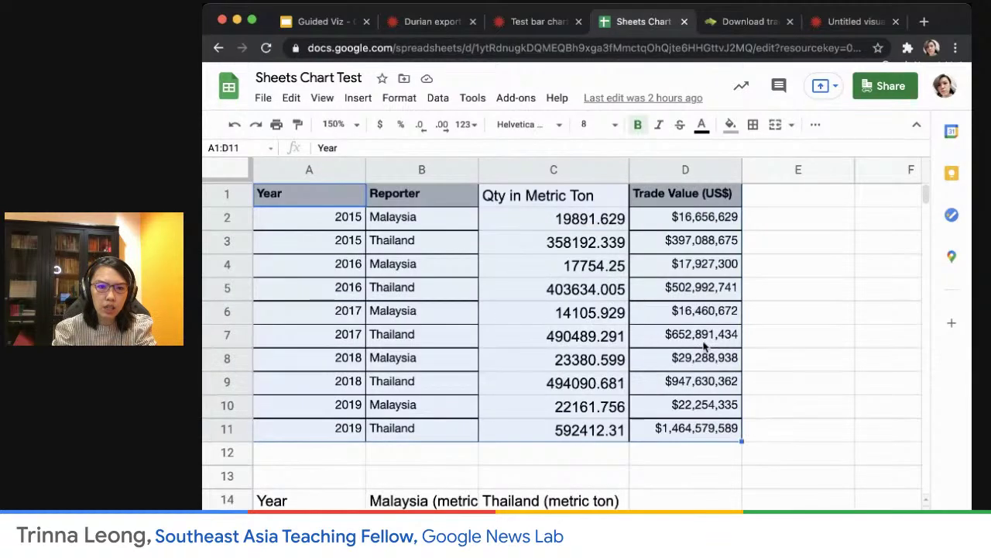
Compare the layout of the Flourish sample data with the original table in Google Sheets, ending back in Flourish.
{"action": "left_click", "coordinate": [856, 23]}
{"action": "left_click", "coordinate": [277, 203]}
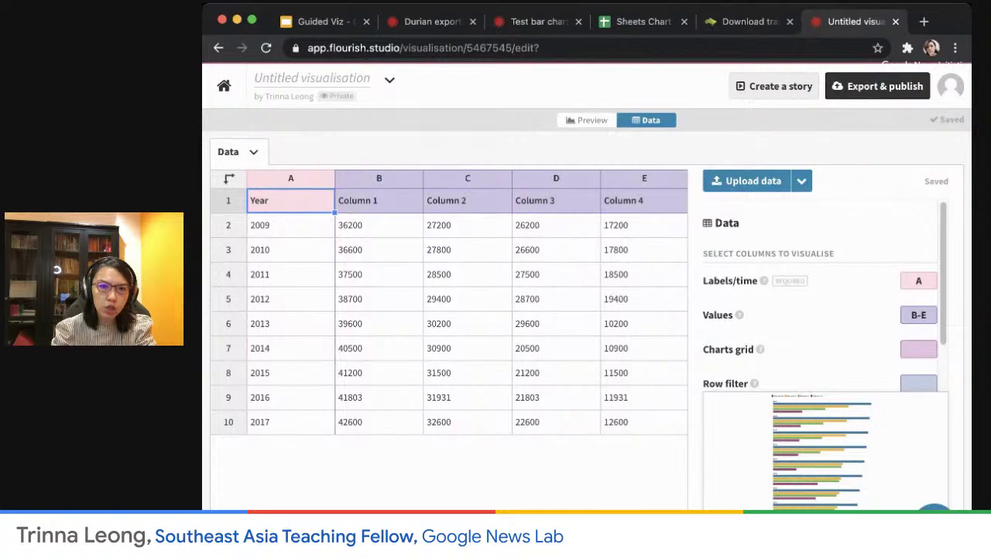
{"action": "left_click", "coordinate": [643, 22]}
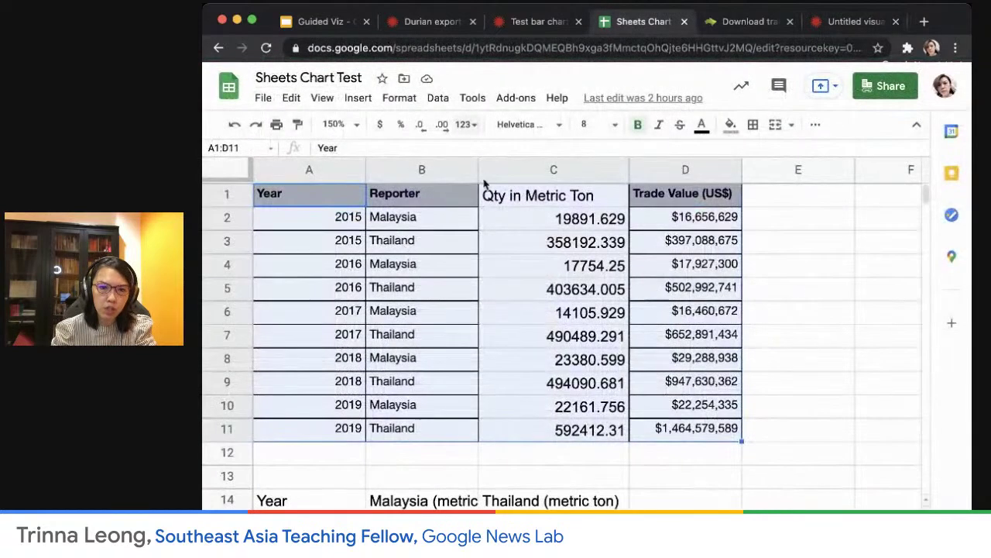
{"action": "left_click", "coordinate": [858, 26]}
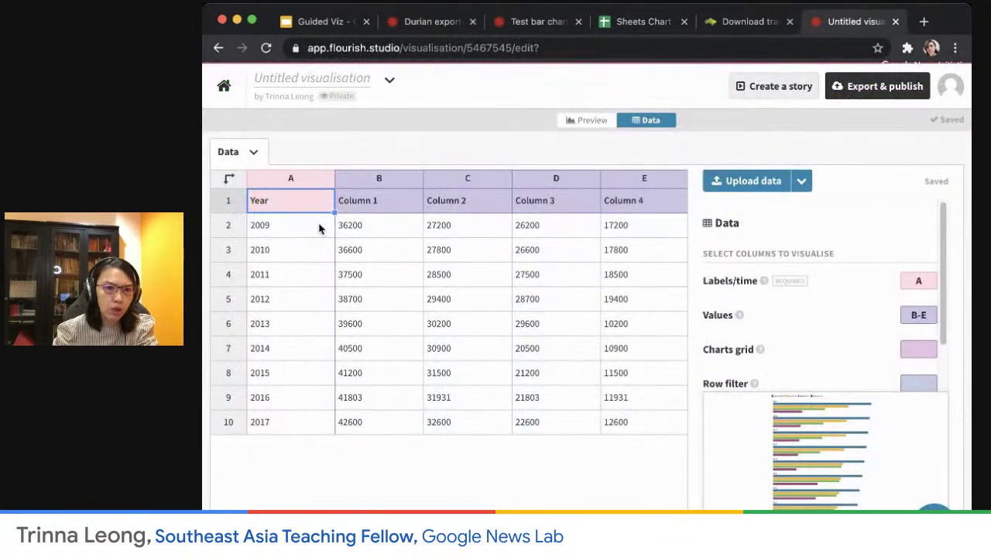
Clear the sample data from A1:E10 of the data sheet and undo a trial paste at cell A1.
{"action": "mouse_move", "coordinate": [300, 202]}
{"action": "left_mouse_down"}
{"action": "mouse_move", "coordinate": [602, 380]}
{"action": "mouse_move", "coordinate": [633, 428]}
{"action": "left_mouse_up"}
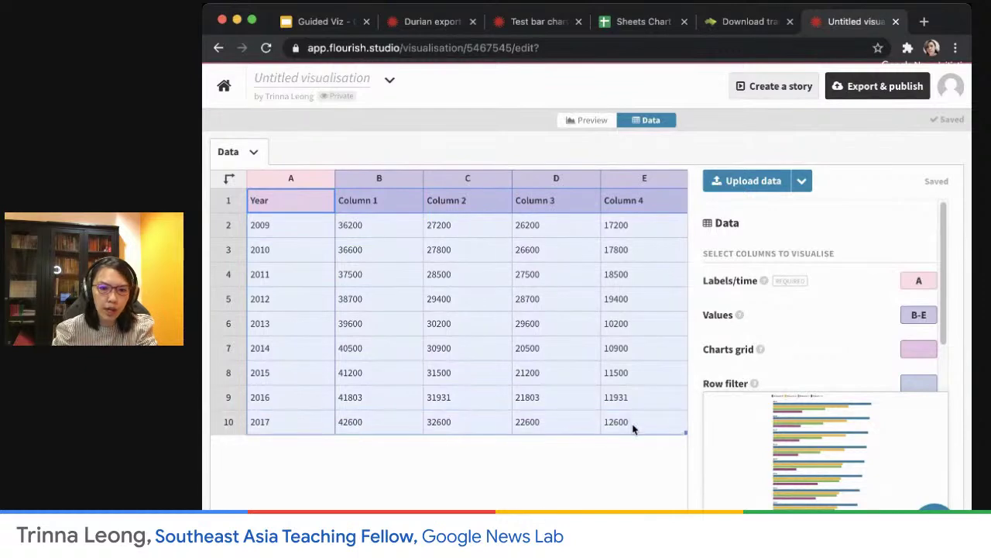
{"action": "key", "text": "Delete"}
{"action": "left_click", "coordinate": [290, 205]}
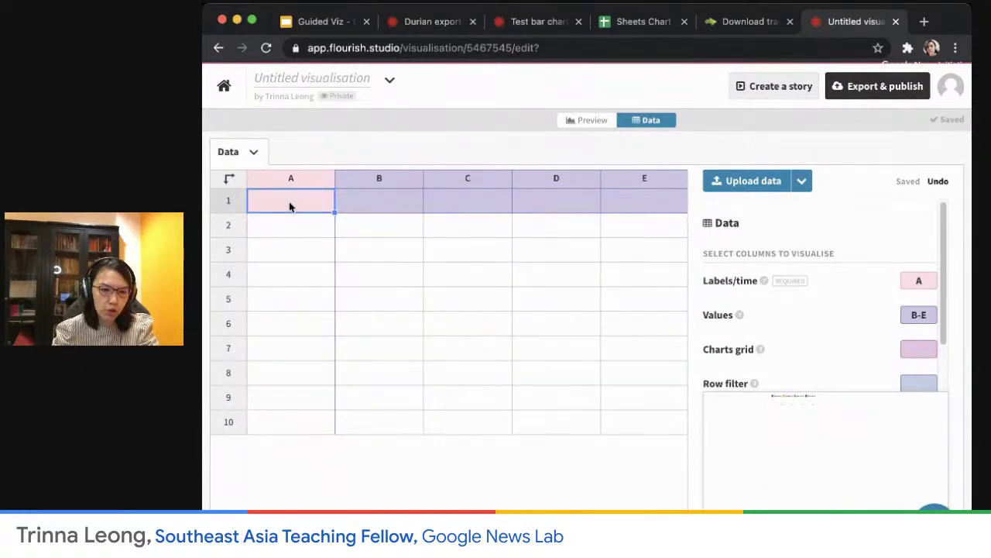
{"action": "key", "text": "ctrl+v"}
{"action": "key", "text": "ctrl+z"}
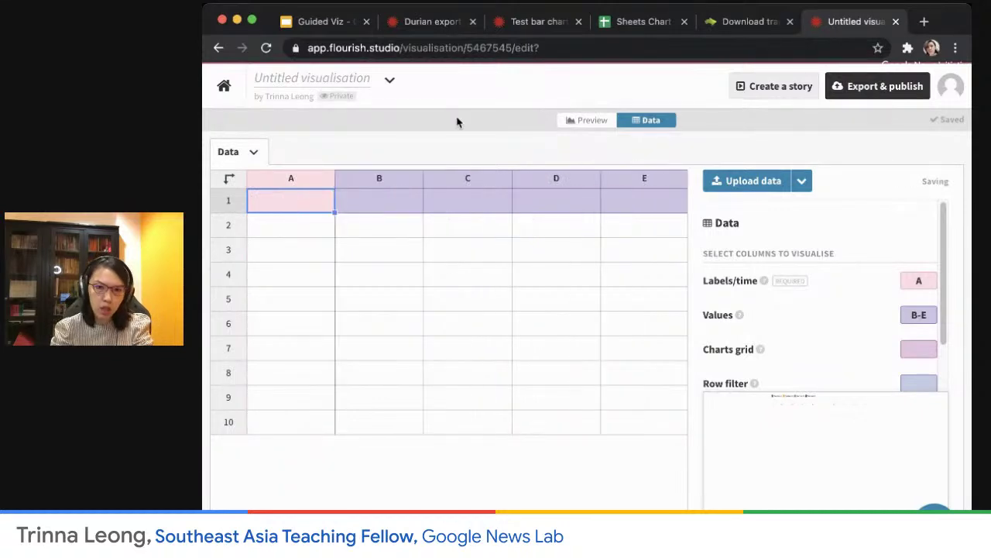
Copy the rearranged yearly table A14:C19 from the Sheets Chart Test spreadsheet into the Flourish data sheet, starting at cell A1.
{"action": "left_click", "coordinate": [635, 23]}
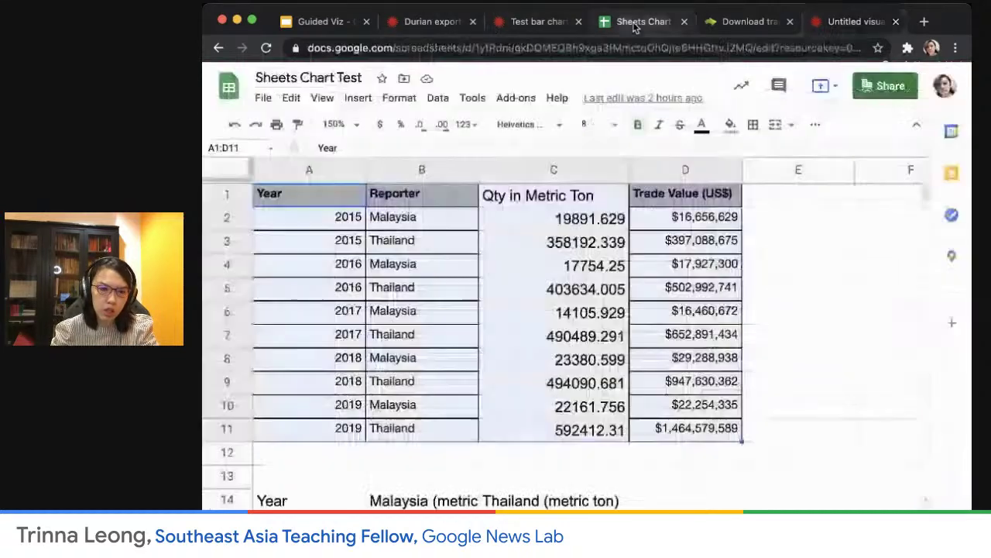
{"action": "left_click", "coordinate": [414, 380]}
{"action": "scroll", "coordinate": [450, 403], "scroll_direction": "down", "scroll_amount": 4}
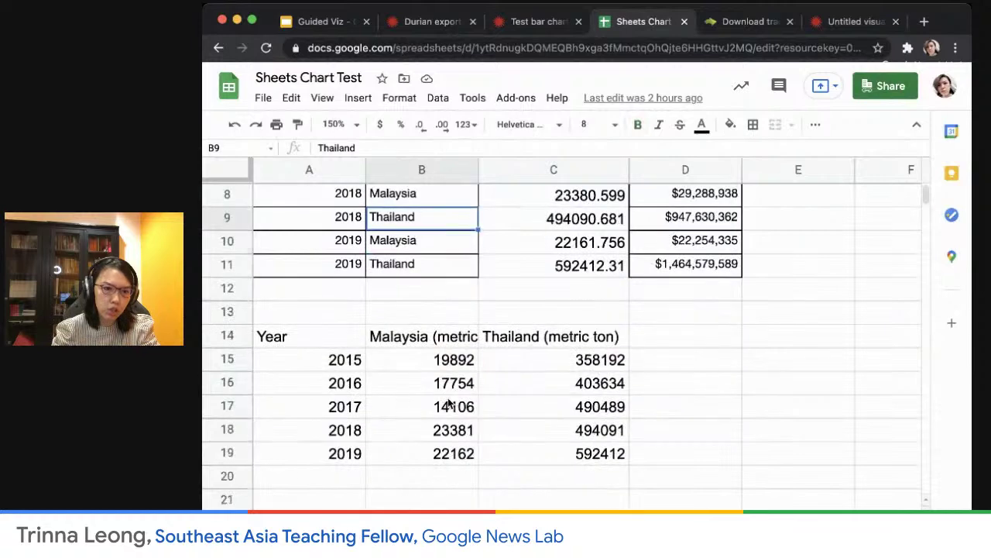
{"action": "left_click_drag", "start_coordinate": [331, 342], "coordinate": [611, 461]}
{"action": "key", "text": "ctrl+c"}
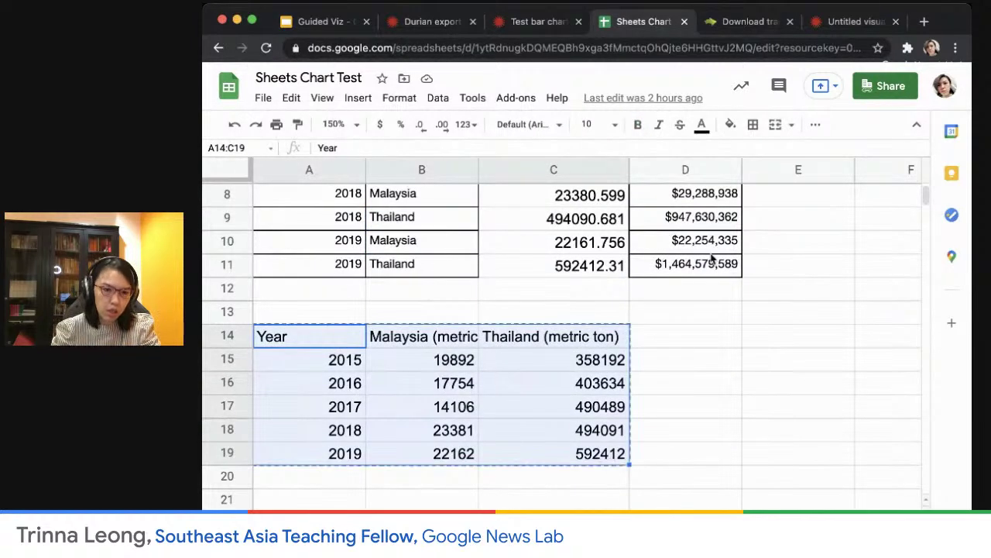
{"action": "left_click", "coordinate": [859, 21]}
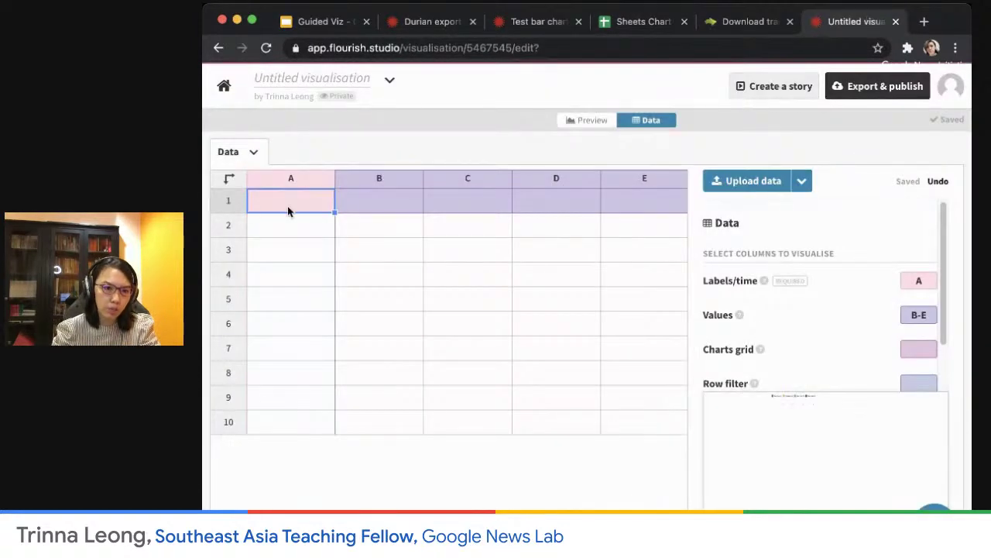
{"action": "key", "text": "ctrl+v"}
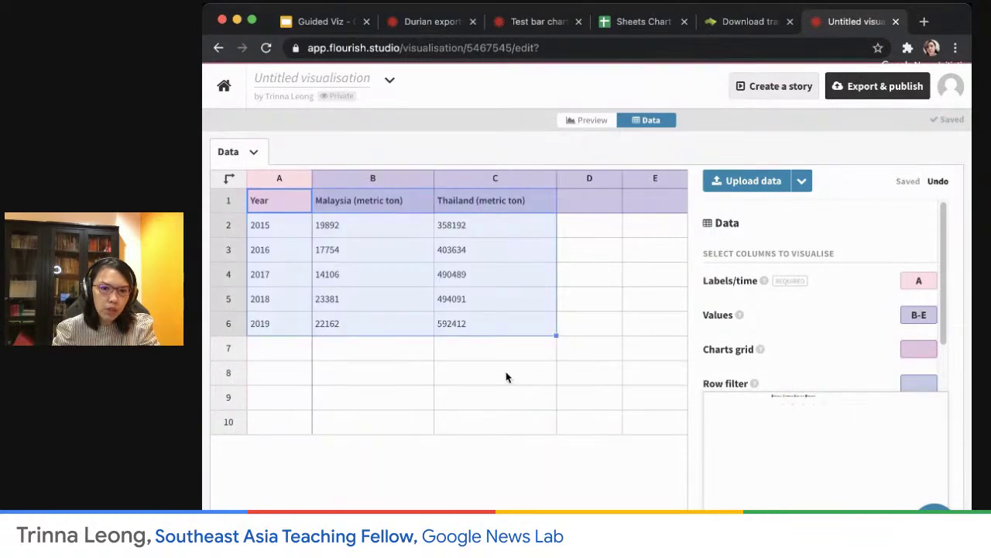
{"action": "left_click", "coordinate": [511, 380]}
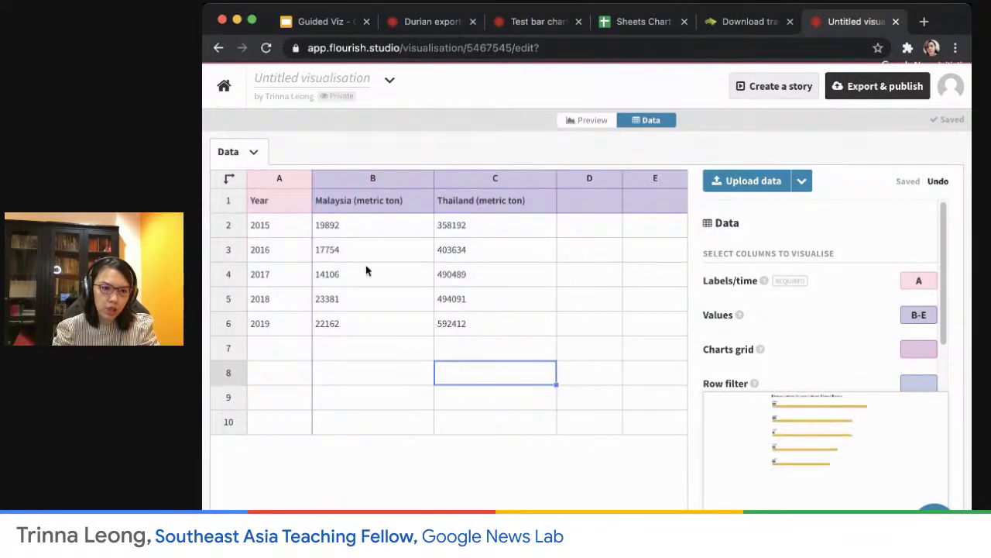
Check the pasted headings and set the columns to visualise as Values to B-C.
{"action": "left_click", "coordinate": [270, 201]}
{"action": "left_click", "coordinate": [500, 208]}
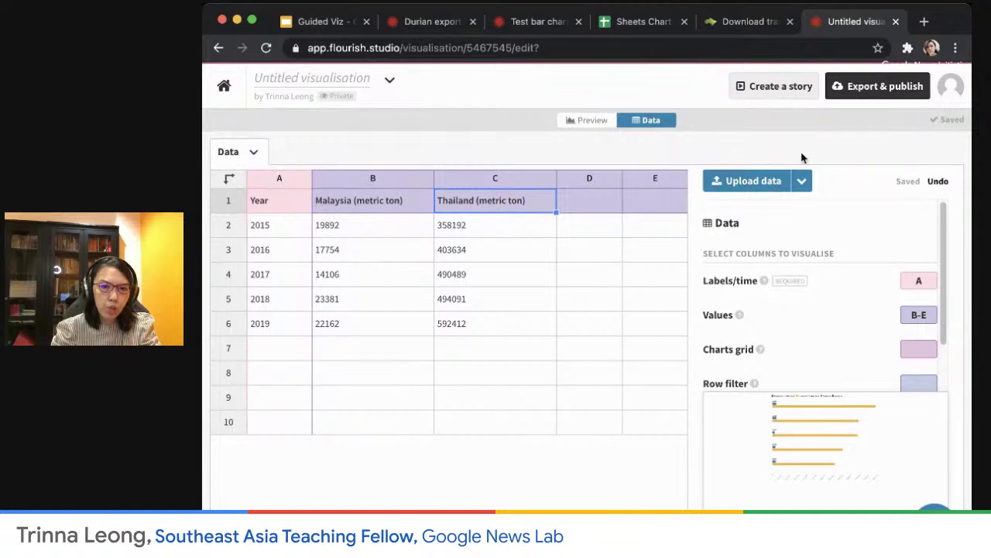
{"action": "scroll", "coordinate": [867, 263], "scroll_direction": "down", "scroll_amount": 1}
{"action": "scroll", "coordinate": [868, 261], "scroll_direction": "up", "scroll_amount": 1}
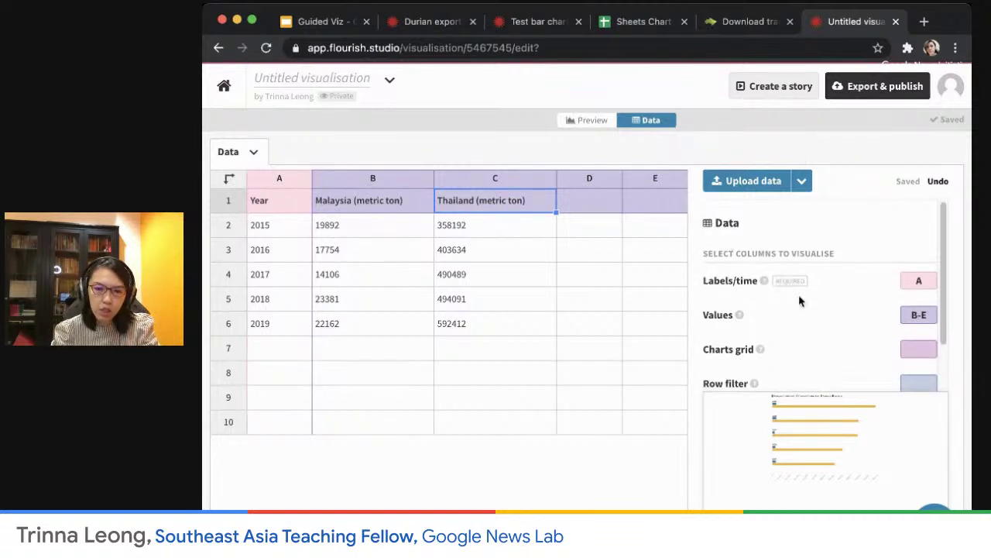
{"action": "scroll", "coordinate": [799, 294], "scroll_direction": "down", "scroll_amount": 1}
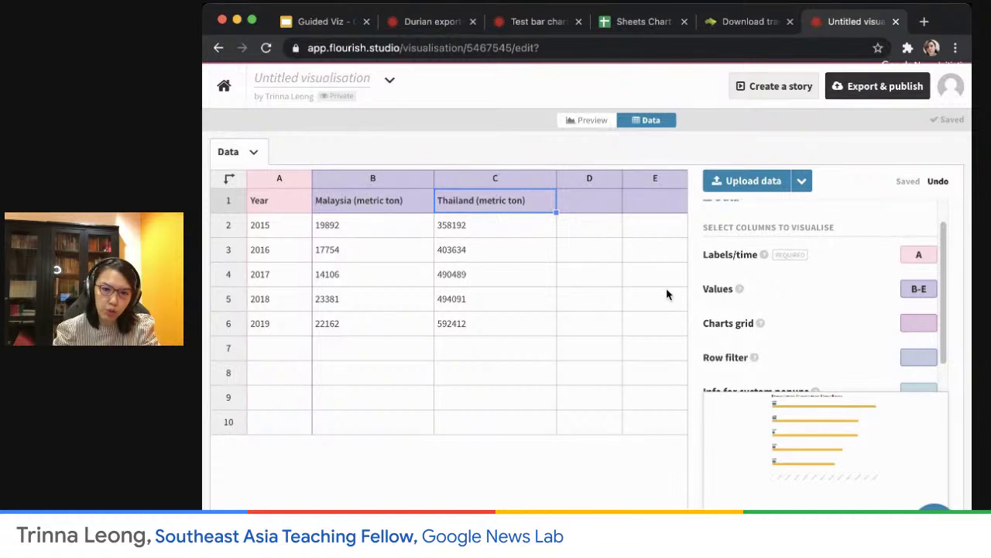
{"action": "left_click", "coordinate": [928, 288]}
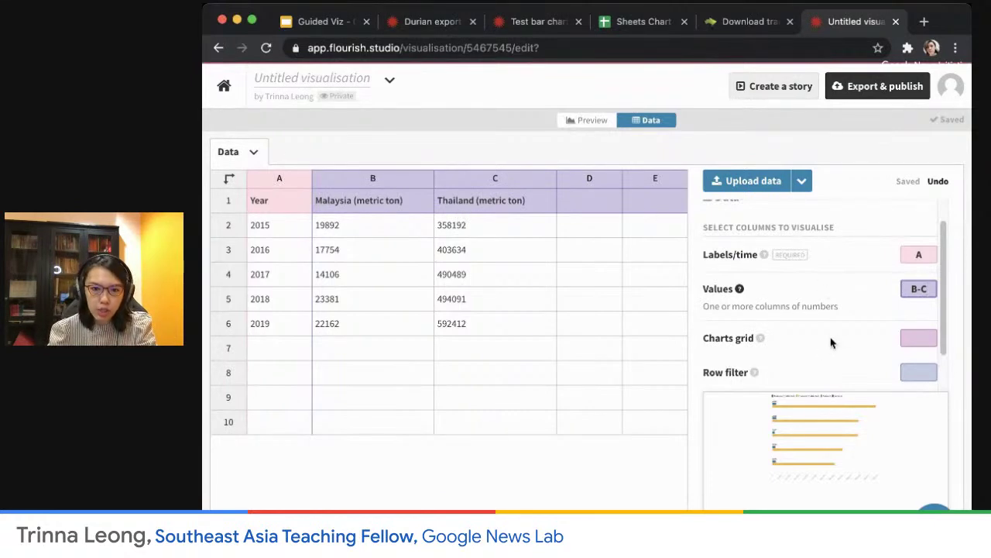
Preview the Malaysia and Thailand bar chart and look through its settings, including the expanded Colors options.
{"action": "left_click", "coordinate": [582, 121]}
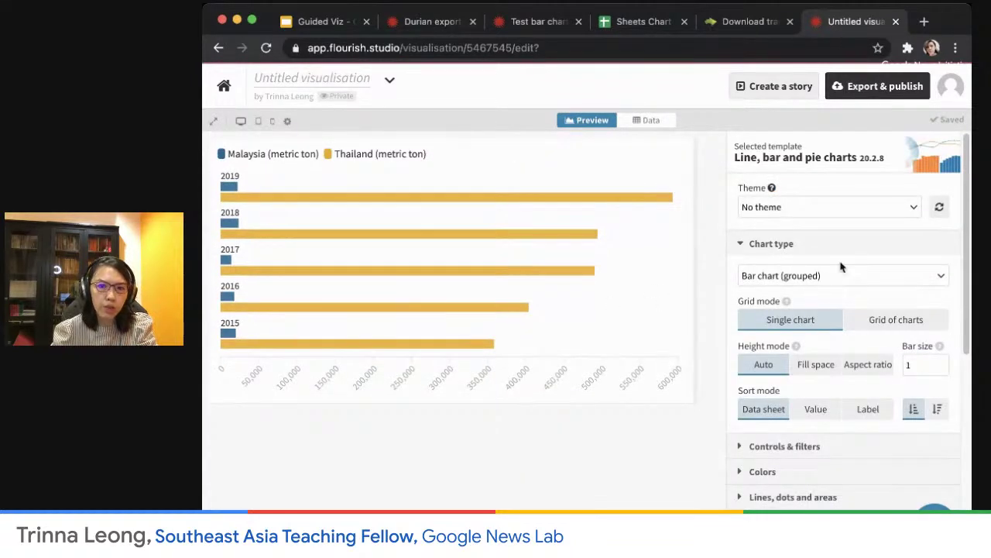
{"action": "scroll", "coordinate": [869, 266], "scroll_direction": "down", "scroll_amount": 1}
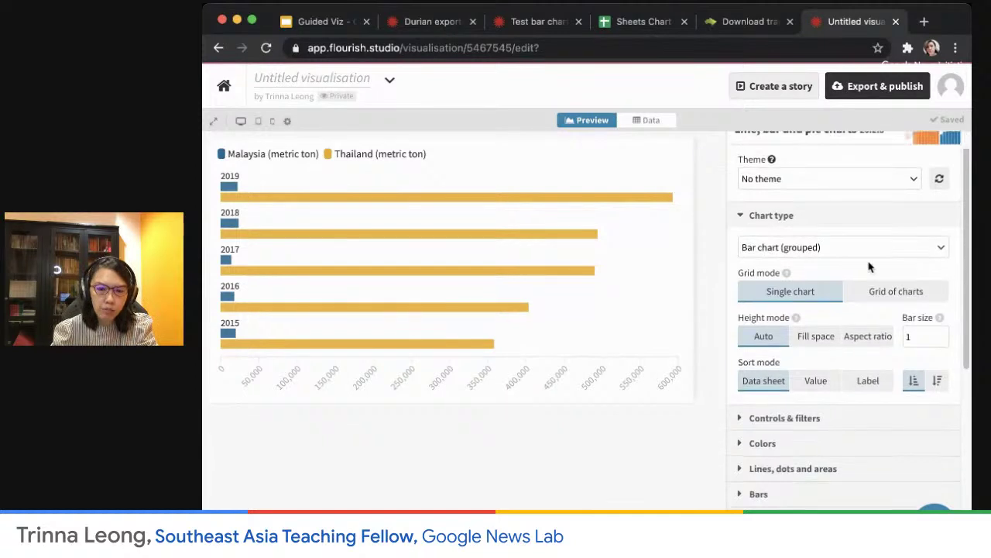
{"action": "scroll", "coordinate": [869, 267], "scroll_direction": "down", "scroll_amount": 1}
{"action": "scroll", "coordinate": [869, 266], "scroll_direction": "down", "scroll_amount": 1}
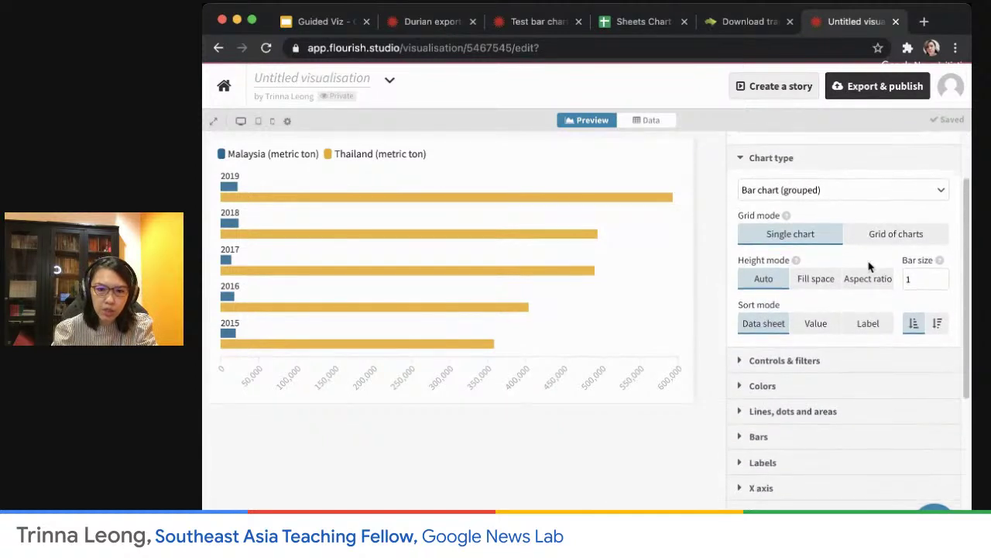
{"action": "scroll", "coordinate": [869, 267], "scroll_direction": "down", "scroll_amount": 3}
{"action": "left_click", "coordinate": [741, 260]}
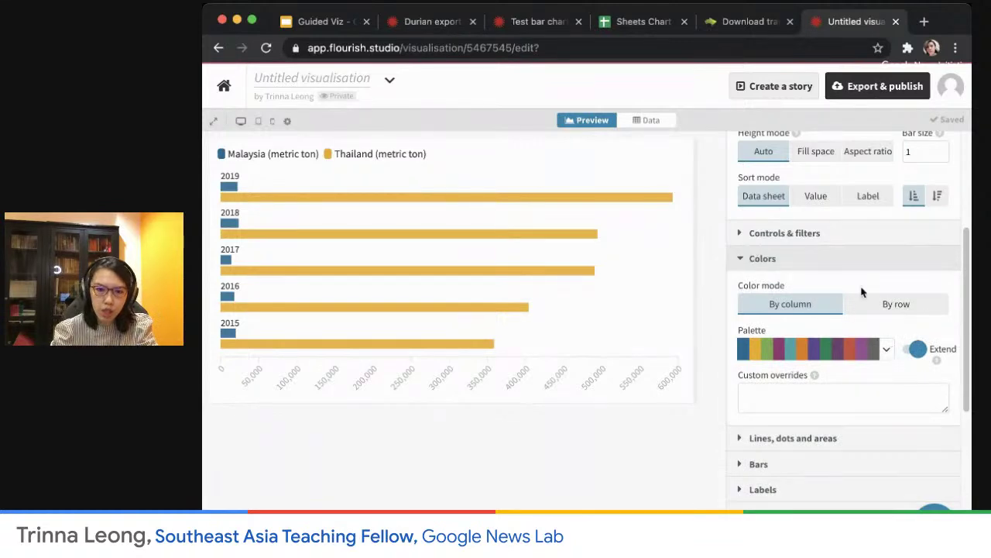
{"action": "scroll", "coordinate": [880, 318], "scroll_direction": "up", "scroll_amount": 3}
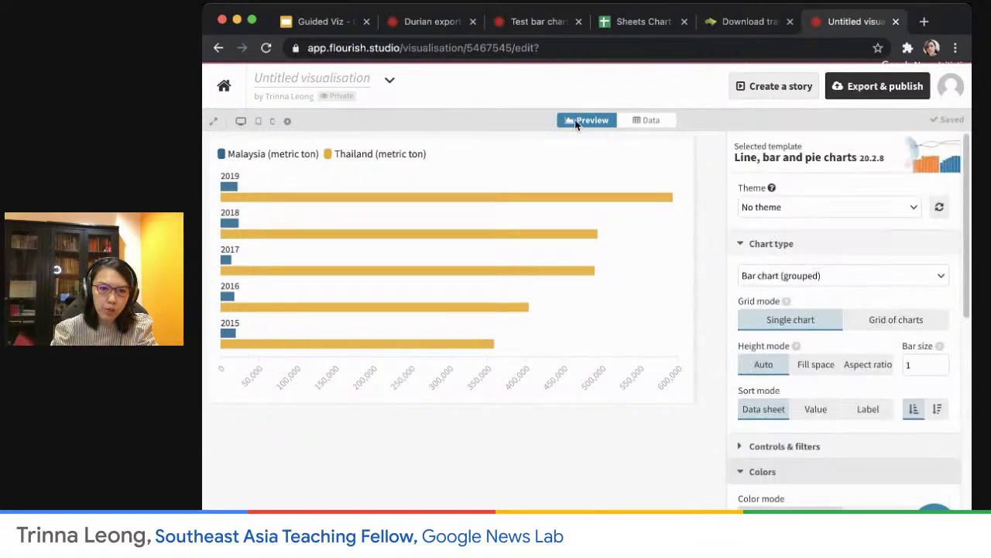
Try the Rainbow color palette on the chart.
{"action": "scroll", "coordinate": [878, 352], "scroll_direction": "down", "scroll_amount": 4}
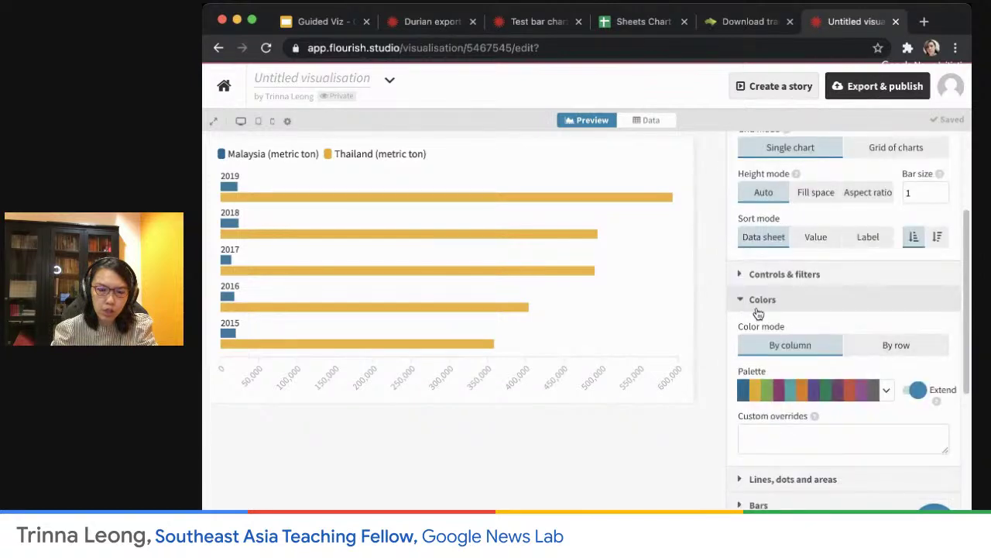
{"action": "scroll", "coordinate": [881, 376], "scroll_direction": "down", "scroll_amount": 1}
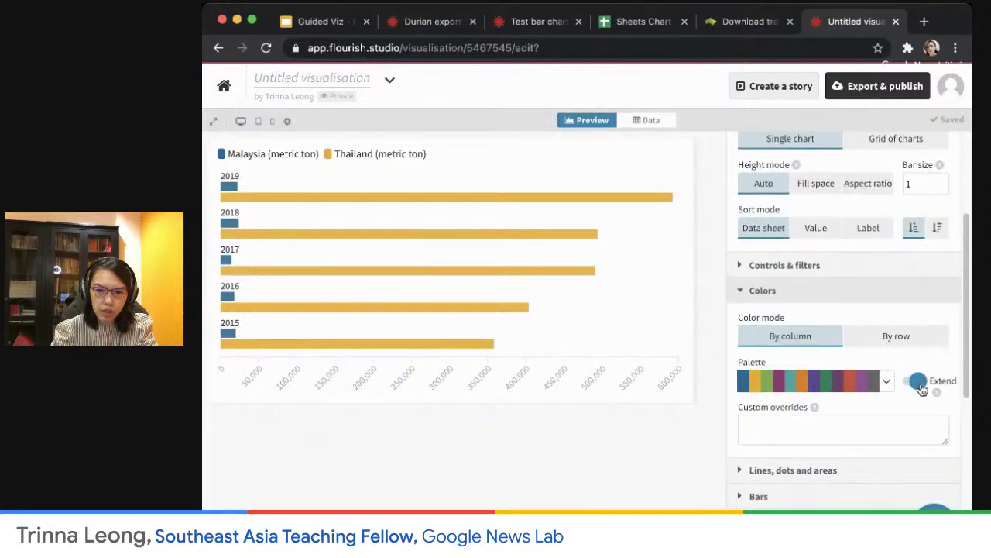
{"action": "left_click", "coordinate": [886, 380]}
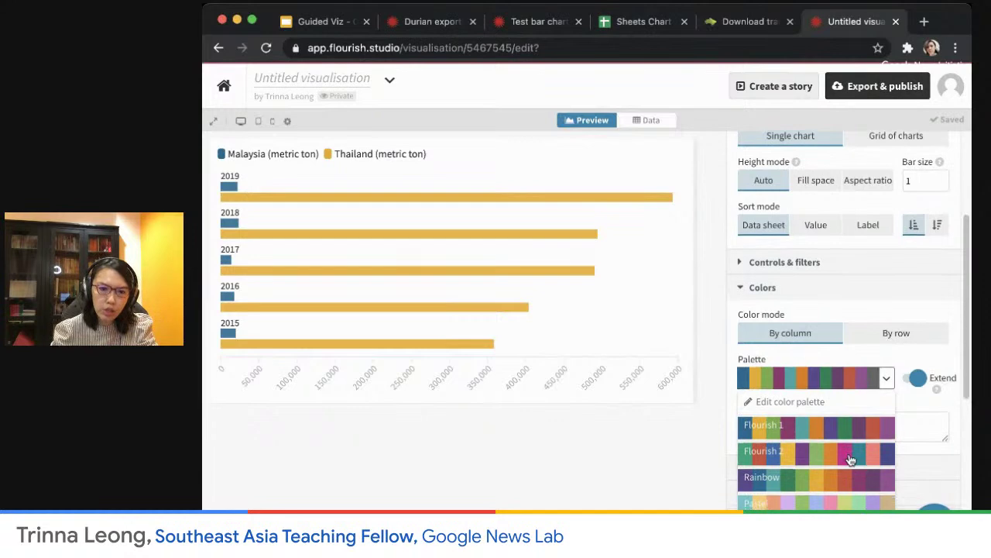
{"action": "scroll", "coordinate": [849, 459], "scroll_direction": "down", "scroll_amount": 1}
{"action": "scroll", "coordinate": [850, 459], "scroll_direction": "down", "scroll_amount": 3}
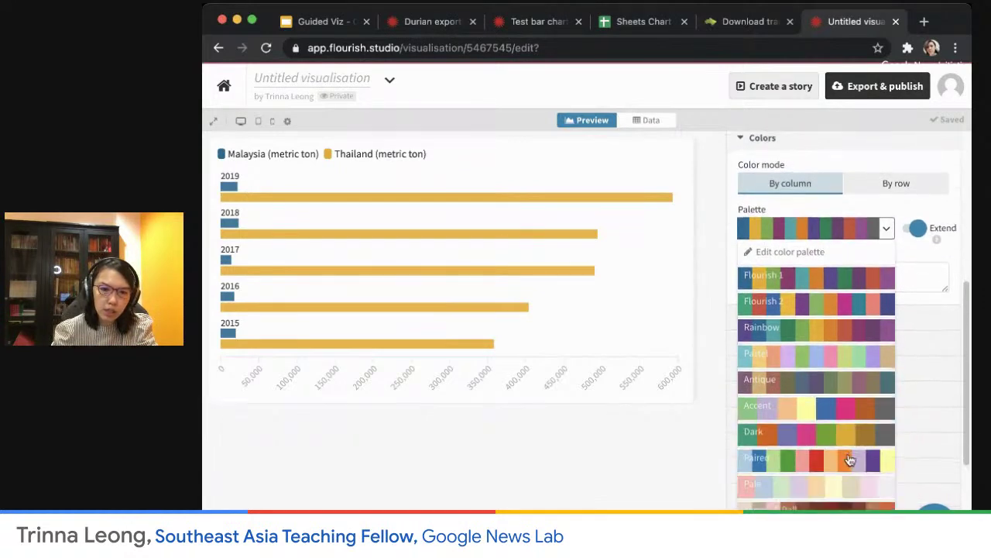
{"action": "scroll", "coordinate": [850, 459], "scroll_direction": "up", "scroll_amount": 1}
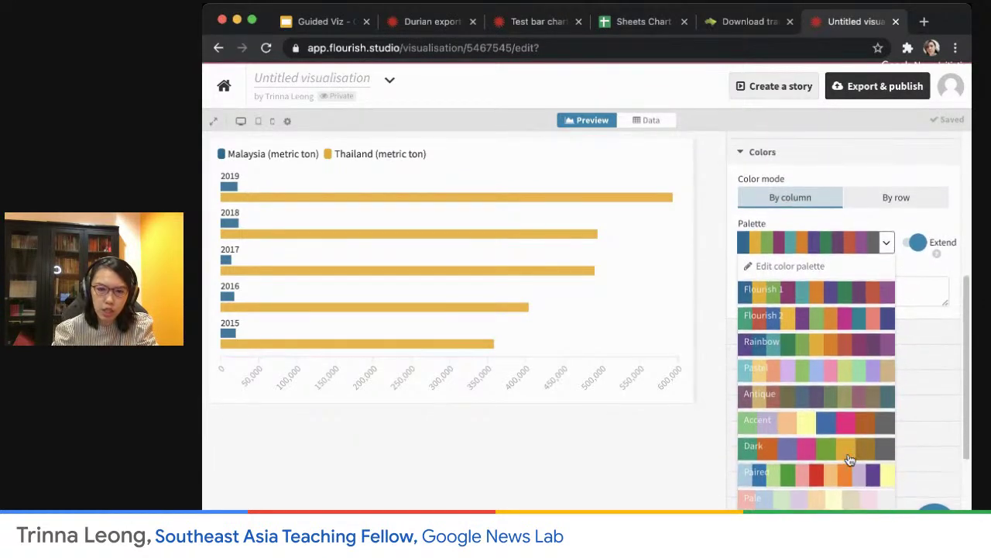
{"action": "scroll", "coordinate": [848, 460], "scroll_direction": "down", "scroll_amount": 1}
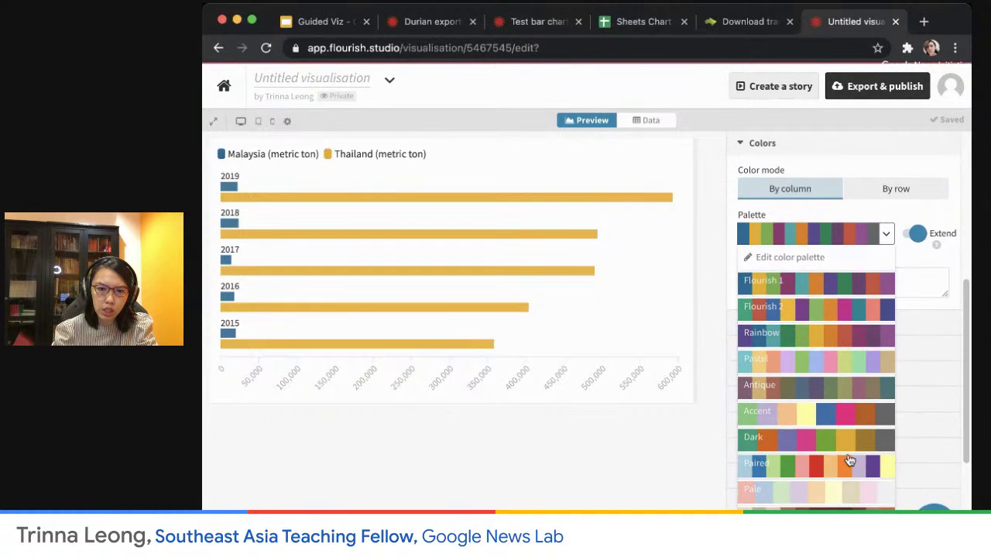
{"action": "left_click", "coordinate": [810, 335]}
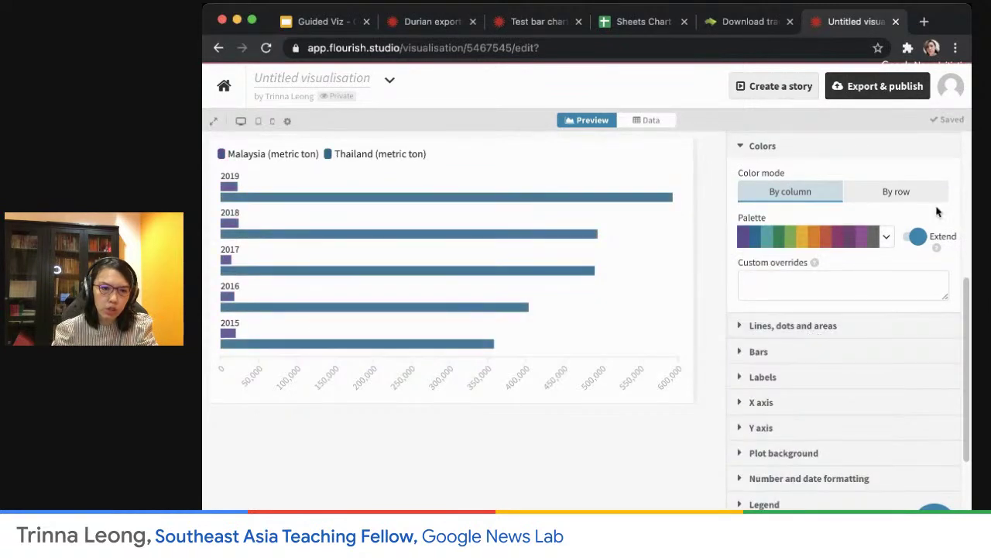
Change the chart's color palette to Flourish 2.
{"action": "left_click", "coordinate": [886, 237]}
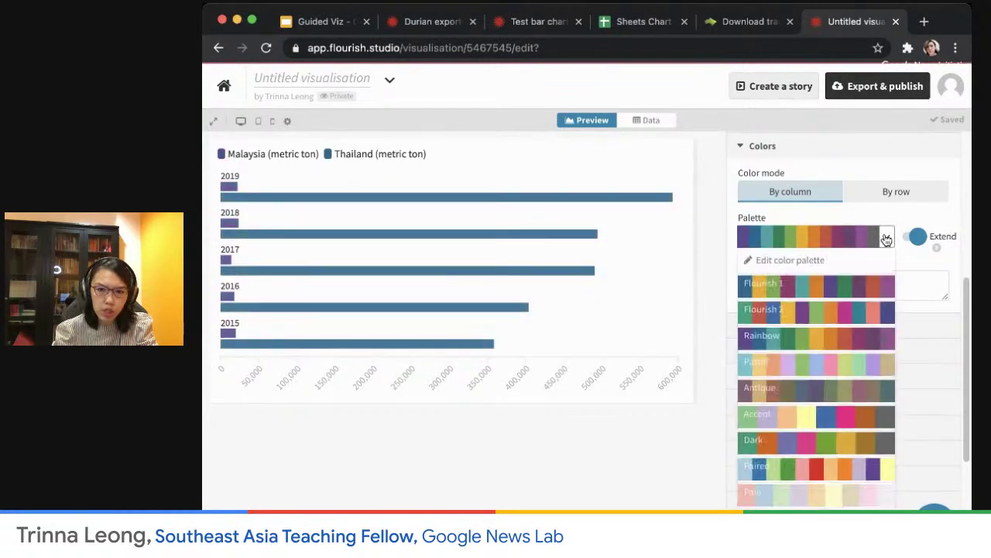
{"action": "left_click", "coordinate": [862, 309]}
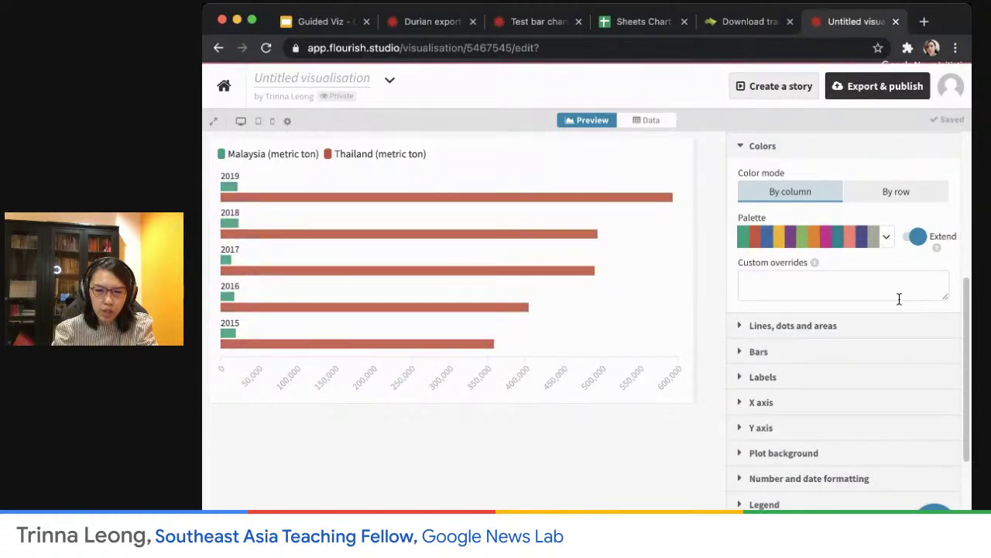
{"action": "scroll", "coordinate": [899, 298], "scroll_direction": "up", "scroll_amount": 1}
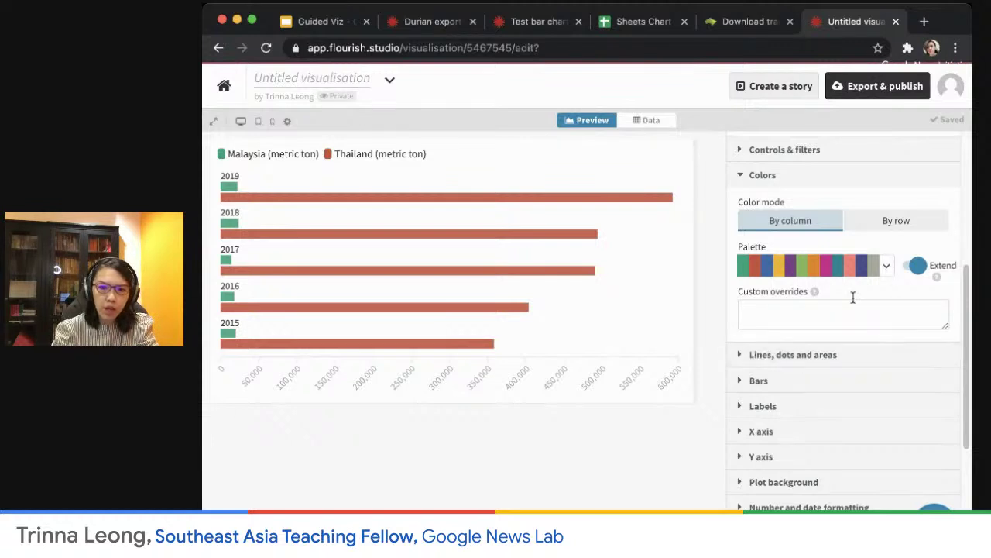
Check the Dots options under Lines, dots and areas and collapse that section again.
{"action": "left_click", "coordinate": [742, 358]}
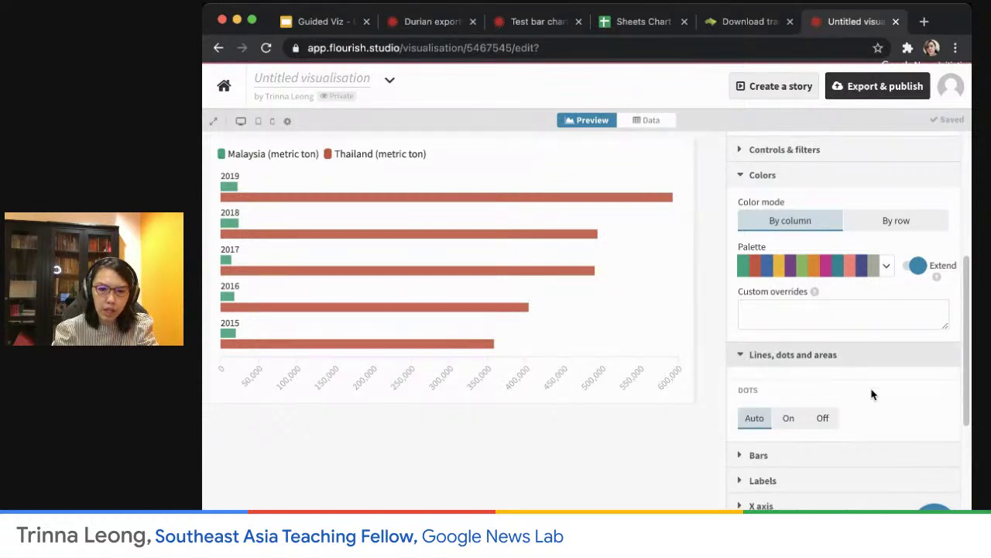
{"action": "scroll", "coordinate": [875, 393], "scroll_direction": "down", "scroll_amount": 1}
{"action": "left_click", "coordinate": [762, 329]}
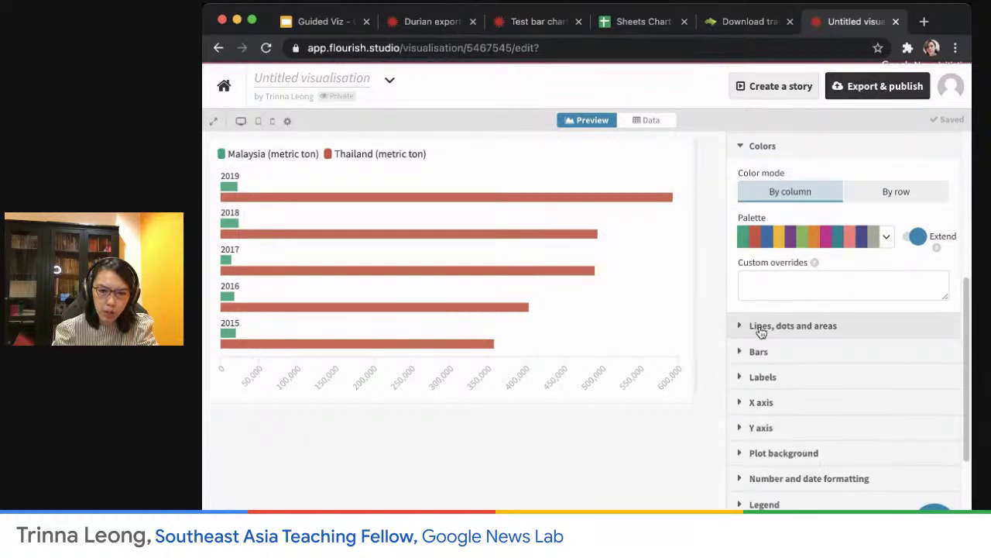
{"action": "scroll", "coordinate": [854, 369], "scroll_direction": "down", "scroll_amount": 3}
{"action": "scroll", "coordinate": [854, 370], "scroll_direction": "up", "scroll_amount": 1}
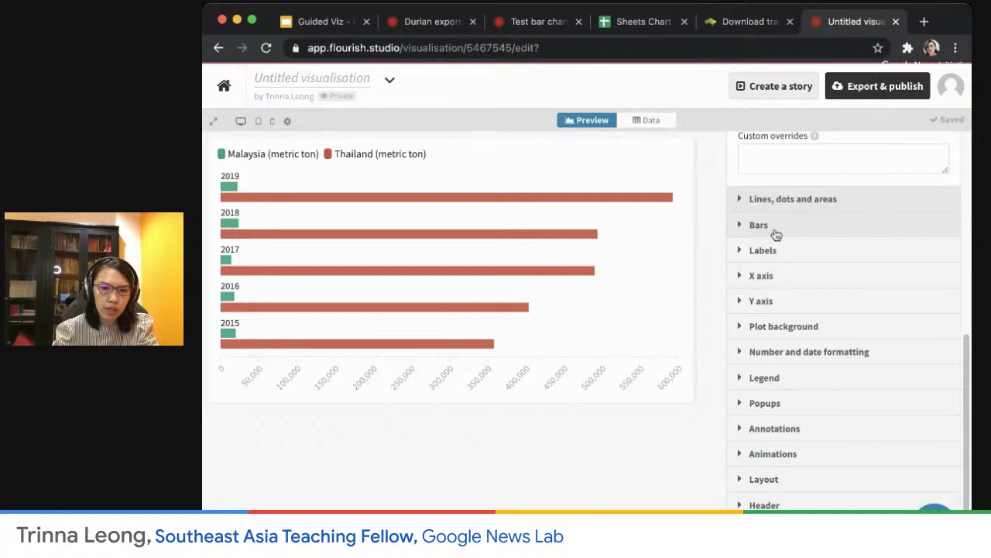
Try the Float ↓, Float ↑, Top and Hidden positions for the X axis and return it to Bottom.
{"action": "left_click", "coordinate": [744, 281]}
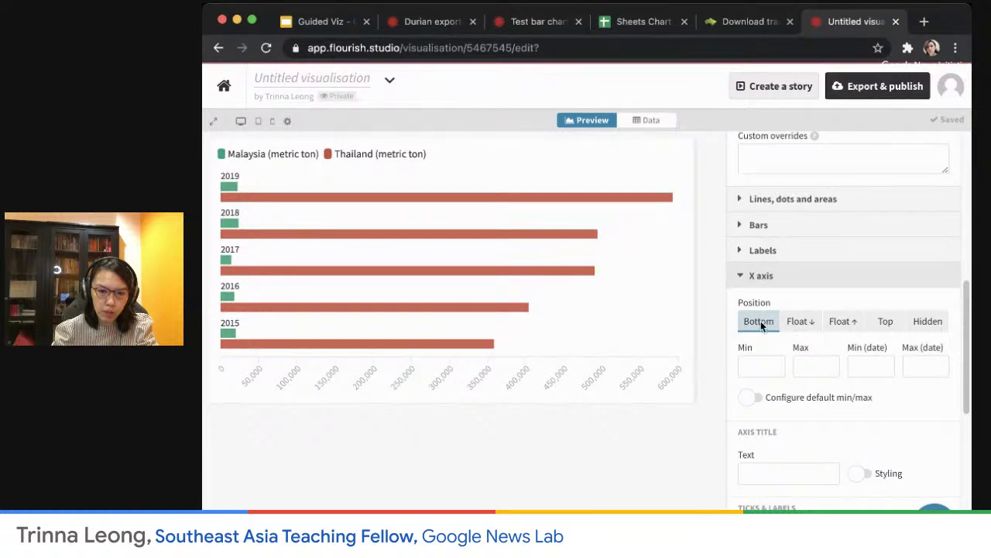
{"action": "left_click", "coordinate": [798, 322]}
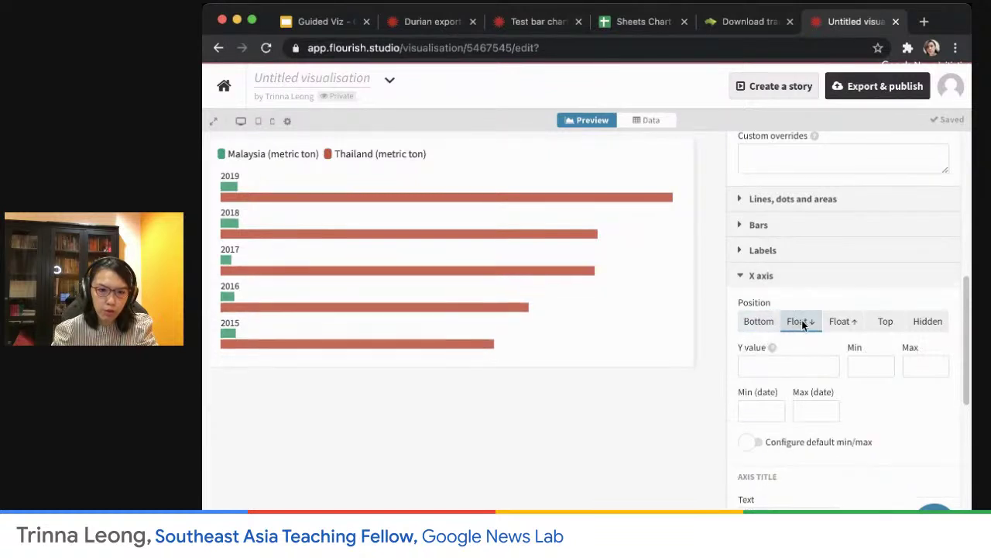
{"action": "left_click", "coordinate": [844, 324]}
{"action": "left_click", "coordinate": [886, 322]}
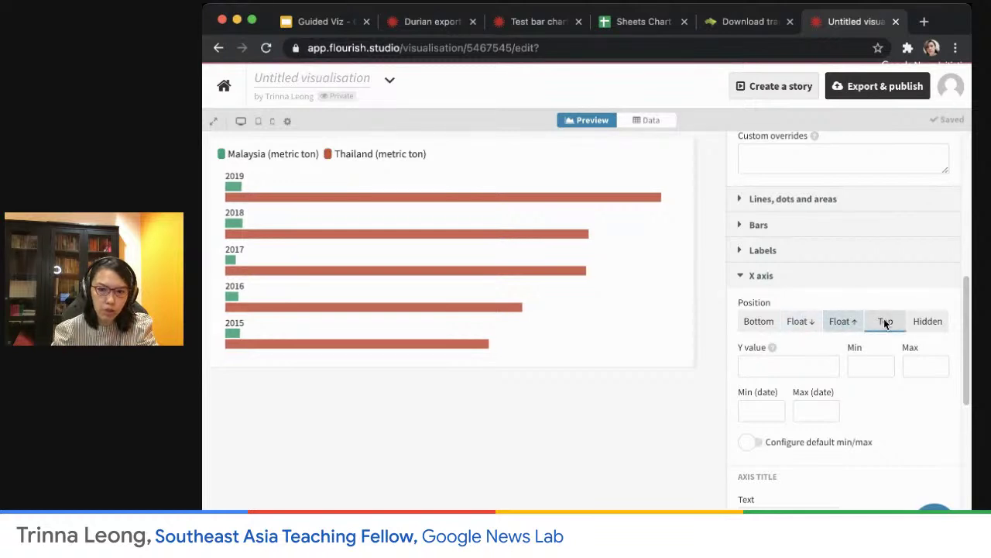
{"action": "left_click", "coordinate": [936, 322]}
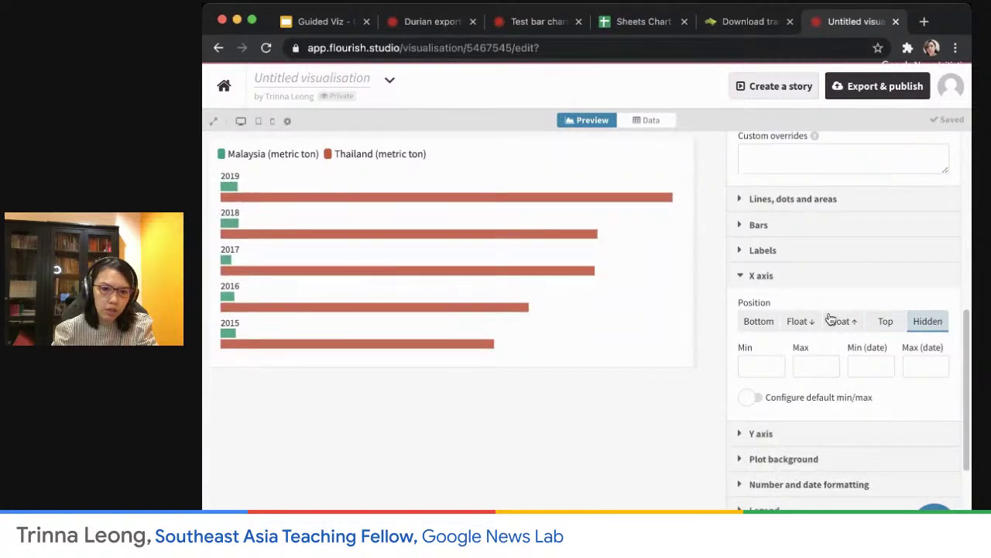
{"action": "left_click", "coordinate": [755, 320]}
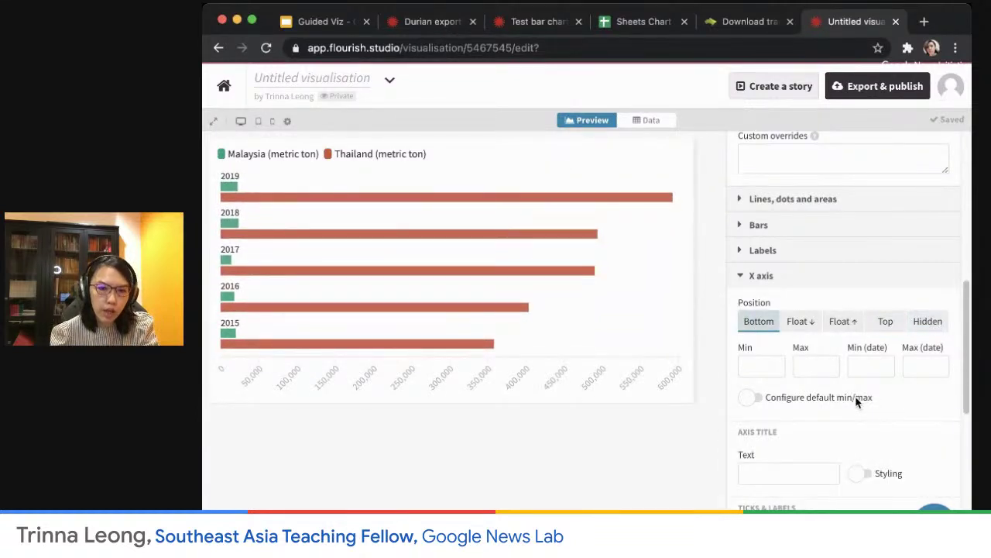
Look through the X axis and Y axis options for titles, ticks and labels, gridlines and the default min/max configuration.
{"action": "scroll", "coordinate": [887, 415], "scroll_direction": "down", "scroll_amount": 3}
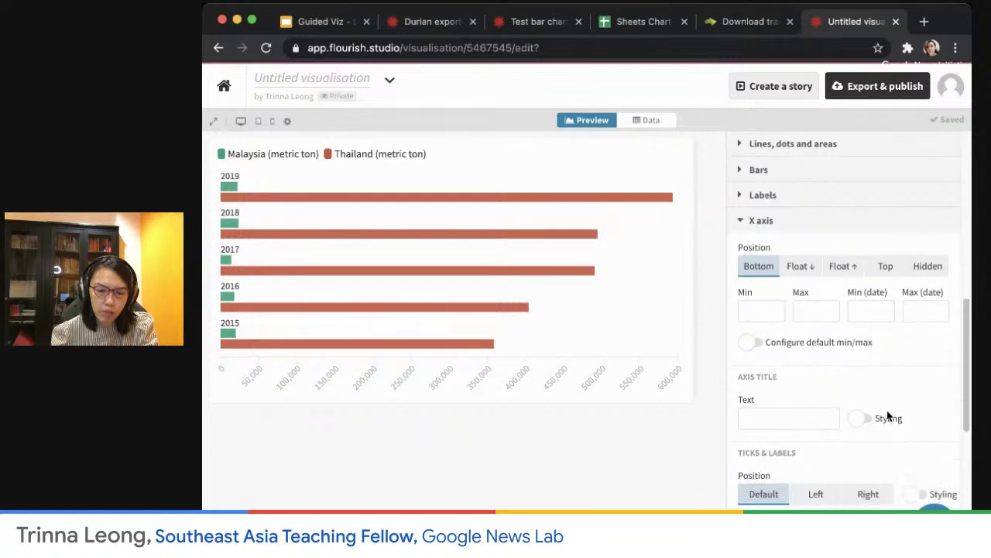
{"action": "scroll", "coordinate": [887, 415], "scroll_direction": "down", "scroll_amount": 1}
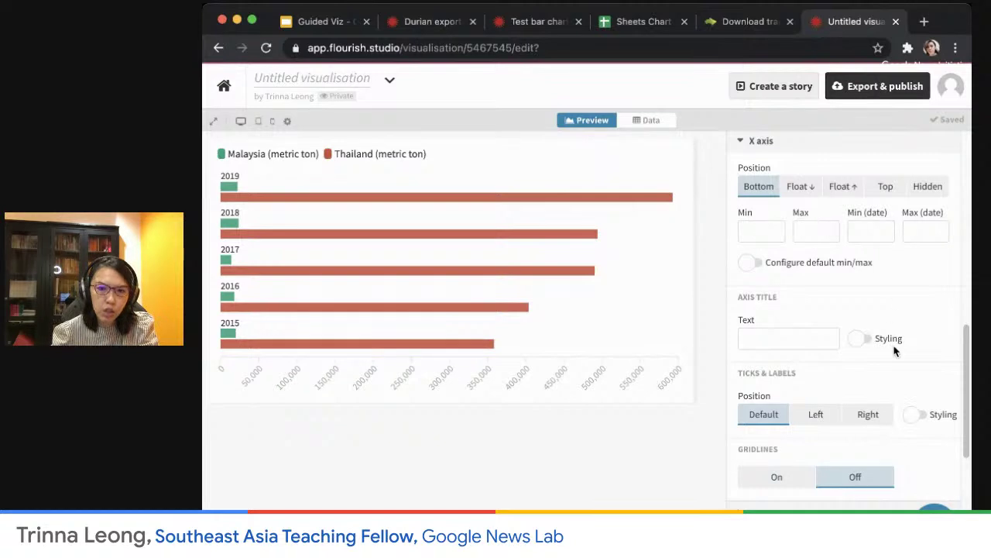
{"action": "scroll", "coordinate": [894, 350], "scroll_direction": "down", "scroll_amount": 3}
{"action": "left_click", "coordinate": [741, 314]}
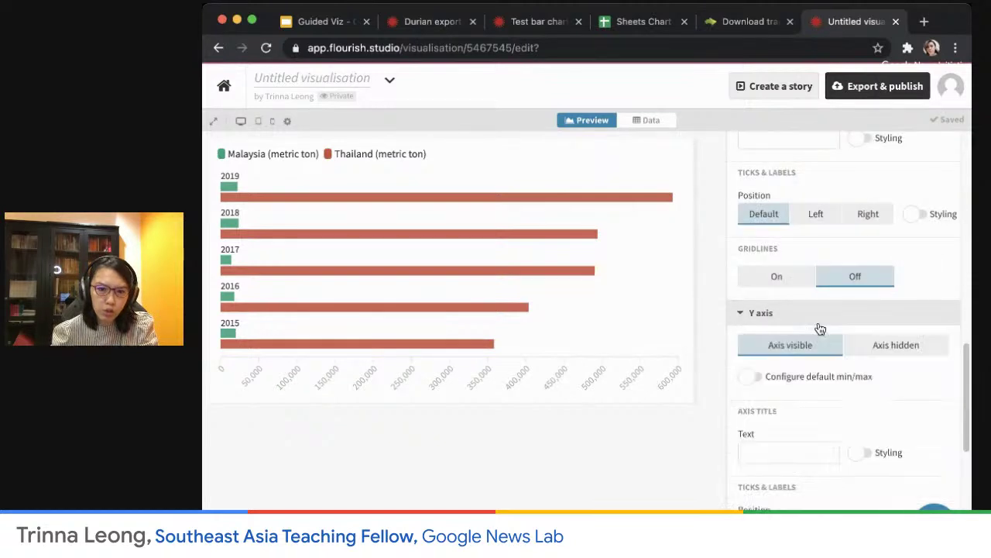
{"action": "scroll", "coordinate": [869, 410], "scroll_direction": "down", "scroll_amount": 1}
{"action": "scroll", "coordinate": [869, 410], "scroll_direction": "down", "scroll_amount": 1}
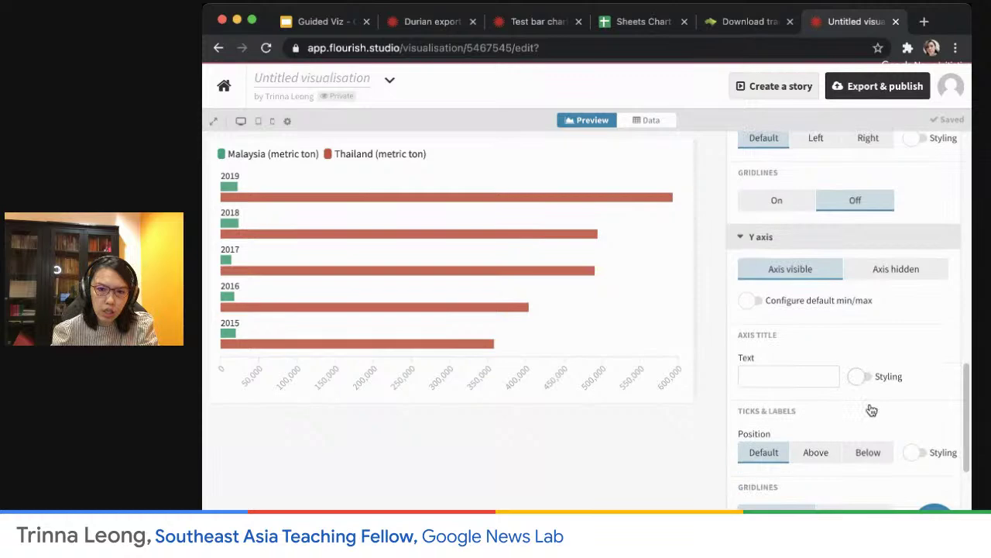
{"action": "left_click", "coordinate": [750, 289]}
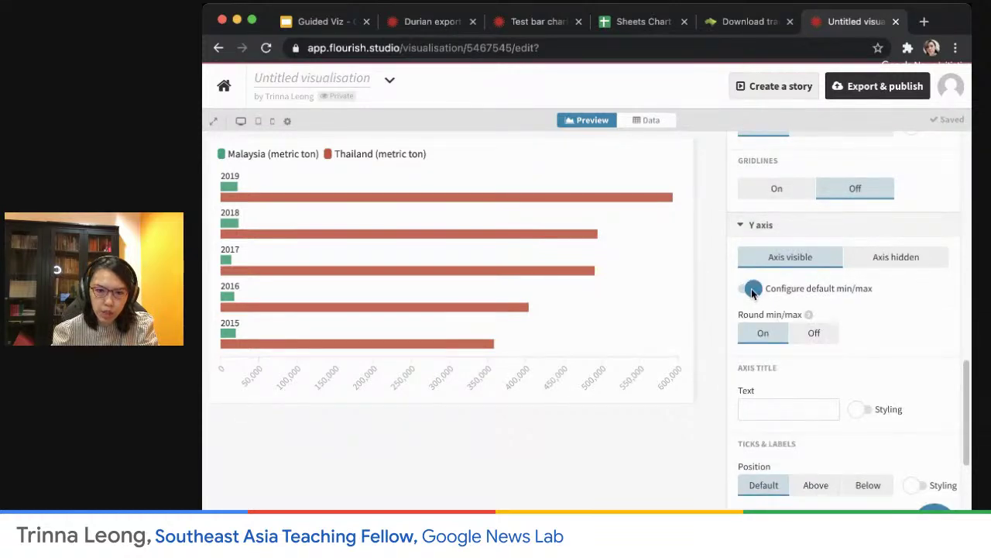
{"action": "scroll", "coordinate": [780, 355], "scroll_direction": "down", "scroll_amount": 1}
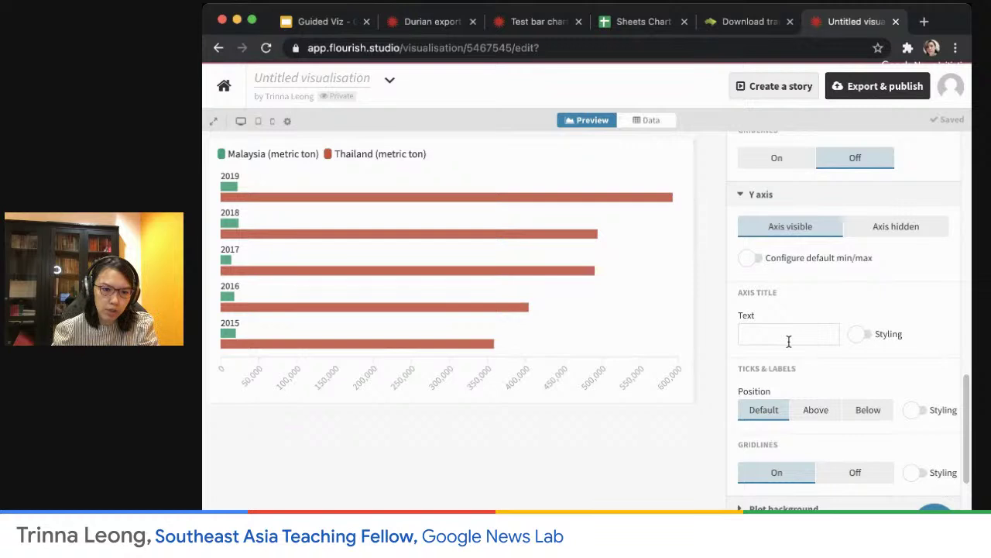
Set the source name in the chart's footer to UN Comtrade.
{"action": "scroll", "coordinate": [883, 361], "scroll_direction": "down", "scroll_amount": 5}
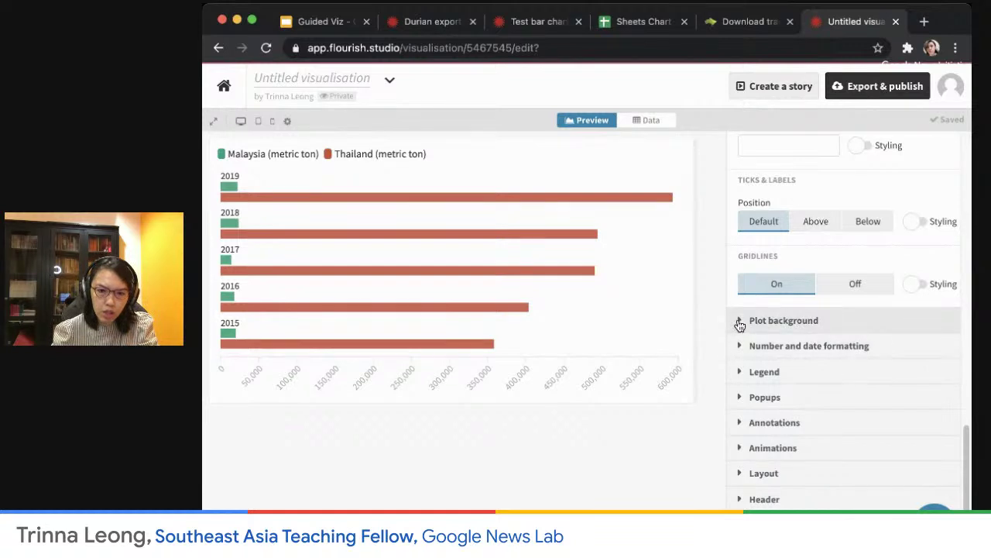
{"action": "scroll", "coordinate": [825, 370], "scroll_direction": "down", "scroll_amount": 2}
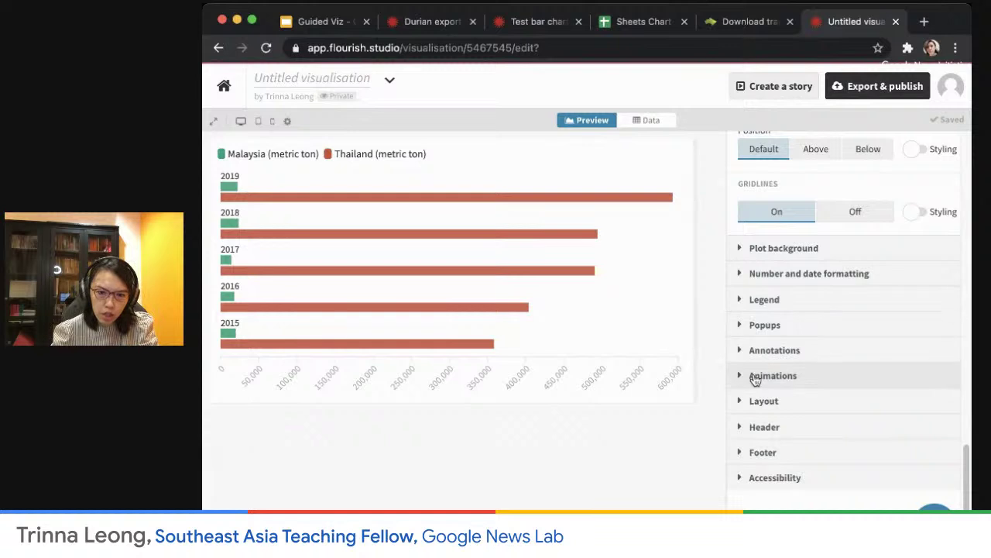
{"action": "left_click", "coordinate": [738, 455]}
{"action": "scroll", "coordinate": [860, 451], "scroll_direction": "down", "scroll_amount": 3}
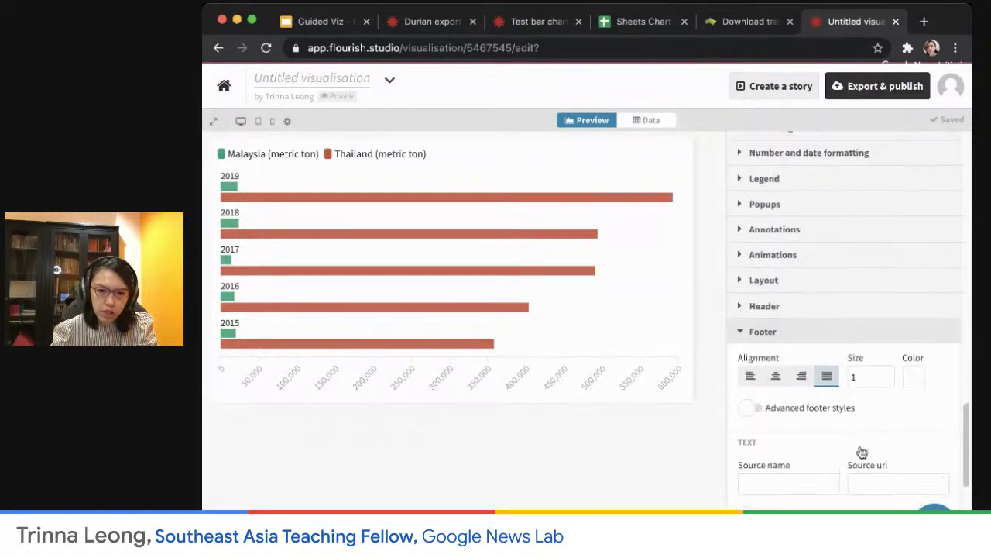
{"action": "scroll", "coordinate": [860, 452], "scroll_direction": "down", "scroll_amount": 1}
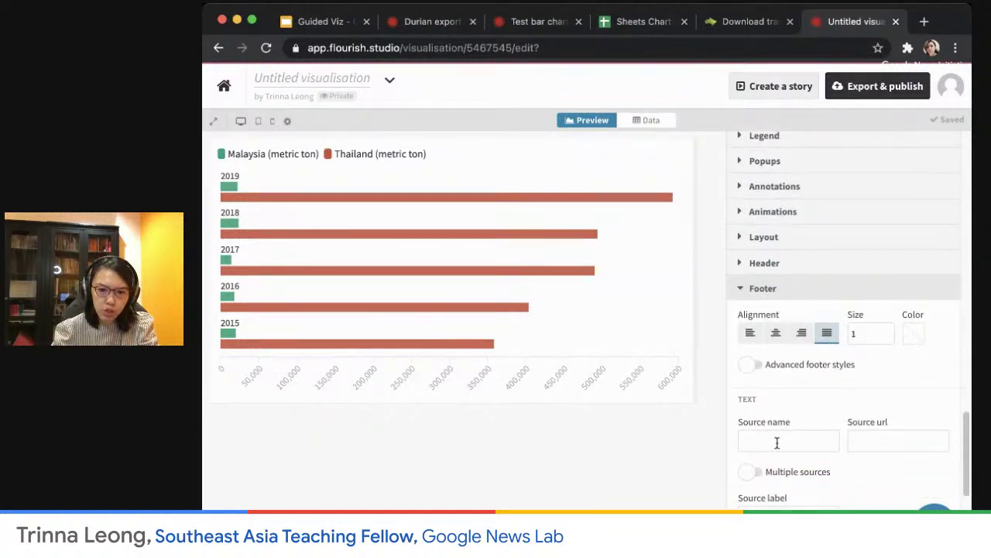
{"action": "scroll", "coordinate": [841, 467], "scroll_direction": "down", "scroll_amount": 1}
{"action": "left_click", "coordinate": [783, 410]}
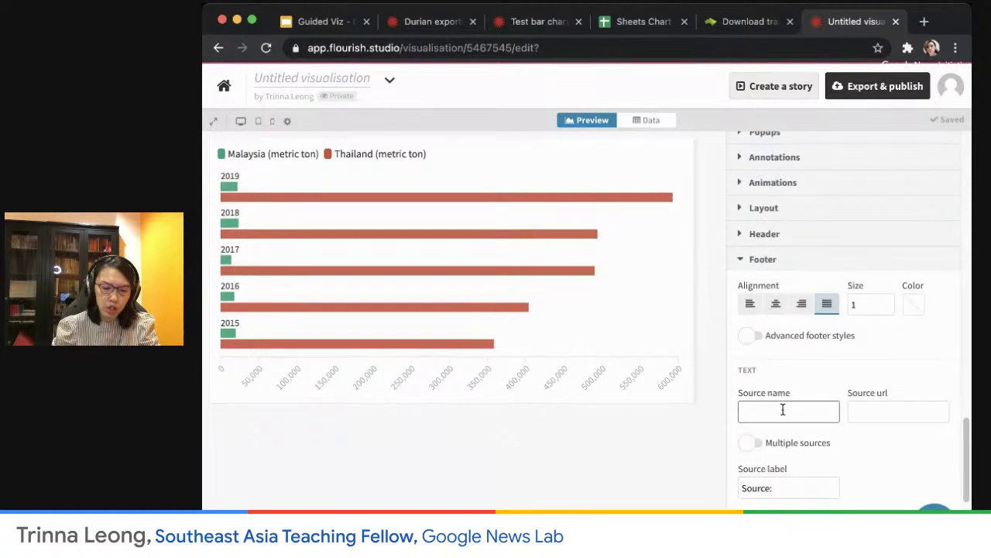
{"action": "type", "text": "UN Comtrade"}
Copy the address comtrade.un.org/data/ from the open UN Comtrade page and paste it as the footer's source URL.
{"action": "left_click", "coordinate": [906, 408]}
{"action": "left_click", "coordinate": [728, 23]}
{"action": "left_click", "coordinate": [441, 47]}
{"action": "key", "text": "super+c"}
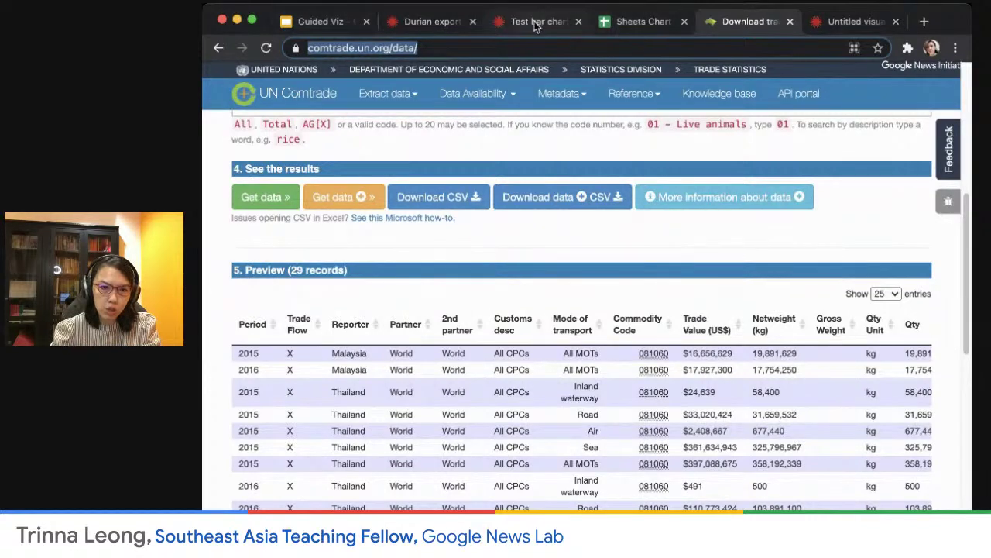
{"action": "left_click", "coordinate": [845, 21]}
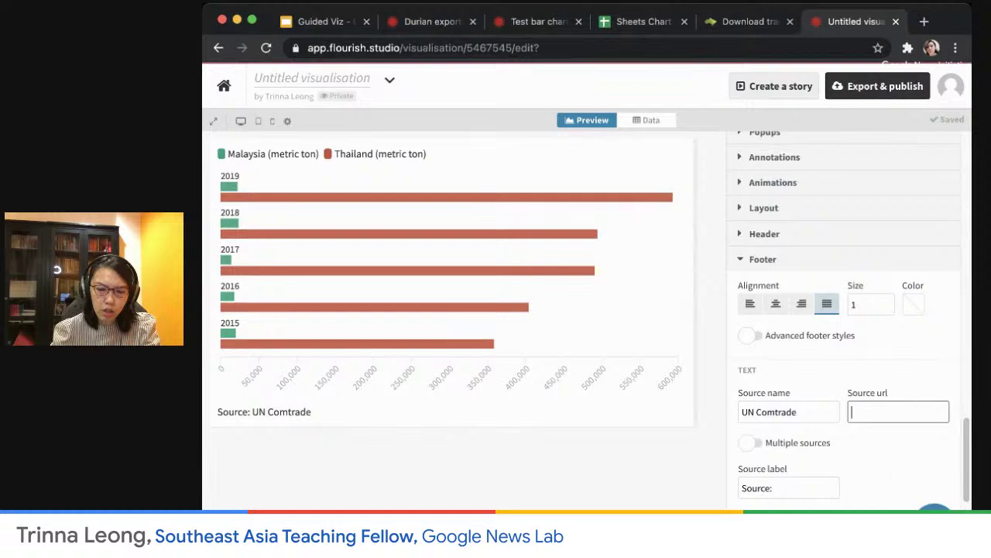
{"action": "key", "text": "super+v"}
Enable multiple sources in the footer and look over the extra source, note and logo options.
{"action": "left_click", "coordinate": [882, 439]}
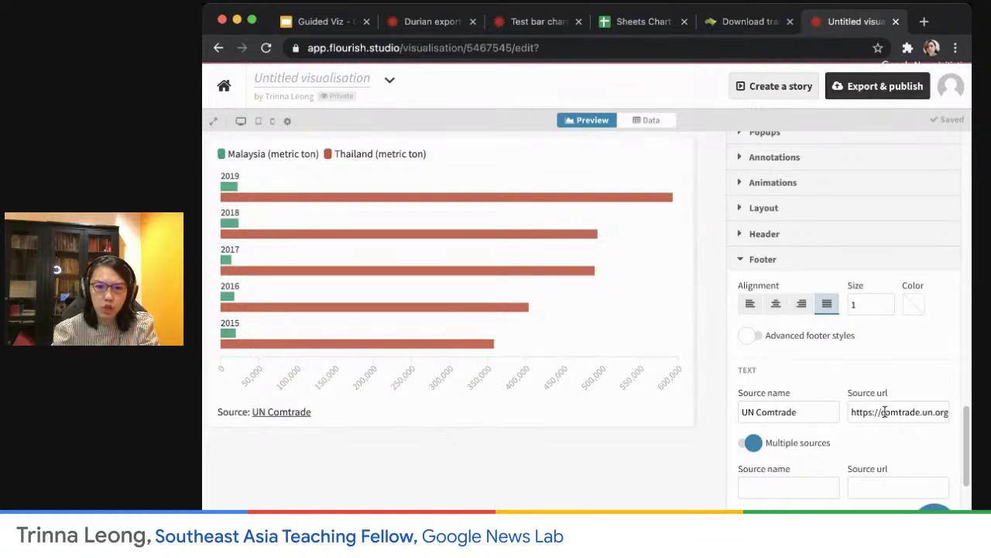
{"action": "scroll", "coordinate": [885, 452], "scroll_direction": "down", "scroll_amount": 2}
{"action": "scroll", "coordinate": [885, 455], "scroll_direction": "down", "scroll_amount": 1}
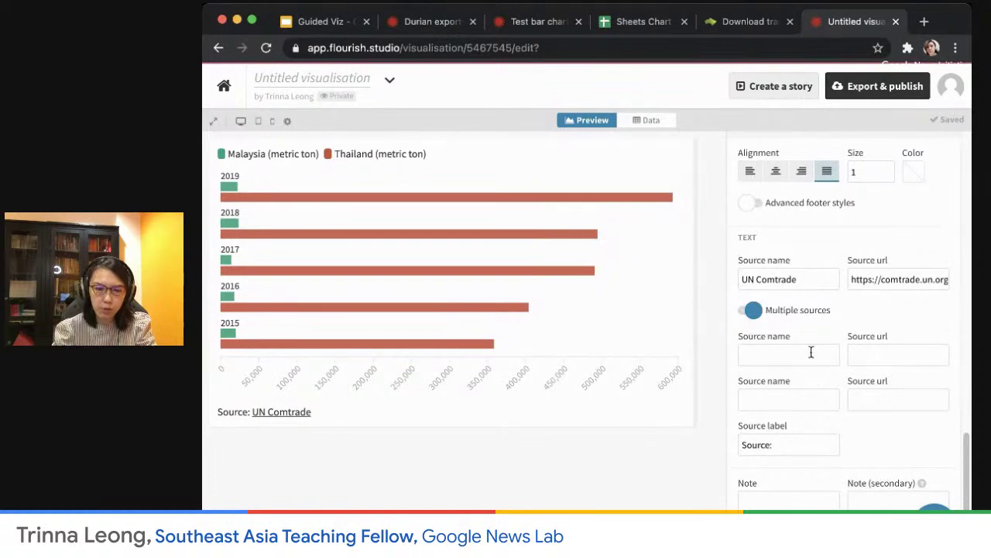
{"action": "scroll", "coordinate": [860, 408], "scroll_direction": "down", "scroll_amount": 5}
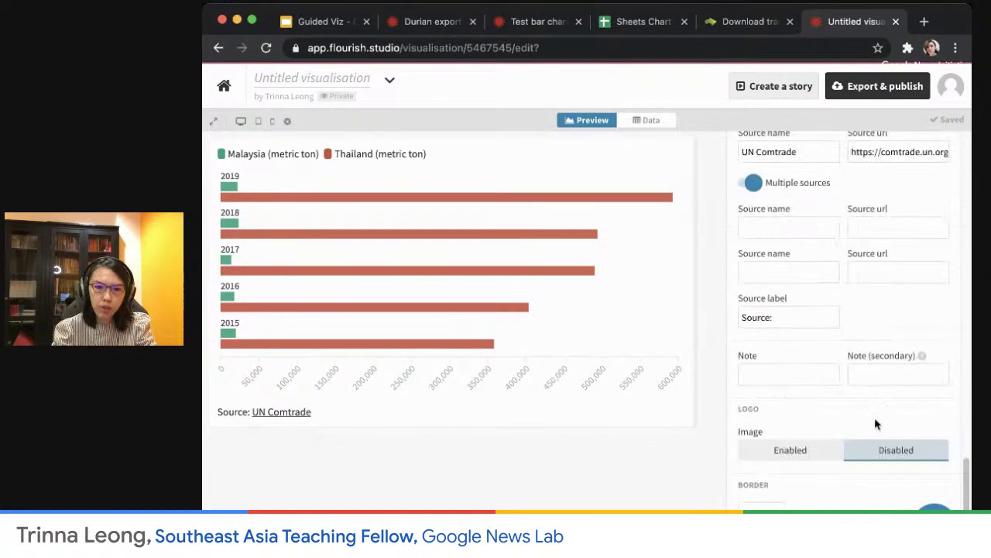
{"action": "scroll", "coordinate": [817, 330], "scroll_direction": "up", "scroll_amount": 10}
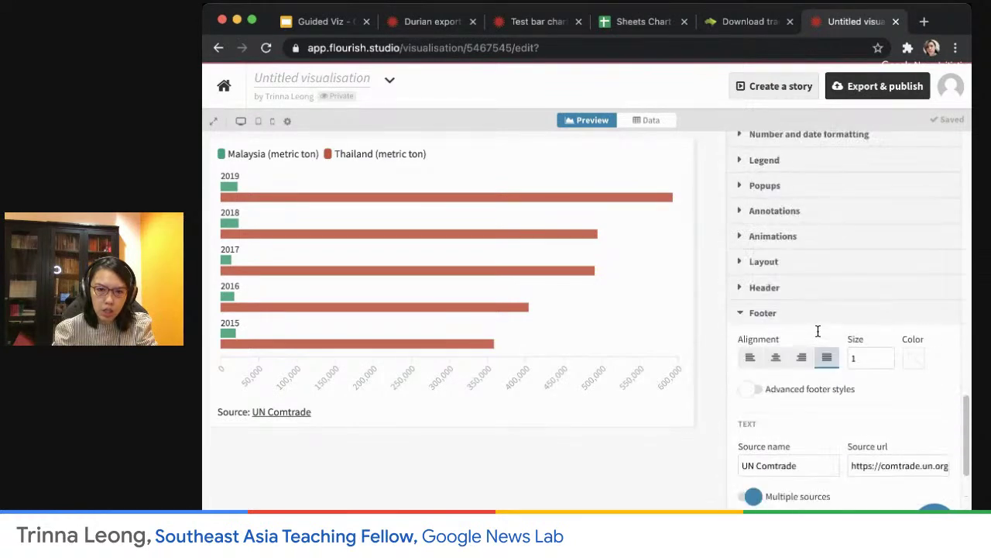
Set the chart's header title to "Durian Export From Thailand & Malaysia".
{"action": "left_click", "coordinate": [744, 284]}
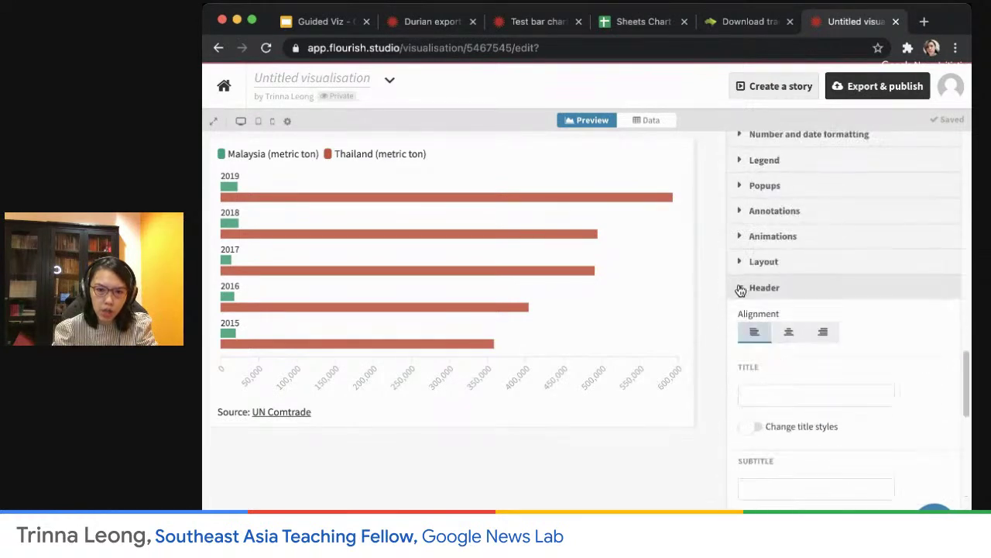
{"action": "left_click", "coordinate": [829, 394]}
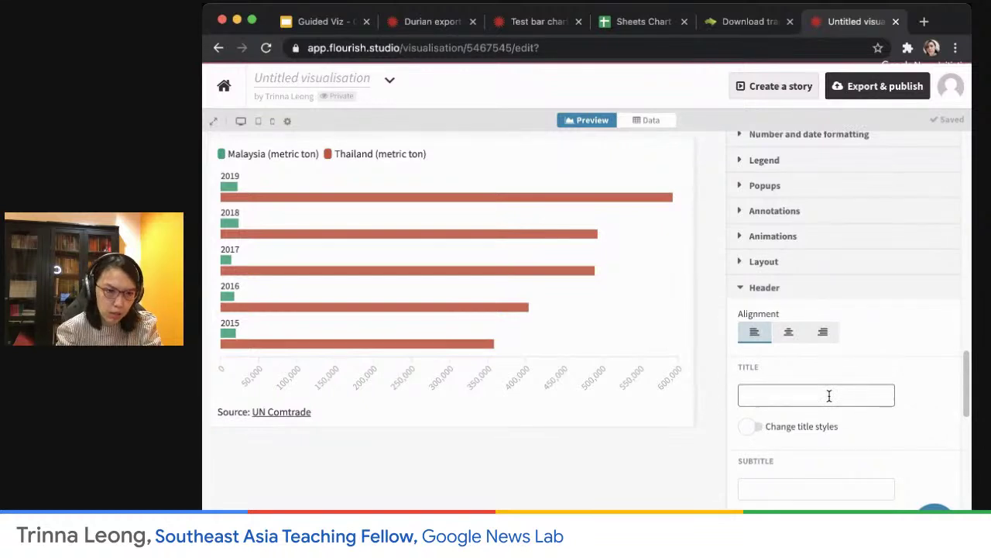
{"action": "type", "text": "Durian Export"}
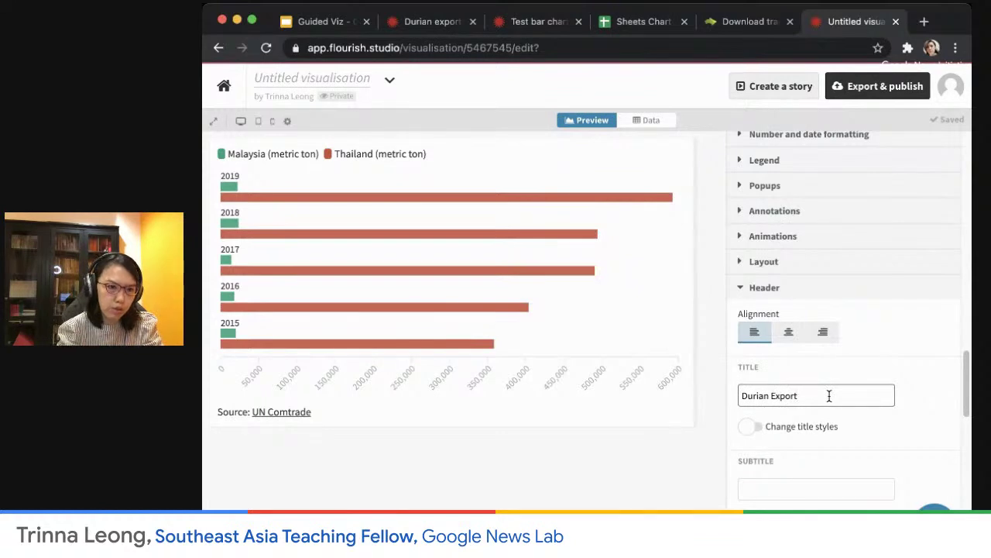
{"action": "type", "text": " Fro"}
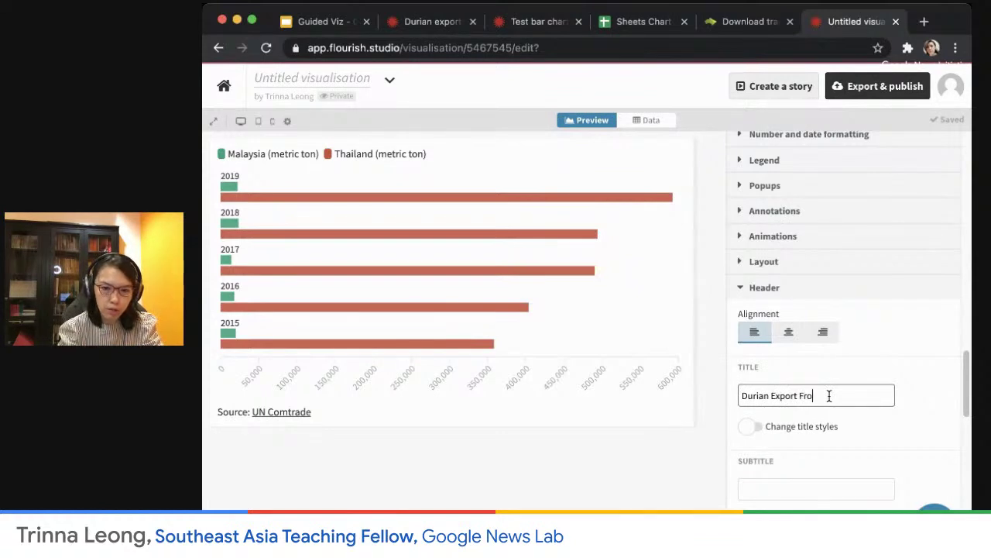
{"action": "type", "text": "m Thailand"}
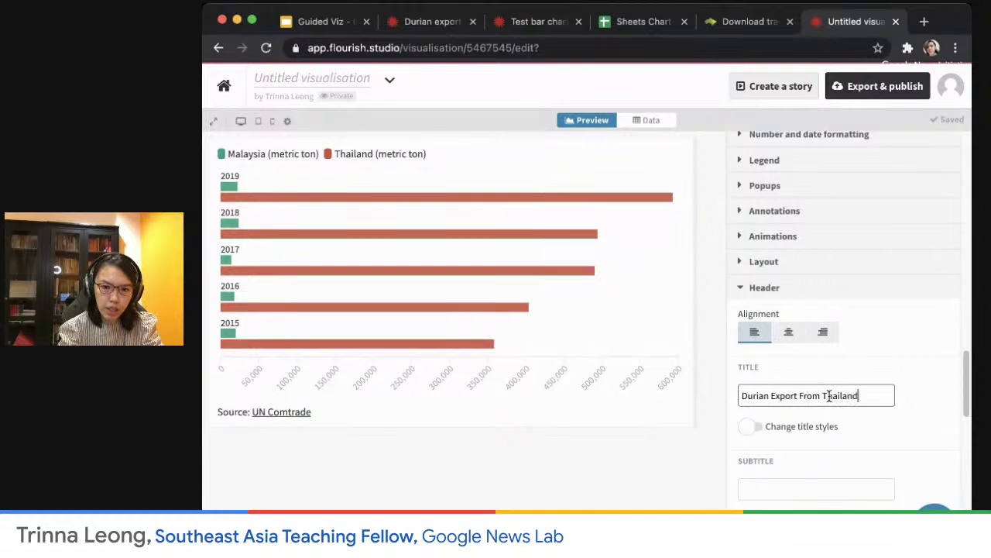
{"action": "type", "text": " & Malaysia"}
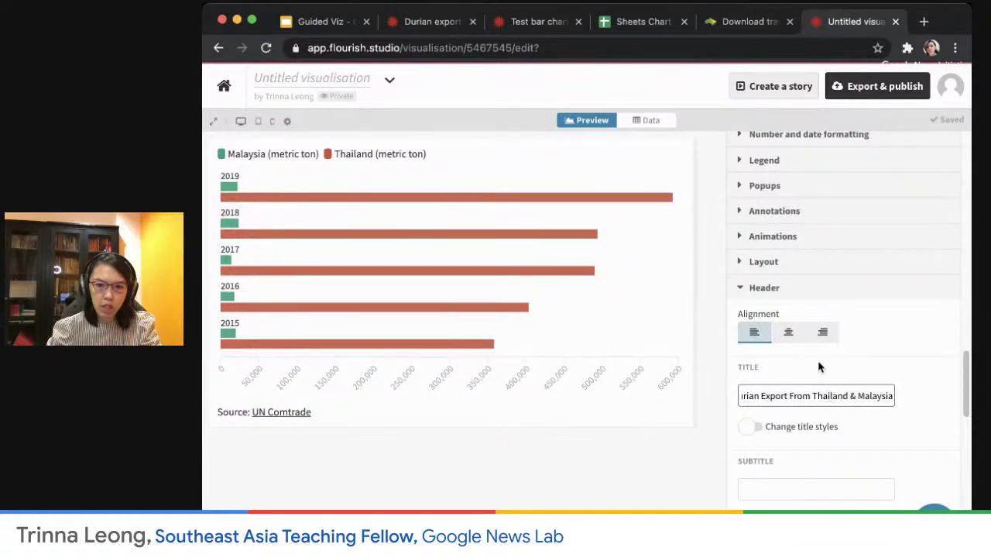
Add the header subtitle "Between the years of 2015-2019" to the chart.
{"action": "left_click", "coordinate": [829, 491]}
{"action": "type", "text": "Between the yea"}
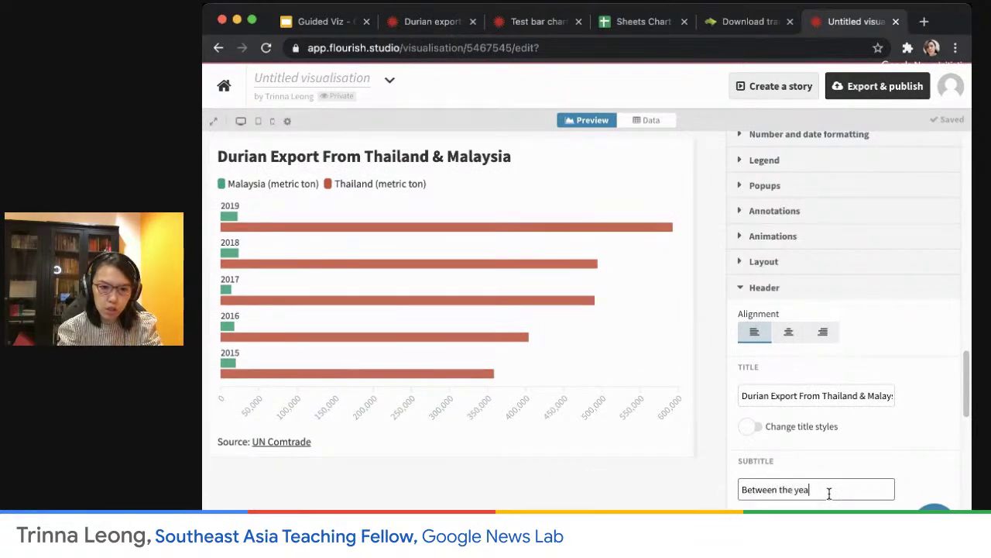
{"action": "type", "text": "rs of 2015-2019"}
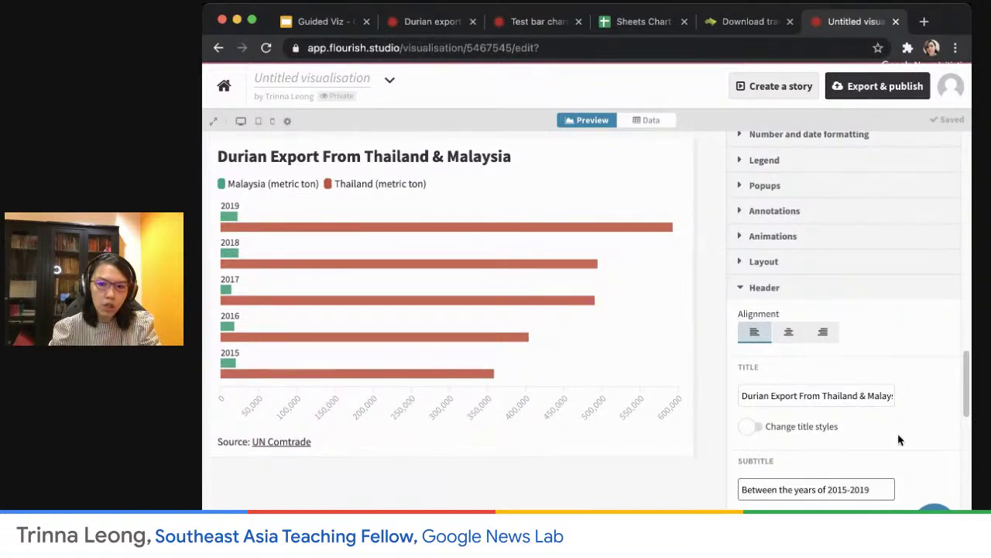
{"action": "left_click", "coordinate": [924, 440]}
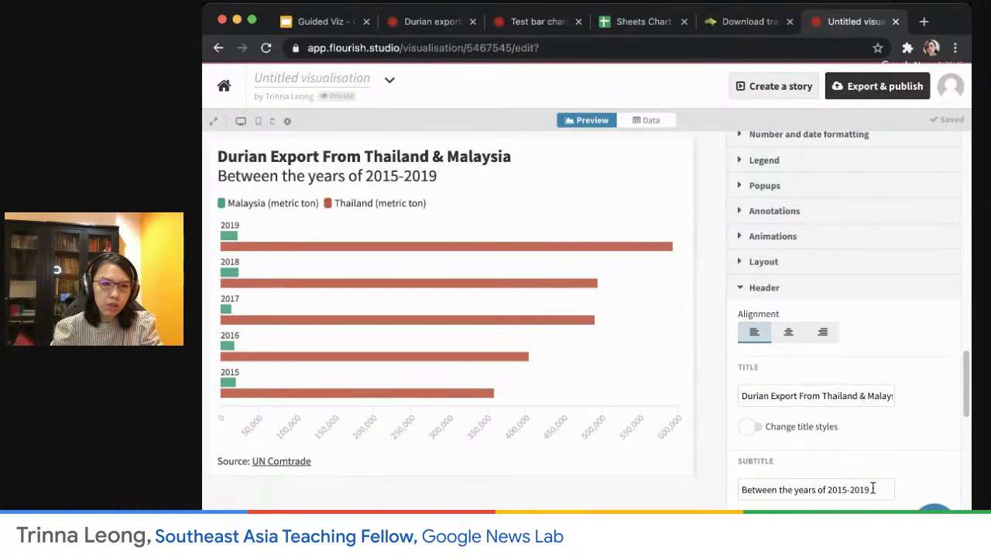
Look through the remaining header options, the animation duration and on-load settings, and the annotation highlight options.
{"action": "scroll", "coordinate": [801, 283], "scroll_direction": "down", "scroll_amount": 1}
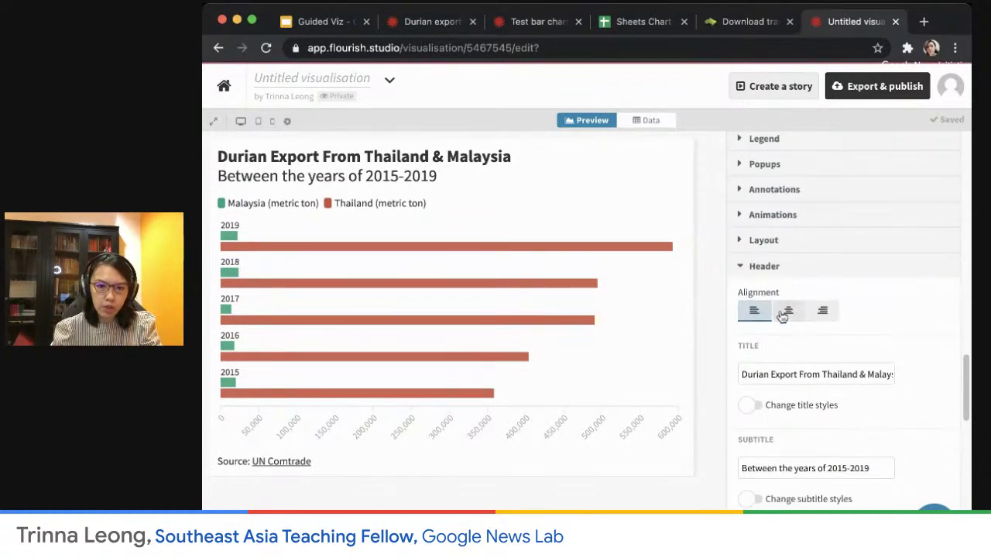
{"action": "scroll", "coordinate": [861, 405], "scroll_direction": "down", "scroll_amount": 5}
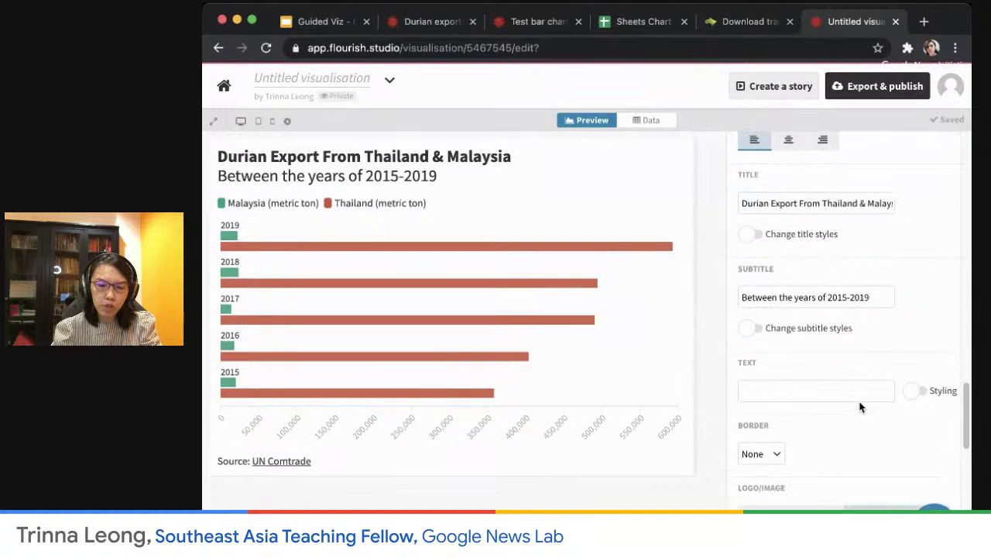
{"action": "scroll", "coordinate": [859, 406], "scroll_direction": "down", "scroll_amount": 1}
{"action": "scroll", "coordinate": [860, 406], "scroll_direction": "up", "scroll_amount": 9}
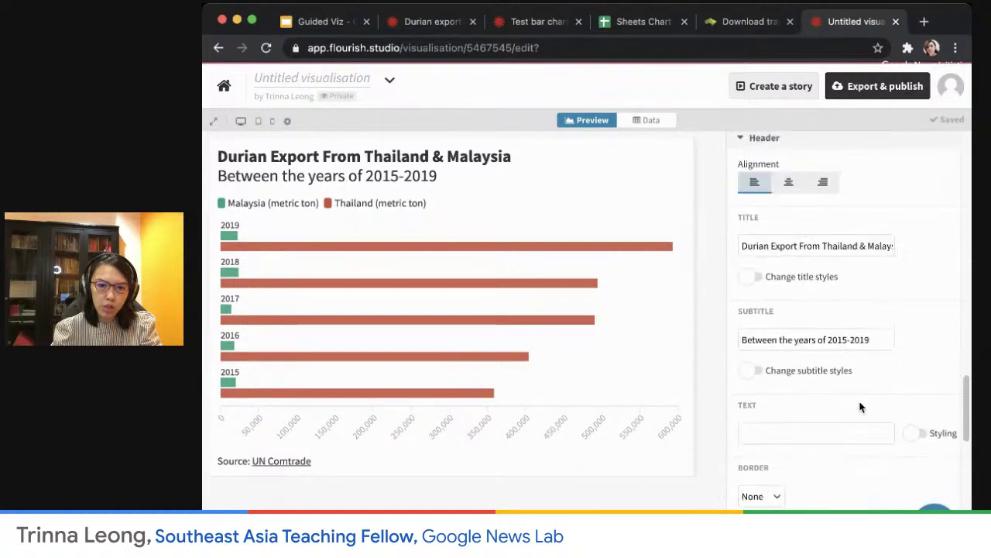
{"action": "left_click", "coordinate": [753, 389]}
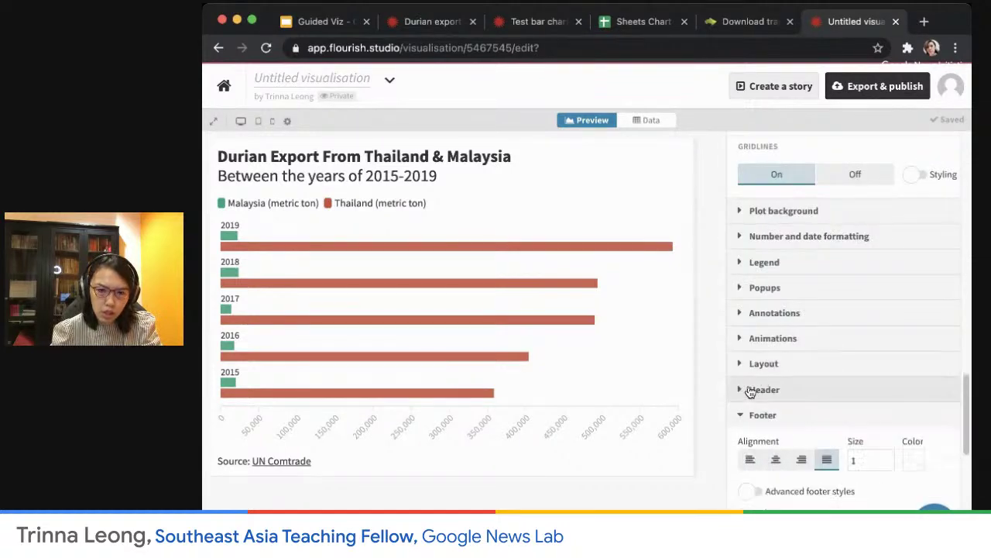
{"action": "left_click", "coordinate": [743, 341]}
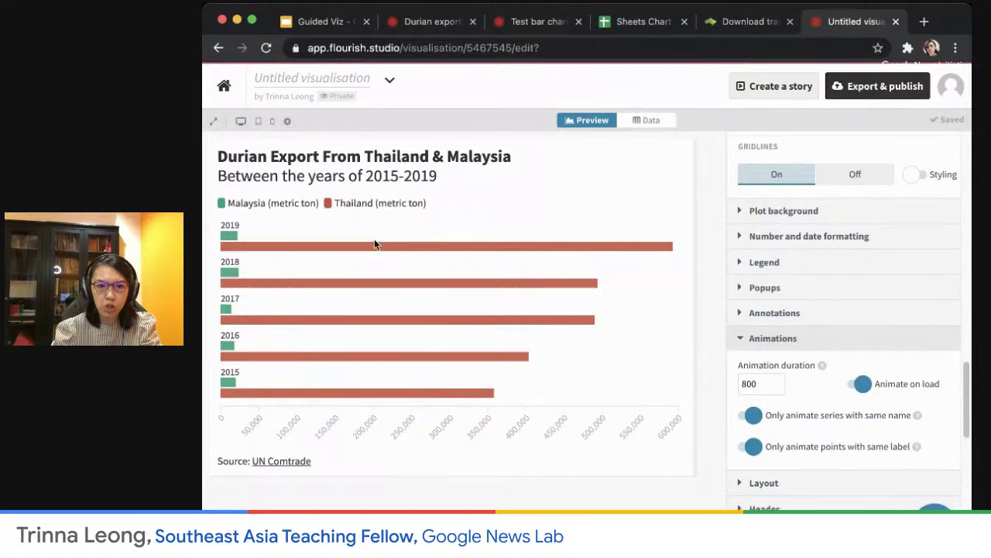
{"action": "double_click", "coordinate": [761, 384]}
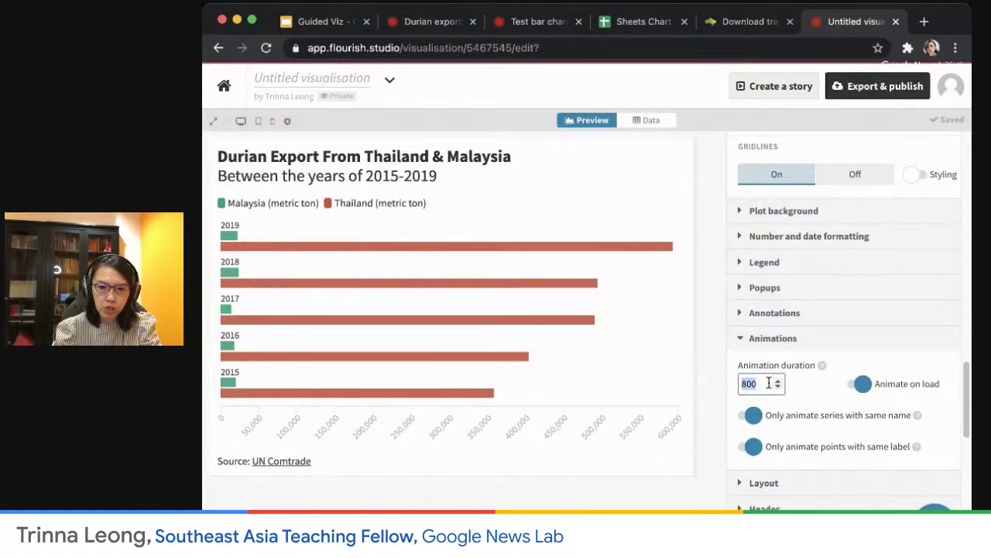
{"action": "left_click", "coordinate": [768, 382]}
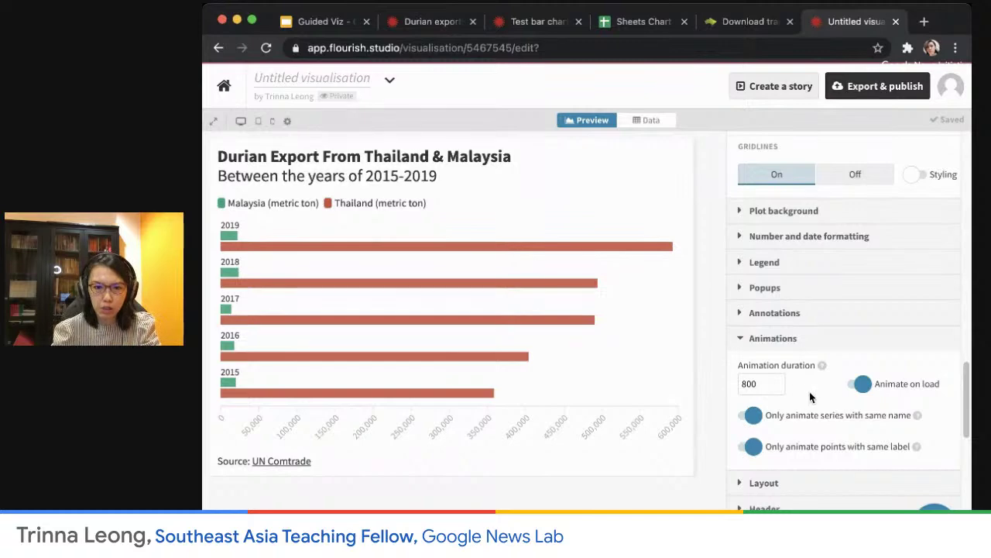
{"action": "left_click", "coordinate": [757, 342]}
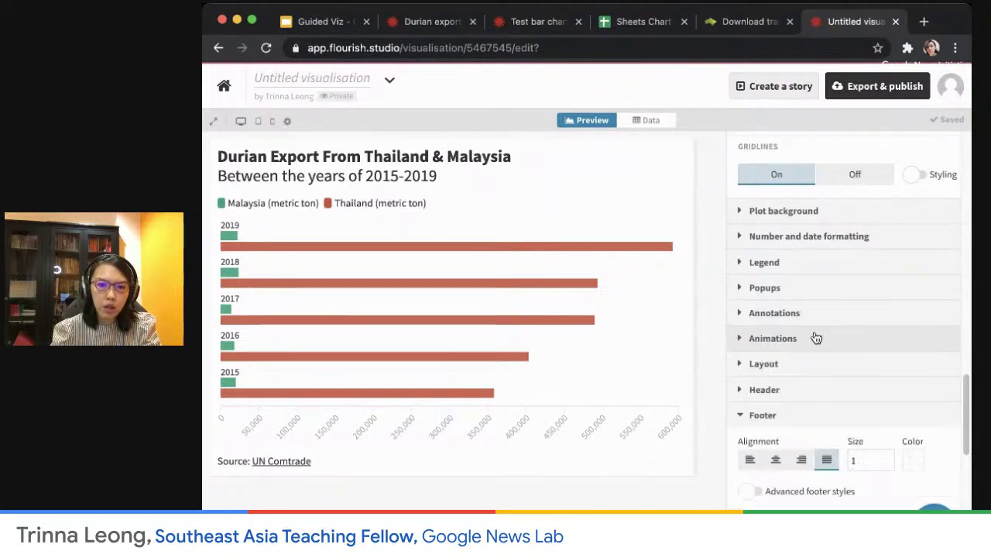
{"action": "left_click", "coordinate": [762, 315]}
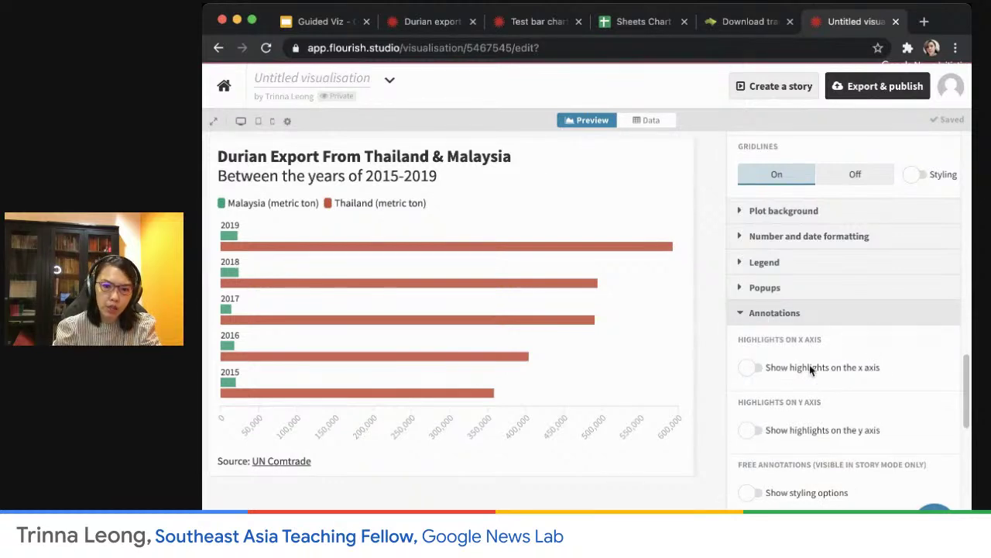
{"action": "left_click", "coordinate": [755, 314]}
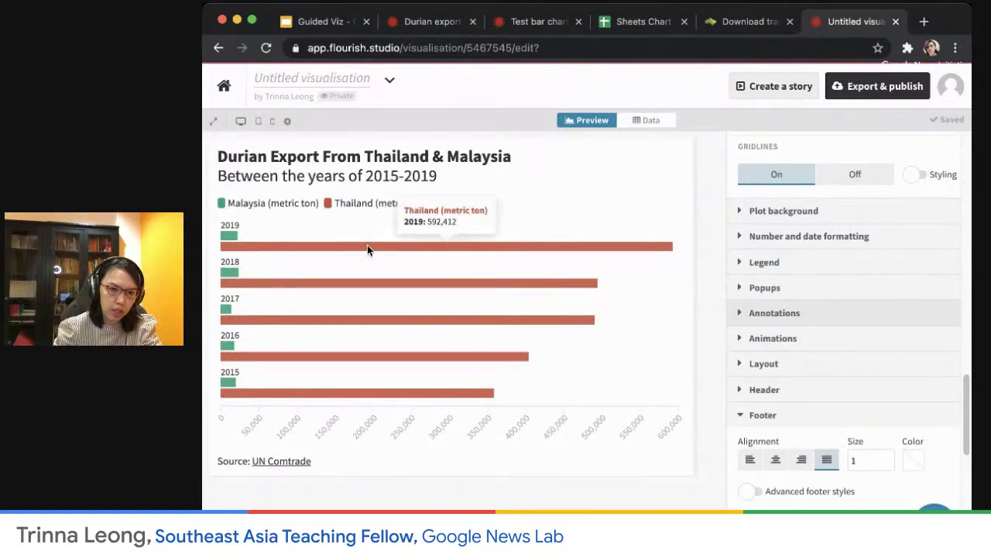
Publish the durian export chart so that it can be shared and embedded.
{"action": "left_click", "coordinate": [887, 87]}
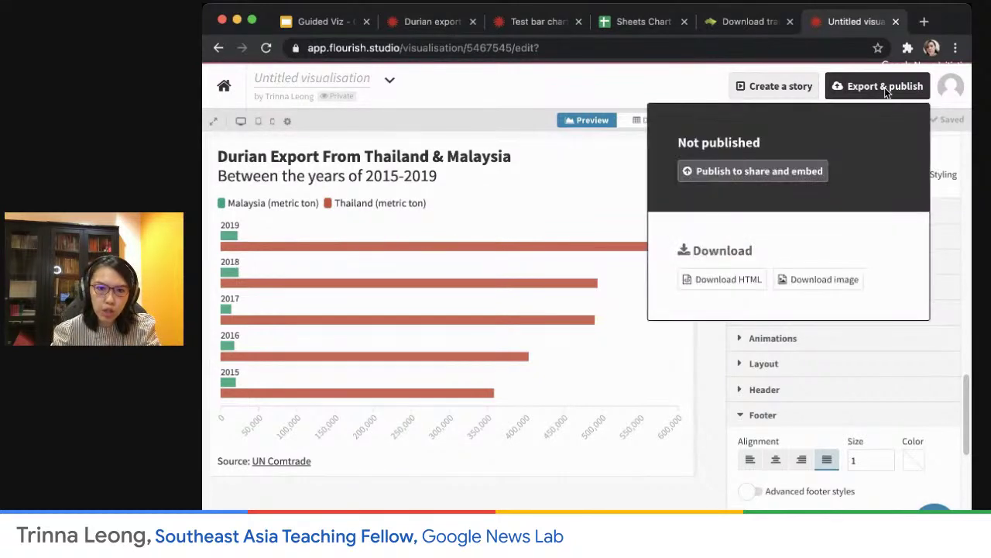
{"action": "left_click", "coordinate": [751, 172]}
{"action": "left_click", "coordinate": [541, 364]}
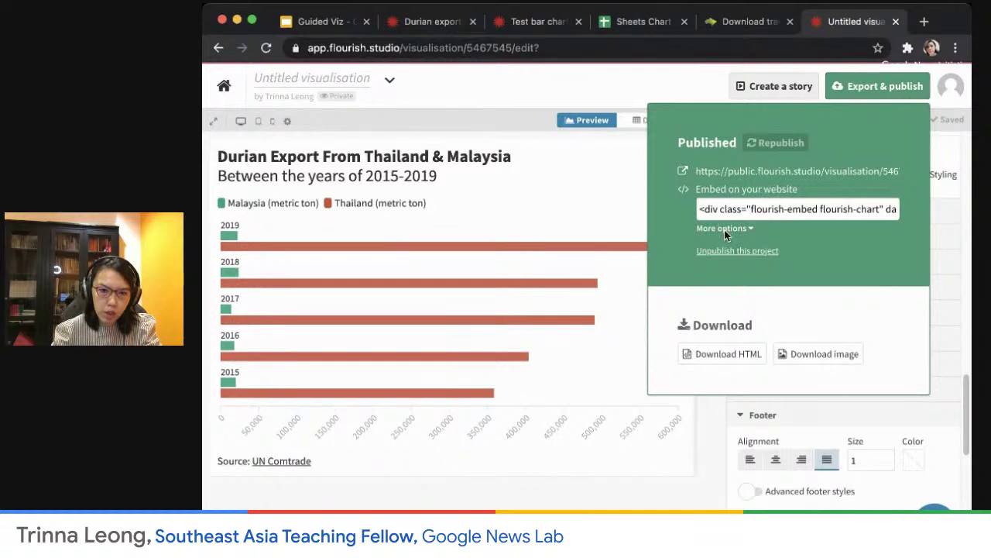
Switch the published chart's embed code to the Iframe format and copy the code.
{"action": "left_click", "coordinate": [728, 229]}
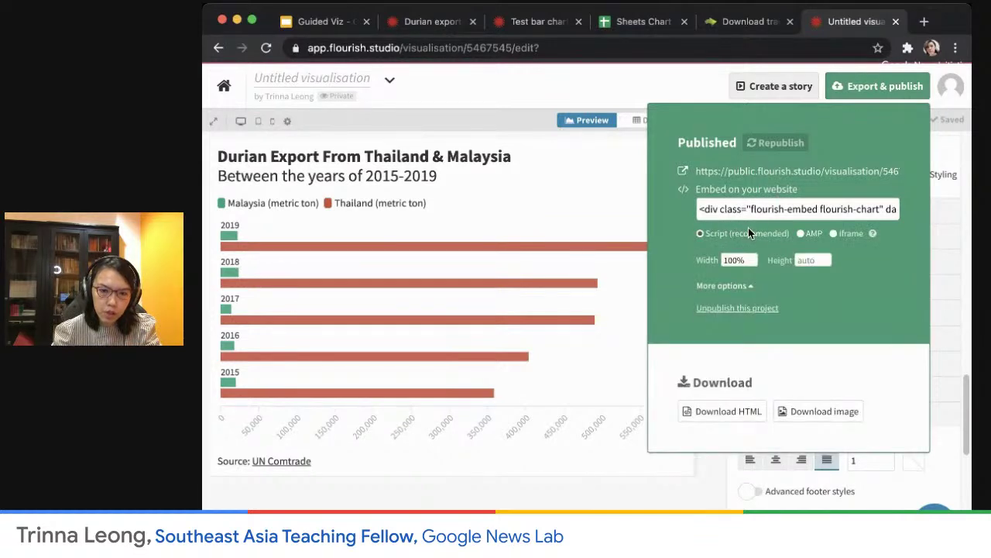
{"action": "left_click", "coordinate": [833, 233]}
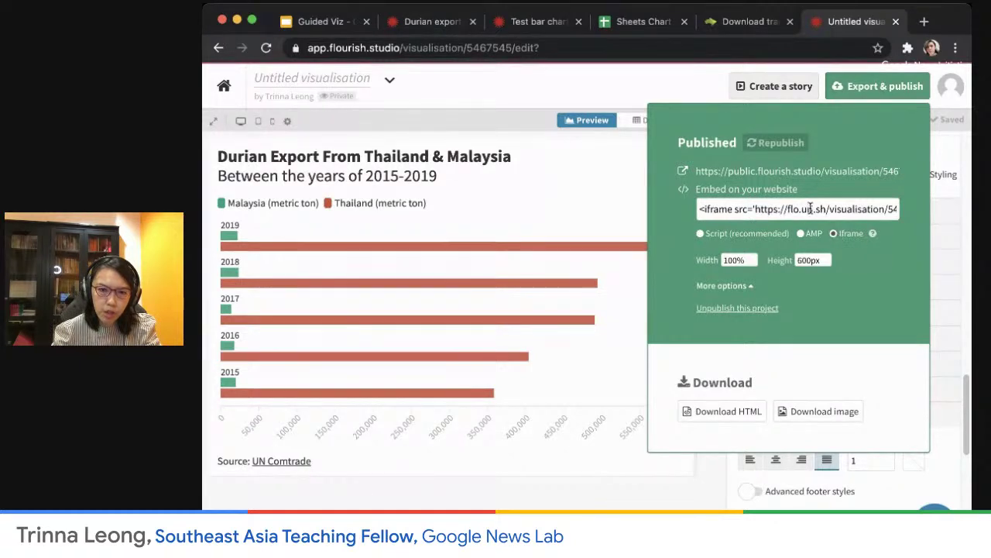
{"action": "left_click", "coordinate": [810, 208]}
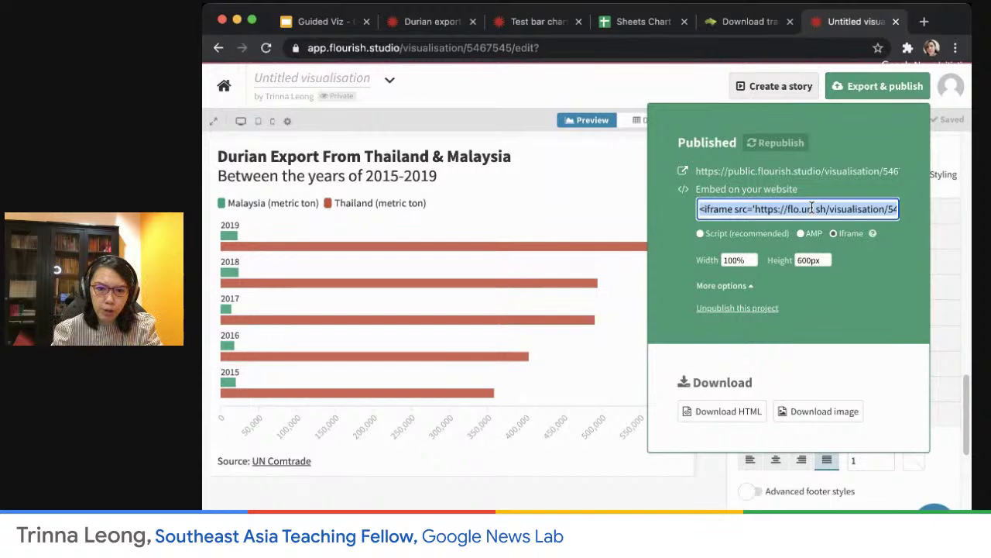
{"action": "left_click", "coordinate": [887, 258]}
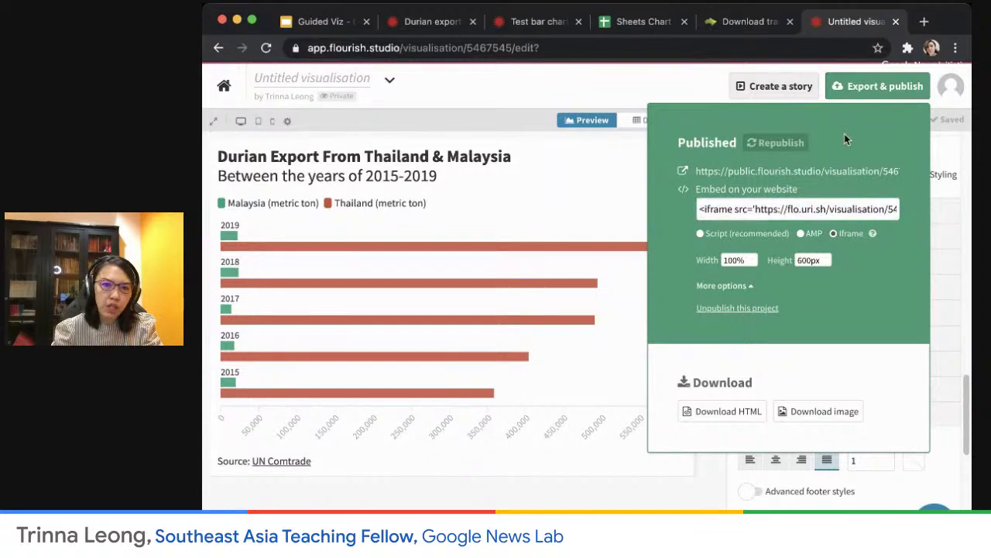
Open codepen.io in a new browser tab, start a new pen and paste the iframe embed code into its HTML editor to test the chart.
{"action": "left_click", "coordinate": [924, 23]}
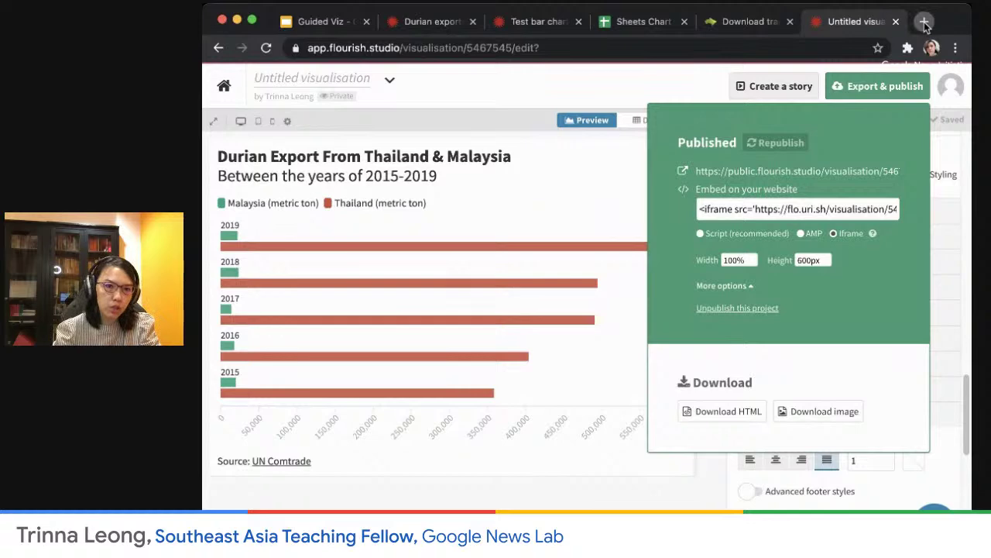
{"action": "type", "text": "codepen"}
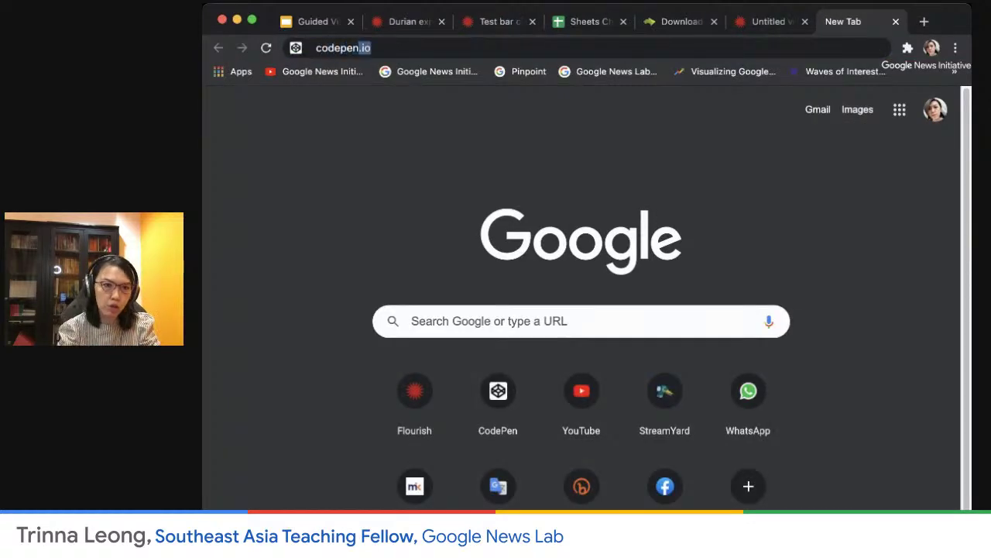
{"action": "key", "text": "Return"}
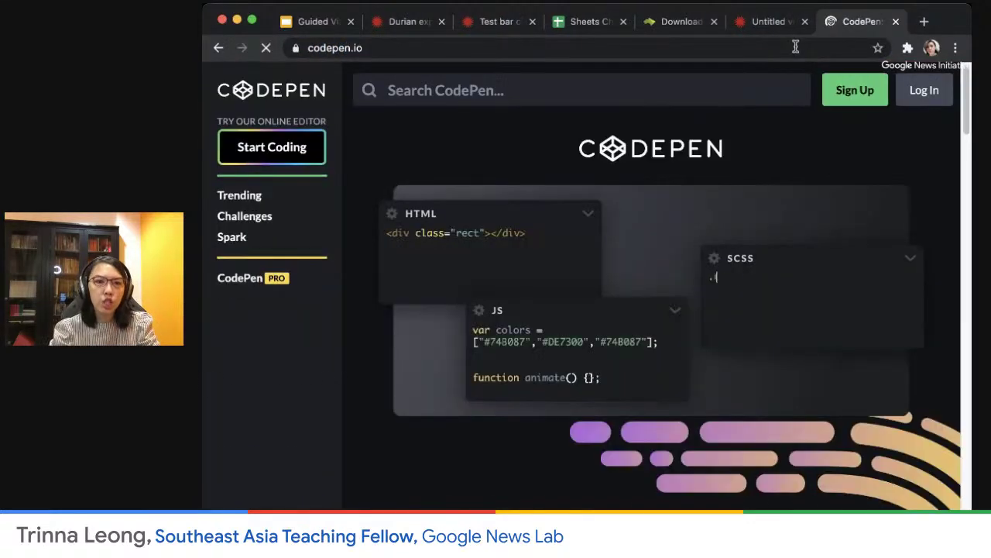
{"action": "left_click", "coordinate": [278, 157]}
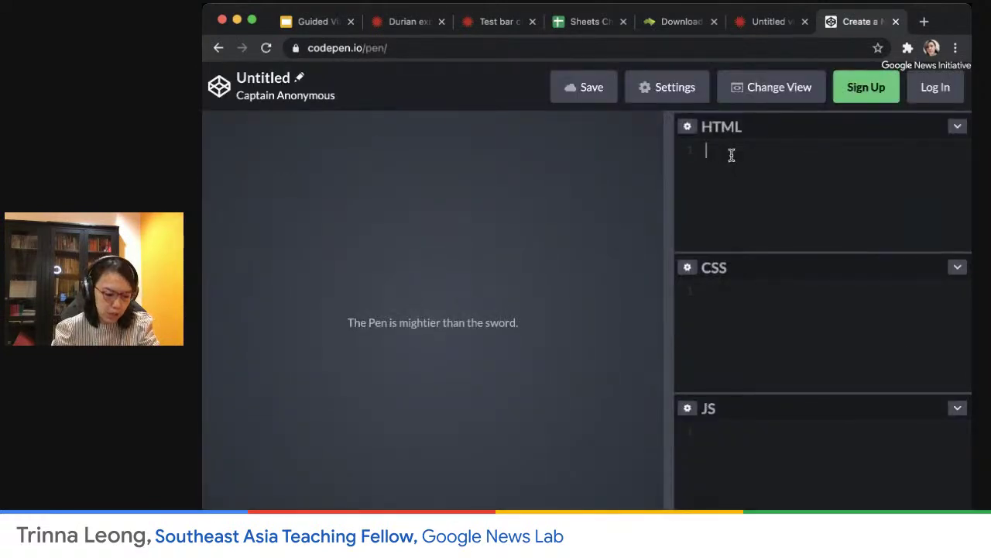
{"action": "key", "text": "super+v"}
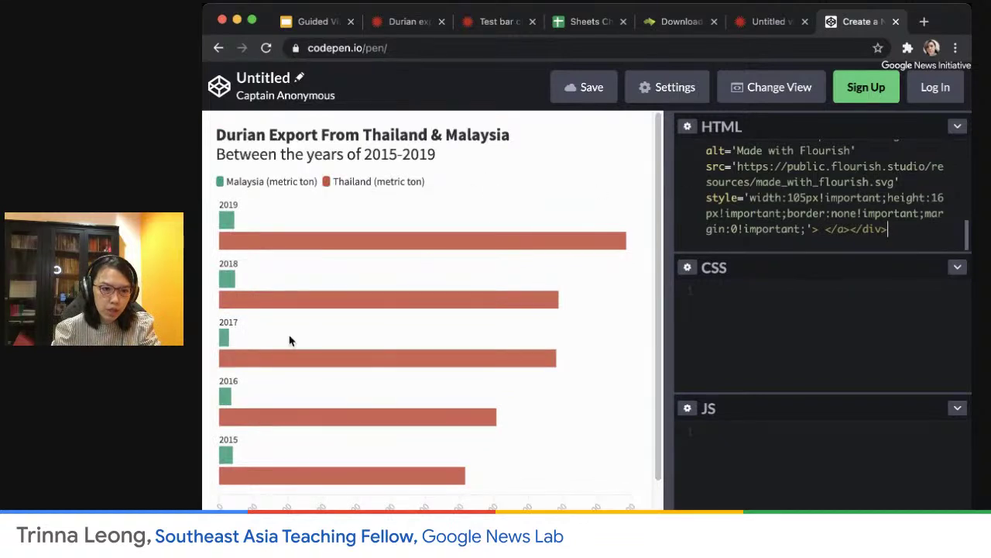
{"action": "mouse_move", "coordinate": [336, 245]}
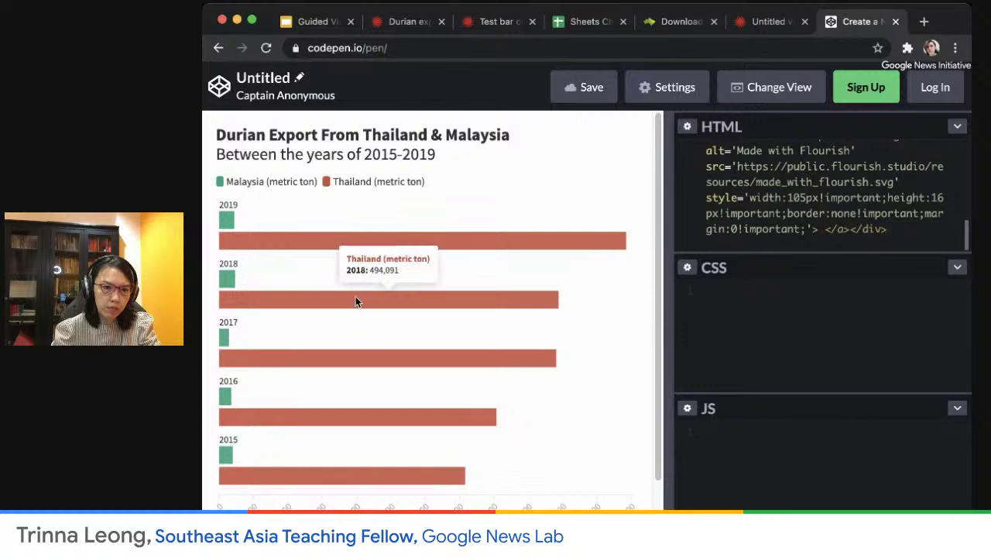
{"action": "mouse_move", "coordinate": [376, 423]}
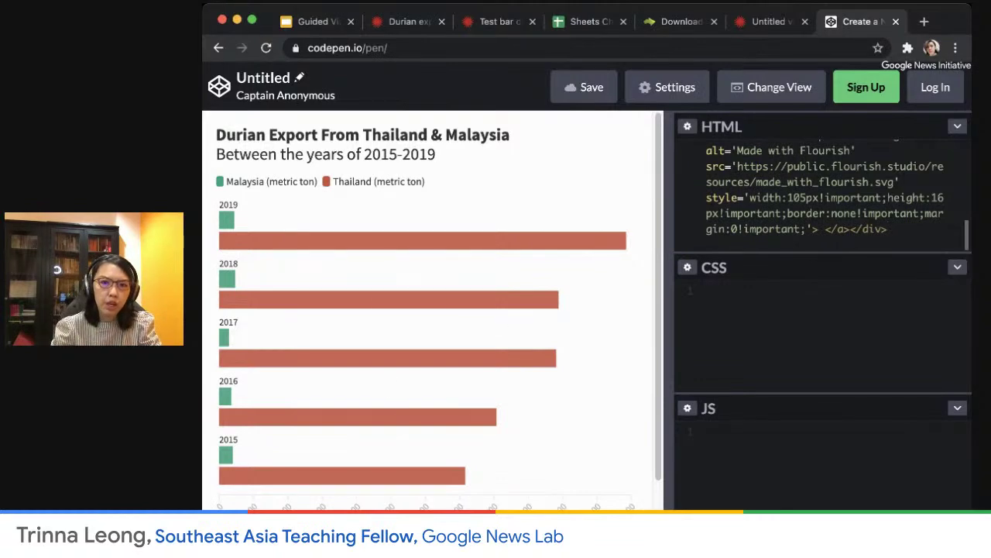
Return to the Google Slides presentation and view the export and publish demonstration on the "Bar chart" slide.
{"action": "left_click", "coordinate": [755, 26]}
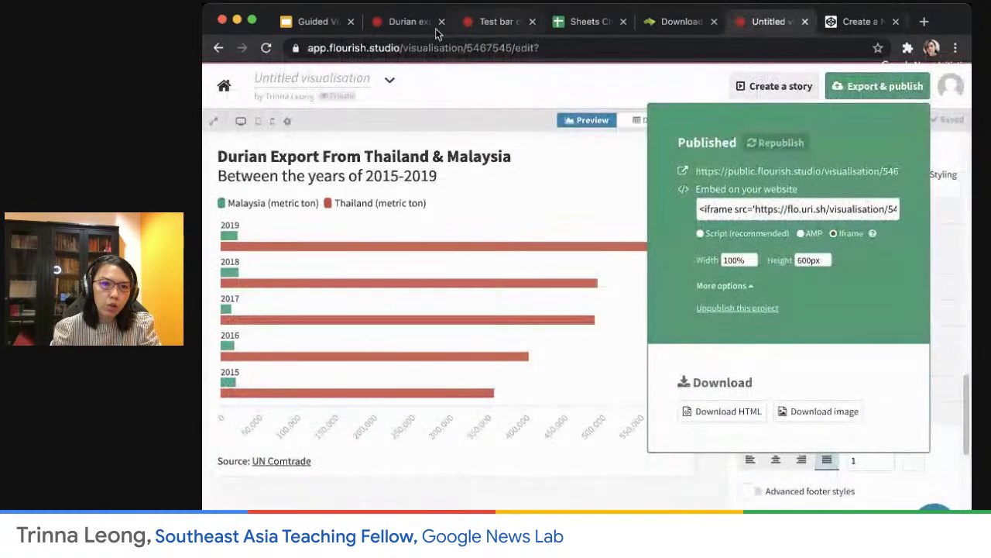
{"action": "left_click", "coordinate": [323, 24]}
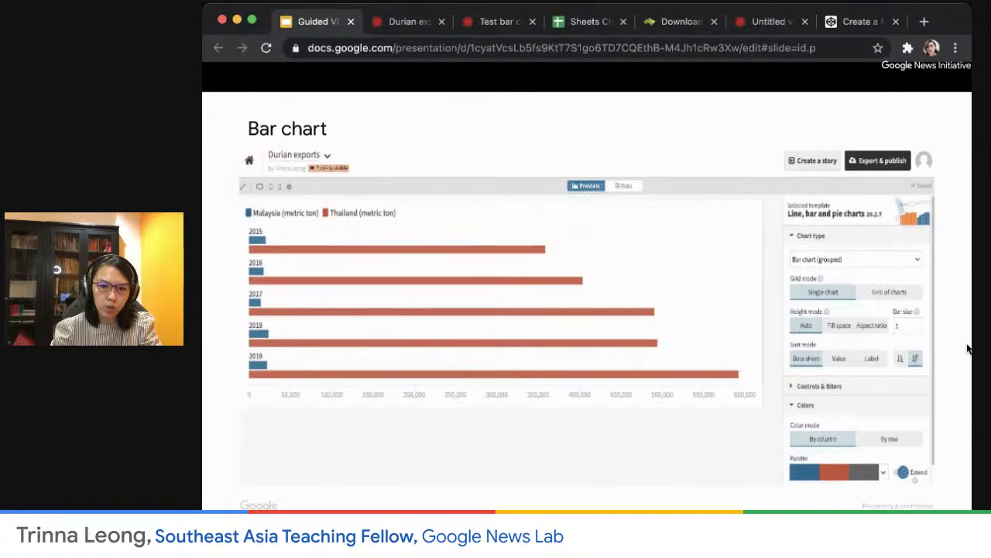
{"action": "left_click", "coordinate": [877, 160]}
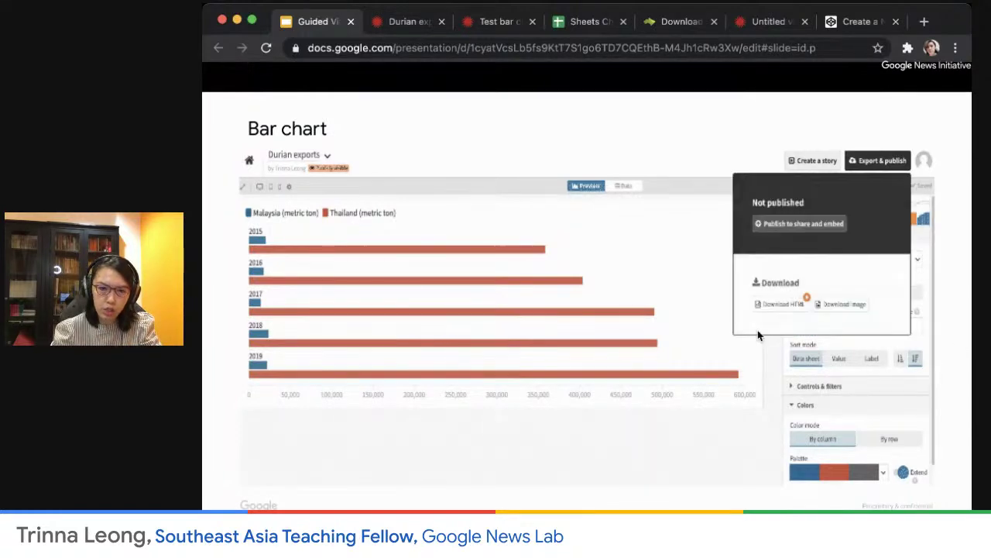
Advance to the "Column chart" slide, return to Flourish and open the "Indonesia GDP Growth" project from My projects.
{"action": "left_click", "coordinate": [745, 358]}
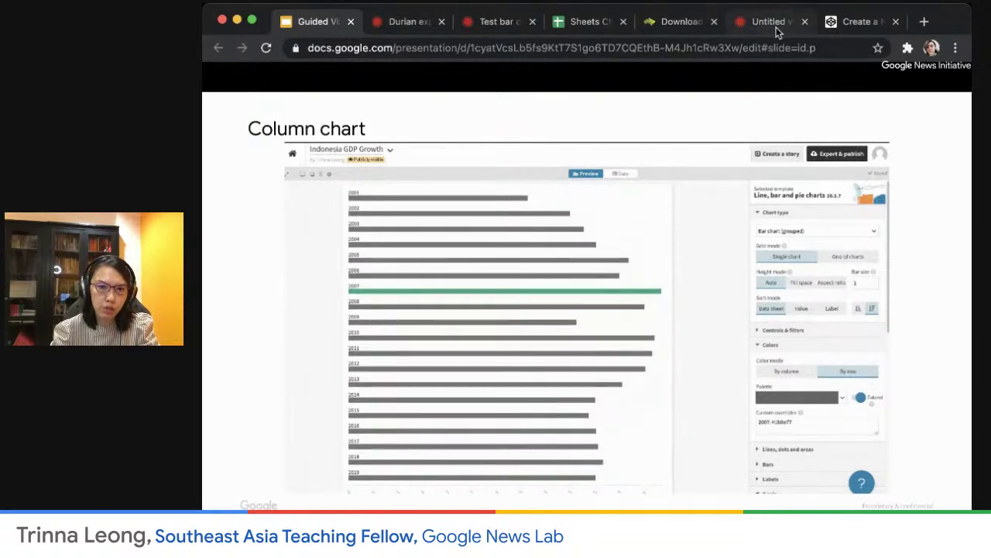
{"action": "left_click", "coordinate": [410, 23]}
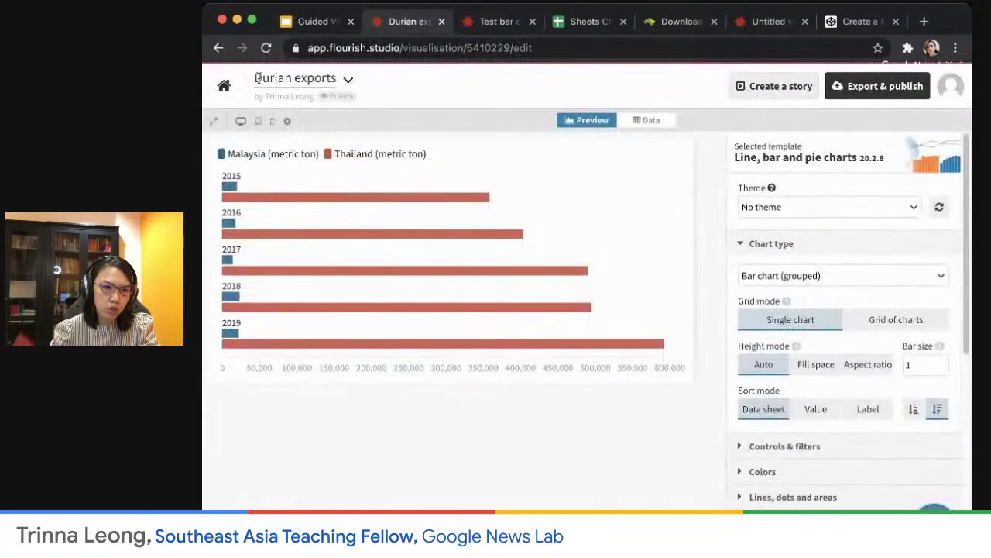
{"action": "left_click", "coordinate": [951, 86]}
{"action": "left_click", "coordinate": [936, 117]}
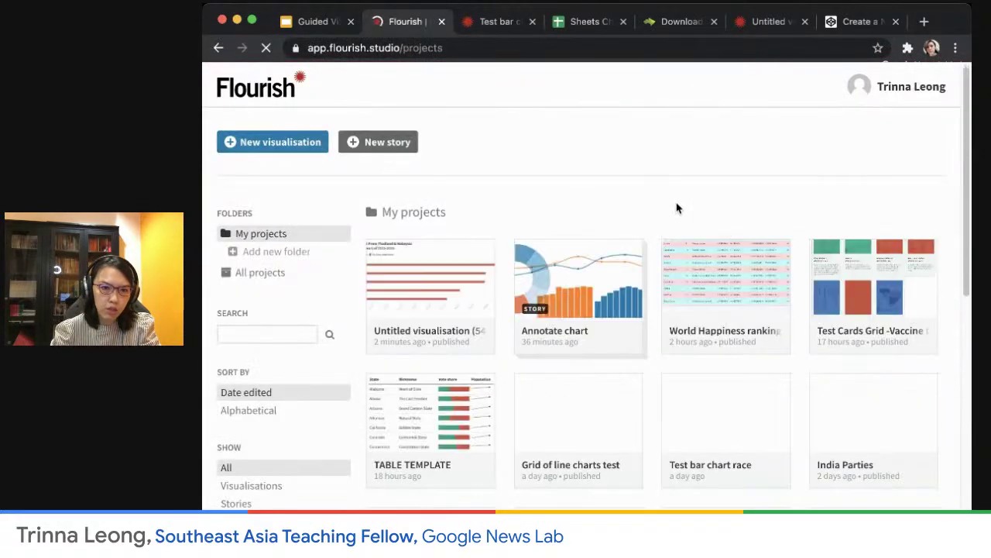
{"action": "scroll", "coordinate": [817, 317], "scroll_direction": "down", "scroll_amount": 4}
{"action": "scroll", "coordinate": [817, 317], "scroll_direction": "down", "scroll_amount": 5}
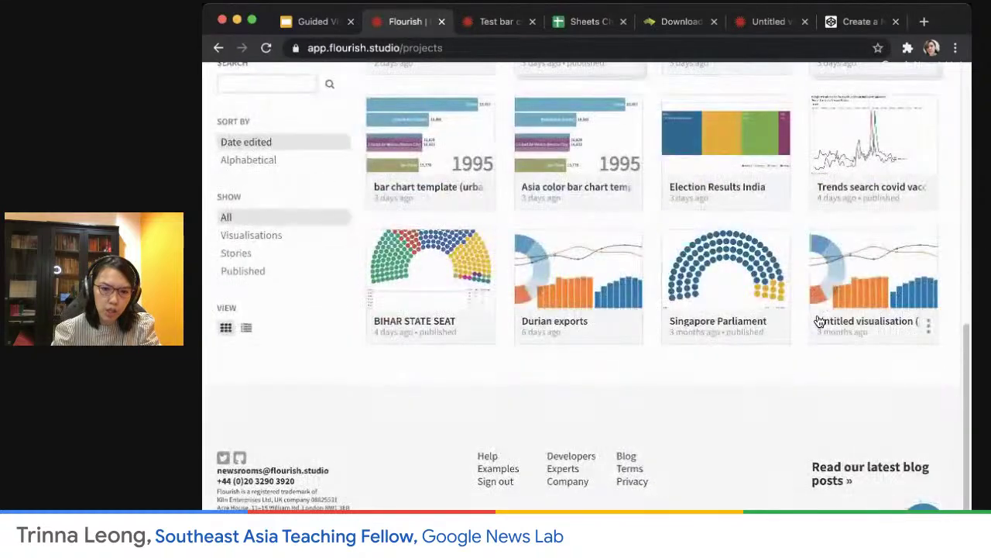
{"action": "scroll", "coordinate": [810, 305], "scroll_direction": "up", "scroll_amount": 5}
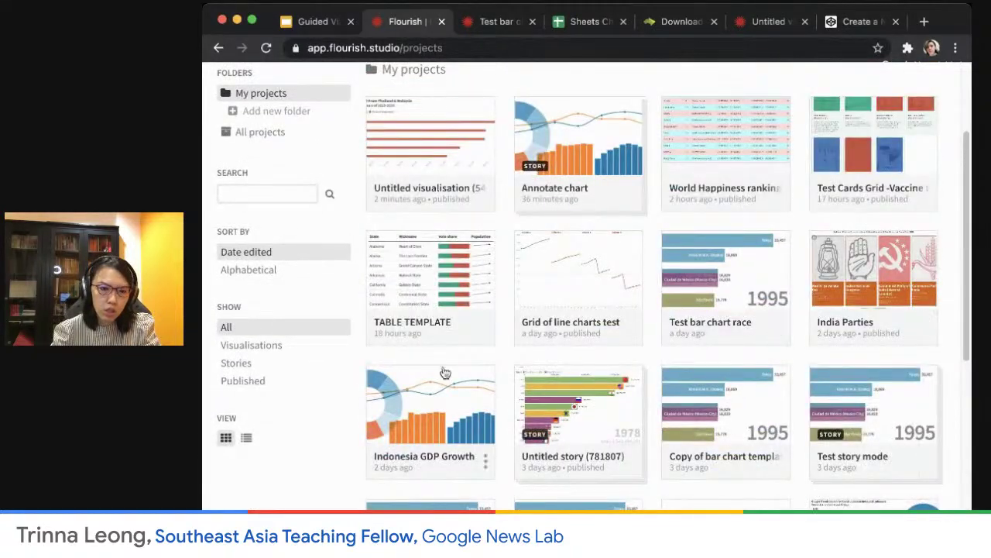
{"action": "left_click", "coordinate": [446, 419]}
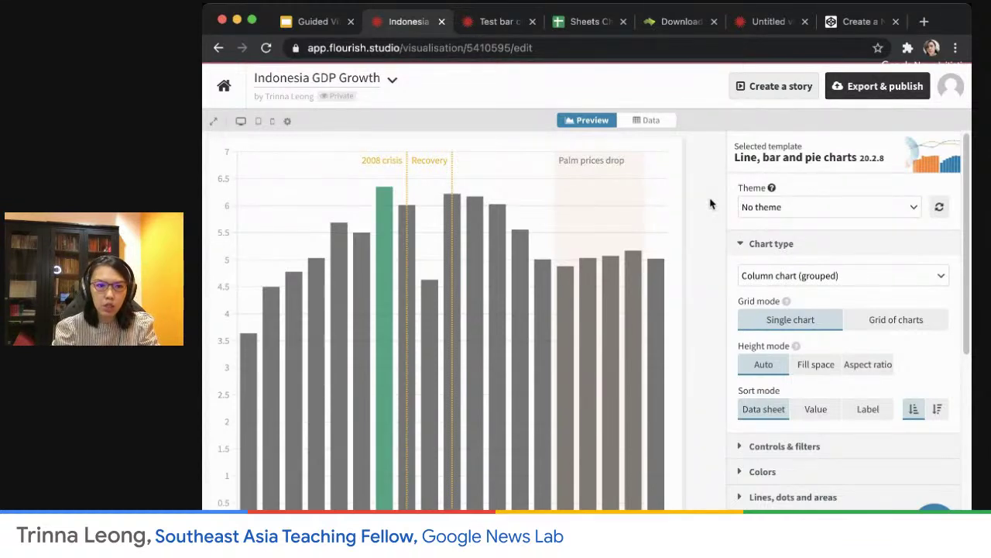
Examine the Indonesia GDP Growth column chart and its data sheet, including the columns assigned to labels and values.
{"action": "scroll", "coordinate": [731, 325], "scroll_direction": "down", "scroll_amount": 1}
{"action": "mouse_move", "coordinate": [487, 243]}
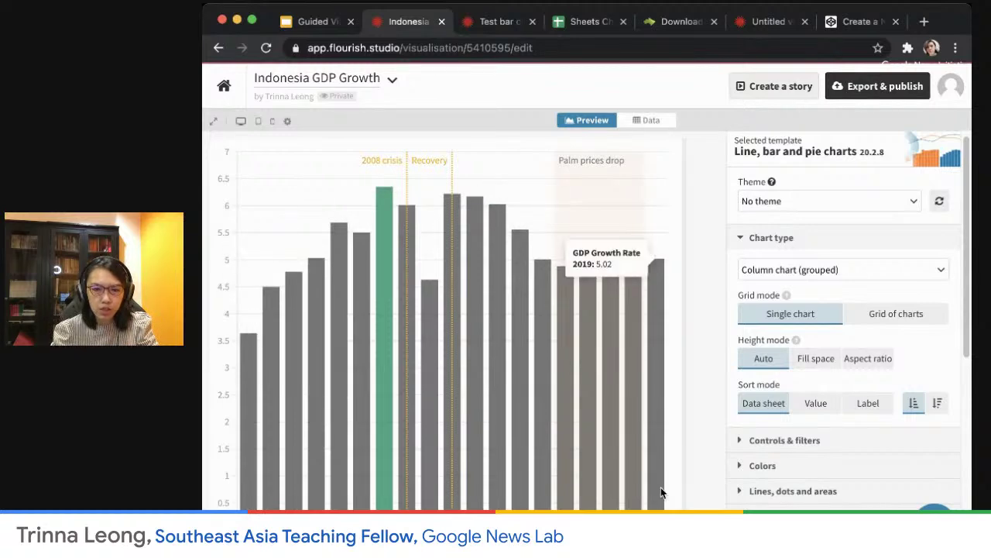
{"action": "left_click", "coordinate": [651, 121]}
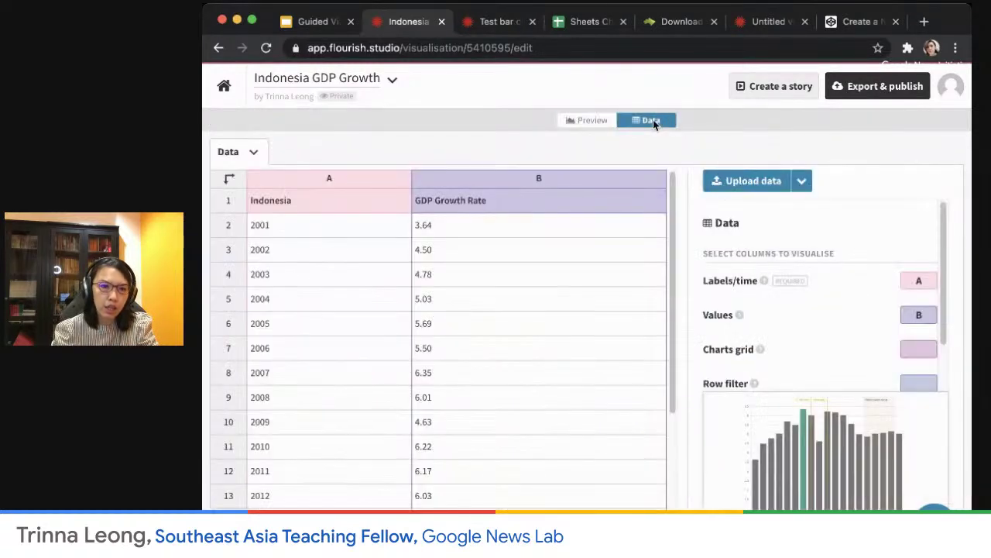
{"action": "scroll", "coordinate": [560, 263], "scroll_direction": "down", "scroll_amount": 3}
{"action": "scroll", "coordinate": [560, 263], "scroll_direction": "up", "scroll_amount": 3}
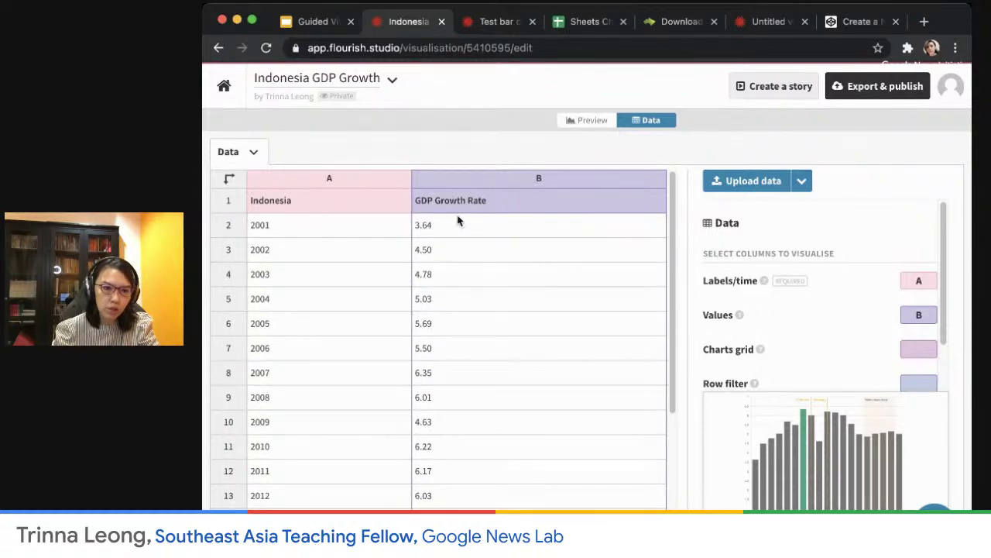
{"action": "scroll", "coordinate": [552, 391], "scroll_direction": "down", "scroll_amount": 4}
{"action": "scroll", "coordinate": [526, 261], "scroll_direction": "up", "scroll_amount": 4}
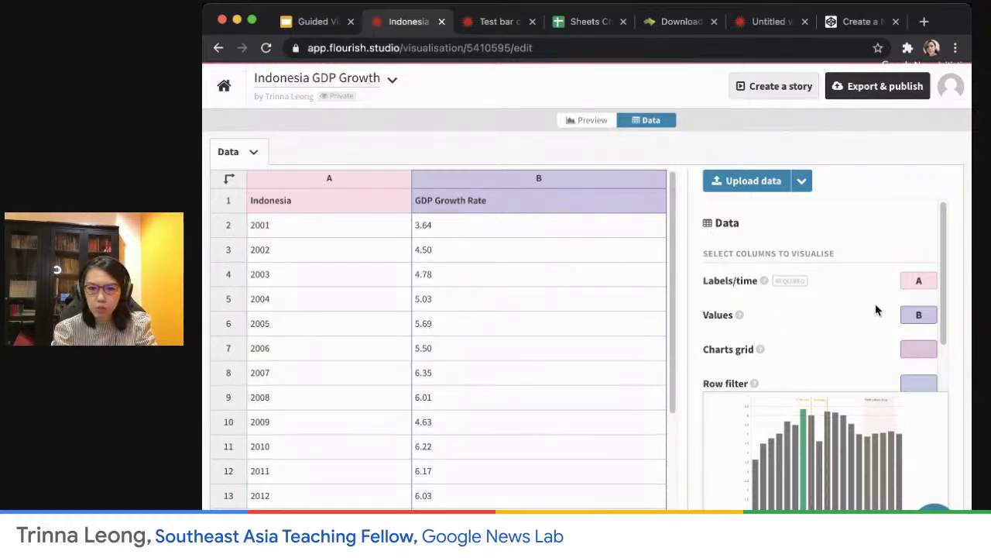
{"action": "left_click", "coordinate": [590, 122]}
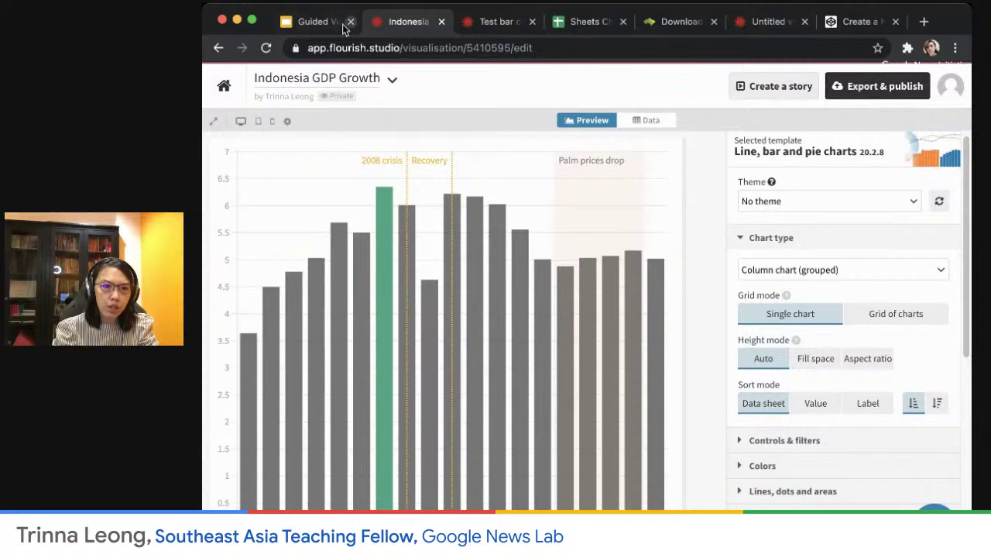
View the chart annotation slide in the presentation, return to the Indonesia GDP Growth chart and examine its color settings.
{"action": "left_click", "coordinate": [317, 22]}
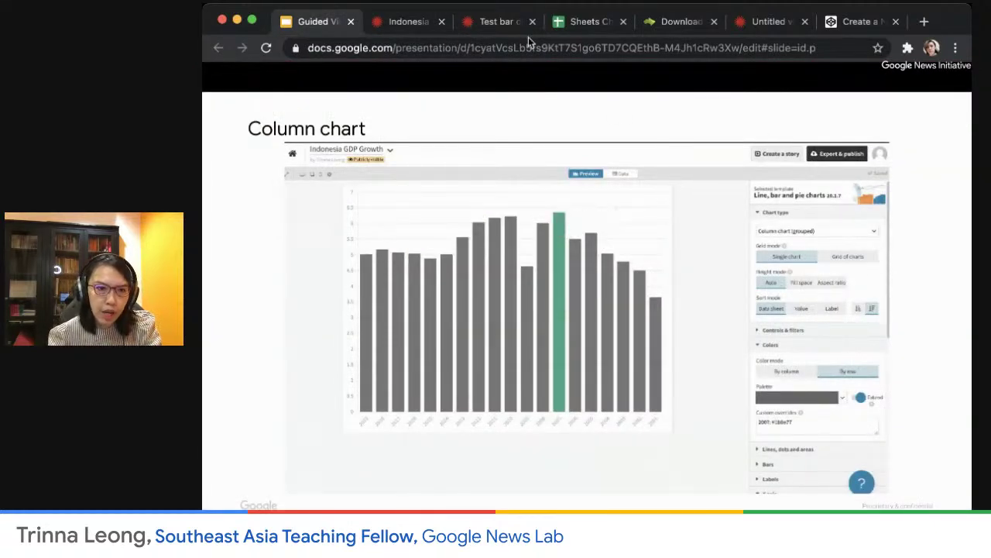
{"action": "key", "text": "Right"}
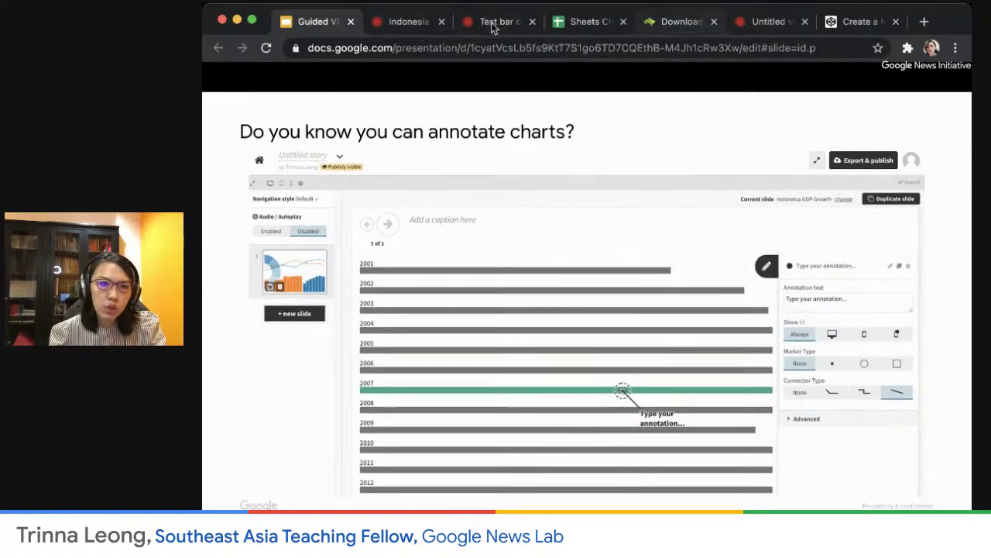
{"action": "left_click", "coordinate": [407, 23]}
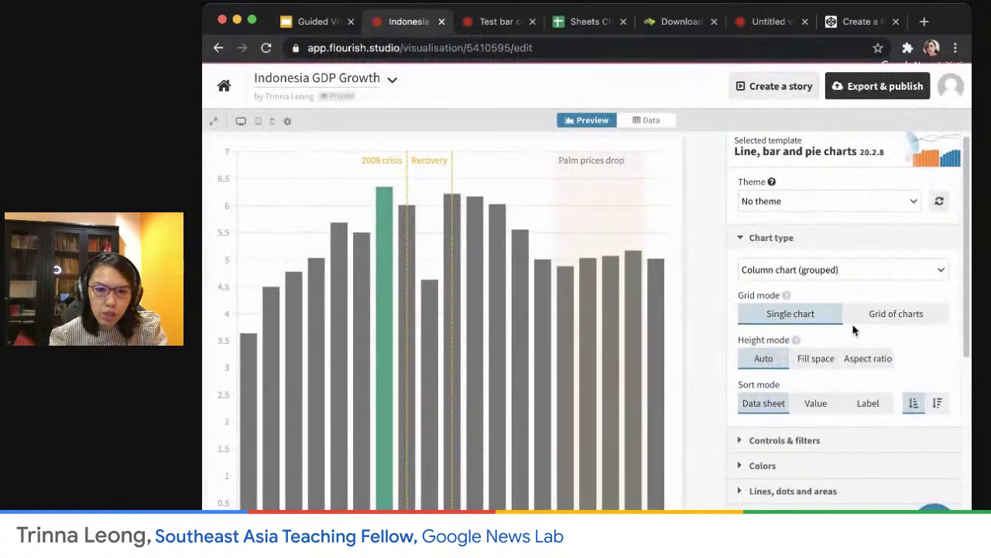
{"action": "scroll", "coordinate": [817, 422], "scroll_direction": "down", "scroll_amount": 2}
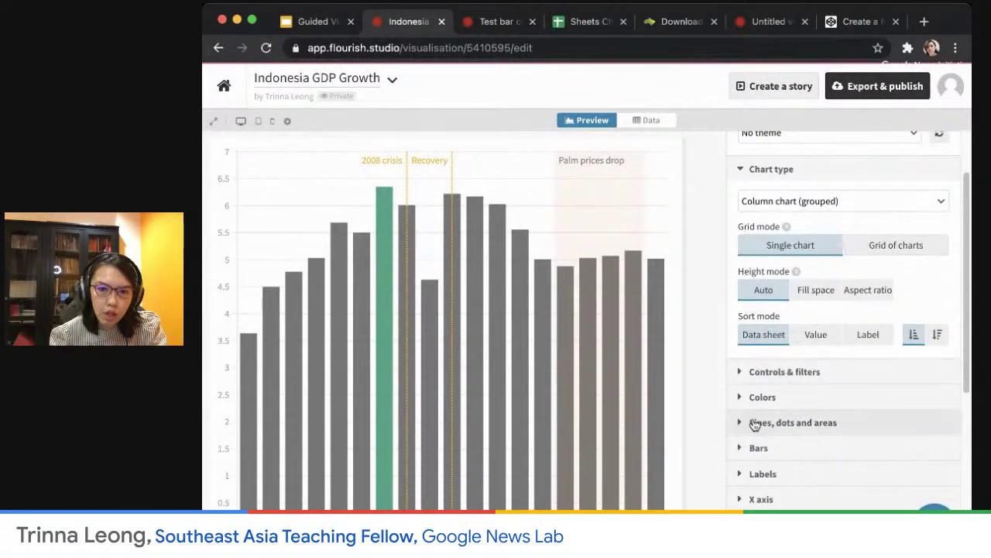
{"action": "left_click", "coordinate": [764, 397]}
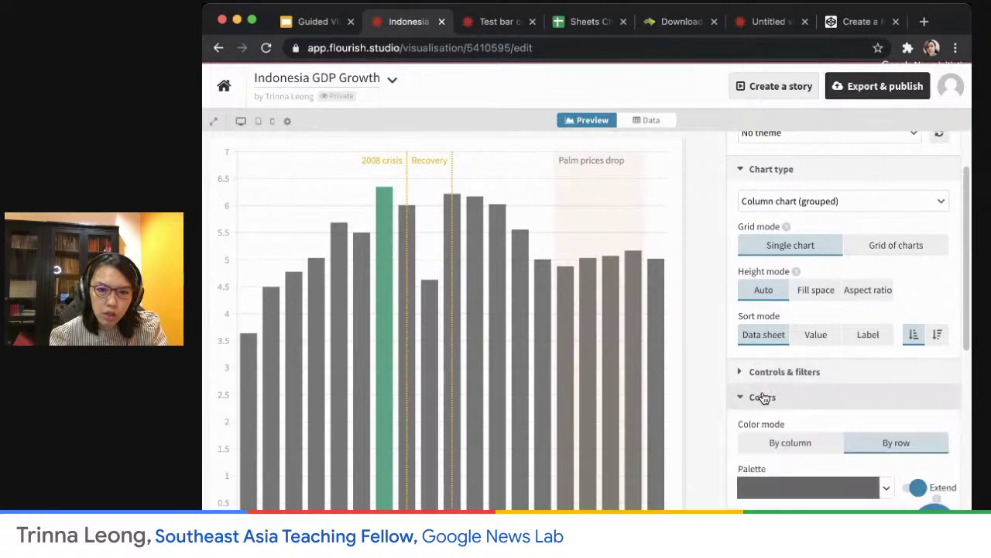
{"action": "scroll", "coordinate": [843, 398], "scroll_direction": "down", "scroll_amount": 5}
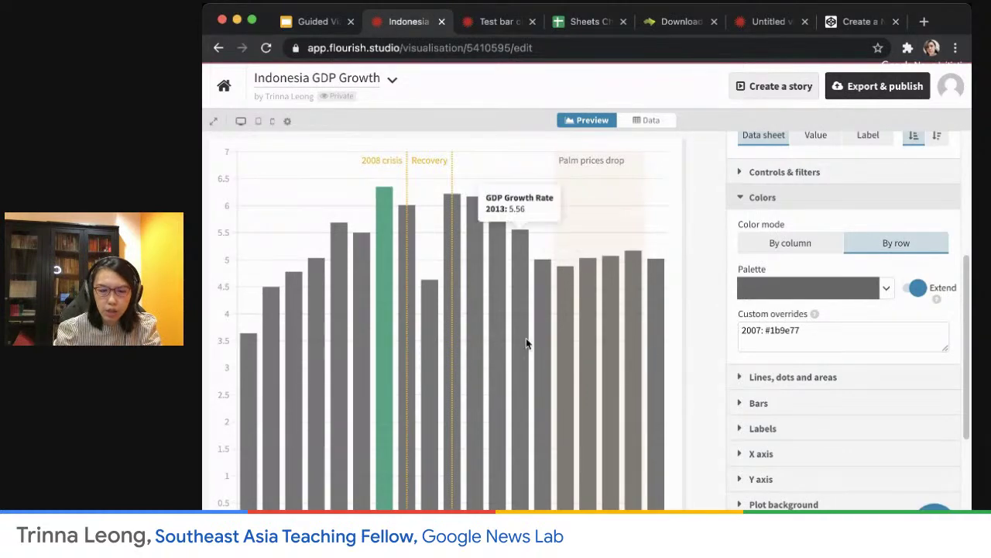
In the Sheets Chart Test spreadsheet, delete the Indonesia GDP growth line chart and copy the data in A1:B20.
{"action": "left_click", "coordinate": [584, 23]}
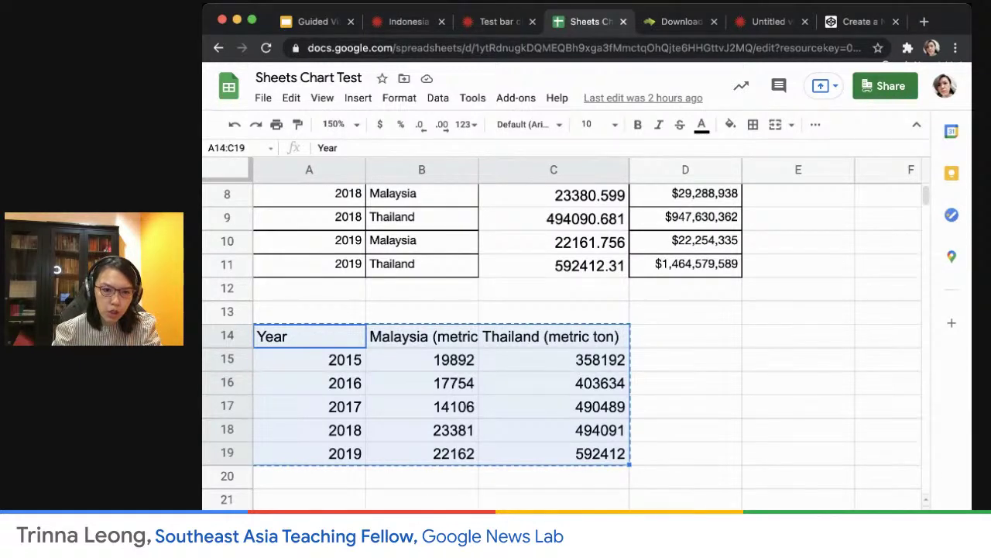
{"action": "left_click", "coordinate": [494, 533]}
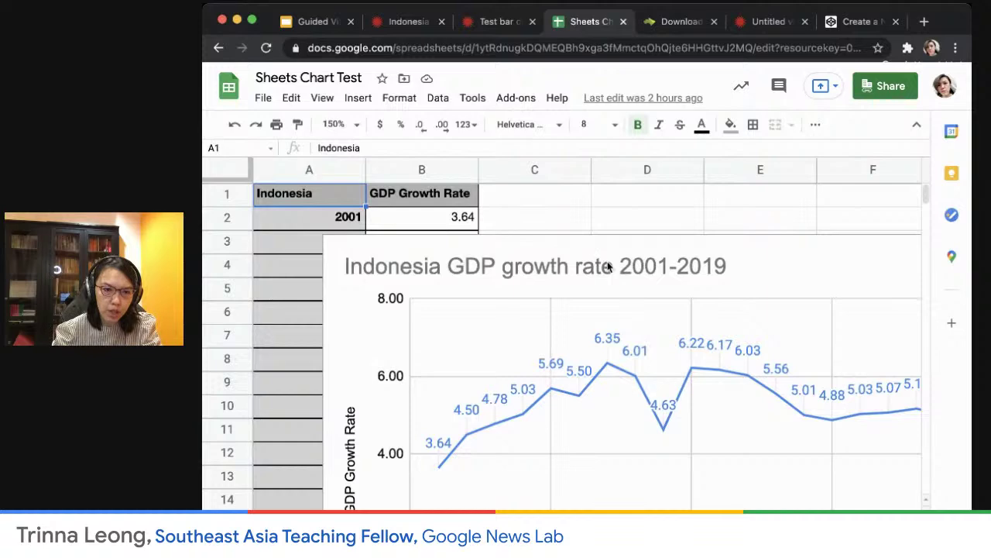
{"action": "left_click", "coordinate": [749, 269]}
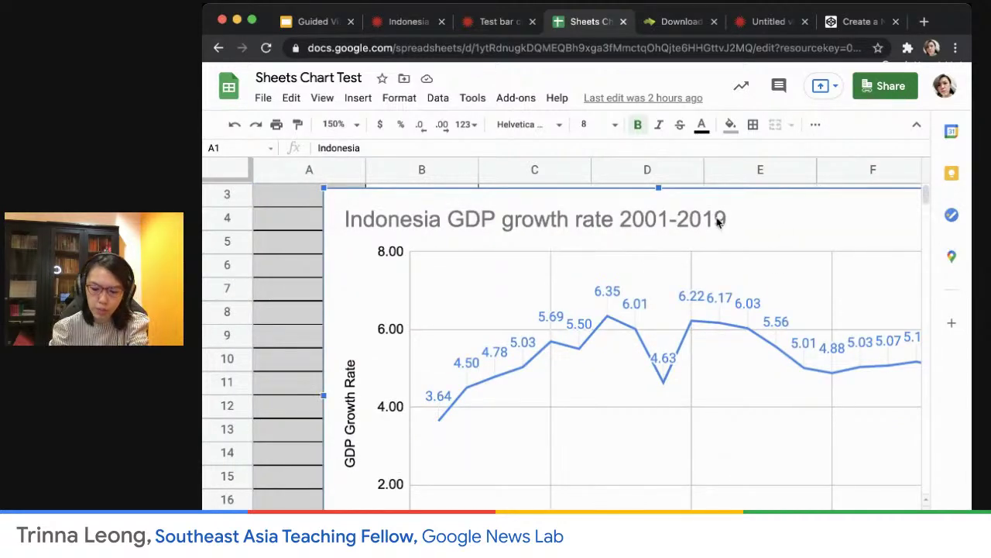
{"action": "key", "text": "Delete"}
{"action": "scroll", "coordinate": [402, 294], "scroll_direction": "up", "scroll_amount": 2}
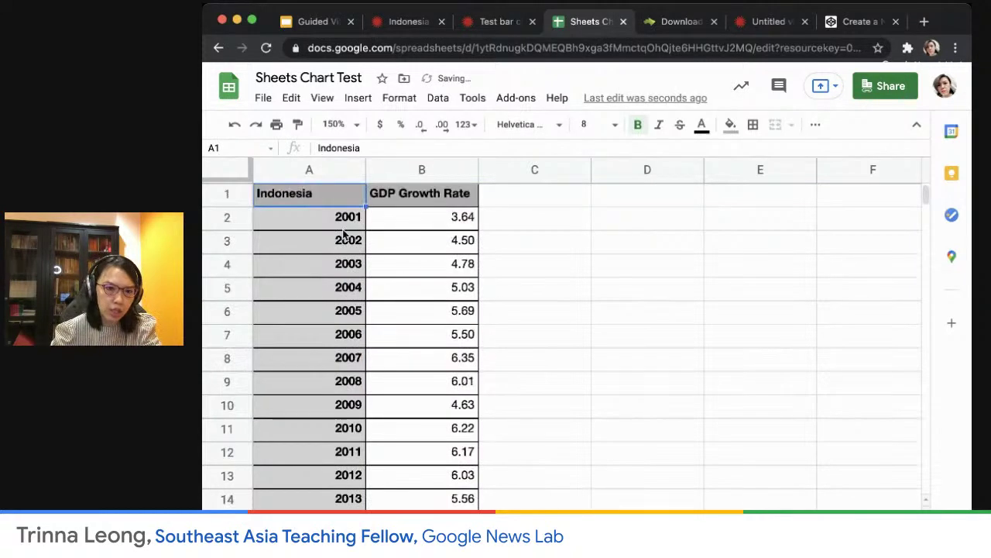
{"action": "left_click_drag", "start_coordinate": [337, 197], "coordinate": [414, 393]}
{"action": "key", "text": "ctrl+c"}
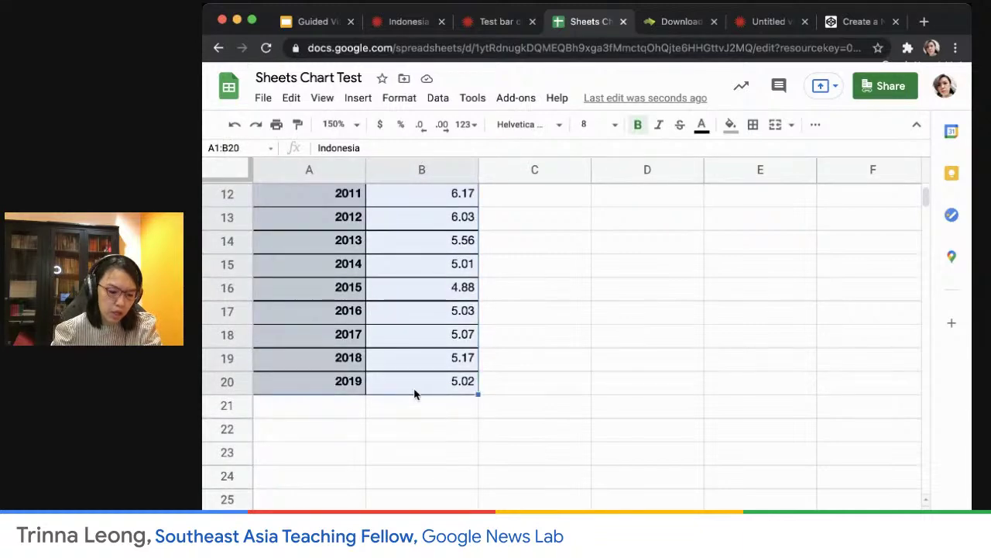
Create a new Flourish visualisation from the Column chart template and set its theme to No theme.
{"action": "left_click", "coordinate": [778, 25]}
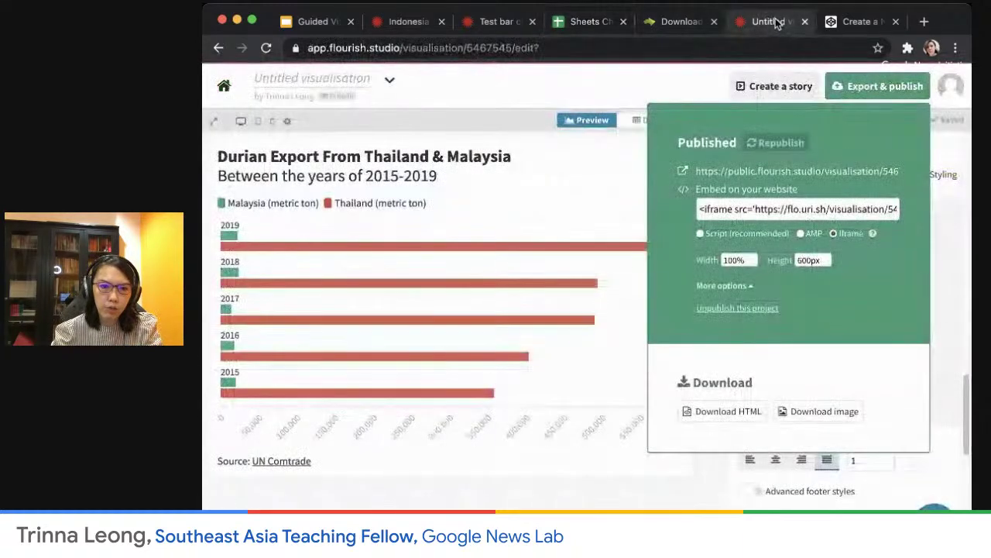
{"action": "left_click", "coordinate": [224, 89]}
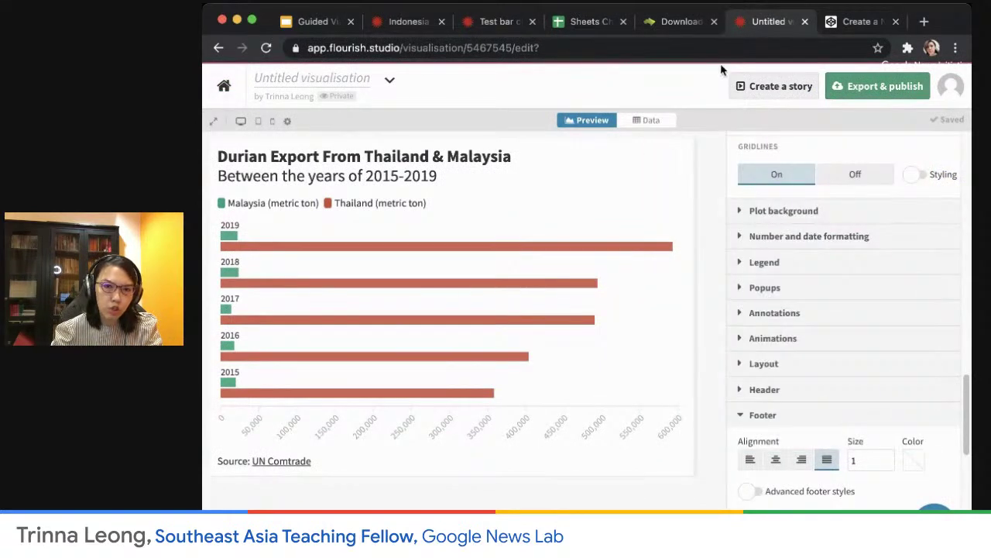
{"action": "left_click", "coordinate": [224, 90]}
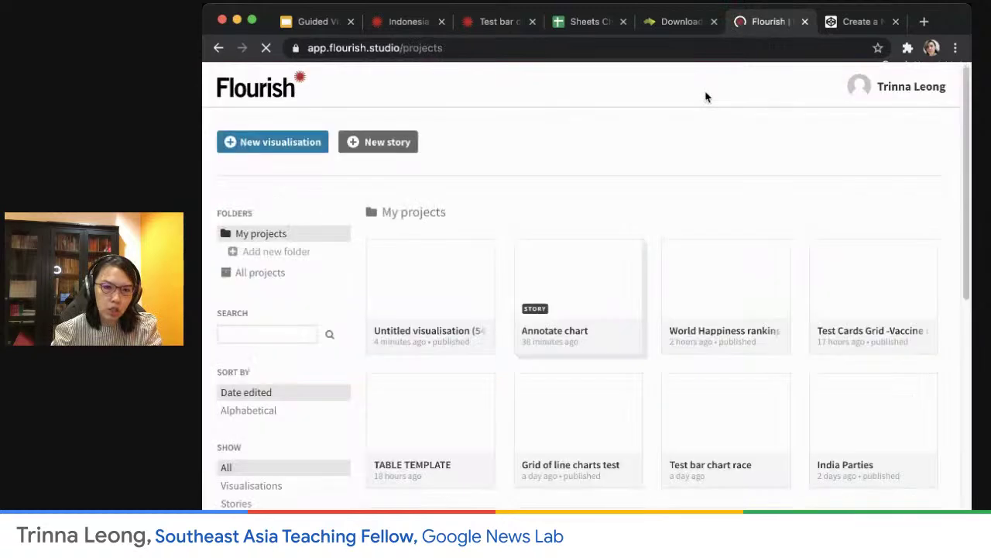
{"action": "left_click", "coordinate": [287, 147]}
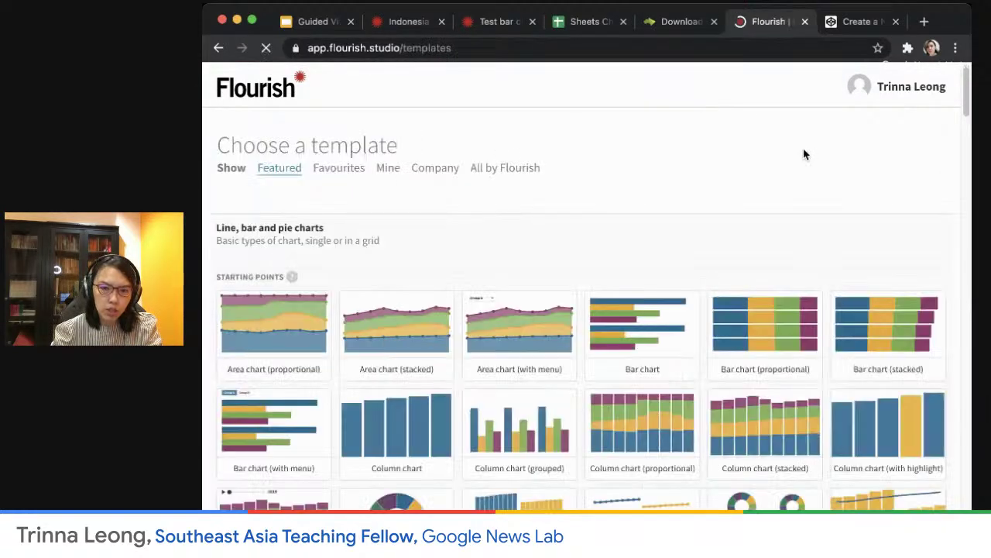
{"action": "scroll", "coordinate": [816, 377], "scroll_direction": "down", "scroll_amount": 2}
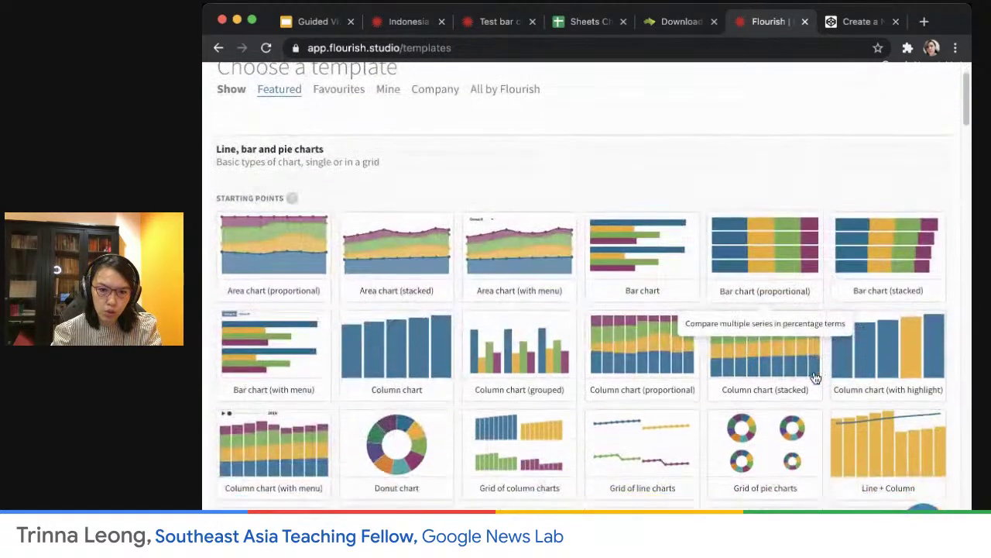
{"action": "scroll", "coordinate": [736, 399], "scroll_direction": "down", "scroll_amount": 1}
{"action": "scroll", "coordinate": [625, 372], "scroll_direction": "down", "scroll_amount": 1}
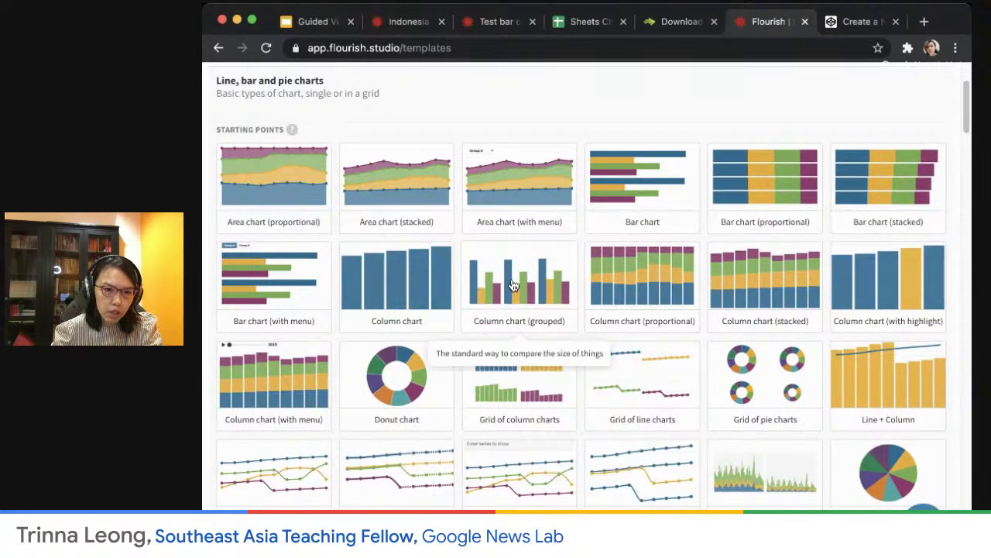
{"action": "left_click", "coordinate": [389, 281]}
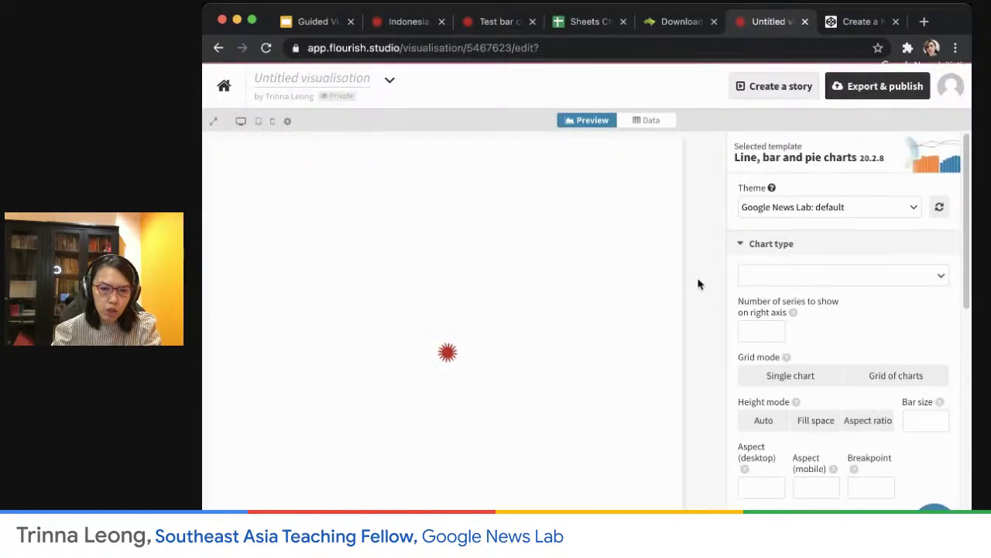
{"action": "left_click", "coordinate": [914, 206]}
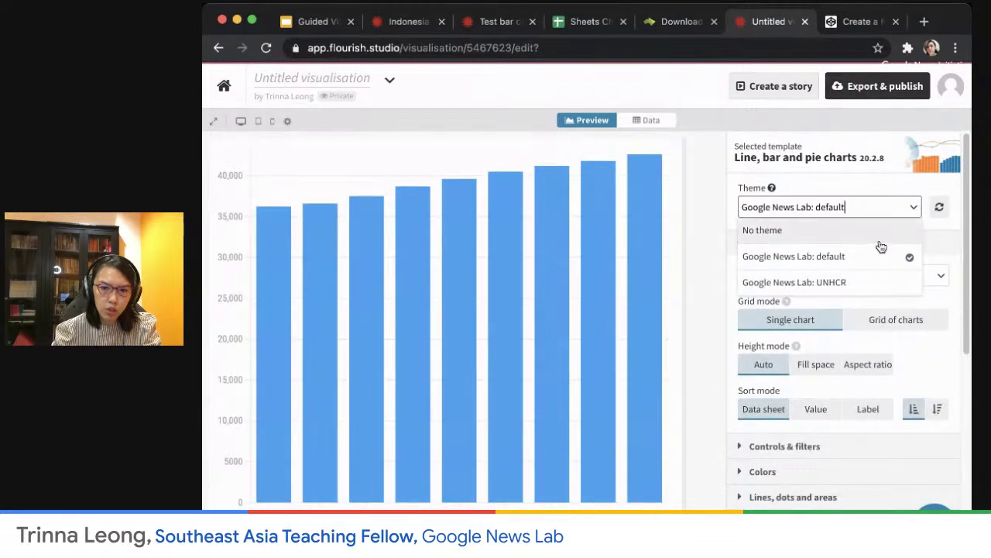
{"action": "left_click", "coordinate": [844, 230]}
Clear all the sample data from the new column chart's data sheet.
{"action": "left_click", "coordinate": [657, 121]}
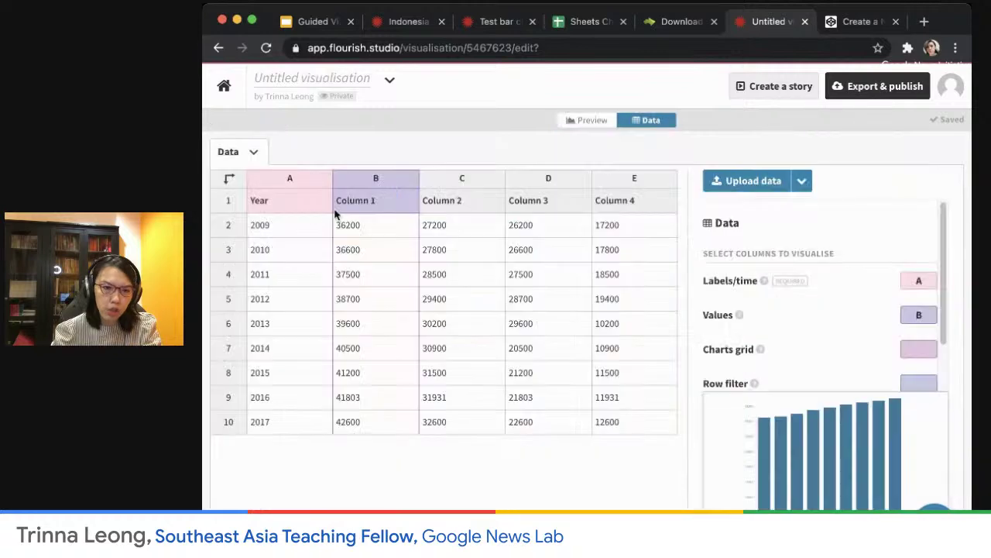
{"action": "left_click_drag", "start_coordinate": [261, 207], "coordinate": [645, 428]}
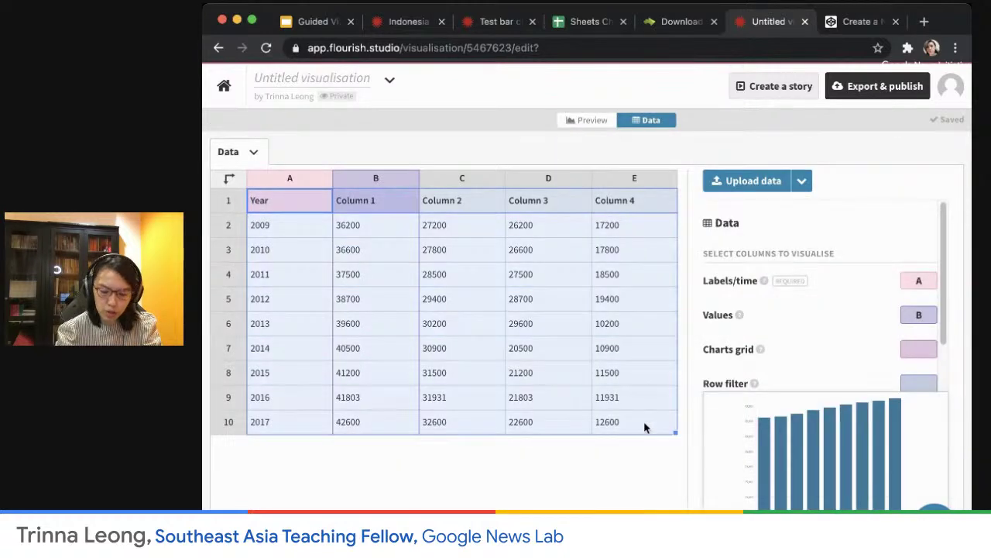
{"action": "key", "text": "Delete"}
{"action": "key", "text": "ctrl+v"}
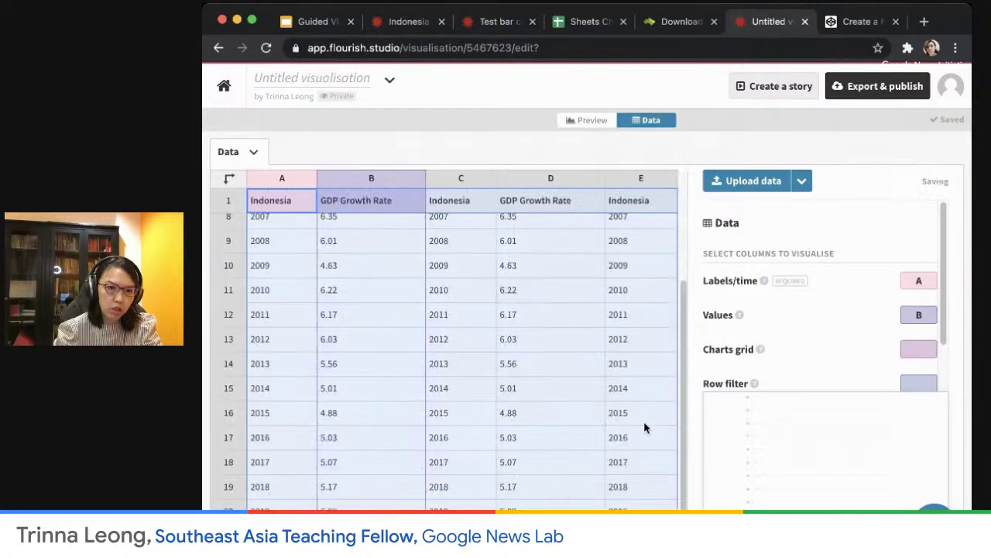
{"action": "left_click", "coordinate": [506, 248]}
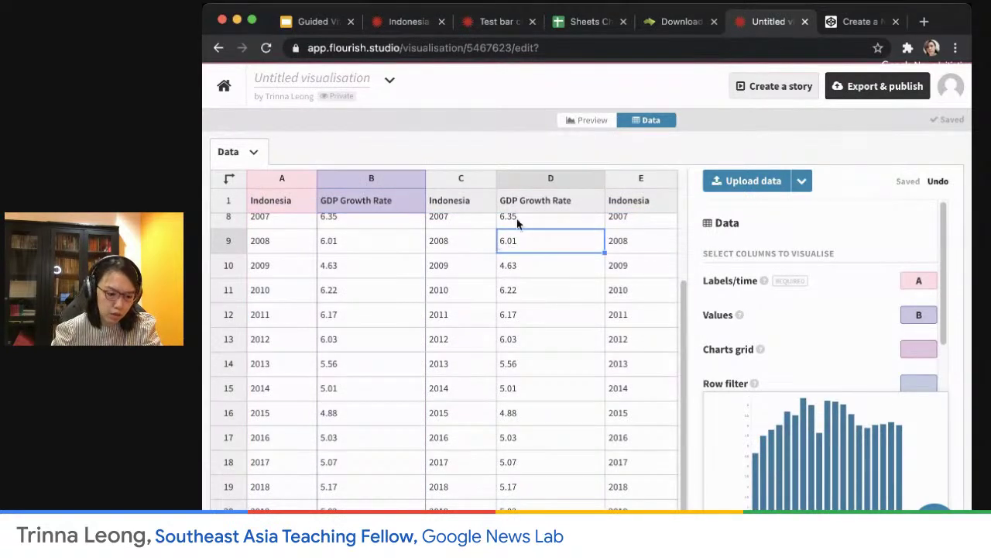
{"action": "key", "text": "super+z"}
Paste the copied Indonesia GDP growth data into the data sheet from cell A1 and preview the column chart.
{"action": "left_click", "coordinate": [294, 200]}
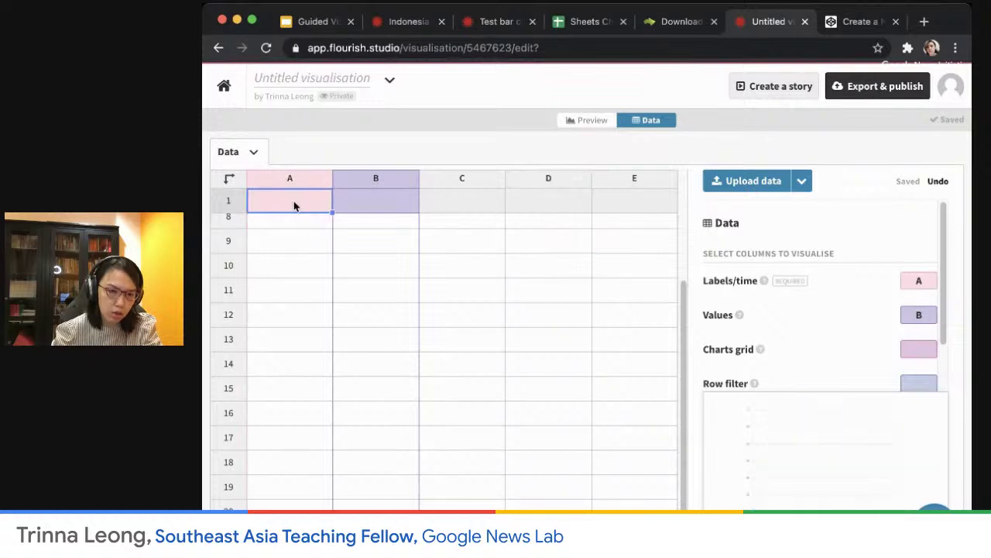
{"action": "key", "text": "super+v"}
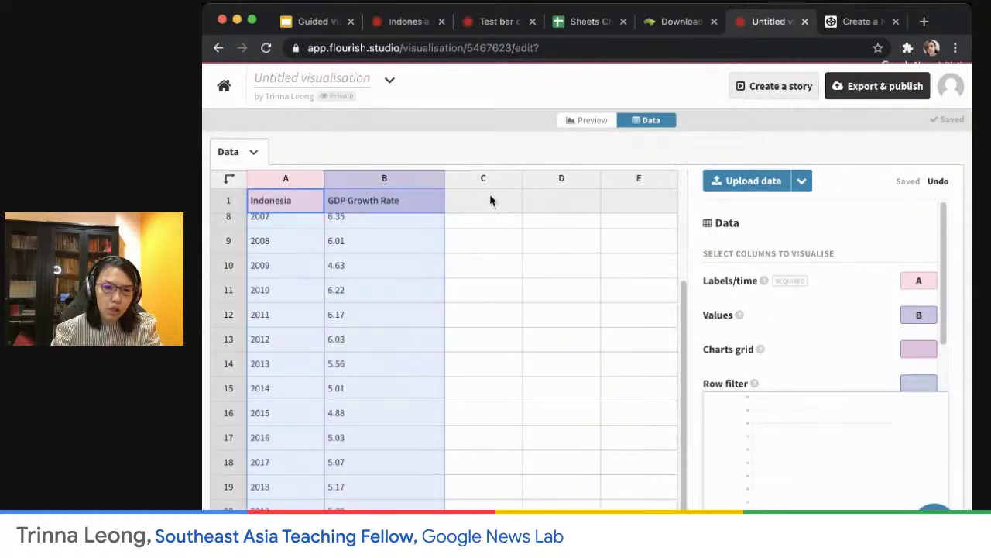
{"action": "scroll", "coordinate": [376, 288], "scroll_direction": "up", "scroll_amount": 3}
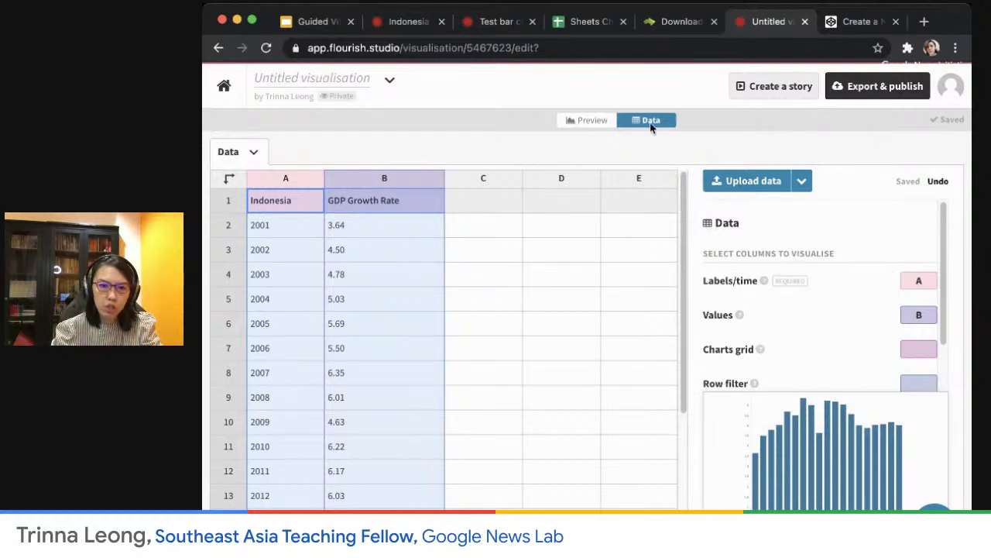
{"action": "left_click", "coordinate": [586, 121]}
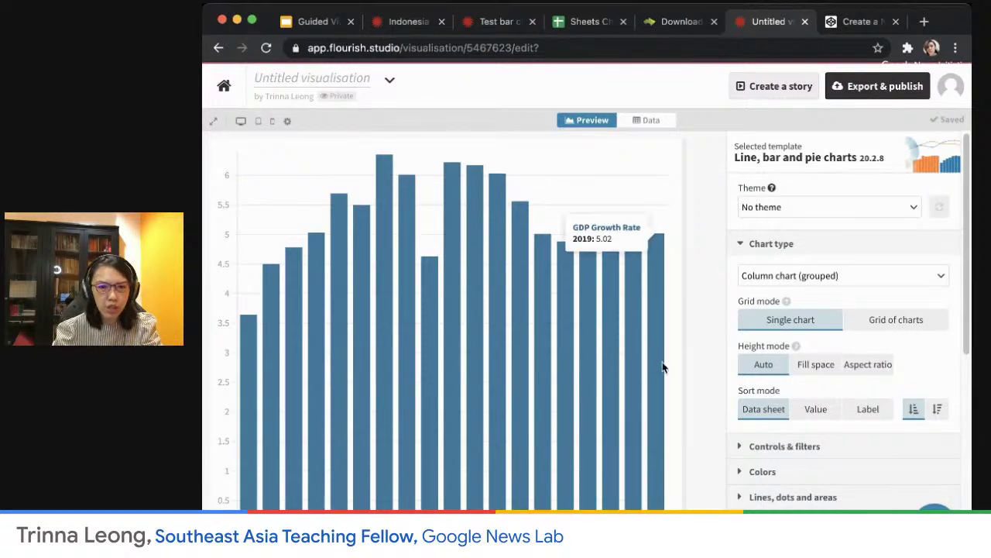
Open the chart's current color palette for editing and examine its hex codes.
{"action": "left_click", "coordinate": [767, 474]}
{"action": "scroll", "coordinate": [836, 469], "scroll_direction": "down", "scroll_amount": 5}
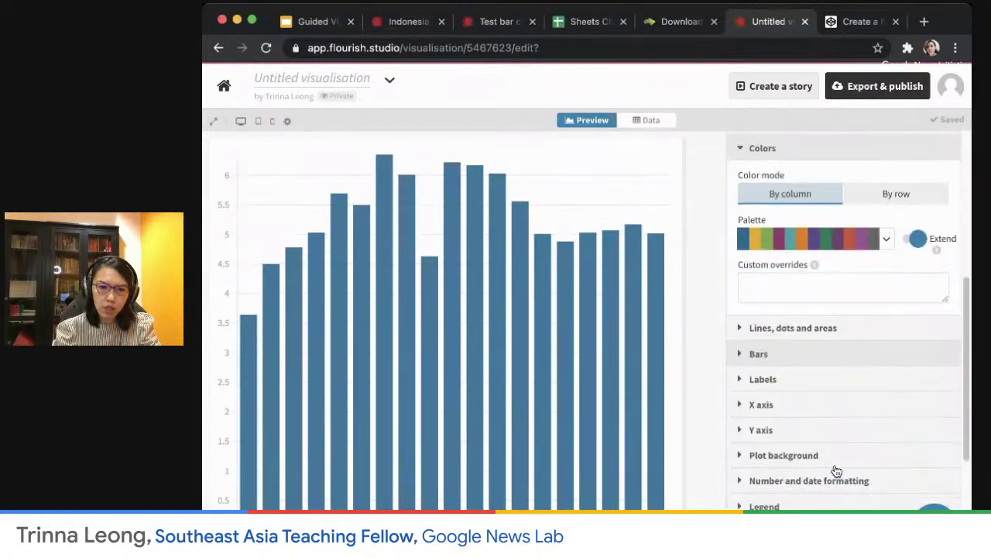
{"action": "left_click", "coordinate": [887, 243]}
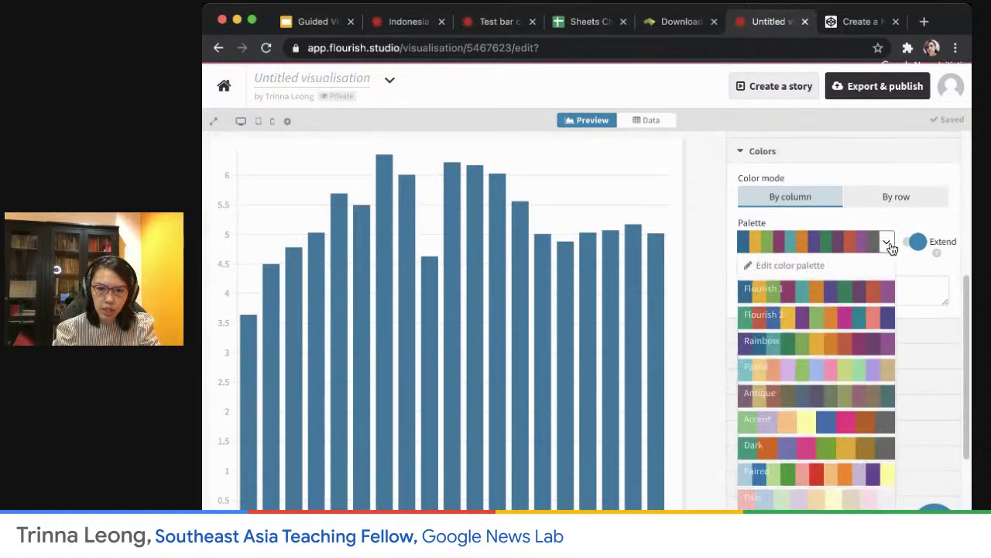
{"action": "left_click", "coordinate": [862, 271]}
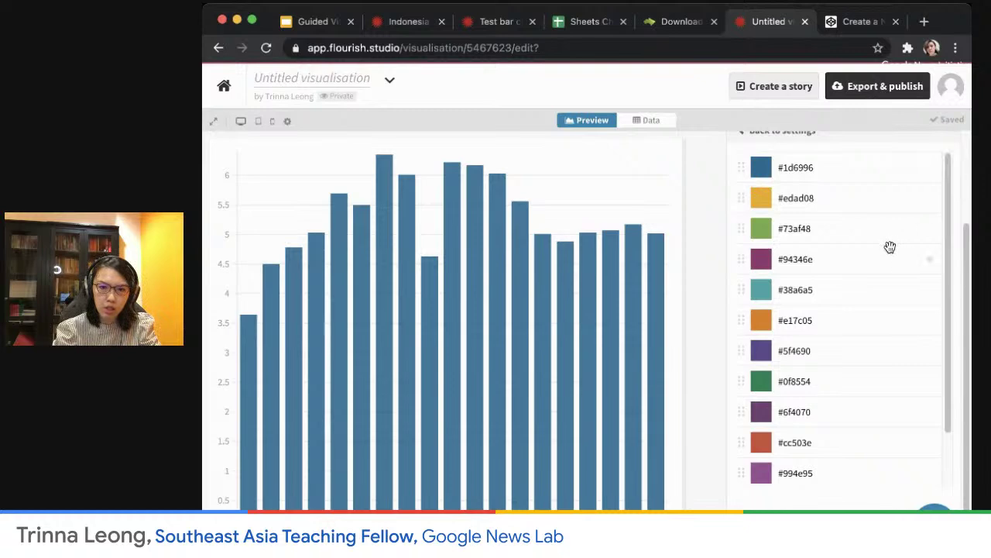
{"action": "scroll", "coordinate": [891, 244], "scroll_direction": "up", "scroll_amount": 1}
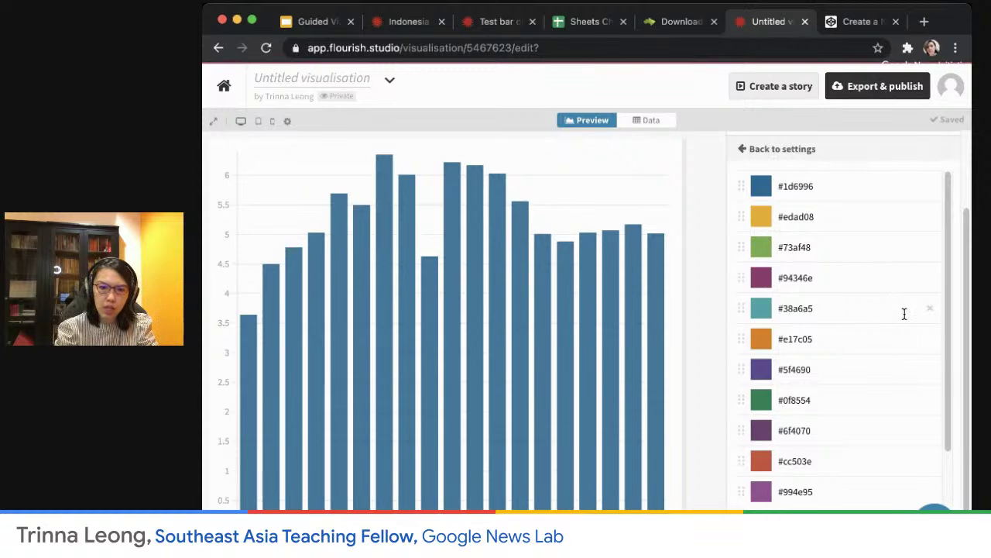
{"action": "left_click", "coordinate": [821, 308]}
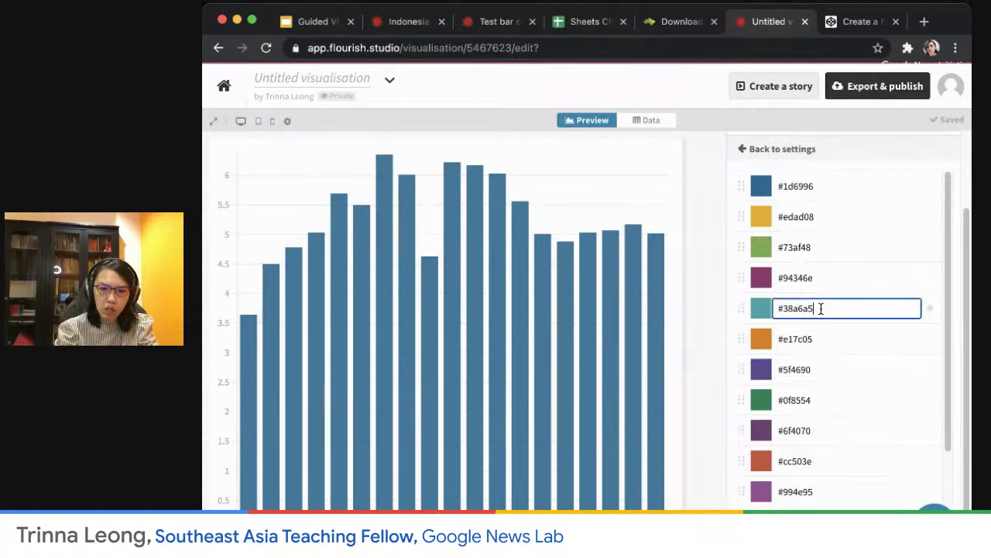
{"action": "key", "text": "Return"}
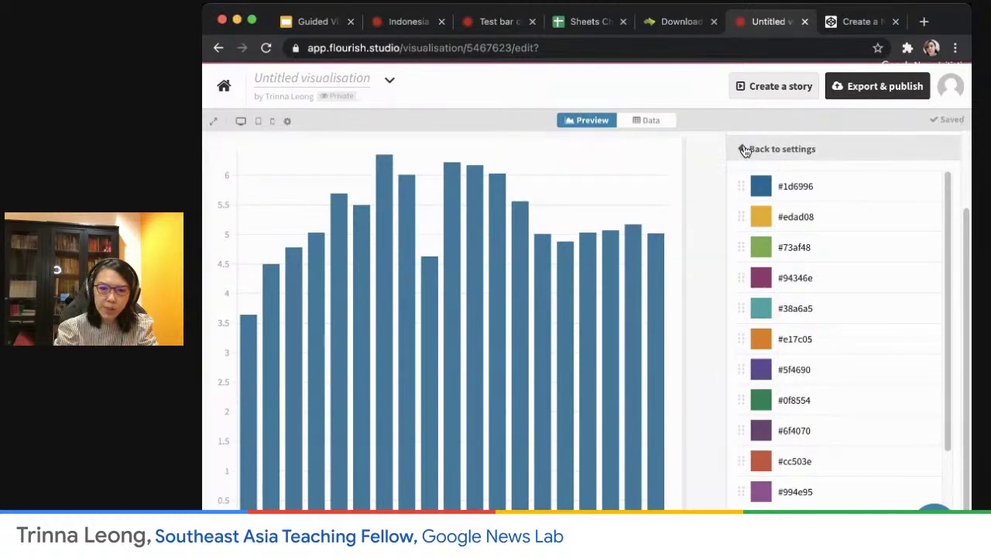
Return to the color settings and apply the Flourish 2 palette to the chart.
{"action": "left_click", "coordinate": [744, 150]}
{"action": "left_click", "coordinate": [885, 469]}
{"action": "scroll", "coordinate": [848, 464], "scroll_direction": "down", "scroll_amount": 3}
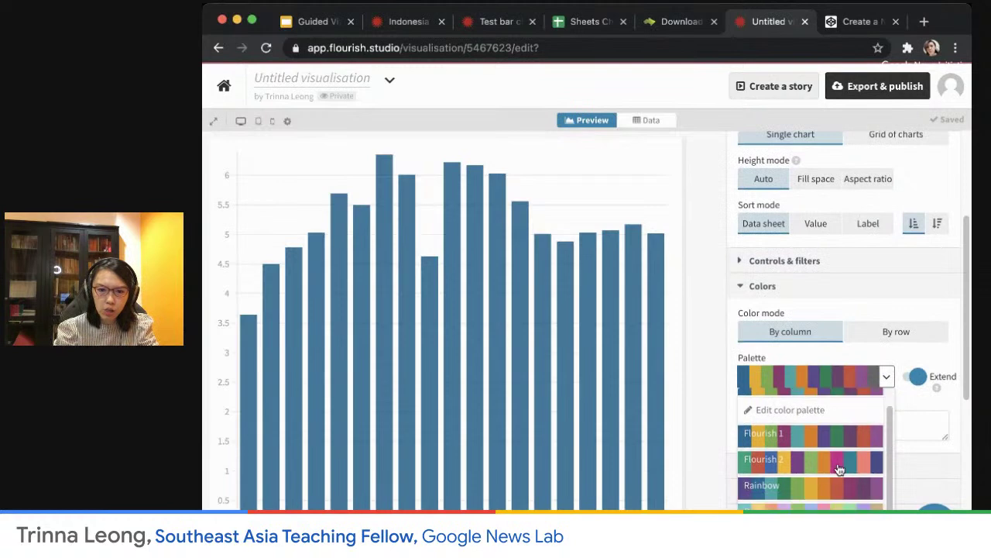
{"action": "left_click", "coordinate": [830, 467]}
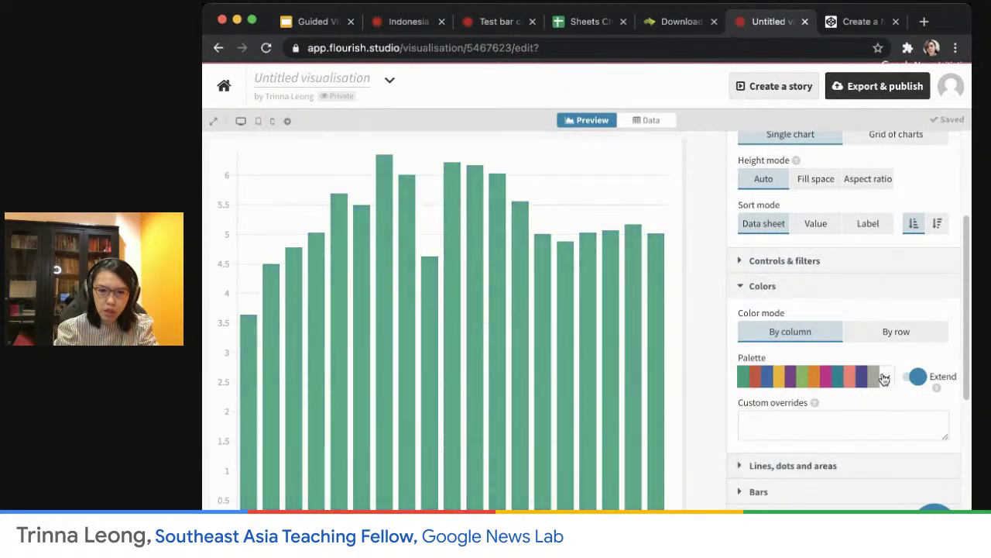
Open the Flourish 2 palette for editing and copy the magenta hex code #cf1c90.
{"action": "left_click", "coordinate": [885, 379]}
{"action": "left_click", "coordinate": [836, 409]}
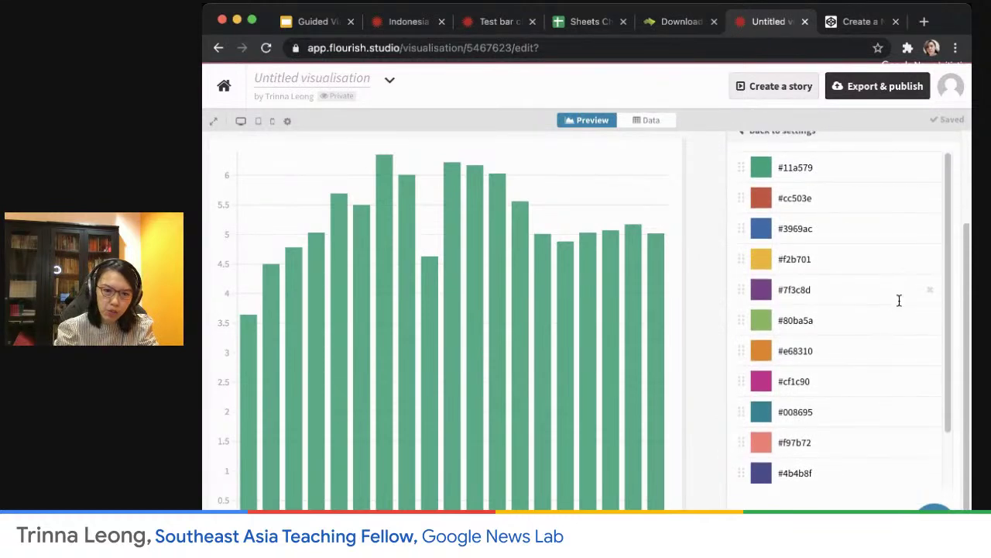
{"action": "left_click", "coordinate": [817, 381]}
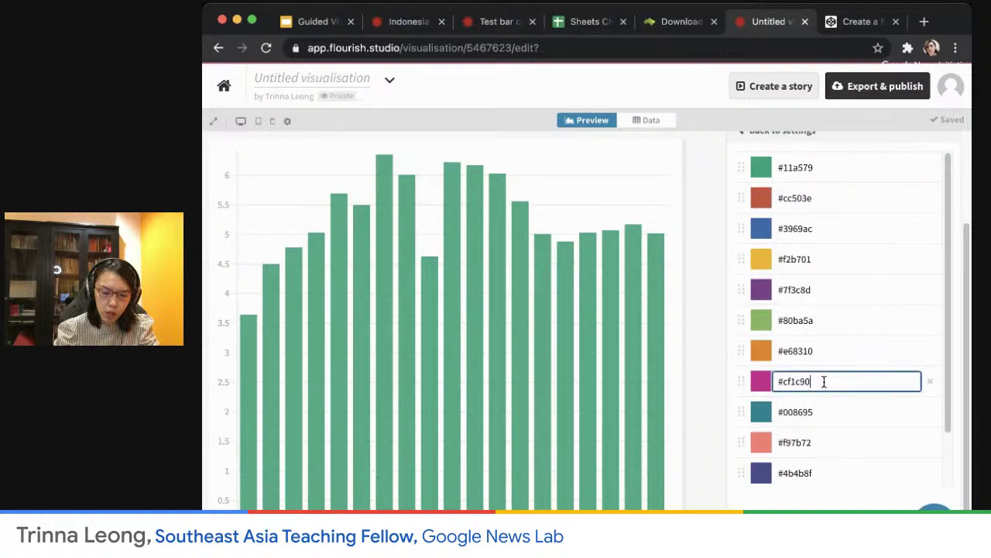
{"action": "key", "text": "super+a"}
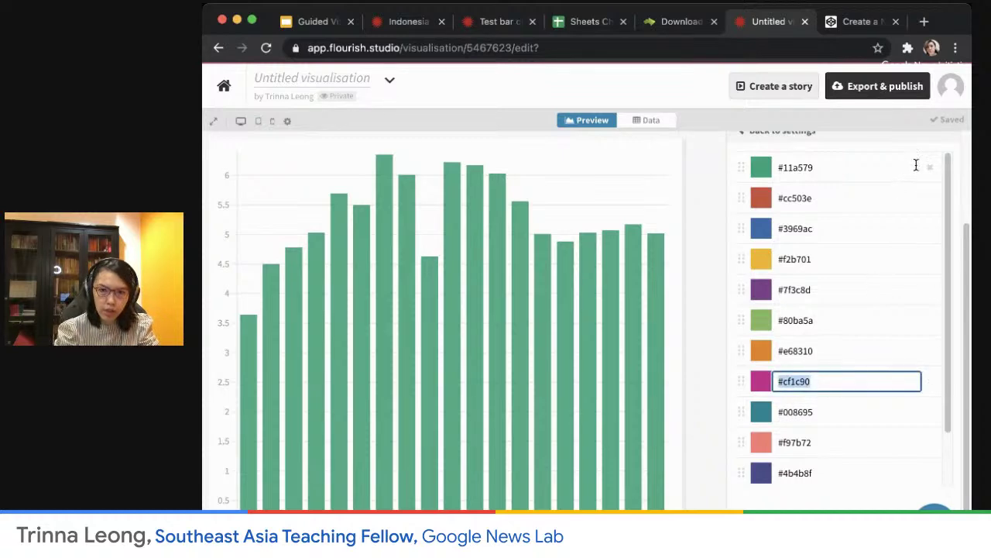
Remove every color from the palette except the grey #a5aa99.
{"action": "left_click", "coordinate": [931, 168]}
{"action": "left_click", "coordinate": [931, 168]}
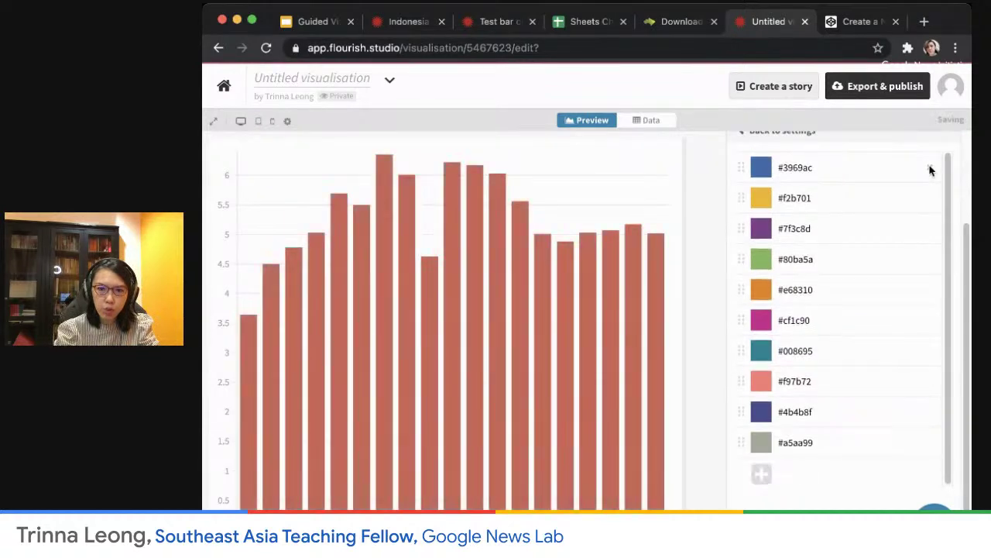
{"action": "left_click", "coordinate": [931, 169]}
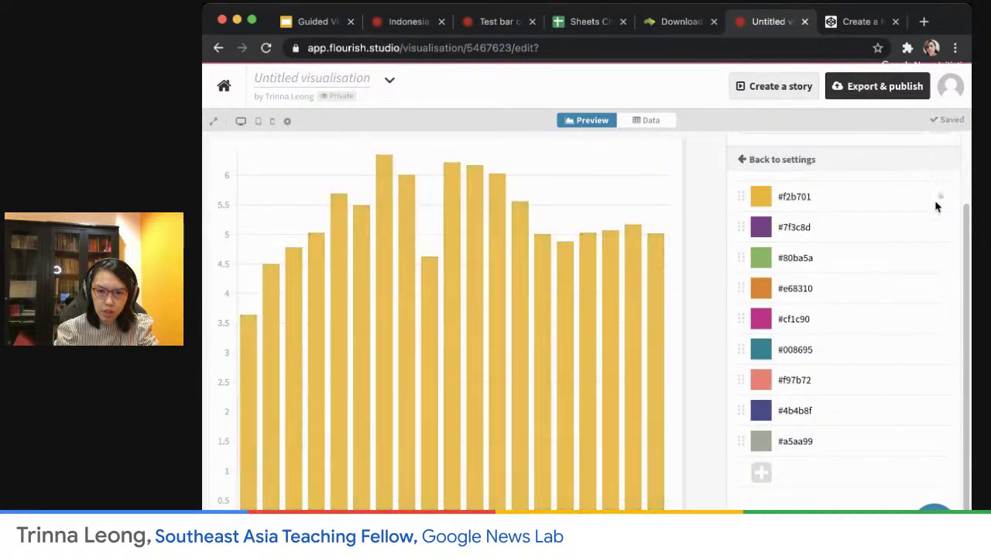
{"action": "left_click", "coordinate": [939, 199]}
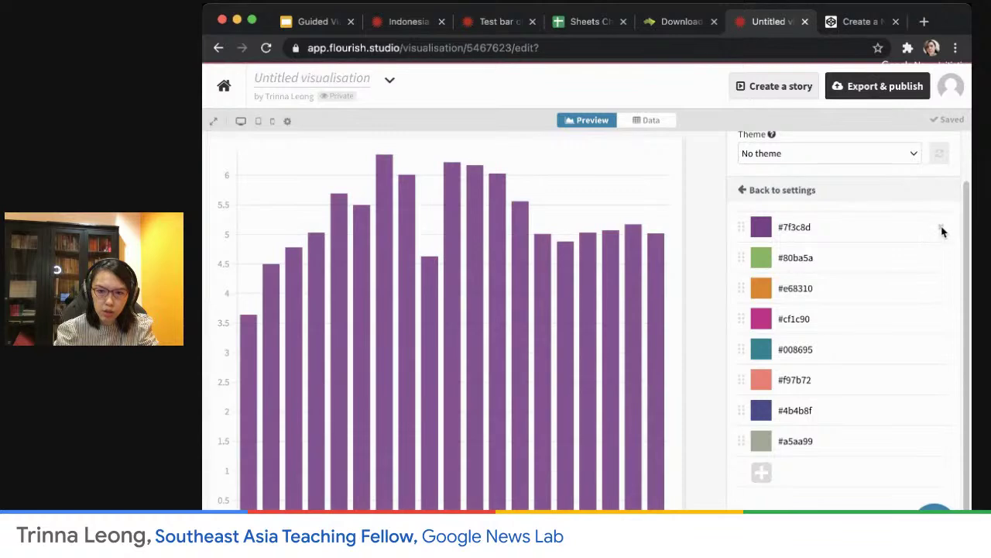
{"action": "left_click", "coordinate": [941, 229]}
{"action": "left_click", "coordinate": [941, 258]}
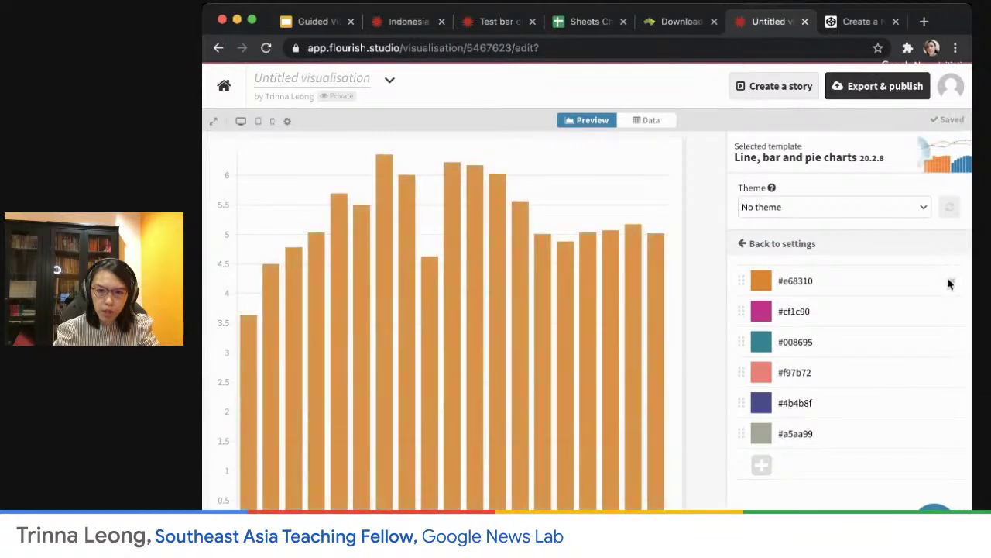
{"action": "left_click", "coordinate": [950, 281]}
{"action": "left_click", "coordinate": [952, 282]}
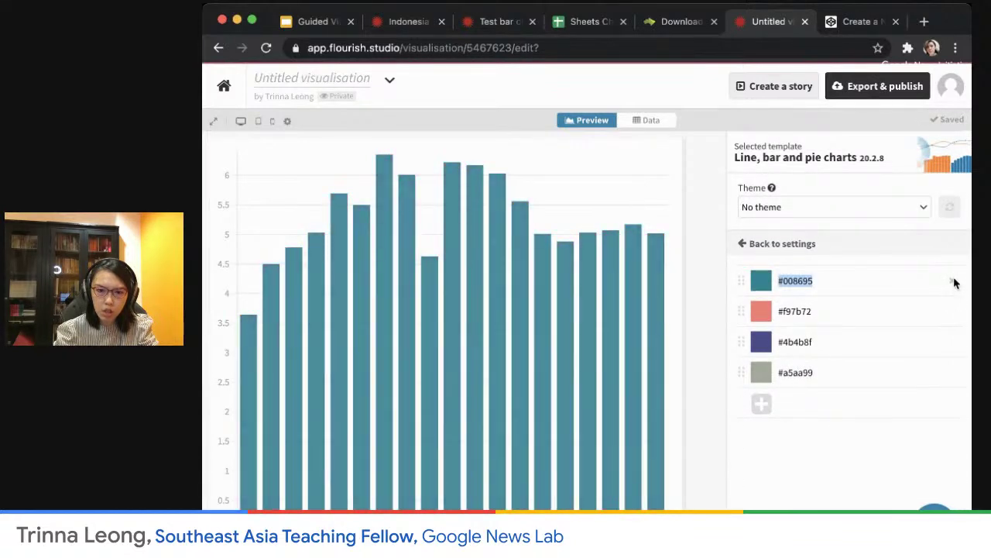
{"action": "left_click", "coordinate": [954, 282]}
{"action": "left_click", "coordinate": [953, 282]}
{"action": "left_click", "coordinate": [953, 282]}
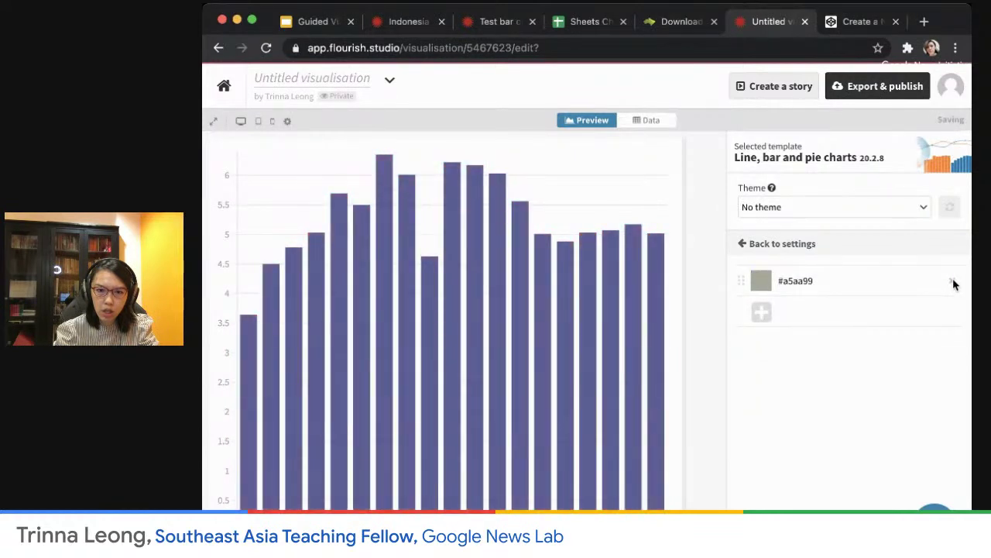
{"action": "left_click", "coordinate": [953, 283]}
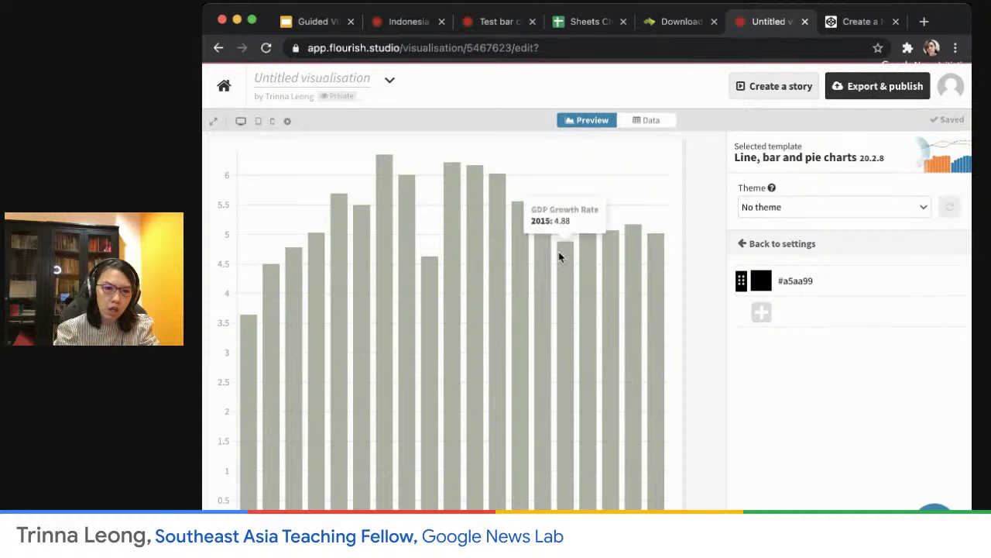
Return to the color settings and add the custom override "2008: #cf1c90".
{"action": "left_click", "coordinate": [742, 244]}
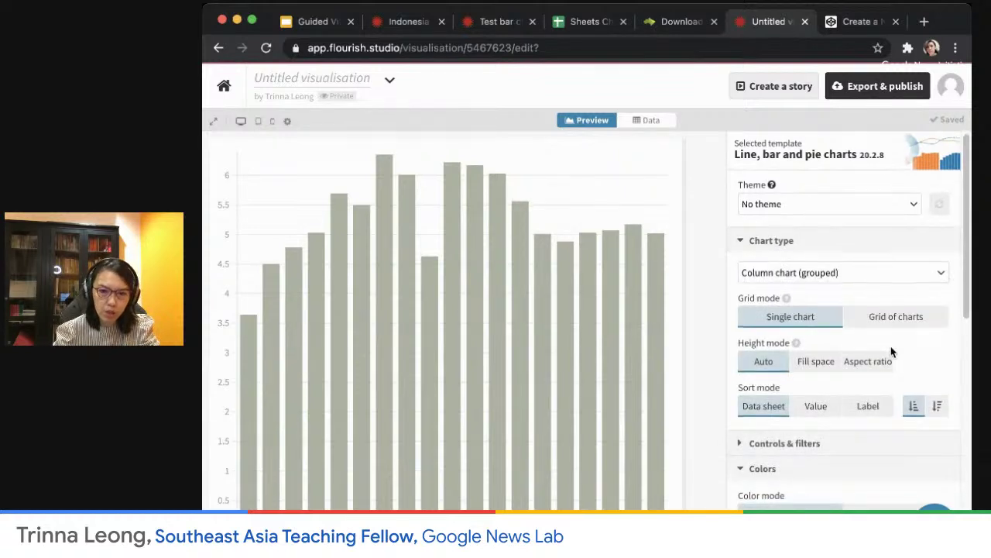
{"action": "scroll", "coordinate": [891, 346], "scroll_direction": "down", "scroll_amount": 3}
{"action": "scroll", "coordinate": [889, 353], "scroll_direction": "down", "scroll_amount": 1}
{"action": "left_click", "coordinate": [792, 427]}
{"action": "type", "text": "2008"}
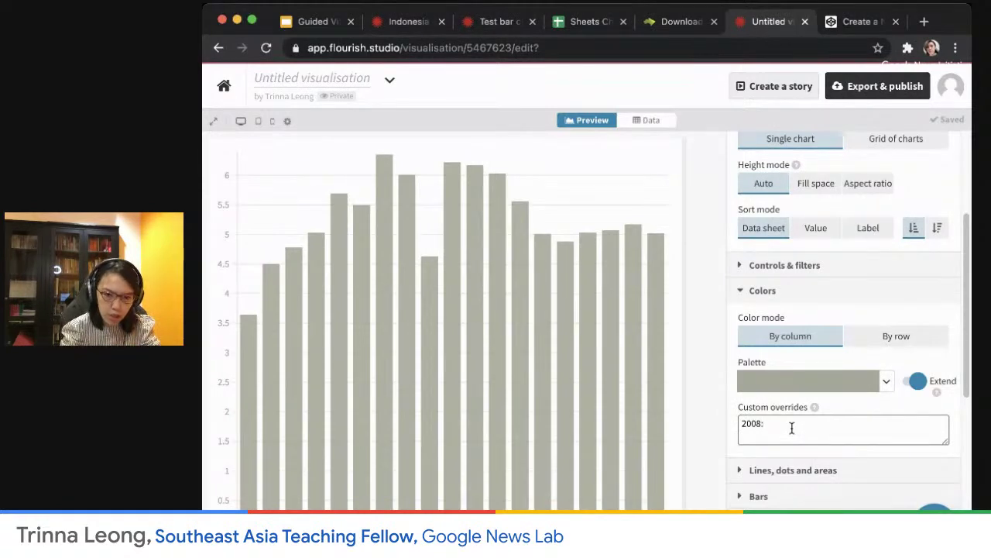
{"action": "type", "text": ":"}
{"action": "type", "text": "#cf1c98"}
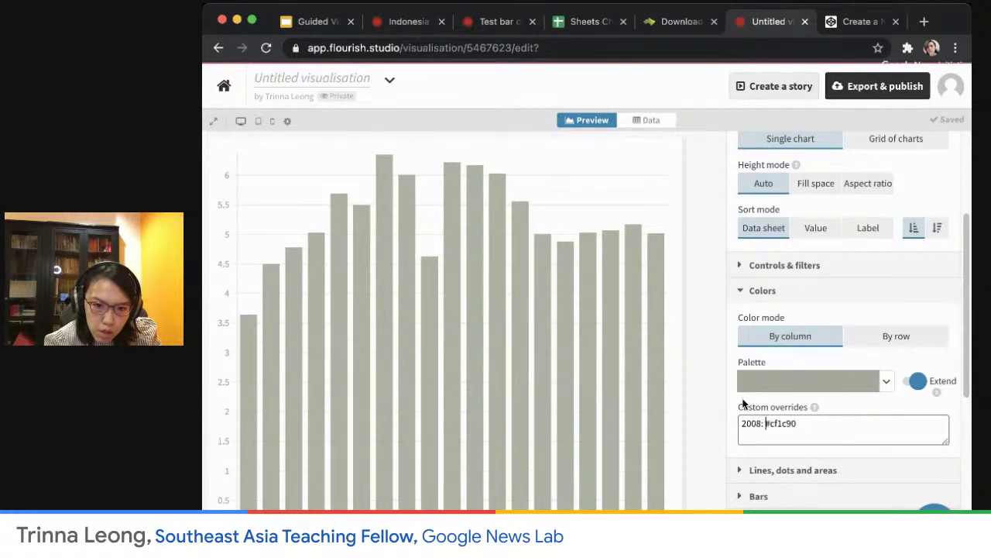
{"action": "left_click", "coordinate": [864, 428]}
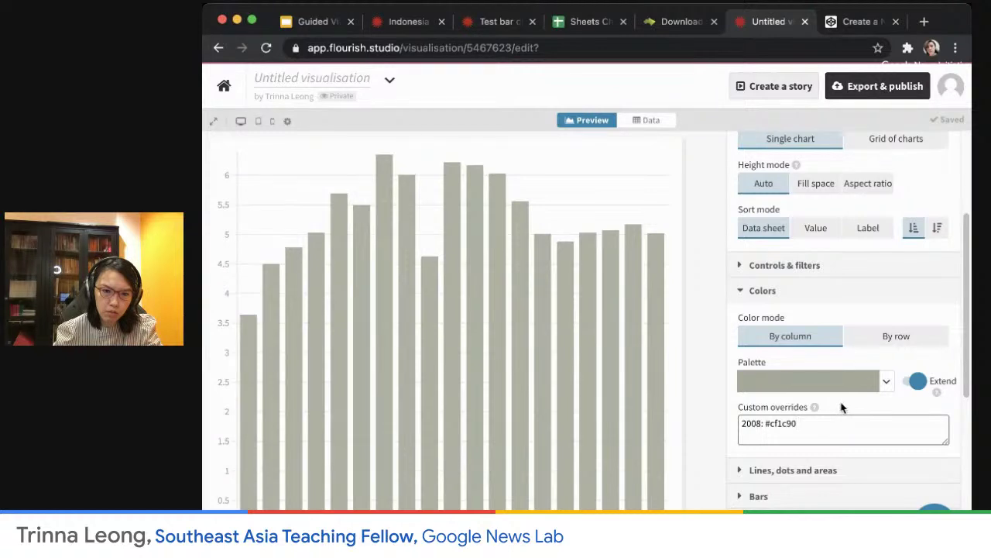
Check the year labels in the data sheet and set the chart's color mode to By row.
{"action": "left_click", "coordinate": [653, 120]}
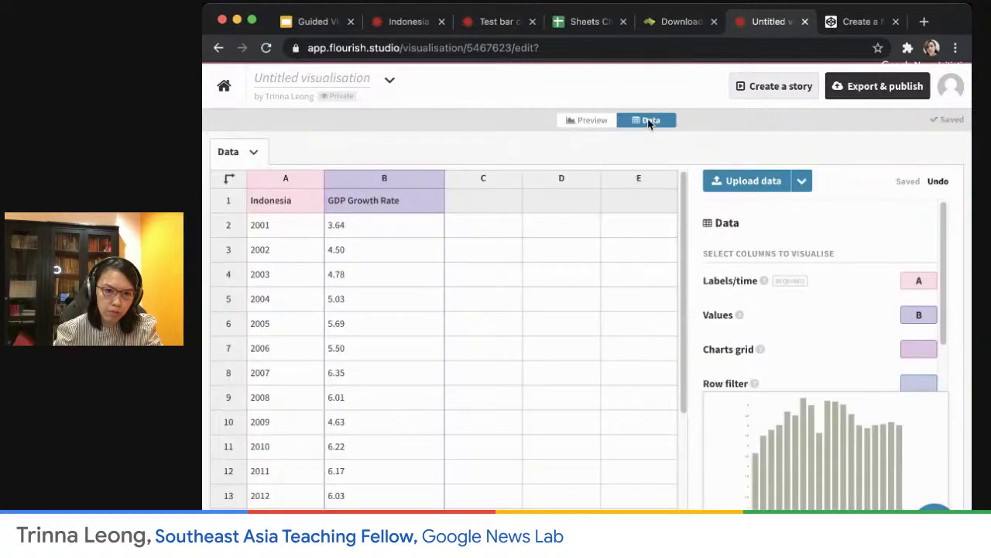
{"action": "left_click", "coordinate": [589, 121]}
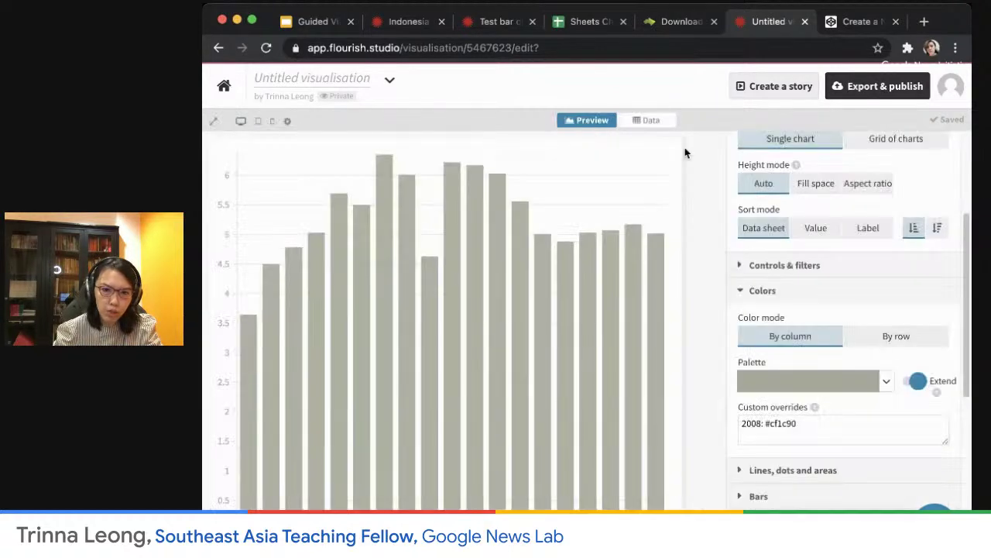
{"action": "left_click", "coordinate": [896, 339]}
{"action": "left_click", "coordinate": [827, 425]}
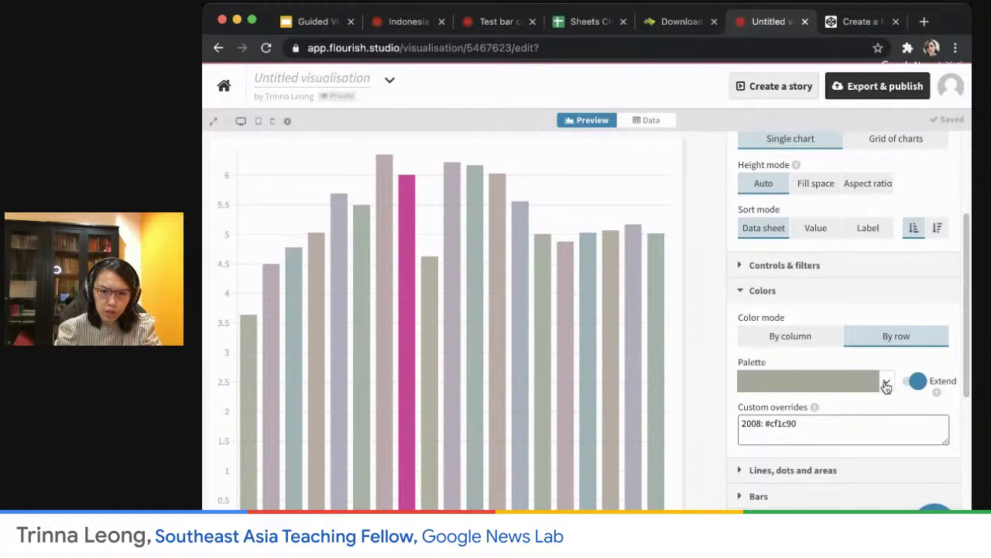
{"action": "left_click", "coordinate": [887, 387]}
{"action": "left_click", "coordinate": [841, 418]}
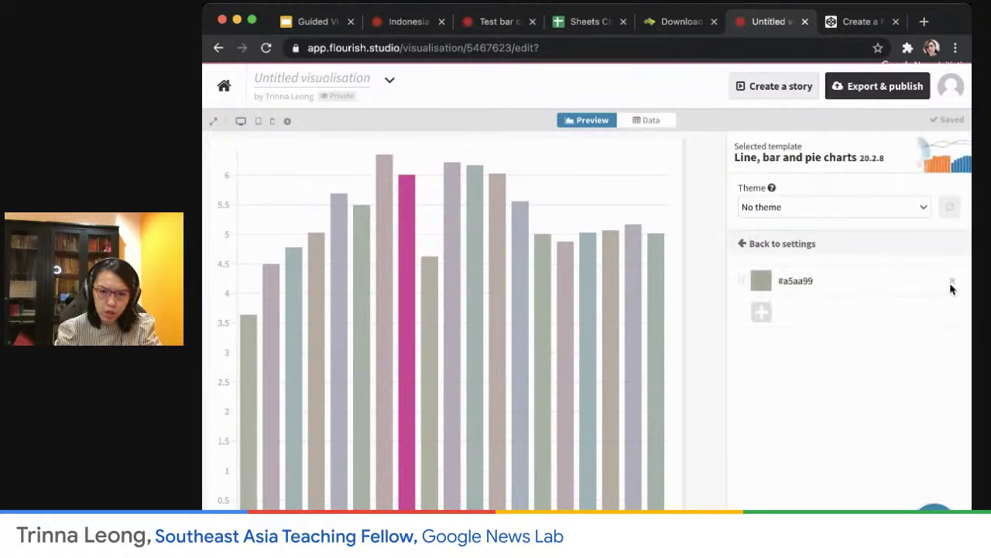
{"action": "left_click", "coordinate": [742, 243]}
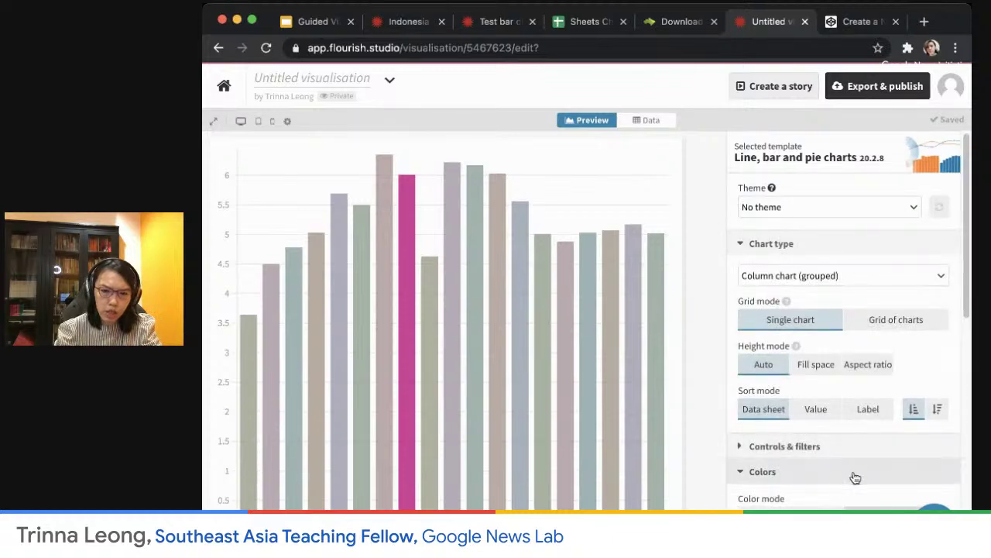
Apply the Rainbow palette to the chart's bars.
{"action": "scroll", "coordinate": [852, 476], "scroll_direction": "down", "scroll_amount": 2}
{"action": "scroll", "coordinate": [859, 479], "scroll_direction": "down", "scroll_amount": 3}
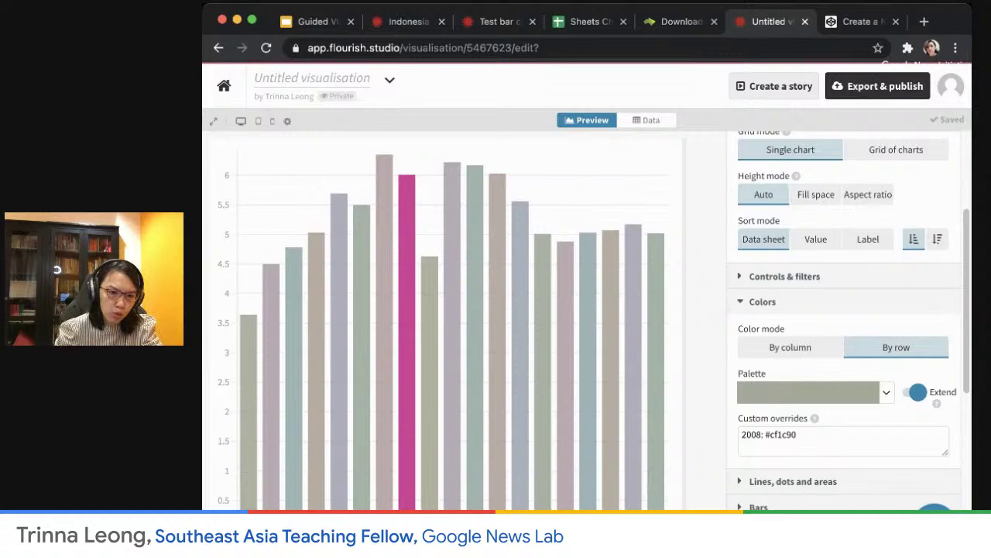
{"action": "left_click", "coordinate": [888, 394]}
{"action": "scroll", "coordinate": [888, 394], "scroll_direction": "down", "scroll_amount": 1}
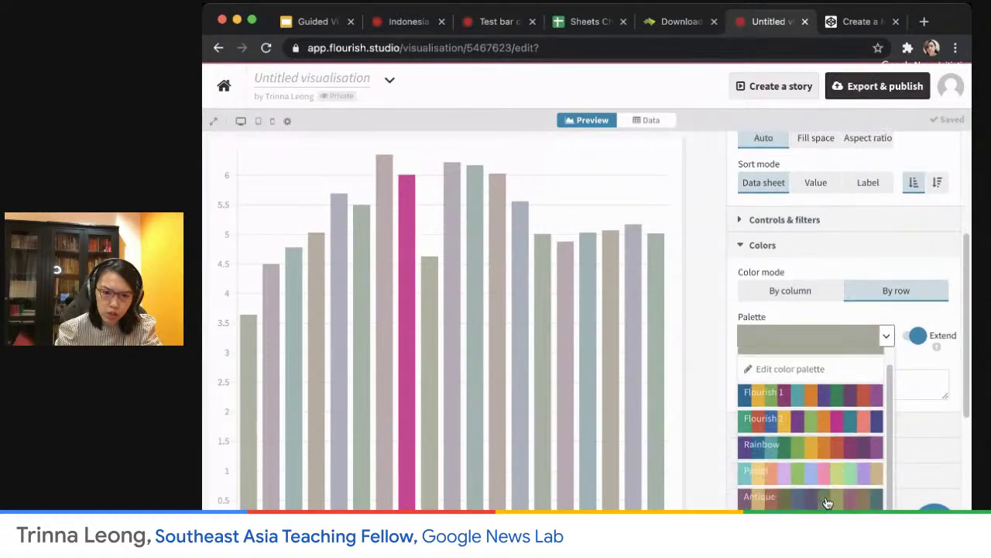
{"action": "left_click", "coordinate": [809, 444]}
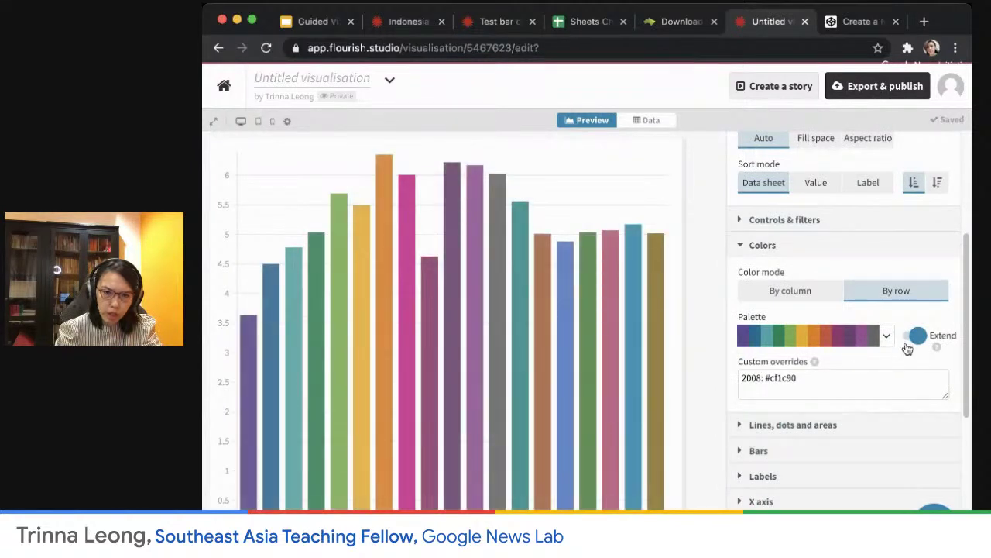
Edit the Rainbow palette and remove every color except the purple #5f4690.
{"action": "left_click", "coordinate": [887, 337]}
{"action": "left_click", "coordinate": [844, 367]}
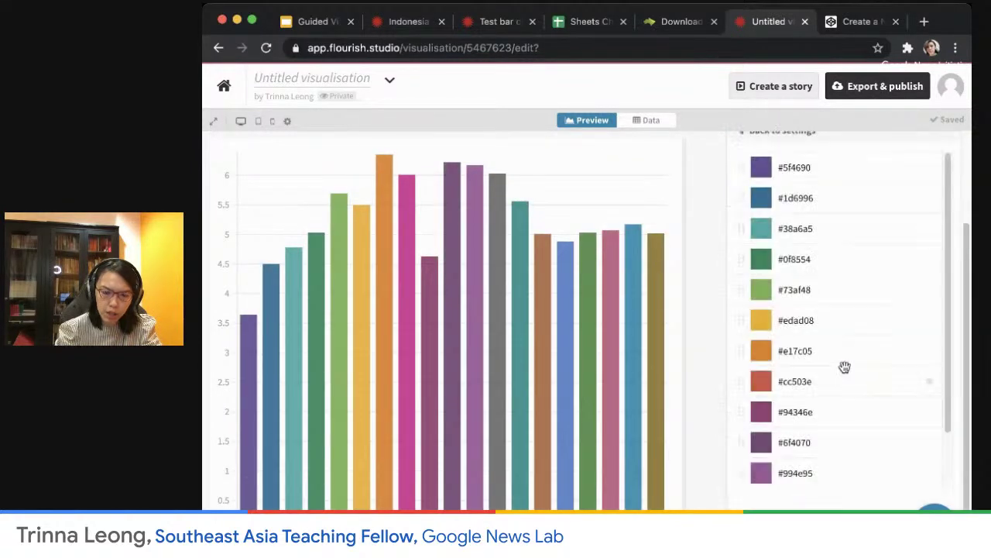
{"action": "left_click", "coordinate": [931, 445]}
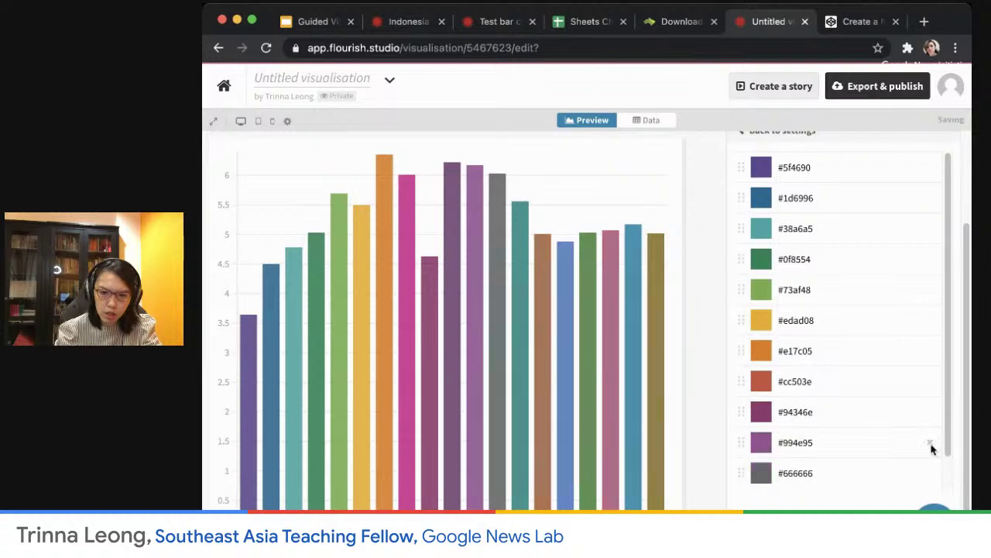
{"action": "left_click", "coordinate": [931, 447]}
{"action": "left_click", "coordinate": [930, 442]}
{"action": "left_click", "coordinate": [938, 440]}
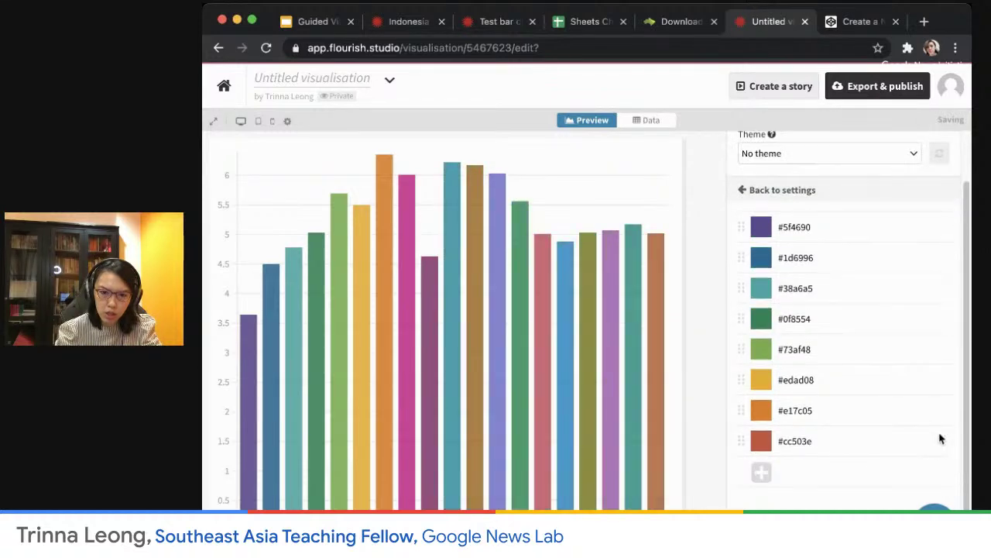
{"action": "left_click", "coordinate": [940, 412]}
{"action": "left_click", "coordinate": [940, 408]}
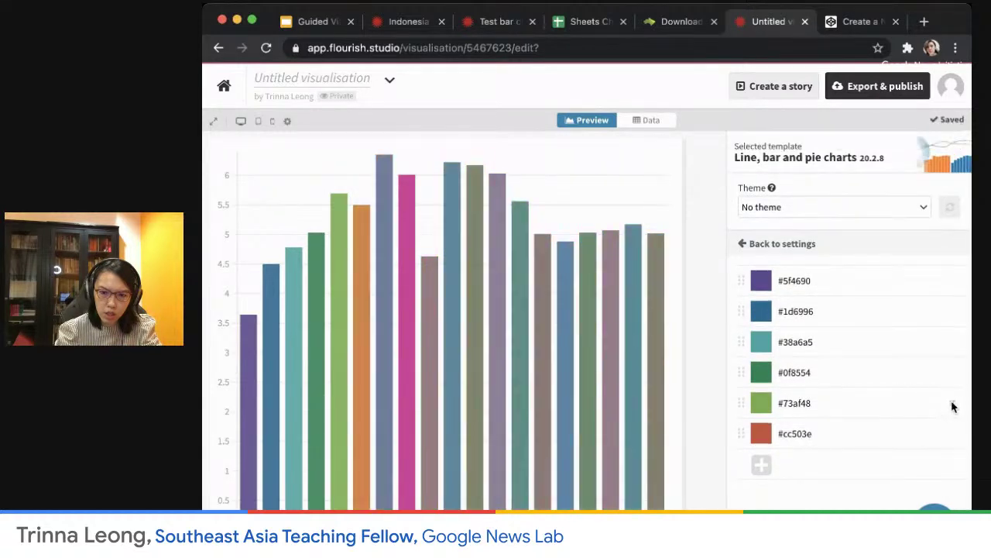
{"action": "left_click", "coordinate": [953, 405]}
{"action": "left_click", "coordinate": [952, 403]}
{"action": "left_click", "coordinate": [952, 373]}
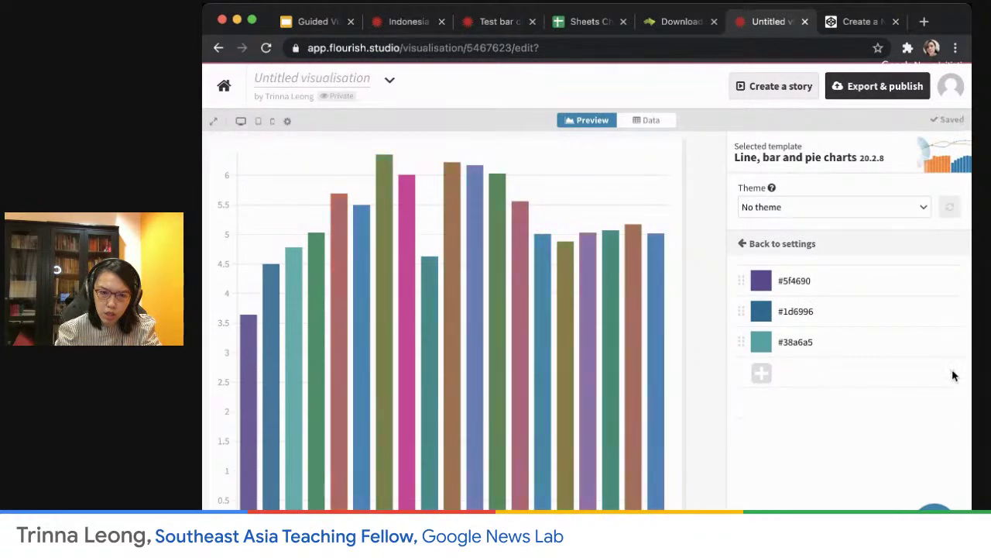
{"action": "left_click", "coordinate": [953, 343]}
{"action": "left_click", "coordinate": [952, 312]}
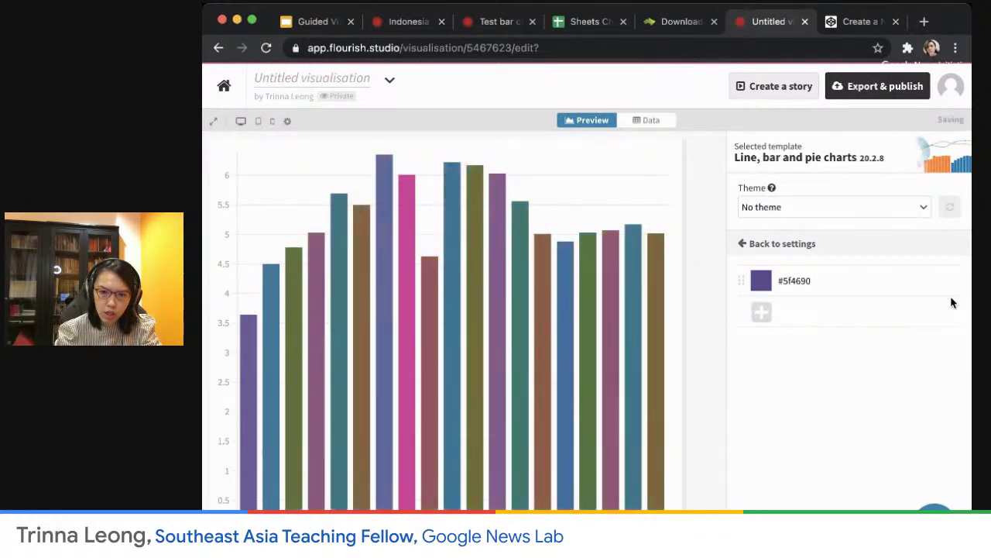
{"action": "left_click", "coordinate": [953, 282]}
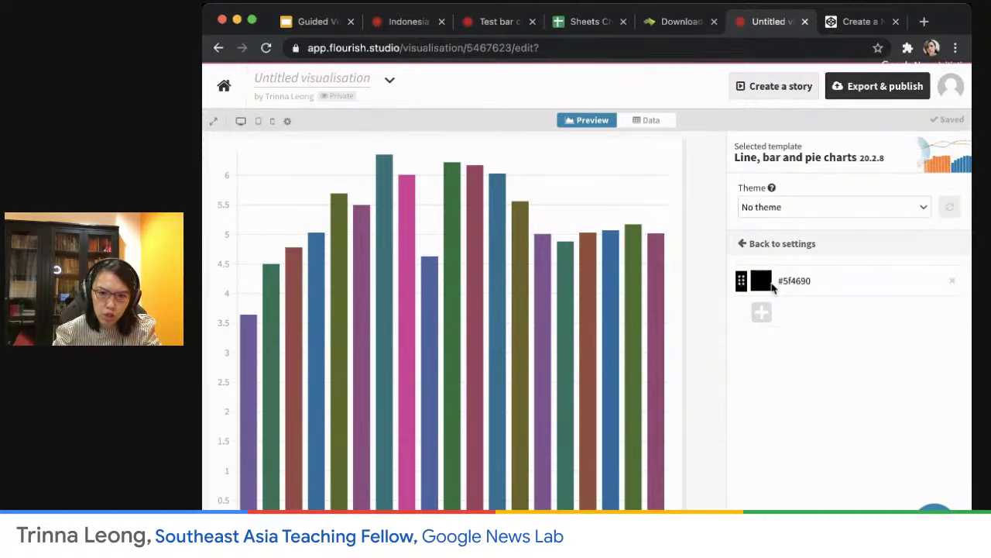
Look up the palette's hex color in the existing Indonesia GDP Growth chart.
{"action": "left_click", "coordinate": [742, 248]}
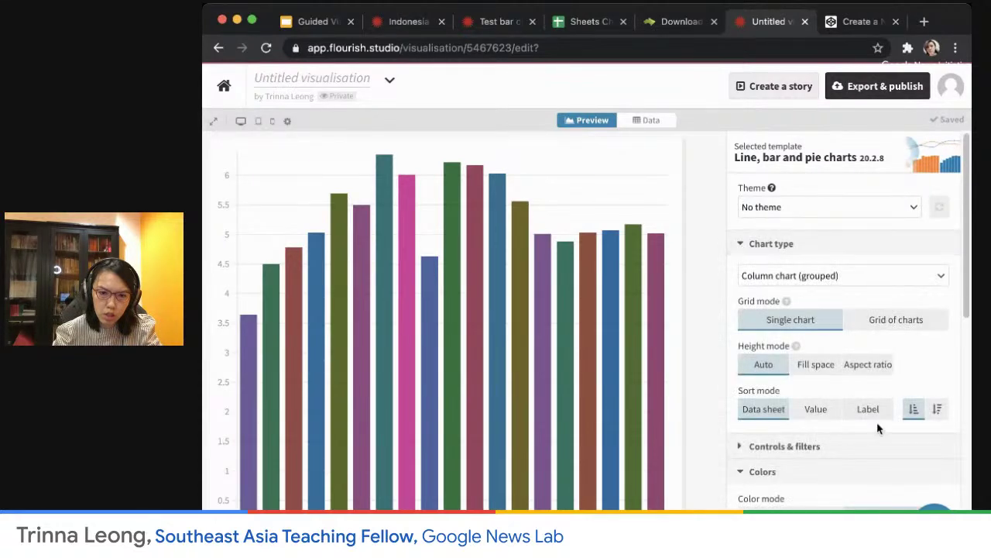
{"action": "scroll", "coordinate": [837, 452], "scroll_direction": "down", "scroll_amount": 3}
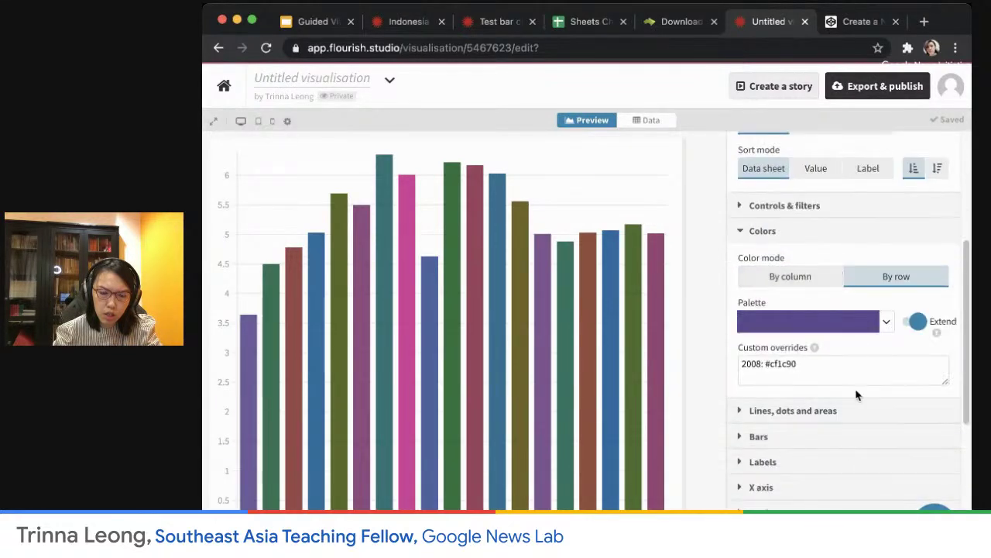
{"action": "left_click", "coordinate": [887, 322]}
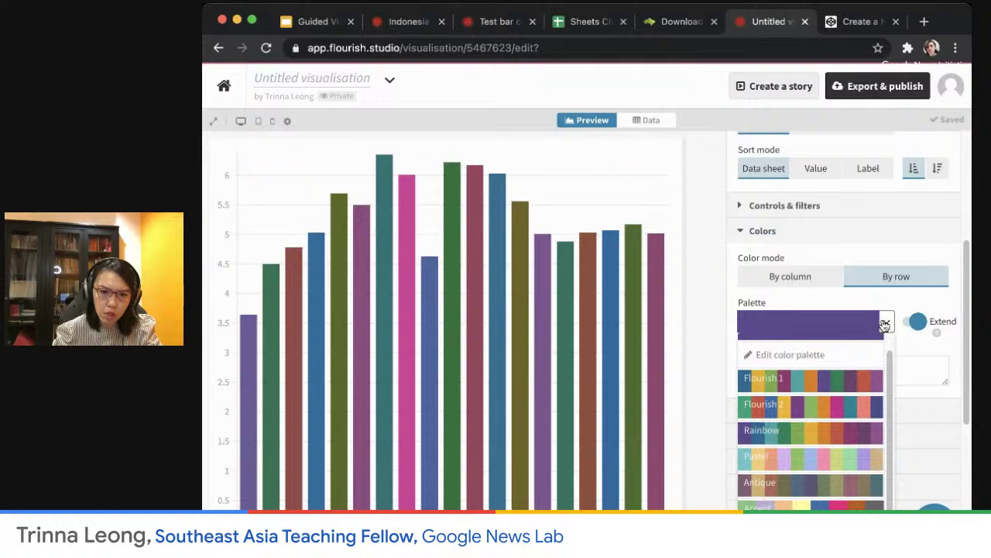
{"action": "left_click", "coordinate": [403, 23]}
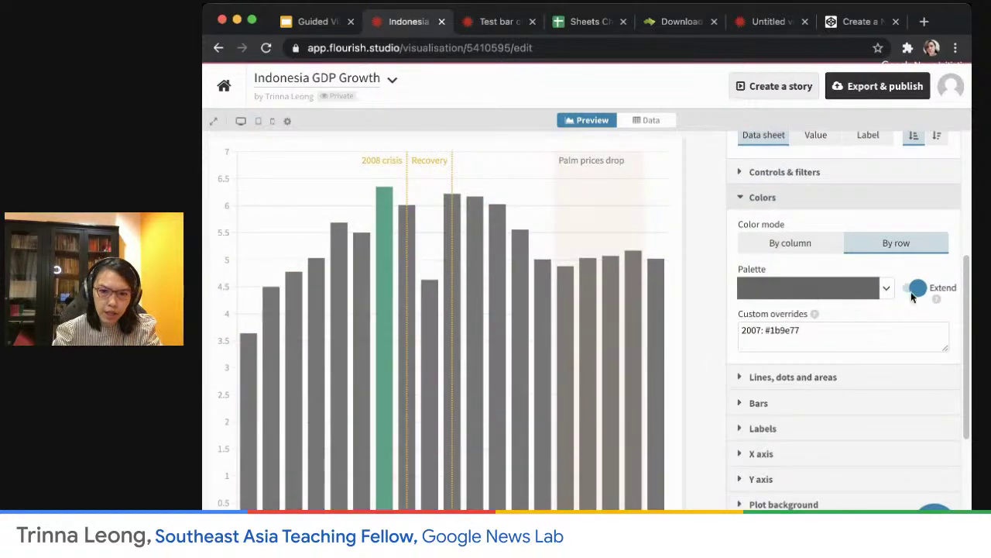
{"action": "left_click", "coordinate": [884, 291]}
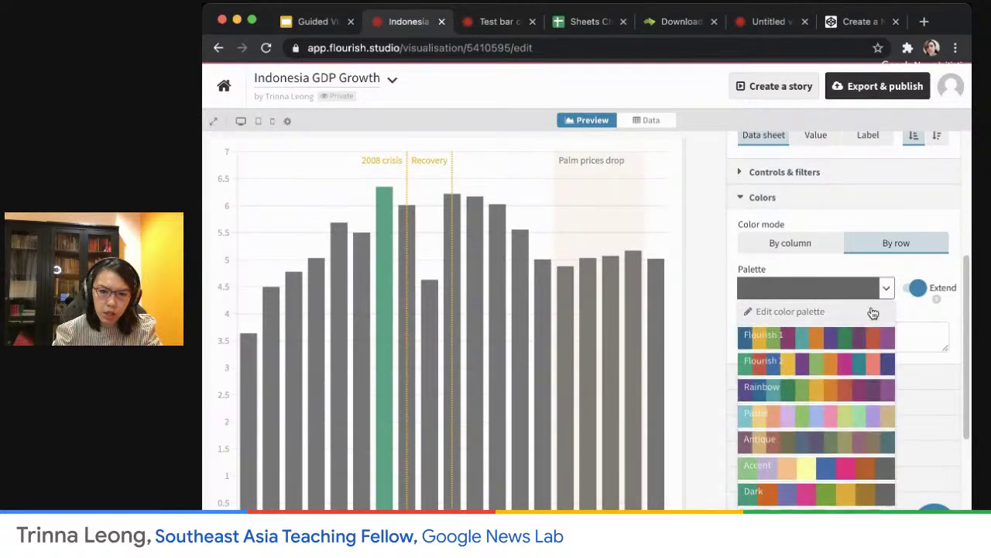
{"action": "left_click", "coordinate": [869, 313]}
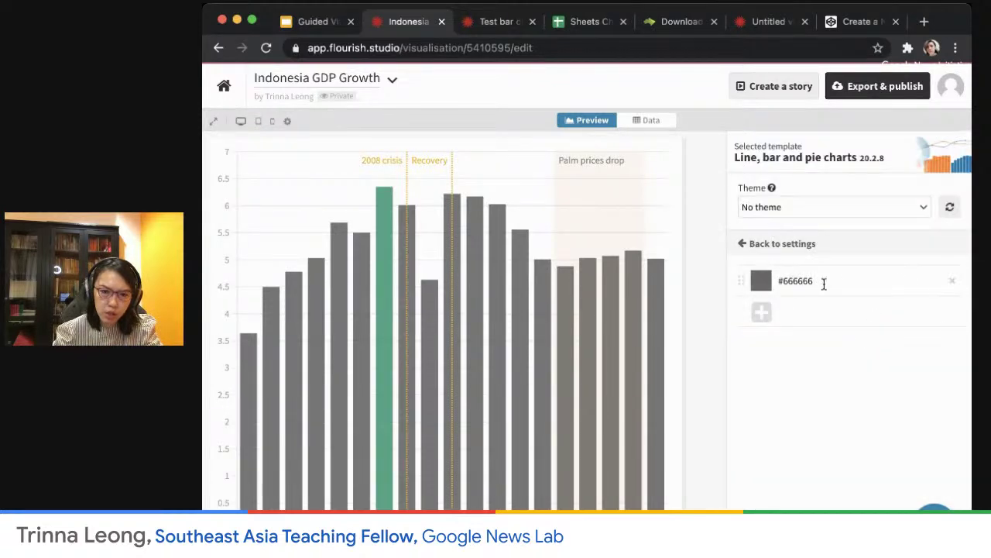
Back in the untitled visualisation, replace the remaining palette color with #666666 and return to the chart settings.
{"action": "left_click", "coordinate": [765, 22]}
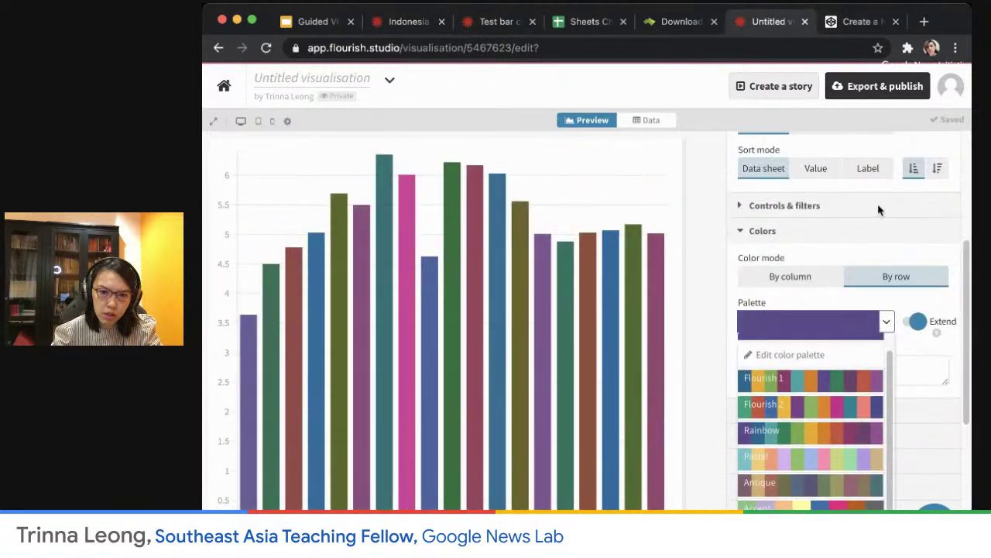
{"action": "left_click", "coordinate": [852, 354]}
{"action": "left_click", "coordinate": [844, 280]}
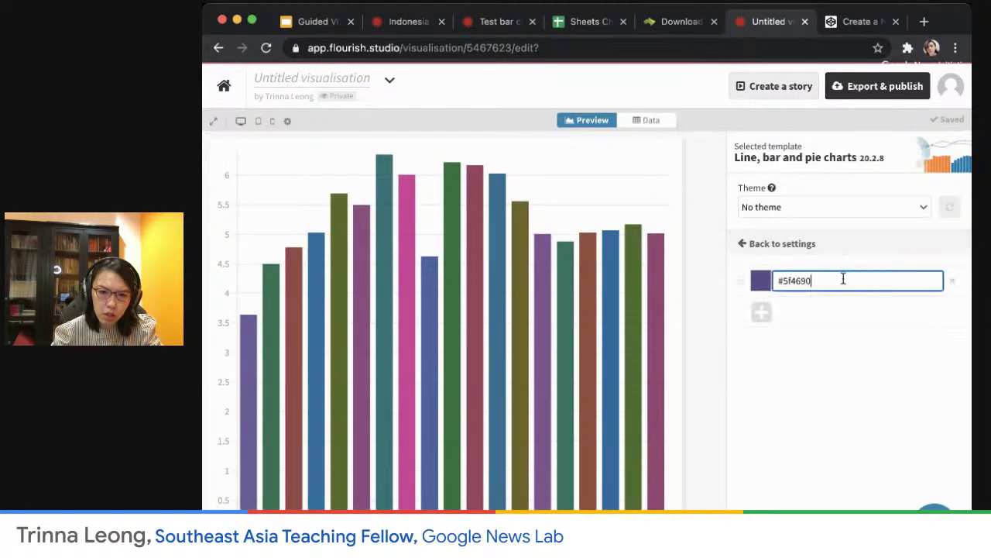
{"action": "key", "text": "Return"}
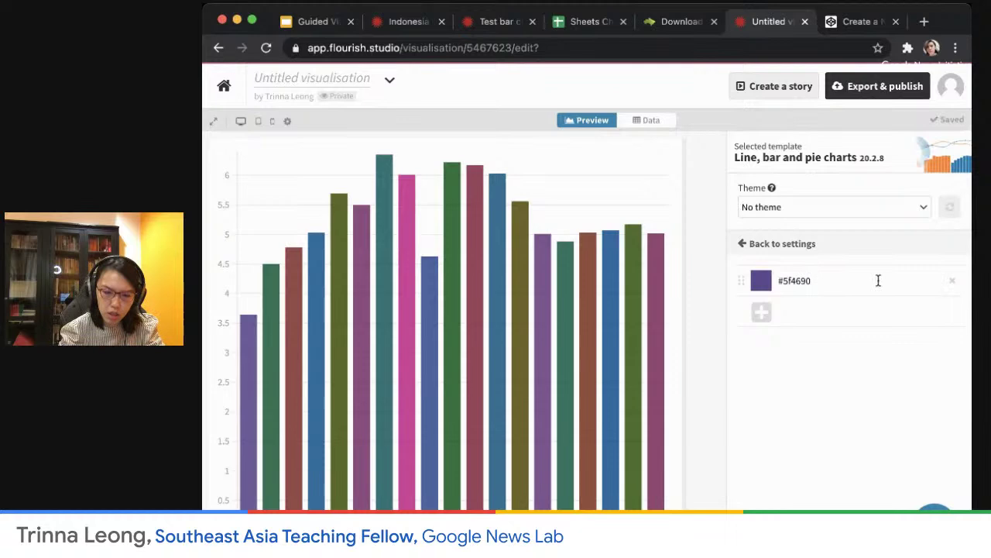
{"action": "left_click", "coordinate": [879, 281]}
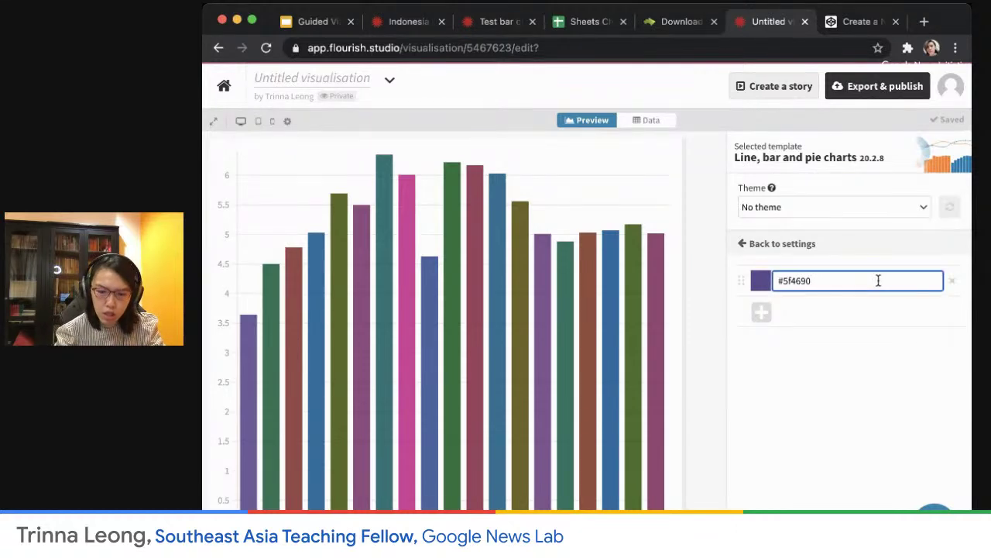
{"action": "type", "text": "#66666"}
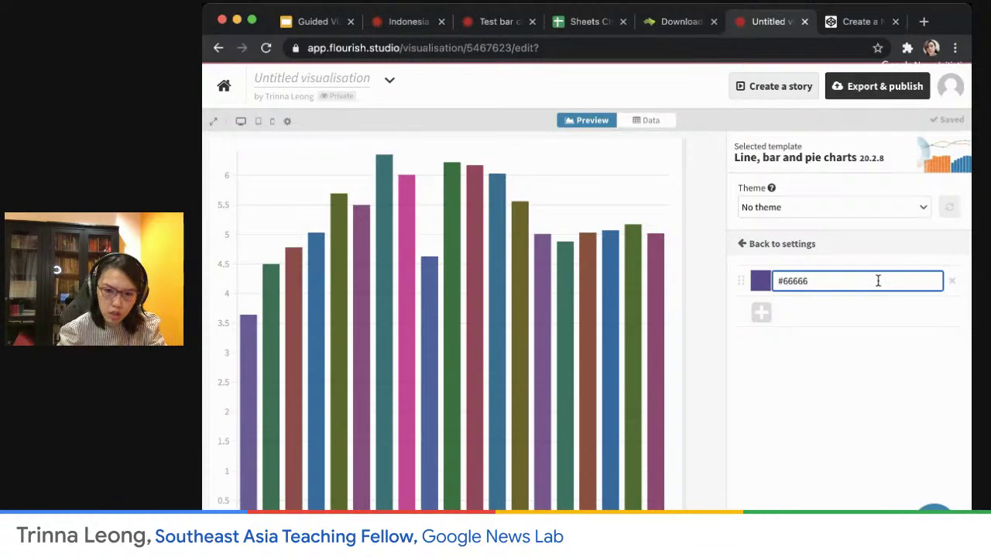
{"action": "key", "text": "Return"}
{"action": "left_click", "coordinate": [826, 278]}
{"action": "key", "text": "super+a"}
{"action": "type", "text": "#66666"}
{"action": "key", "text": "Return"}
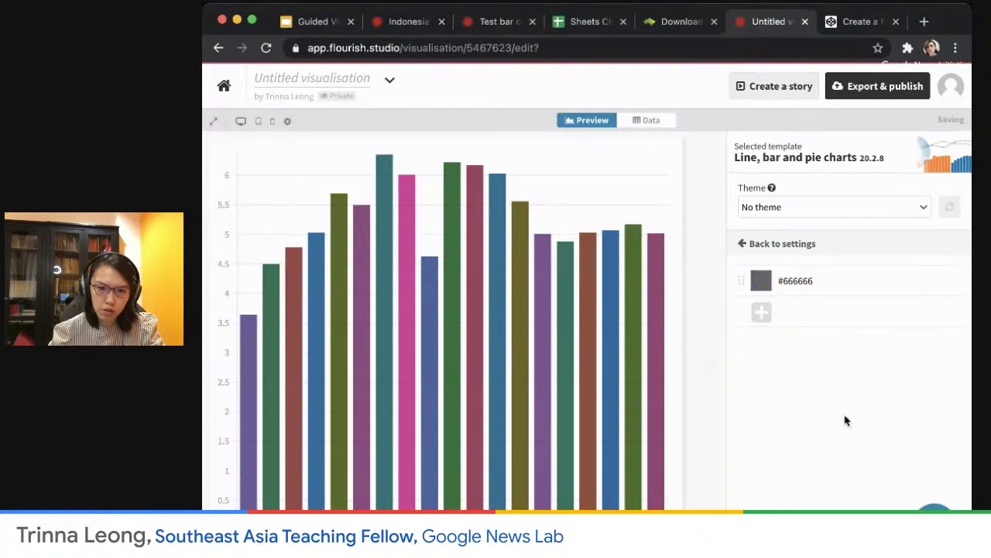
{"action": "left_click", "coordinate": [745, 243]}
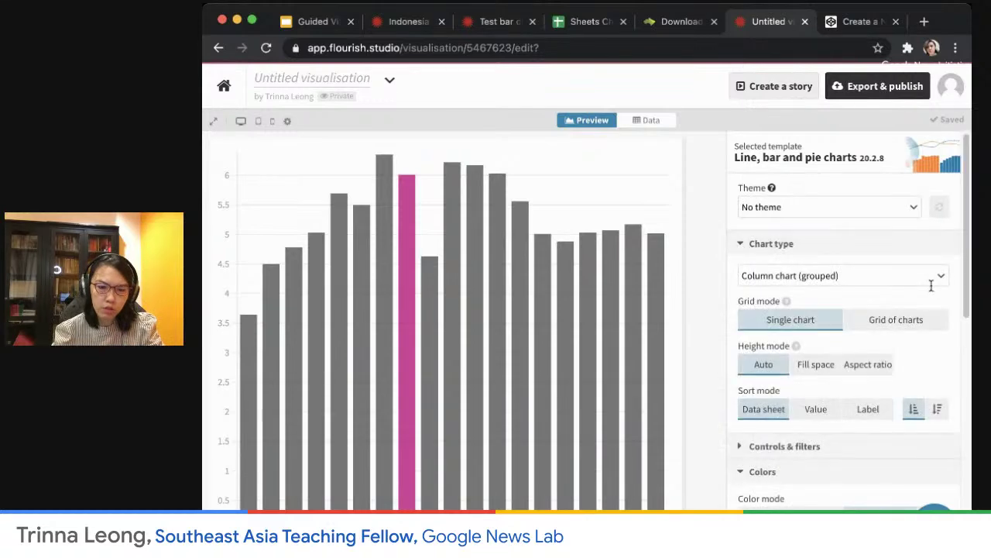
Check the custom override against the 2008 bar in the chart and collapse the color settings.
{"action": "scroll", "coordinate": [875, 442], "scroll_direction": "down", "scroll_amount": 2}
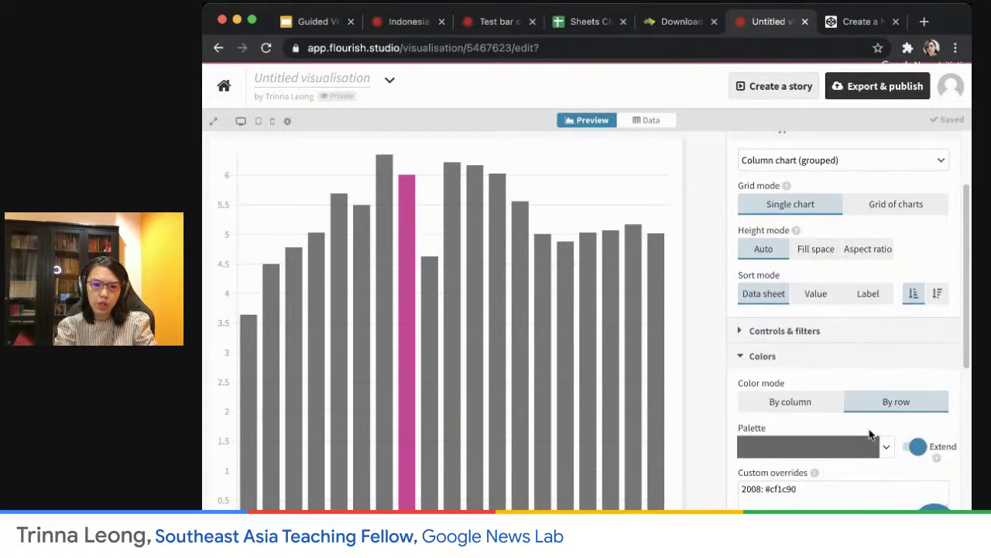
{"action": "scroll", "coordinate": [869, 434], "scroll_direction": "down", "scroll_amount": 1}
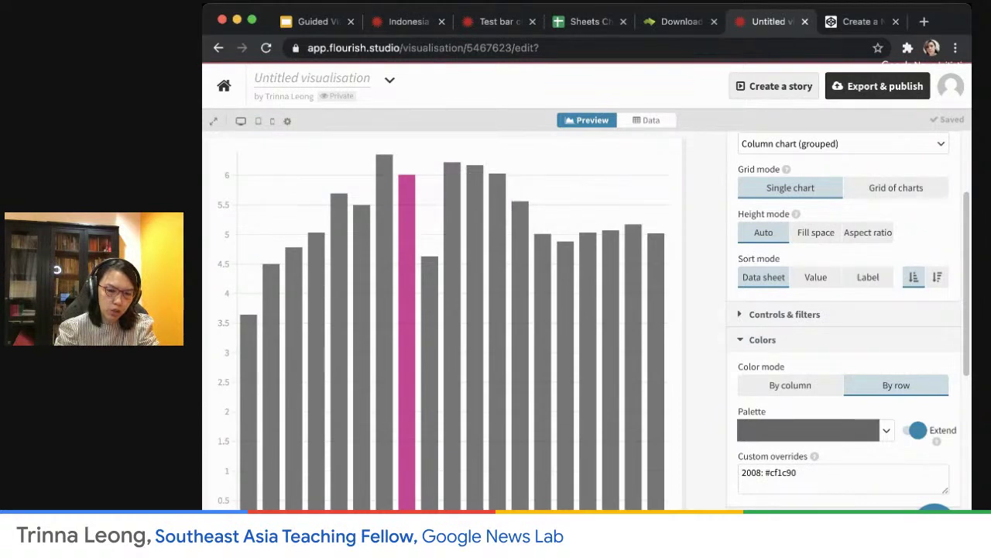
{"action": "left_click", "coordinate": [811, 474]}
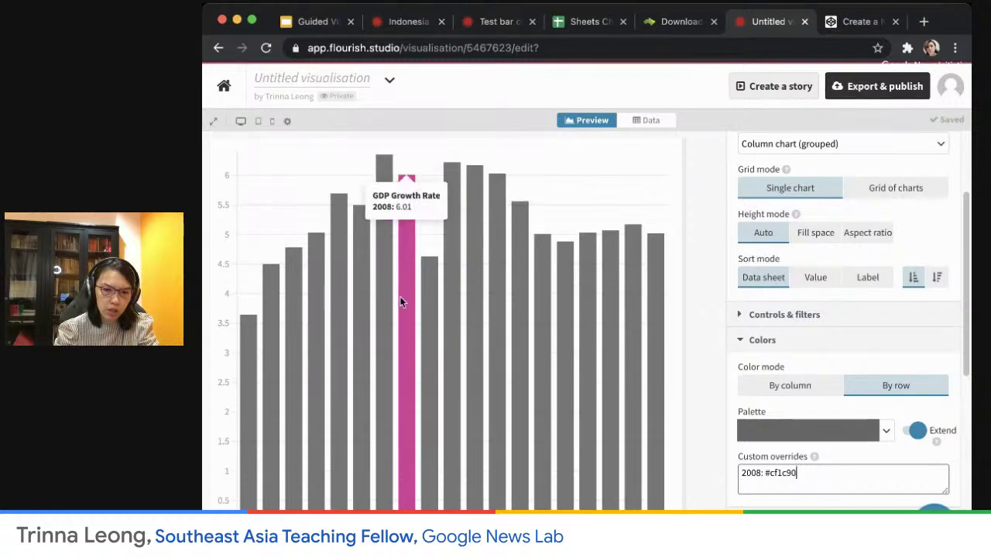
{"action": "left_click", "coordinate": [745, 341]}
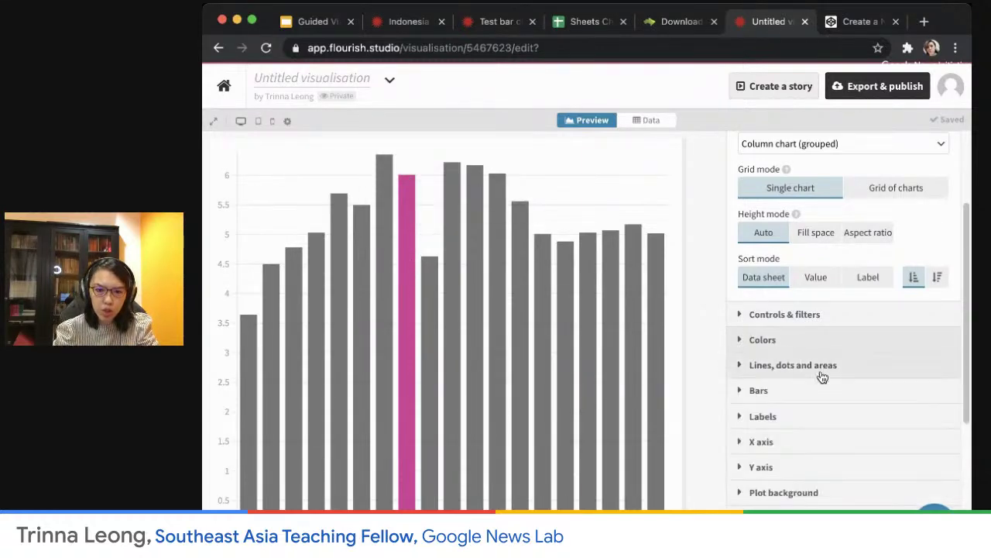
Open the annotation settings and turn on highlights on the x axis.
{"action": "scroll", "coordinate": [838, 433], "scroll_direction": "down", "scroll_amount": 3}
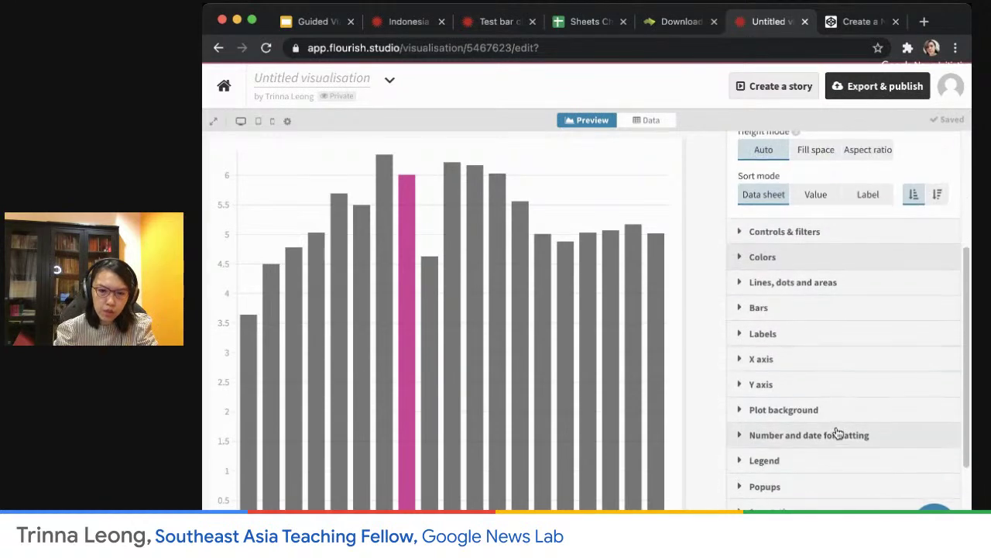
{"action": "scroll", "coordinate": [837, 433], "scroll_direction": "down", "scroll_amount": 1}
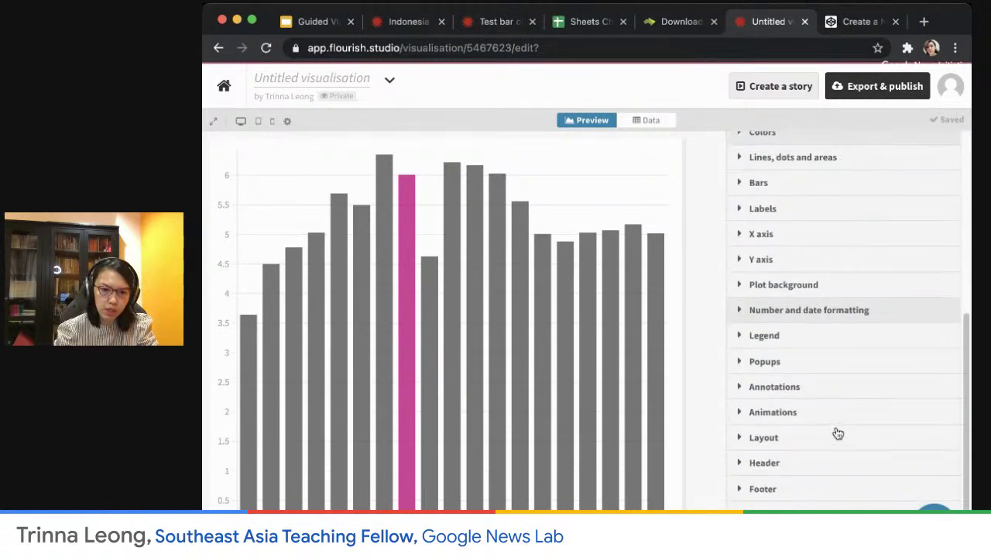
{"action": "left_click", "coordinate": [742, 388]}
{"action": "scroll", "coordinate": [842, 423], "scroll_direction": "down", "scroll_amount": 2}
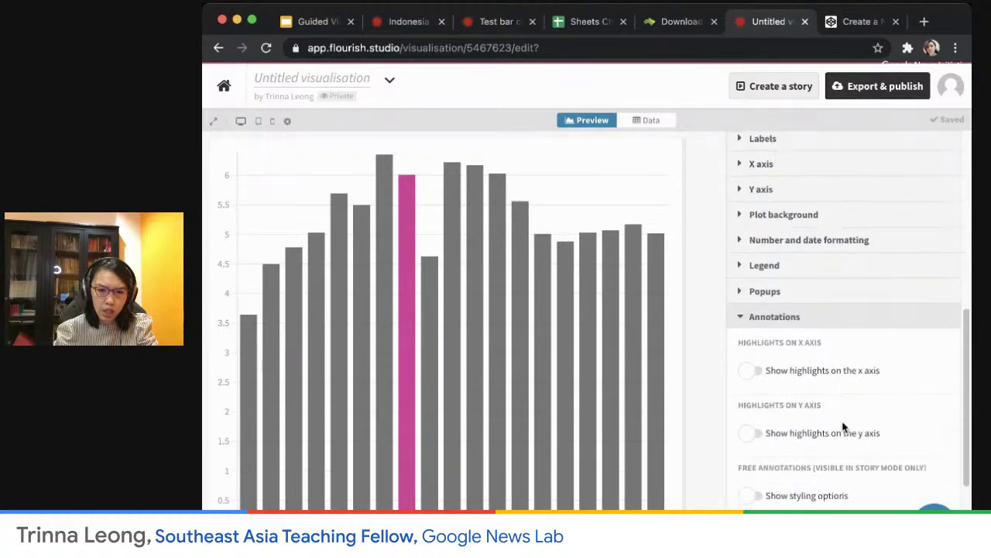
{"action": "scroll", "coordinate": [843, 426], "scroll_direction": "down", "scroll_amount": 1}
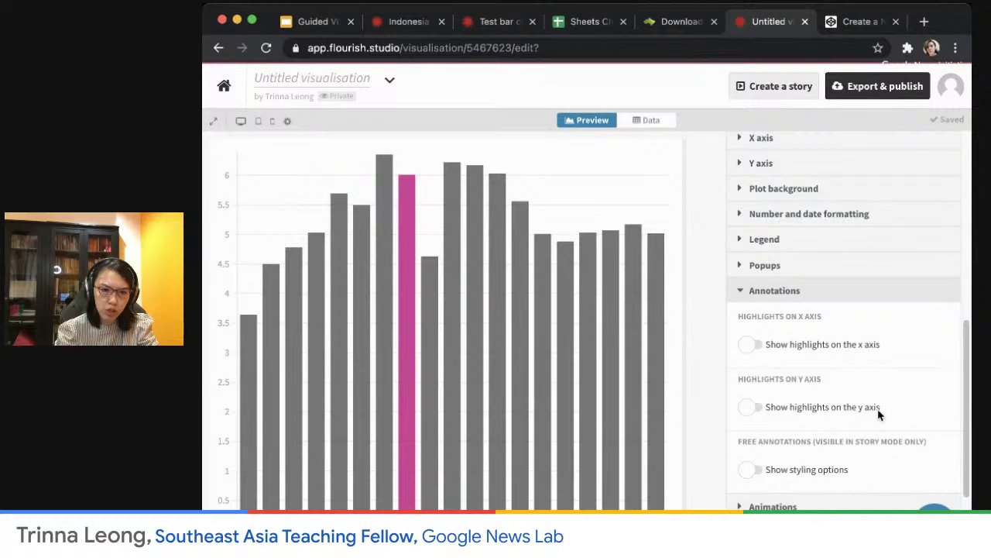
{"action": "left_click", "coordinate": [752, 343]}
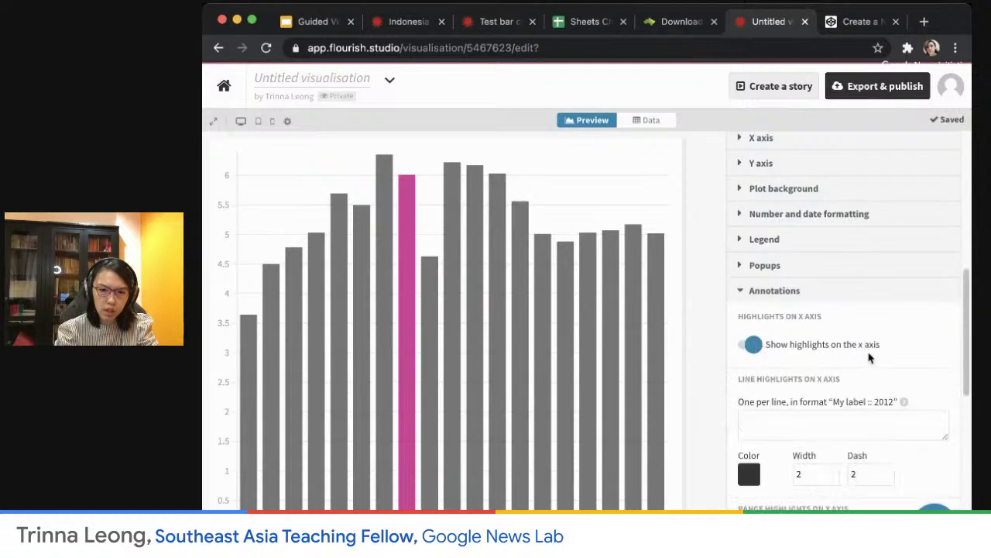
Add the line highlight "Post recovery::2009" on the x axis.
{"action": "scroll", "coordinate": [885, 365], "scroll_direction": "down", "scroll_amount": 1}
{"action": "left_click", "coordinate": [831, 368]}
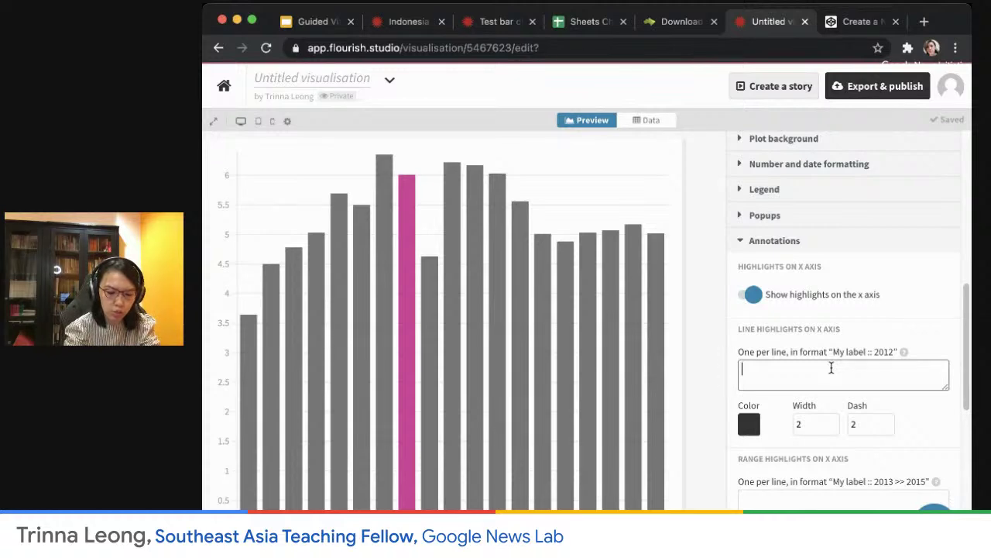
{"action": "type", "text": "os"}
{"action": "type", "text": "t econ"}
{"action": "key", "text": "BackSpace"}
{"action": "key", "text": "BackSpace"}
{"action": "key", "text": "BackSpace"}
{"action": "type", "text": "recovery"}
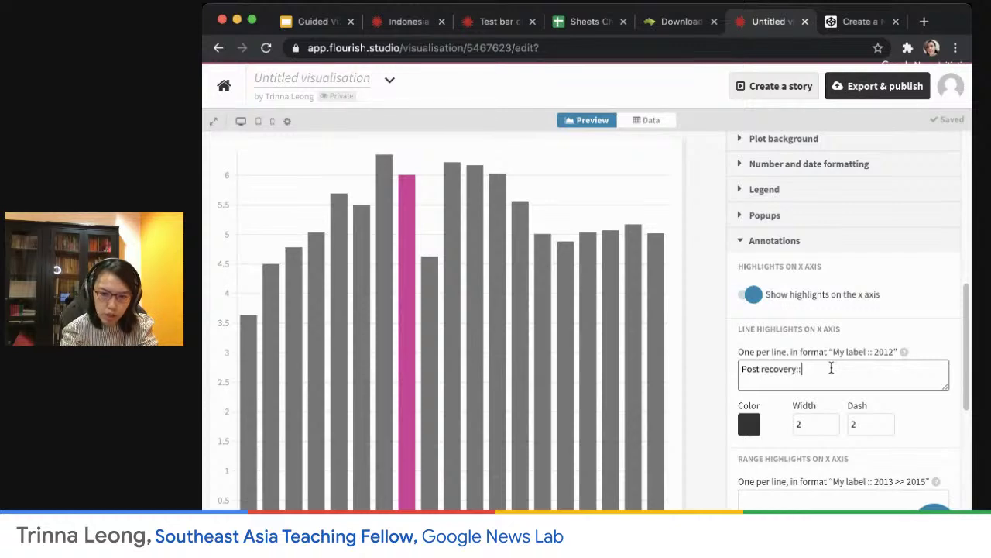
{"action": "type", "text": "::"}
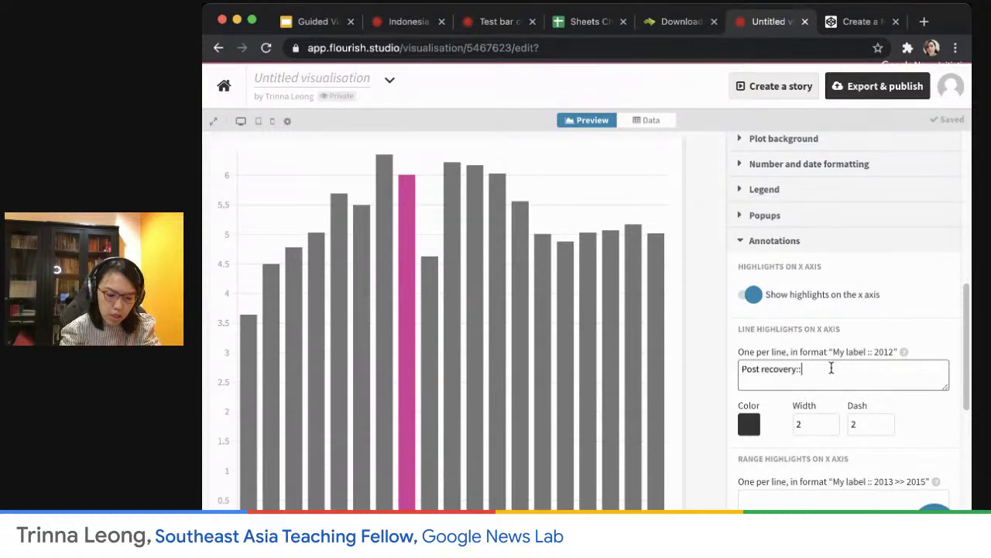
{"action": "type", "text": "2009"}
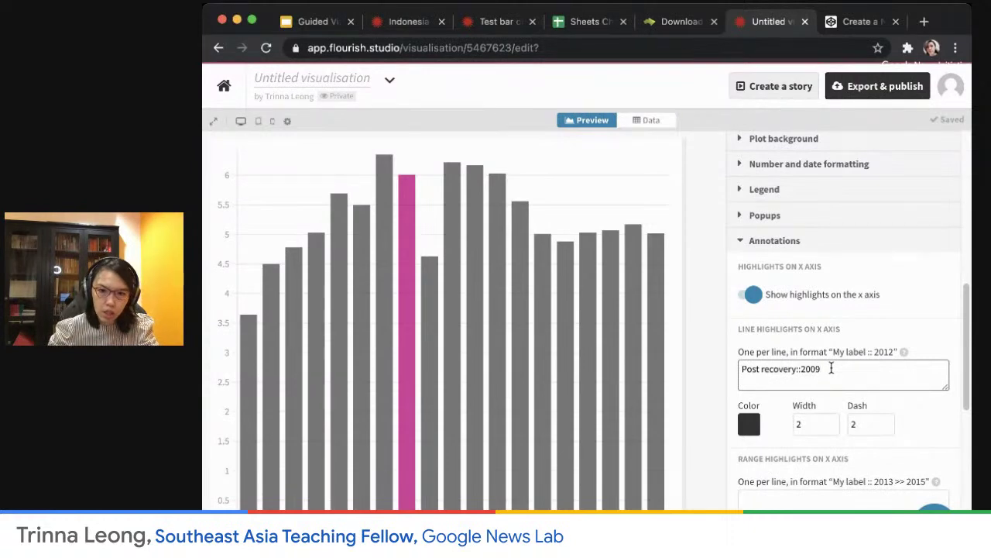
{"action": "left_click", "coordinate": [933, 428]}
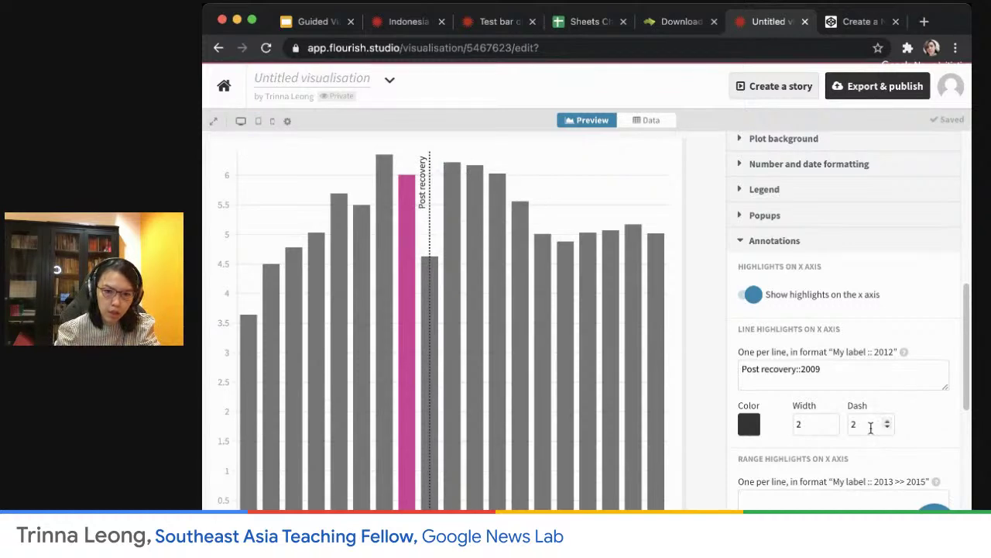
{"action": "scroll", "coordinate": [914, 450], "scroll_direction": "down", "scroll_amount": 1}
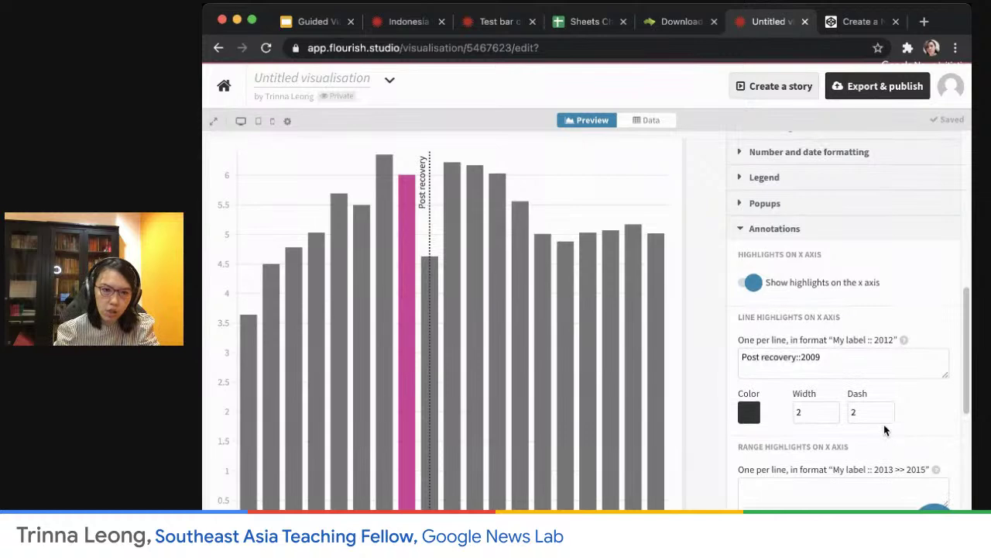
Add the range highlight "Unemployment crisis::2014>>2015" on the x axis and apply it to the chart.
{"action": "scroll", "coordinate": [890, 433], "scroll_direction": "down", "scroll_amount": 1}
{"action": "scroll", "coordinate": [894, 430], "scroll_direction": "down", "scroll_amount": 1}
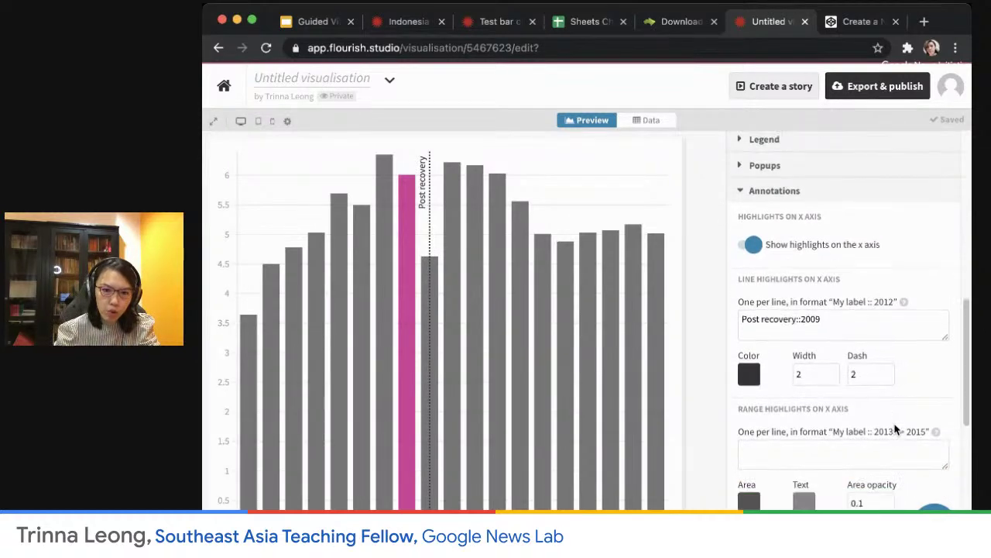
{"action": "left_click", "coordinate": [823, 396]}
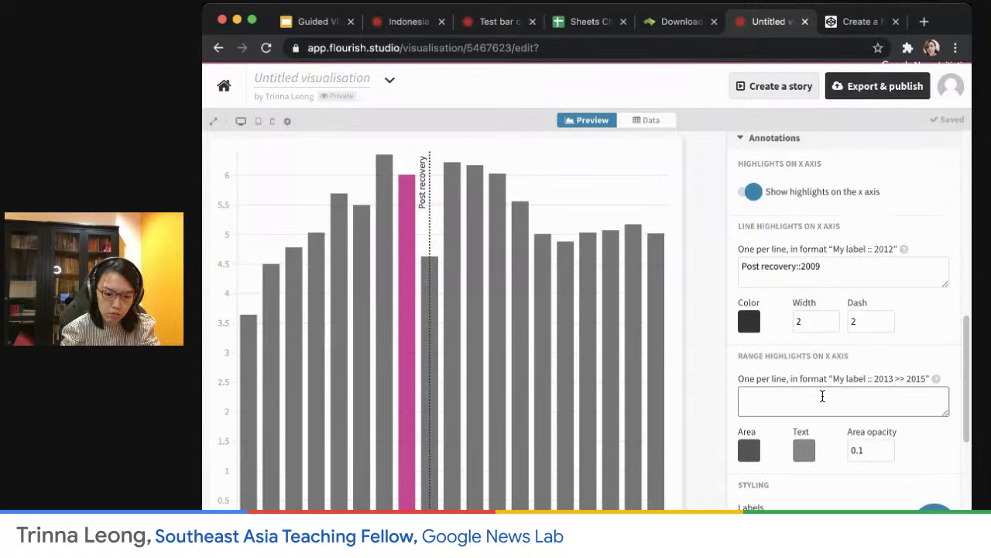
{"action": "type", "text": "nemployment"}
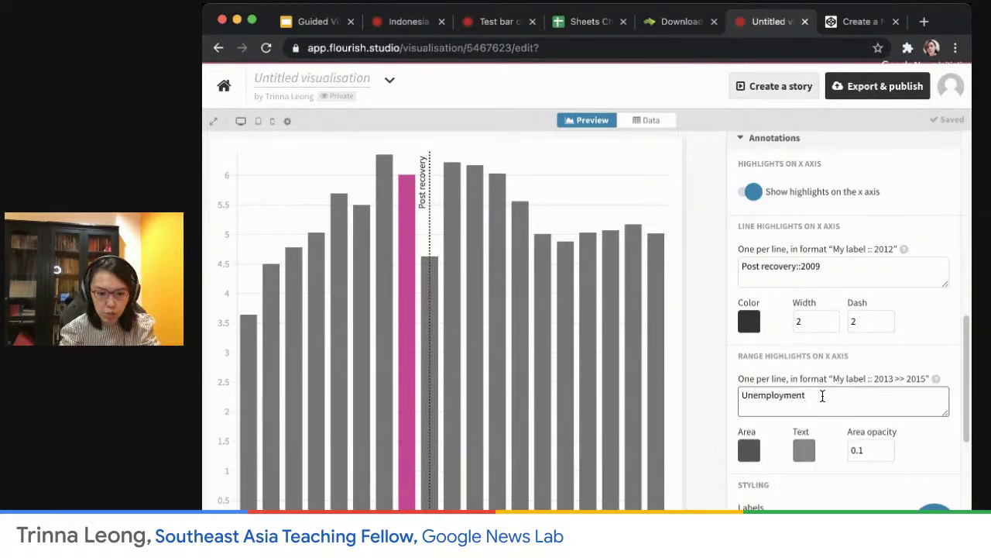
{"action": "type", "text": " crisis::"}
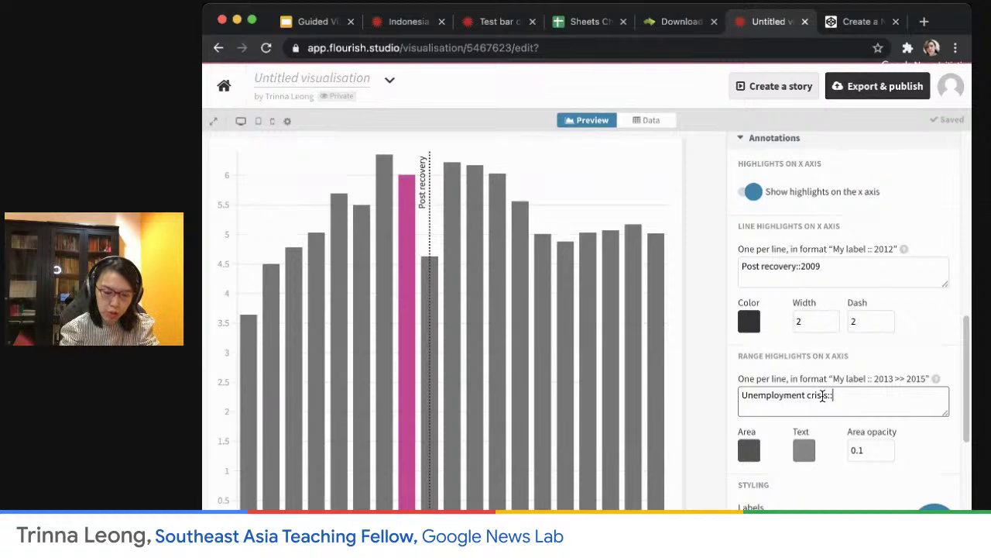
{"action": "type", "text": "201"}
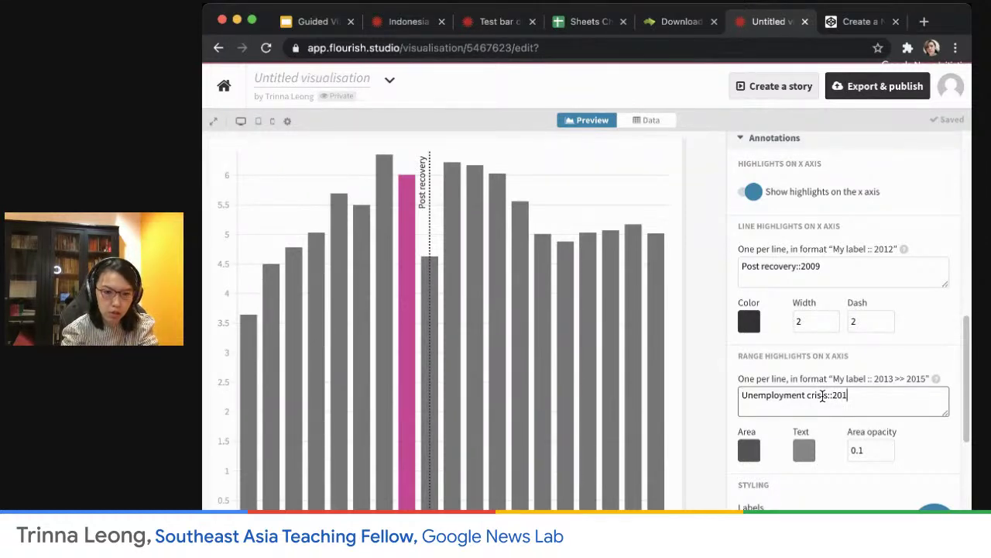
{"action": "type", "text": "4"}
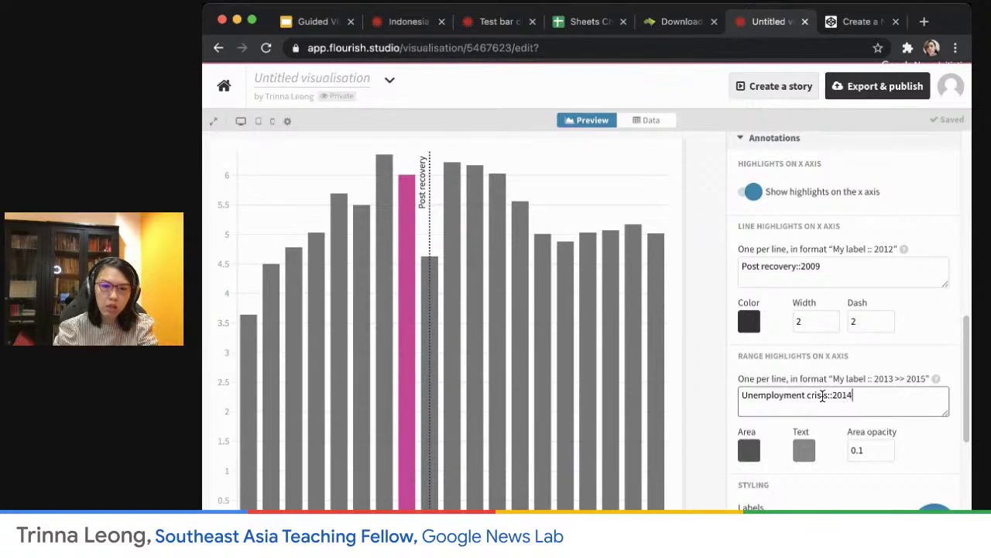
{"action": "left_click", "coordinate": [947, 460]}
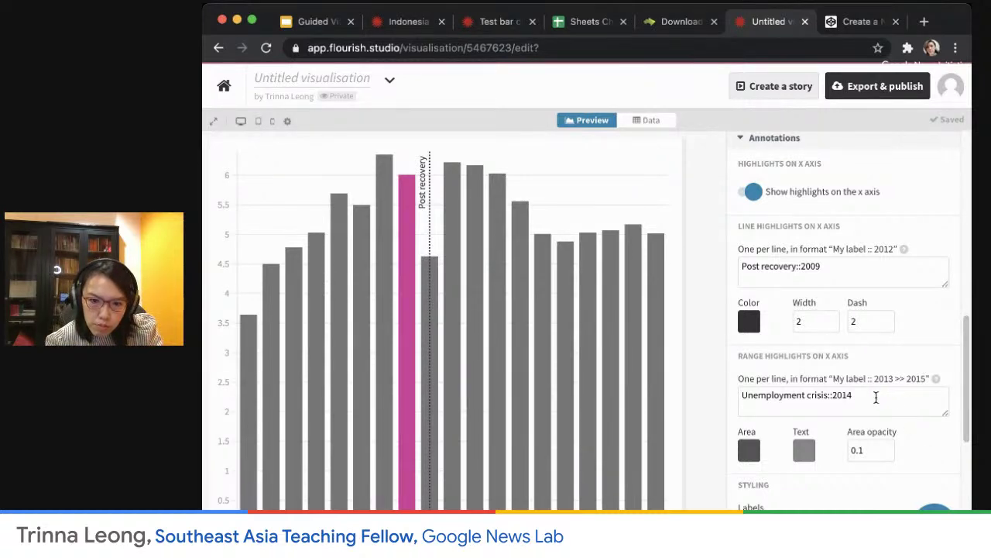
{"action": "left_click", "coordinate": [877, 396]}
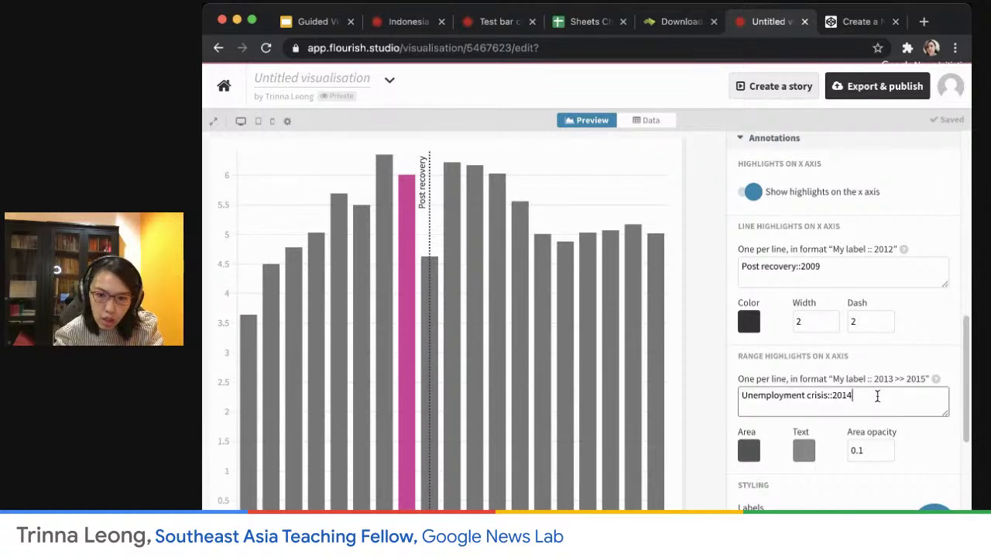
{"action": "type", "text": ">>2015"}
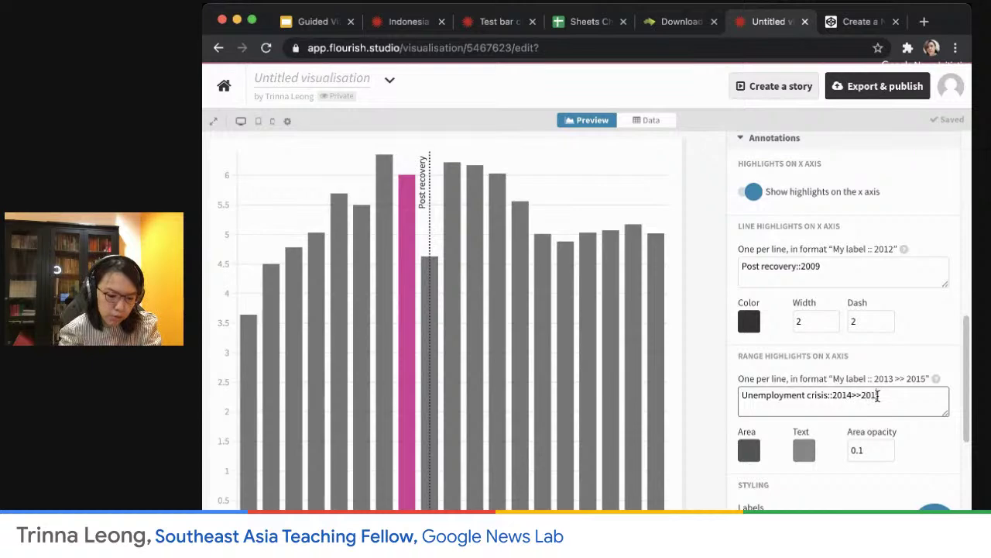
{"action": "left_click", "coordinate": [935, 456]}
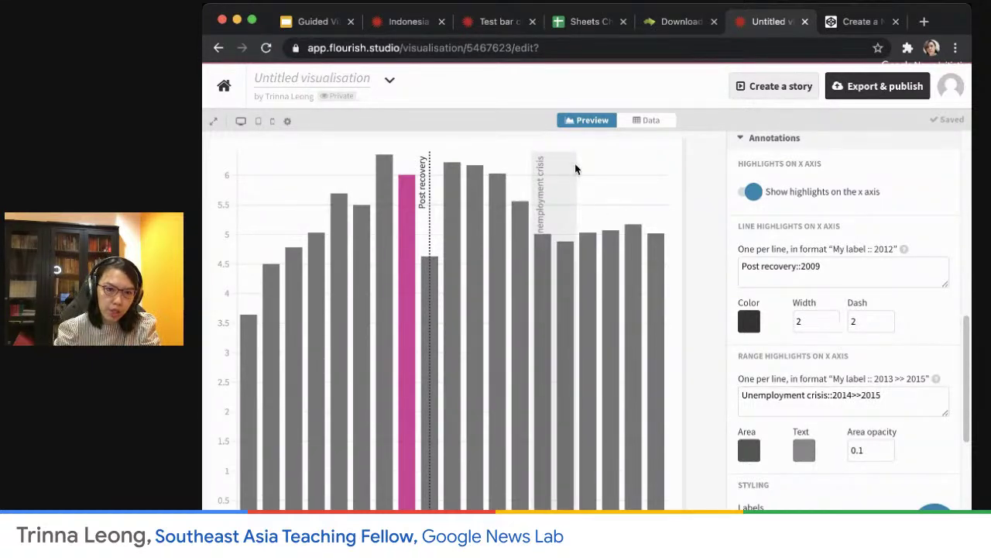
Add "Elections::2018" as a second entry on its own line in the x axis line highlights.
{"action": "left_click", "coordinate": [838, 266]}
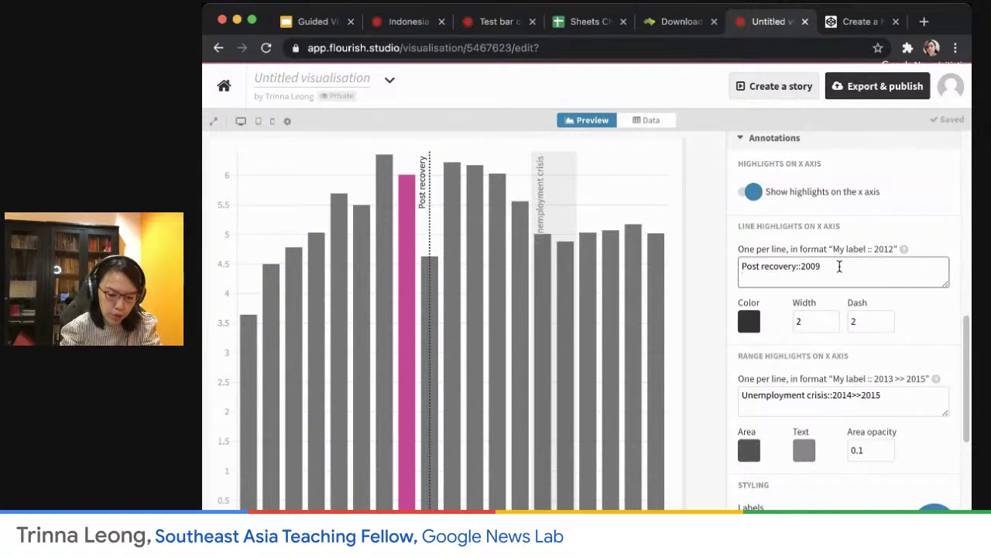
{"action": "key", "text": "Return"}
{"action": "type", "text": "Elections::2018"}
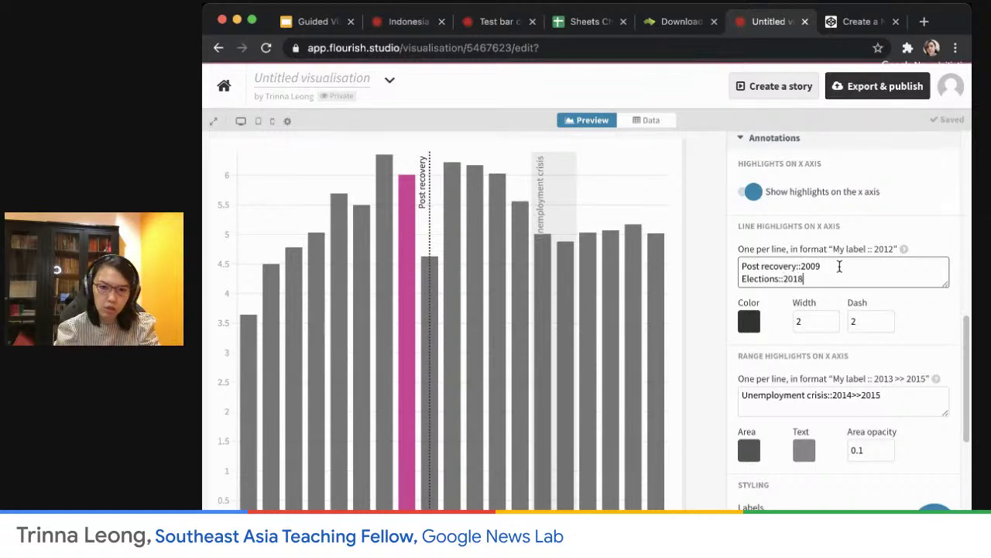
Apply the line highlight entry "Elections::2018" to the x axis of the chart.
{"action": "left_click", "coordinate": [918, 337]}
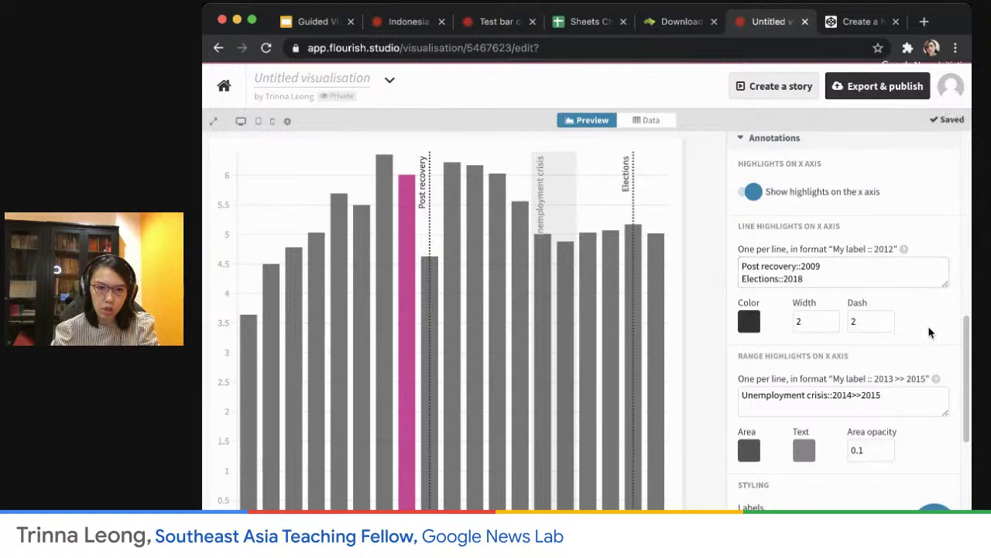
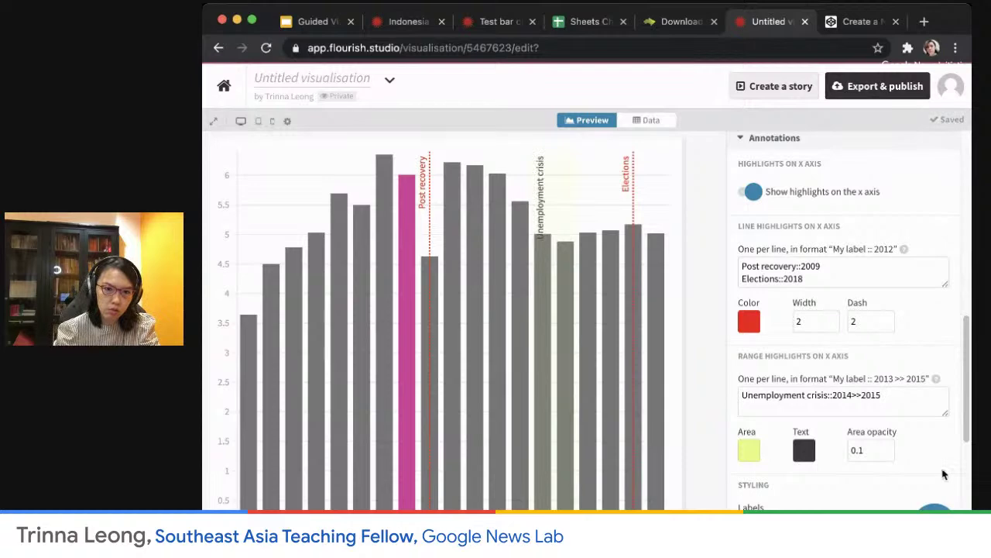
Try the lower, middle and upper positions for the highlight labels, and try switching off their vertical orientation.
{"action": "scroll", "coordinate": [942, 466], "scroll_direction": "down", "scroll_amount": 1}
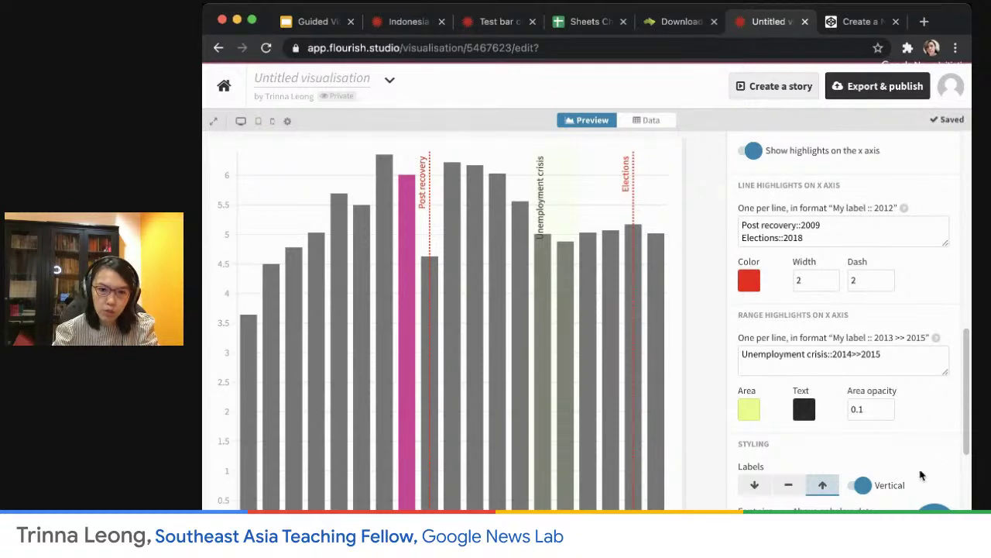
{"action": "scroll", "coordinate": [924, 474], "scroll_direction": "down", "scroll_amount": 3}
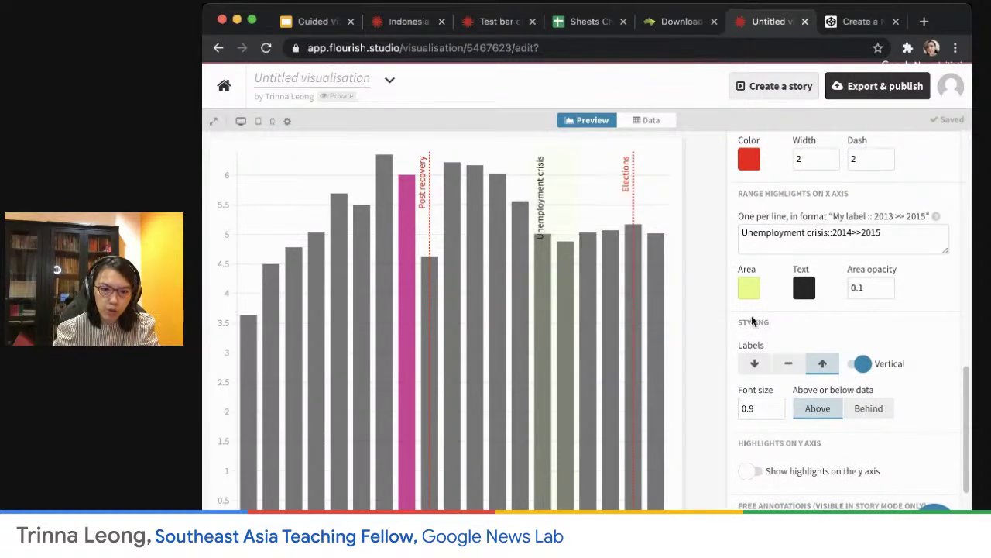
{"action": "scroll", "coordinate": [927, 345], "scroll_direction": "down", "scroll_amount": 1}
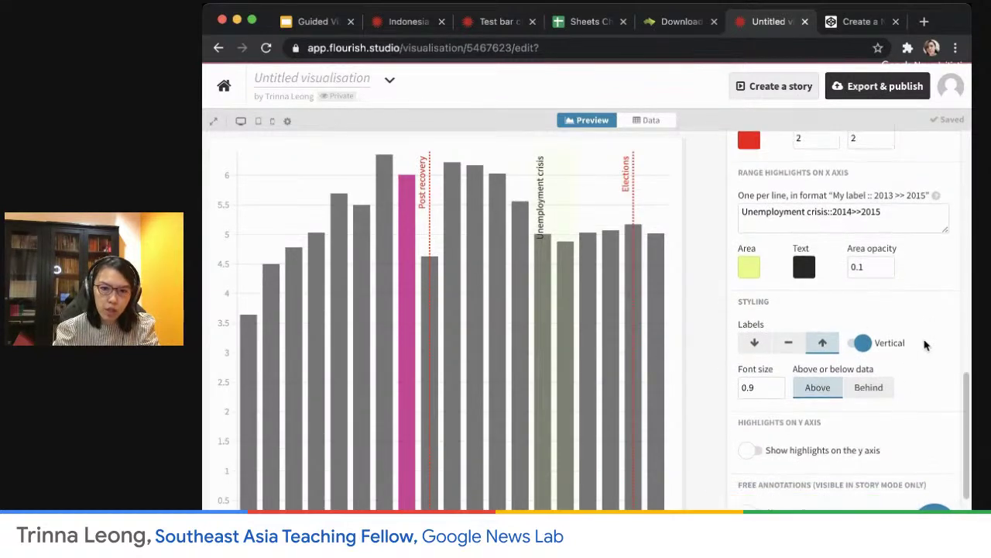
{"action": "left_click", "coordinate": [754, 348]}
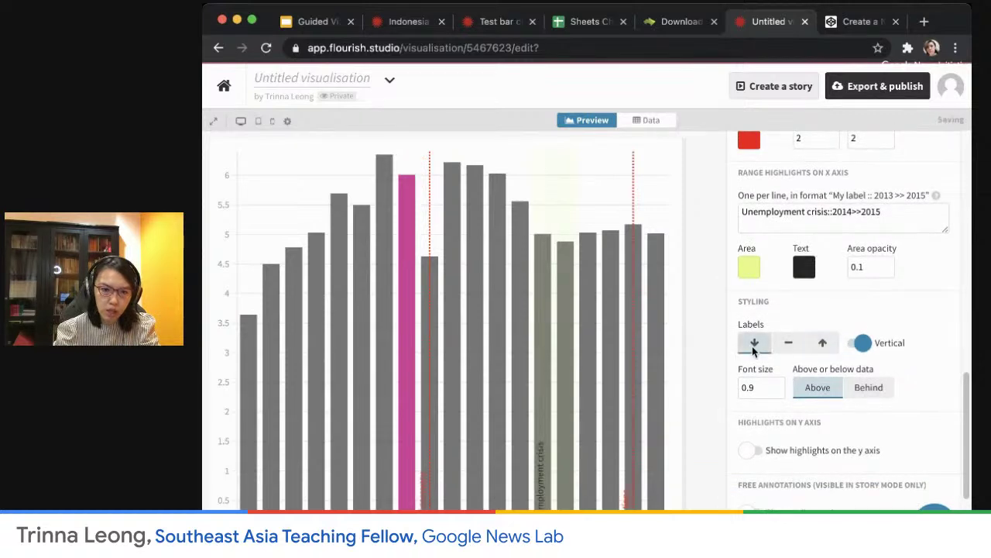
{"action": "left_click", "coordinate": [793, 348]}
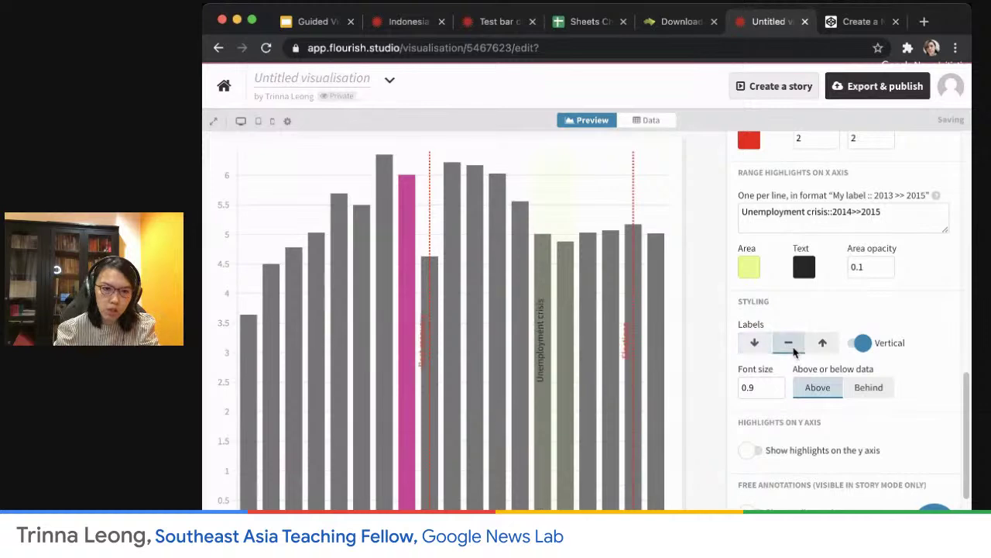
{"action": "left_click", "coordinate": [822, 346]}
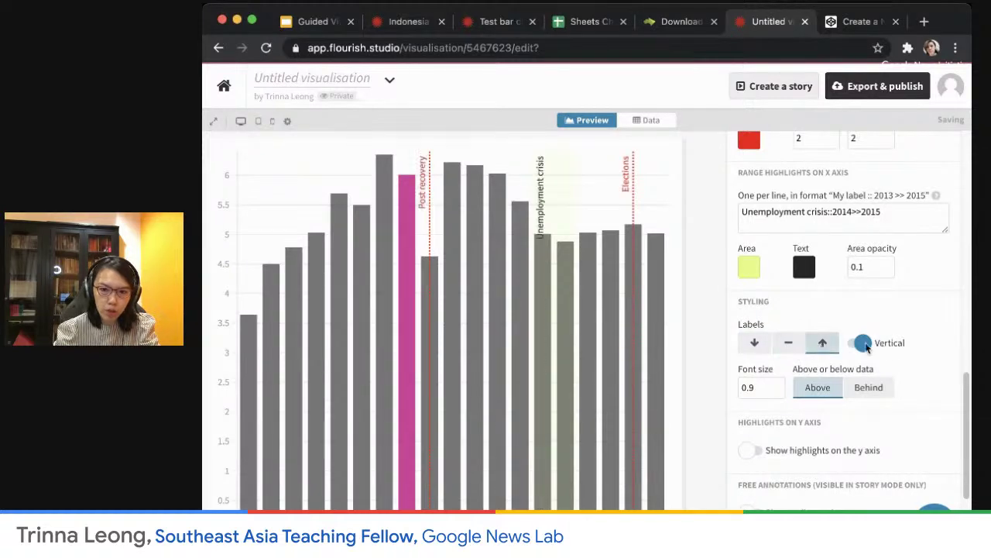
{"action": "left_click", "coordinate": [861, 344]}
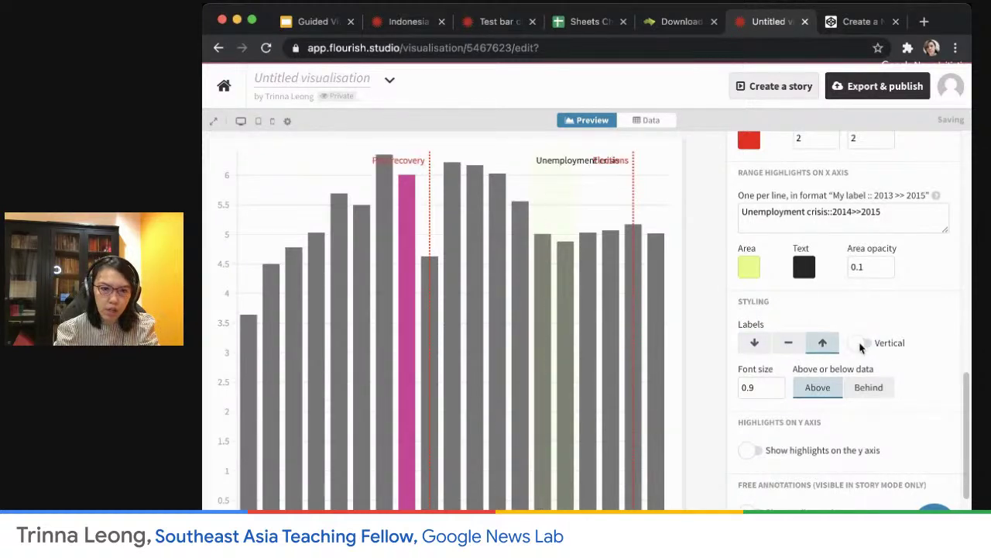
{"action": "left_click", "coordinate": [859, 343]}
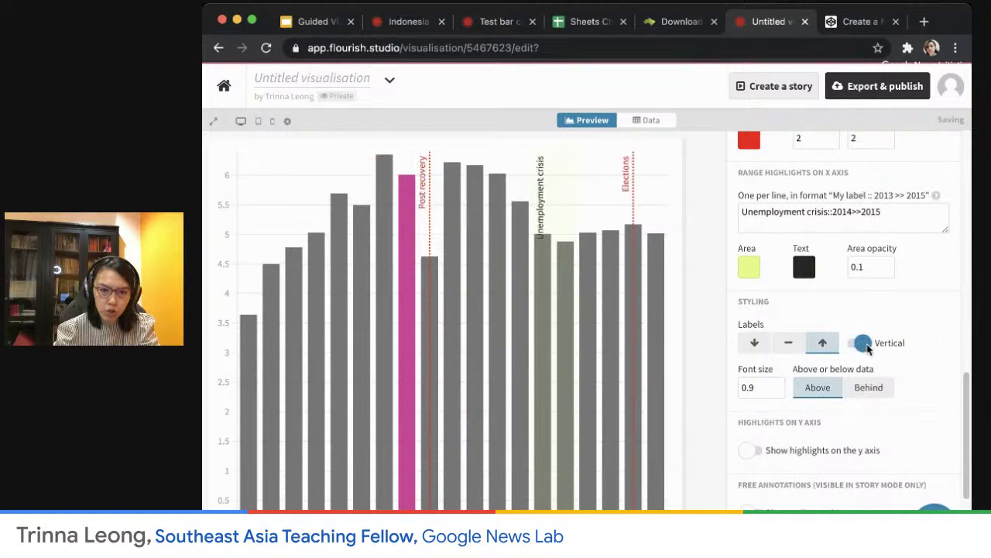
Examine the remaining chart settings, including the Animations and Footer options.
{"action": "scroll", "coordinate": [934, 381], "scroll_direction": "down", "scroll_amount": 3}
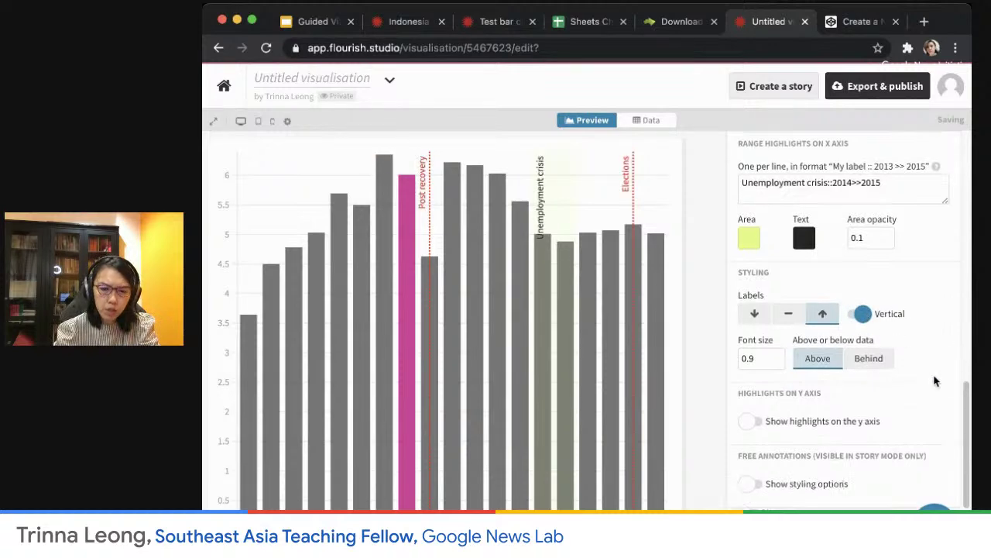
{"action": "scroll", "coordinate": [934, 380], "scroll_direction": "down", "scroll_amount": 1}
{"action": "left_click", "coordinate": [756, 397]}
{"action": "scroll", "coordinate": [883, 361], "scroll_direction": "down", "scroll_amount": 3}
{"action": "scroll", "coordinate": [887, 360], "scroll_direction": "down", "scroll_amount": 1}
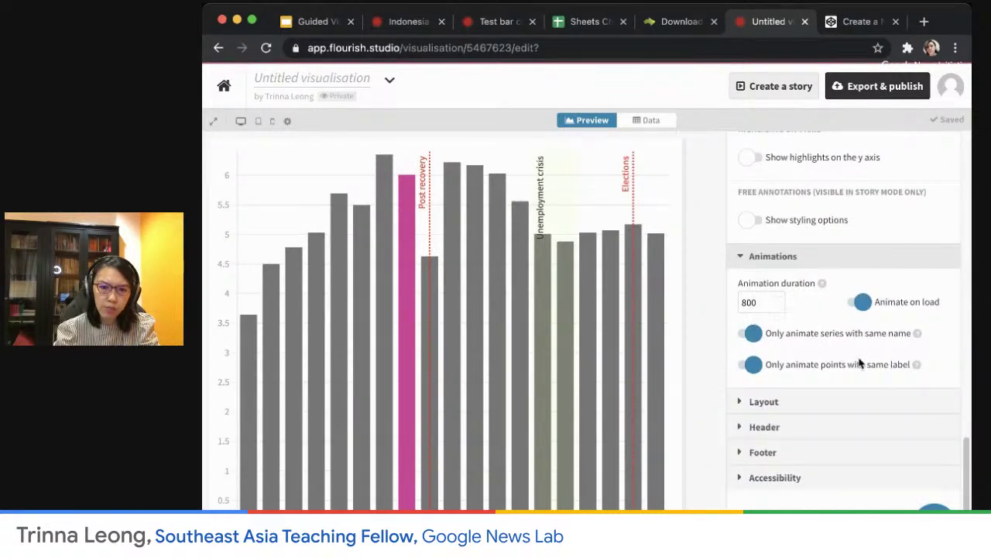
{"action": "left_click", "coordinate": [750, 455]}
{"action": "scroll", "coordinate": [856, 451], "scroll_direction": "down", "scroll_amount": 5}
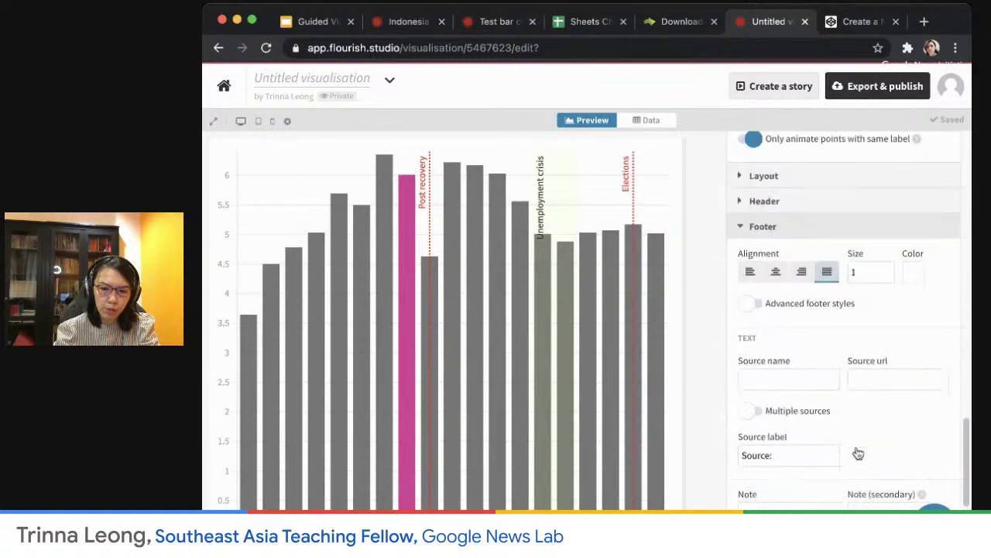
{"action": "scroll", "coordinate": [854, 305], "scroll_direction": "up", "scroll_amount": 10}
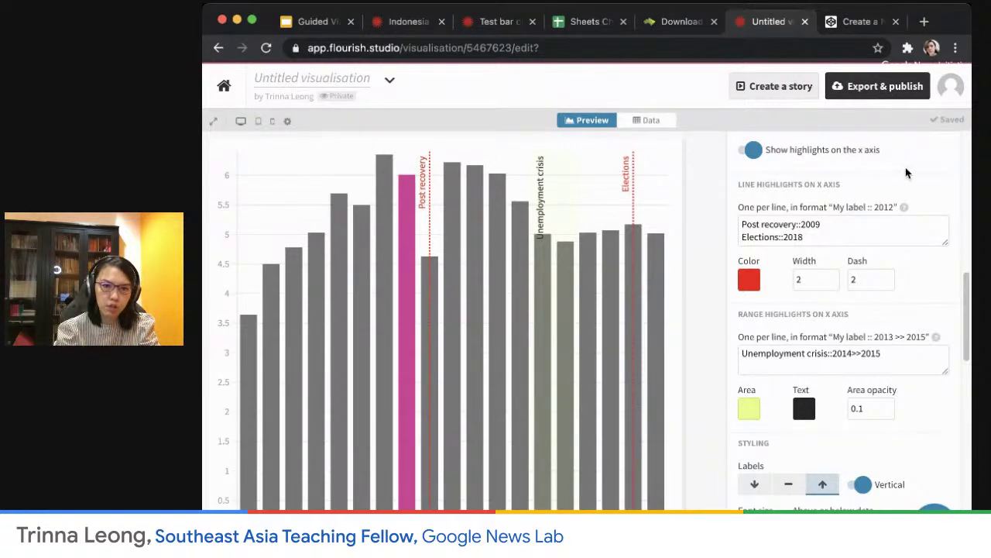
Look at the chart annotation slide in the Google Slides deck and return to the Flourish chart.
{"action": "left_click", "coordinate": [317, 21]}
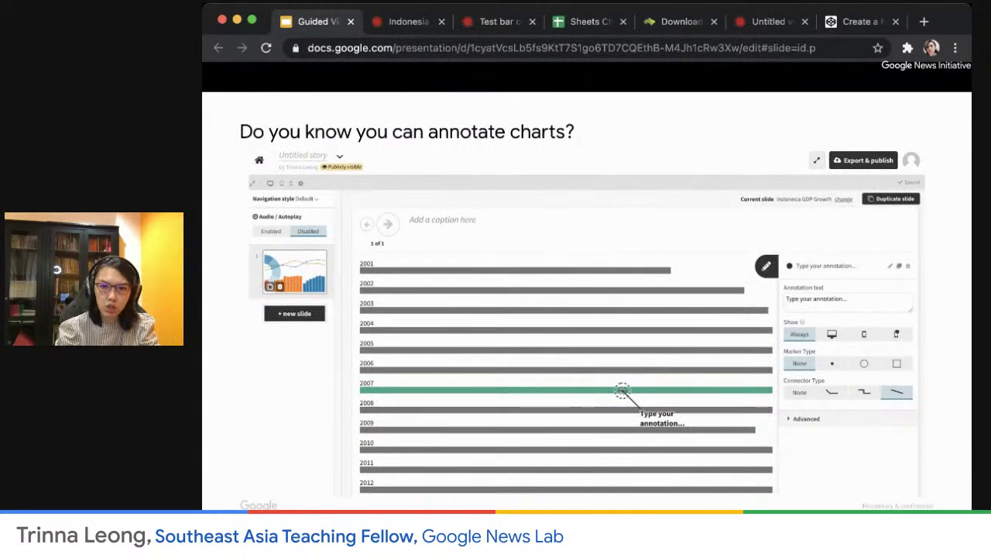
{"action": "left_click", "coordinate": [760, 28]}
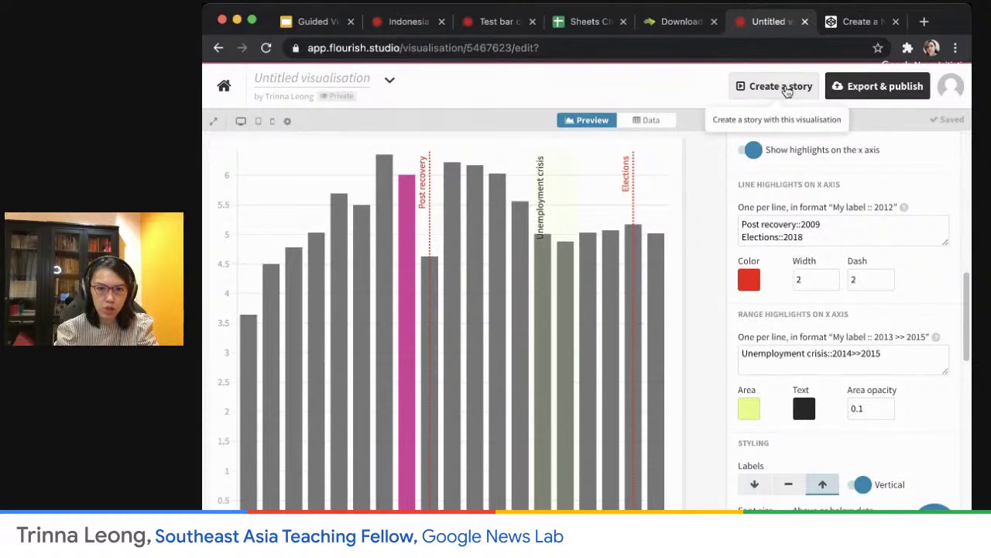
Create a story from the current visualisation and open its annotation editor.
{"action": "left_click", "coordinate": [786, 89]}
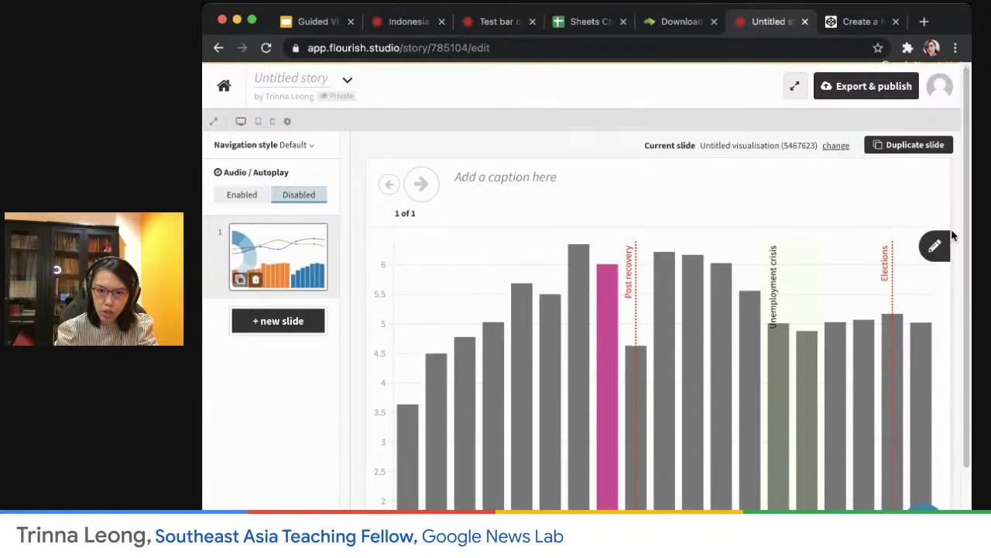
{"action": "left_click", "coordinate": [935, 247]}
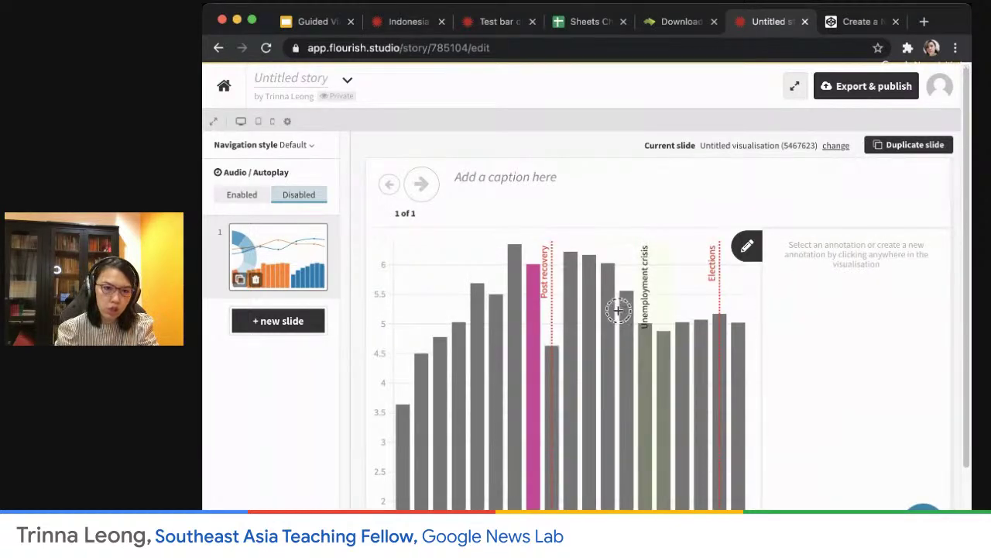
Add an annotation at the top of the fourth bar with the text "Palm oil prices went up".
{"action": "scroll", "coordinate": [442, 325], "scroll_direction": "down", "scroll_amount": 3}
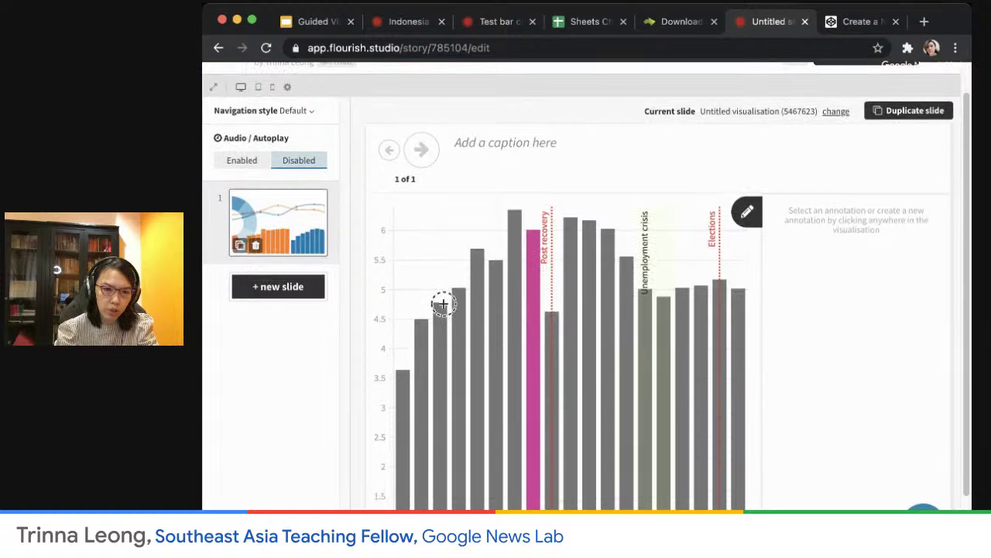
{"action": "scroll", "coordinate": [443, 293], "scroll_direction": "up", "scroll_amount": 3}
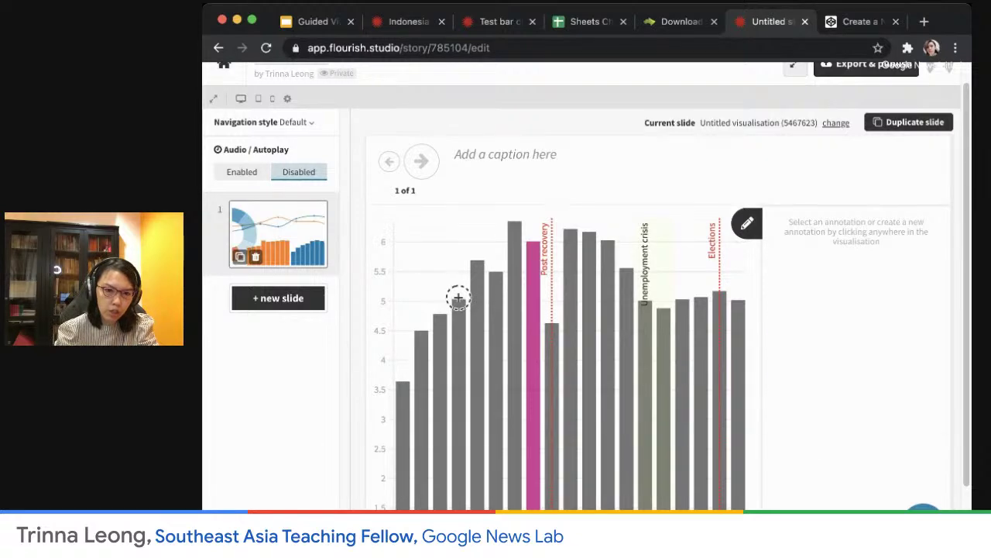
{"action": "left_click", "coordinate": [458, 299]}
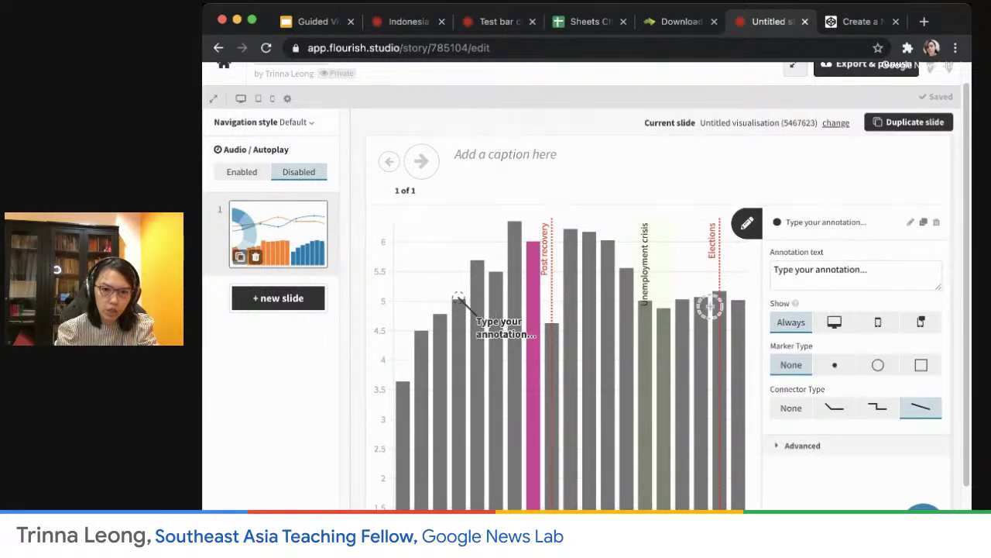
{"action": "left_click", "coordinate": [880, 271]}
{"action": "left_click_drag", "start_coordinate": [894, 268], "coordinate": [773, 272]}
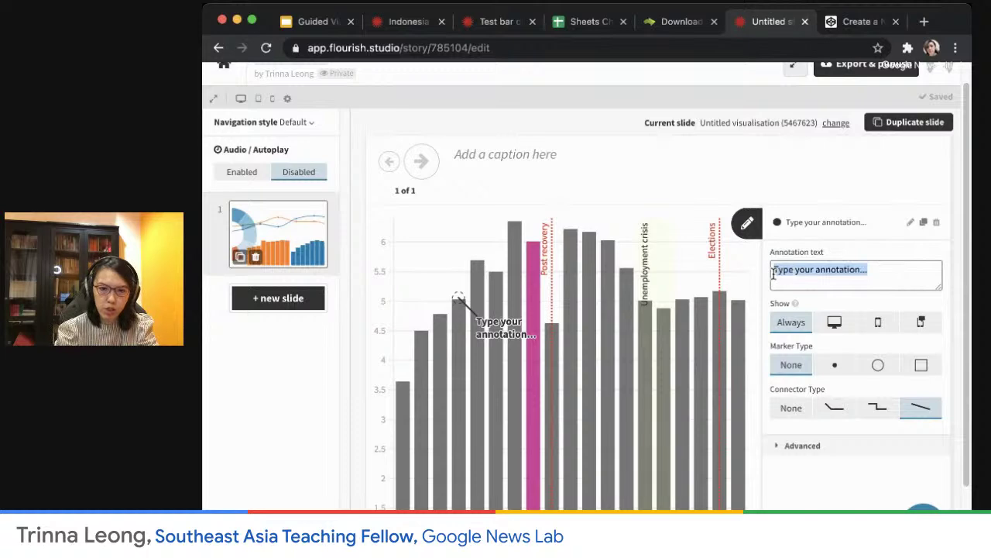
{"action": "type", "text": "Palm"}
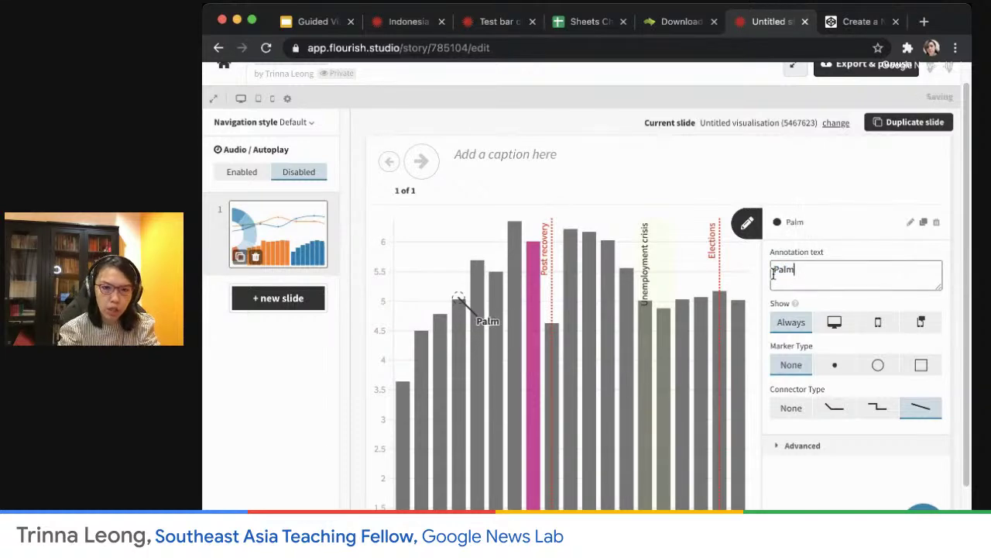
{"action": "type", "text": " oil pric"}
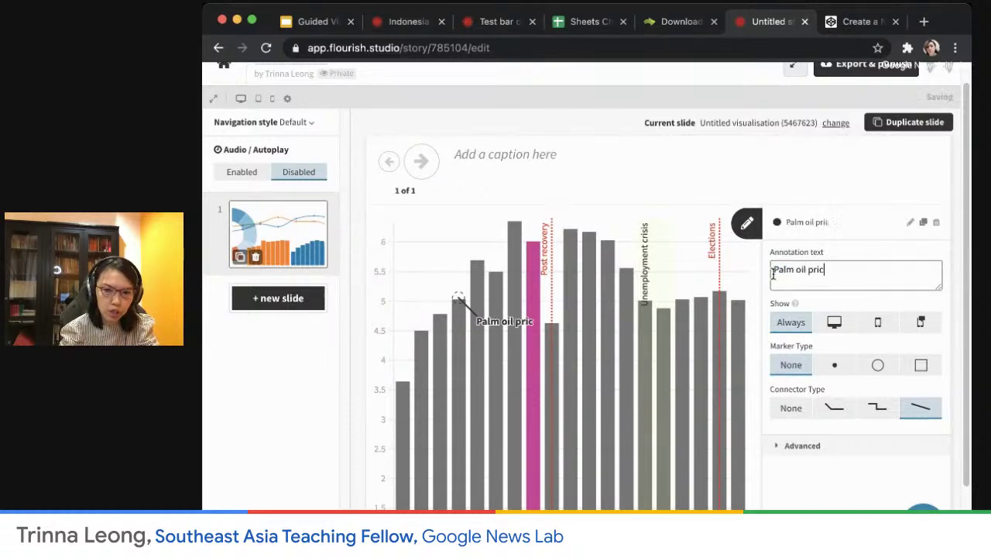
{"action": "type", "text": "es went up"}
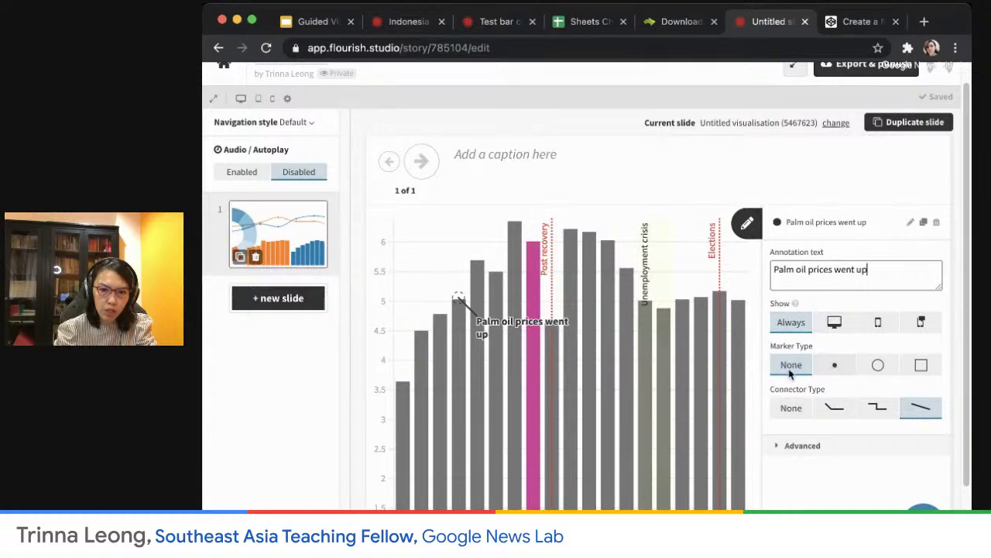
Try the dot, circle and square marker types on the annotation, and set the marker back to None.
{"action": "left_click", "coordinate": [835, 375]}
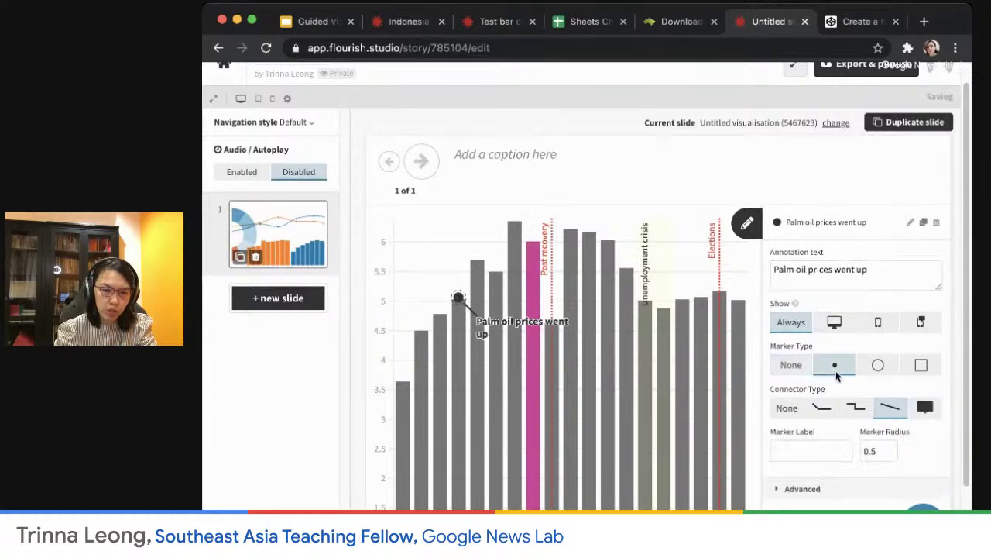
{"action": "left_click", "coordinate": [883, 365]}
{"action": "left_click", "coordinate": [932, 367]}
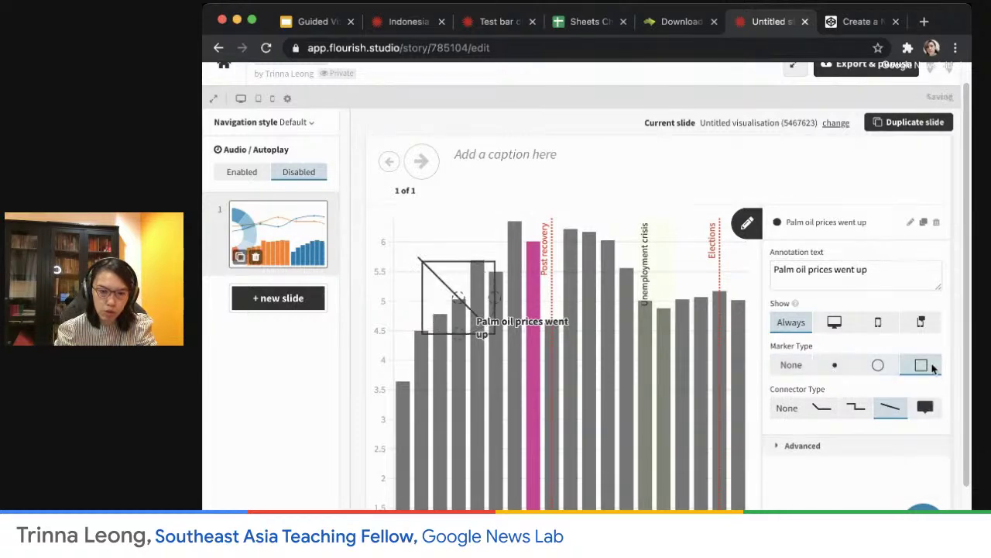
{"action": "left_click", "coordinate": [836, 365]}
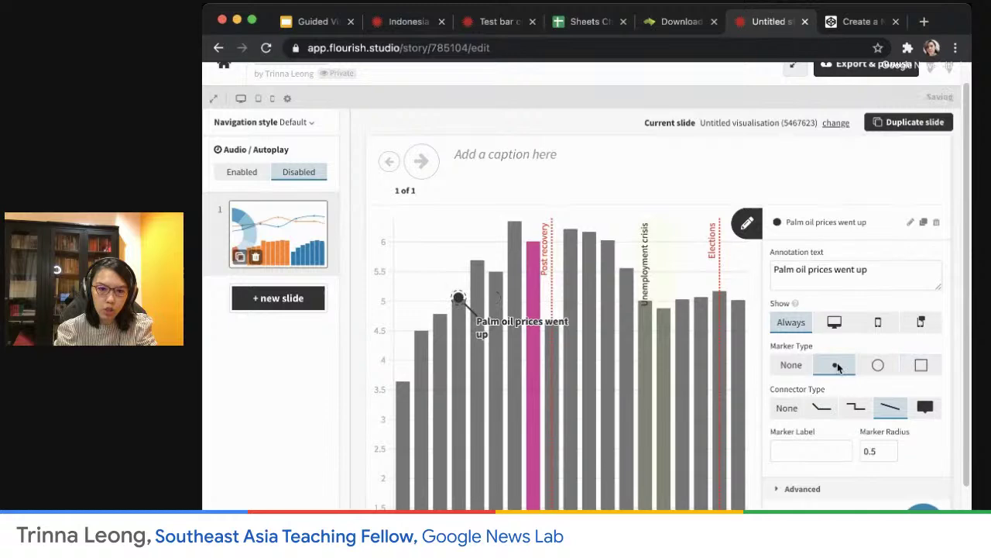
{"action": "left_click", "coordinate": [792, 367]}
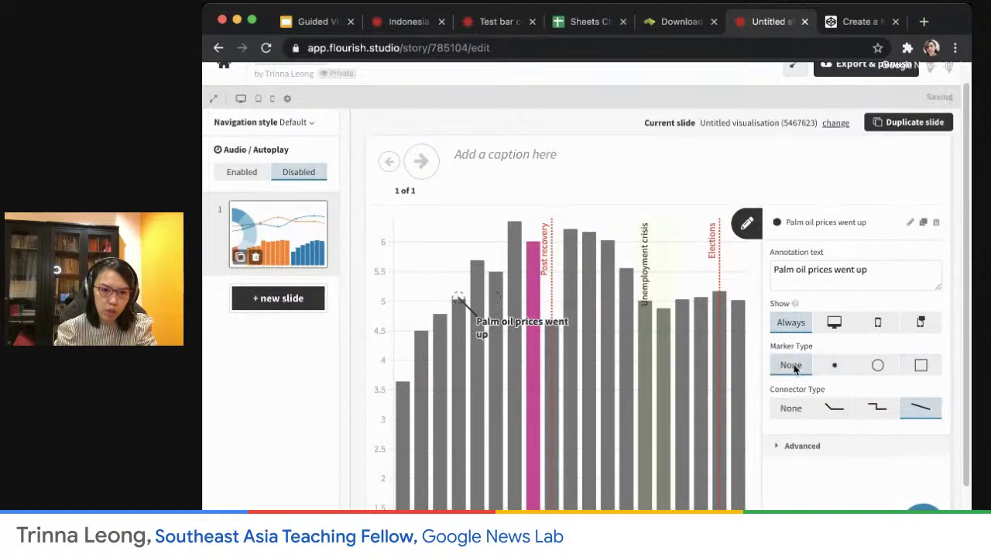
Move the annotation text above the fourth bar and compare the angled and stepped connectors, finishing with the straight one.
{"action": "left_click", "coordinate": [834, 411]}
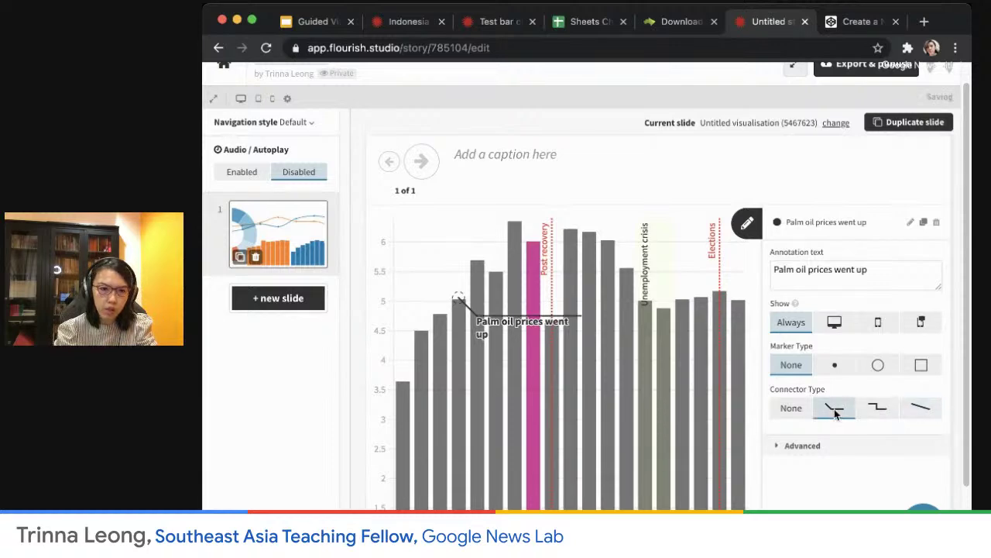
{"action": "left_click", "coordinate": [883, 410]}
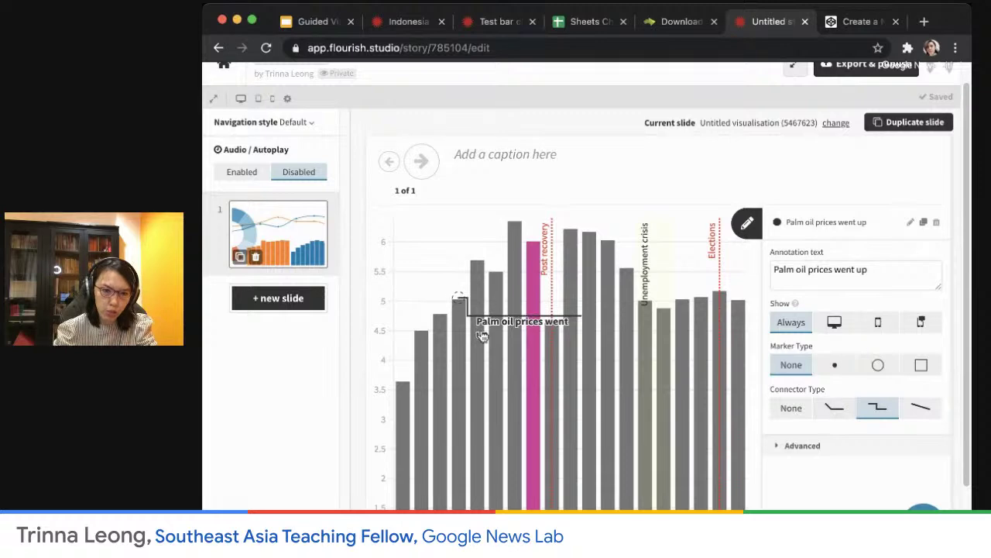
{"action": "mouse_move", "coordinate": [508, 327]}
{"action": "left_mouse_down"}
{"action": "mouse_move", "coordinate": [474, 274]}
{"action": "mouse_move", "coordinate": [436, 278]}
{"action": "mouse_move", "coordinate": [436, 256]}
{"action": "left_mouse_up"}
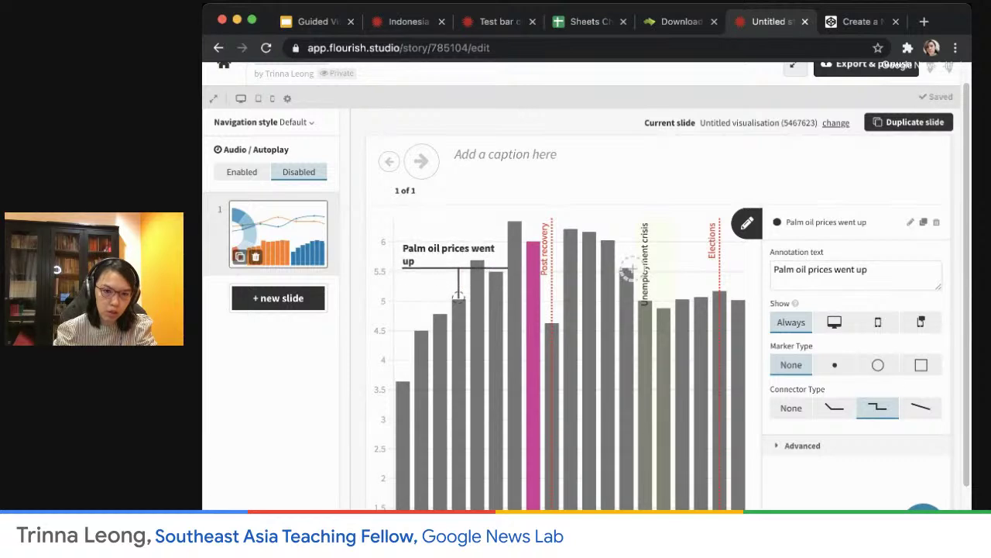
{"action": "left_click", "coordinate": [834, 407]}
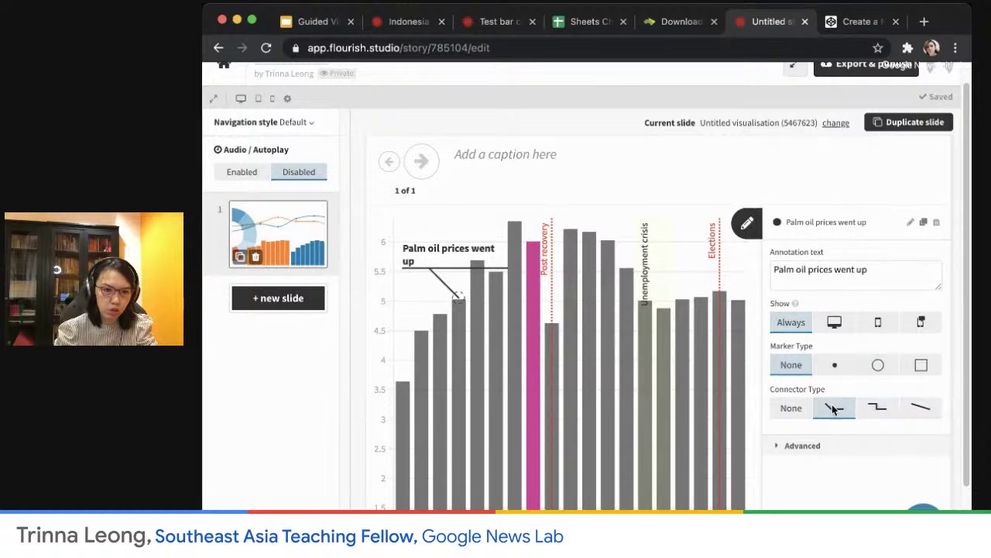
{"action": "left_click", "coordinate": [923, 410]}
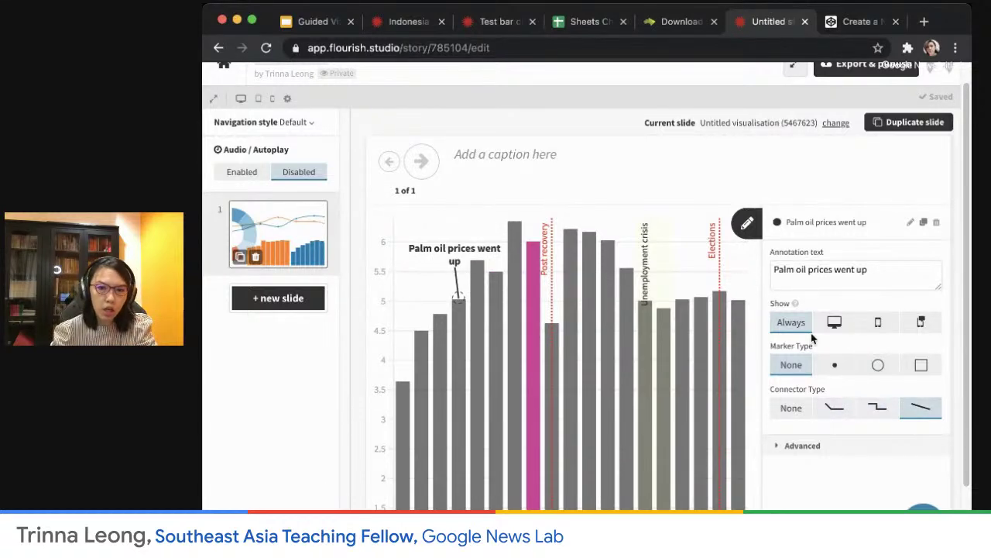
{"action": "scroll", "coordinate": [895, 333], "scroll_direction": "up", "scroll_amount": 1}
{"action": "scroll", "coordinate": [895, 333], "scroll_direction": "down", "scroll_amount": 2}
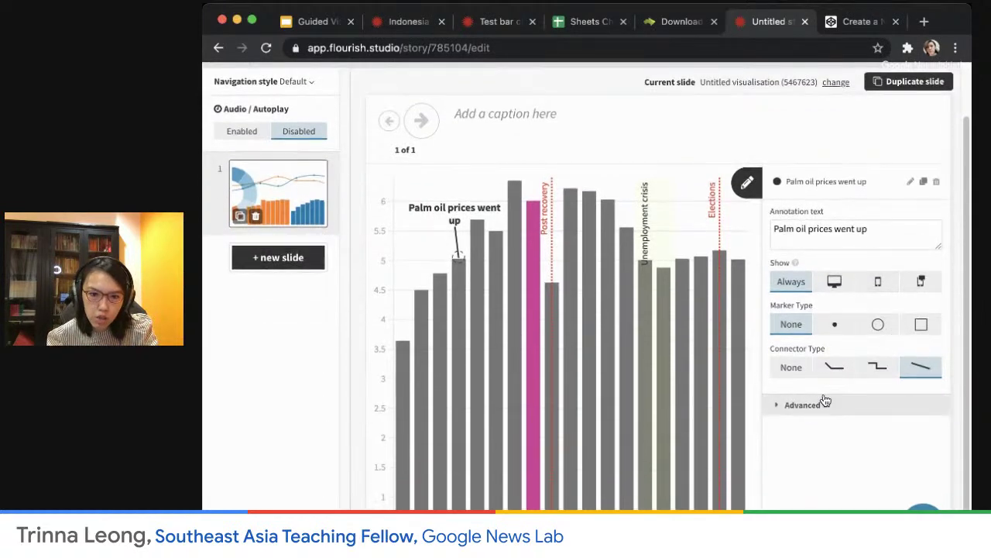
Color the "Palm oil prices went up" annotation text red and give its connector the arrow line marker.
{"action": "left_click", "coordinate": [803, 410]}
{"action": "scroll", "coordinate": [881, 398], "scroll_direction": "down", "scroll_amount": 1}
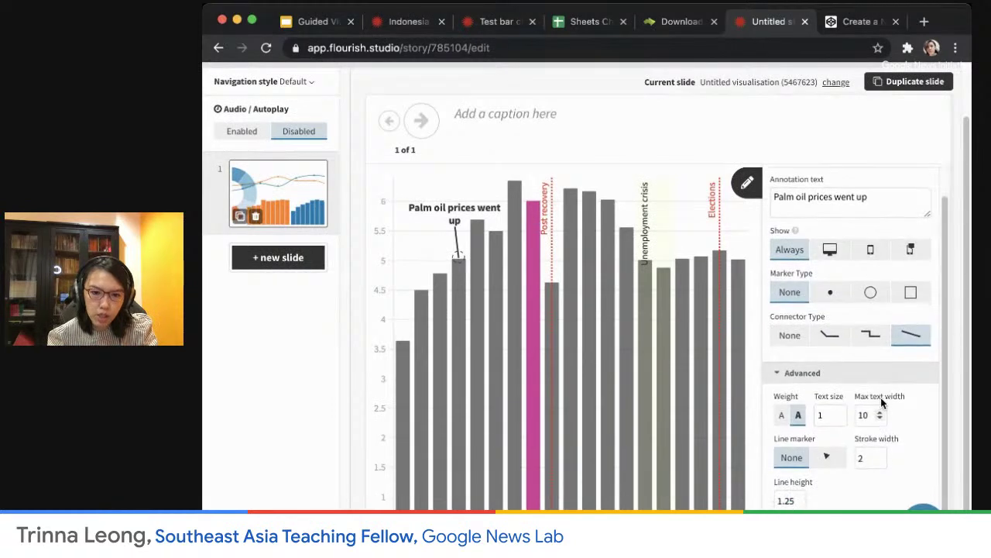
{"action": "scroll", "coordinate": [898, 434], "scroll_direction": "down", "scroll_amount": 1}
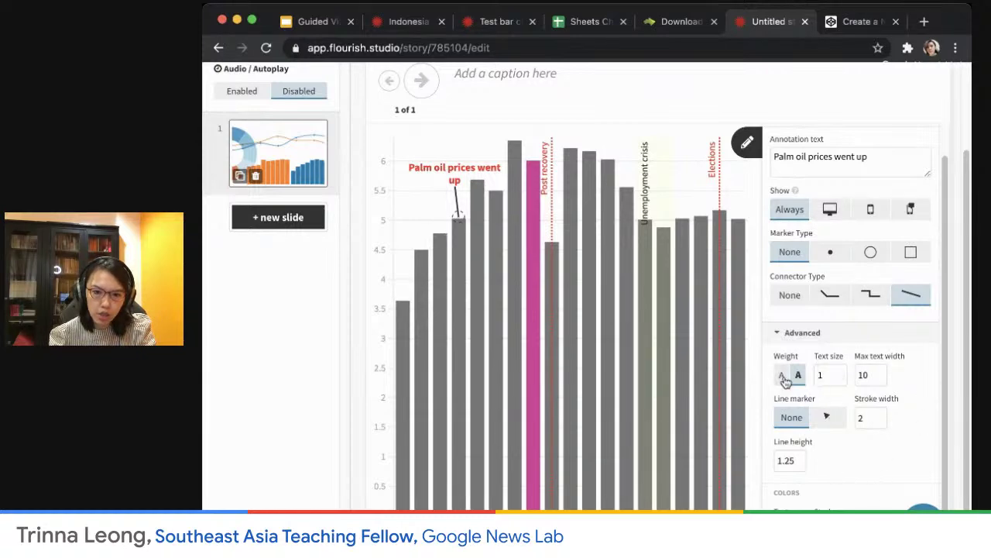
{"action": "left_click", "coordinate": [825, 419]}
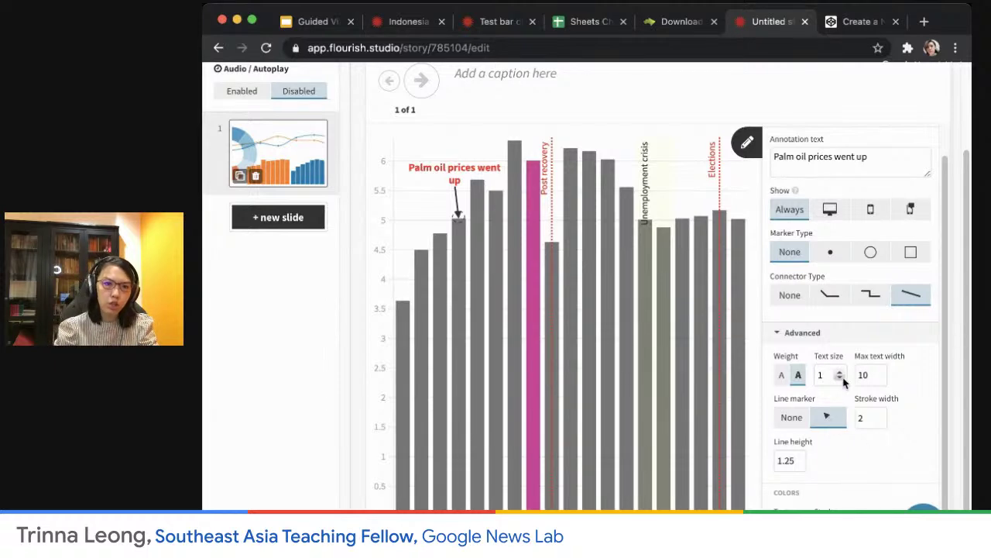
{"action": "scroll", "coordinate": [677, 333], "scroll_direction": "up", "scroll_amount": 1}
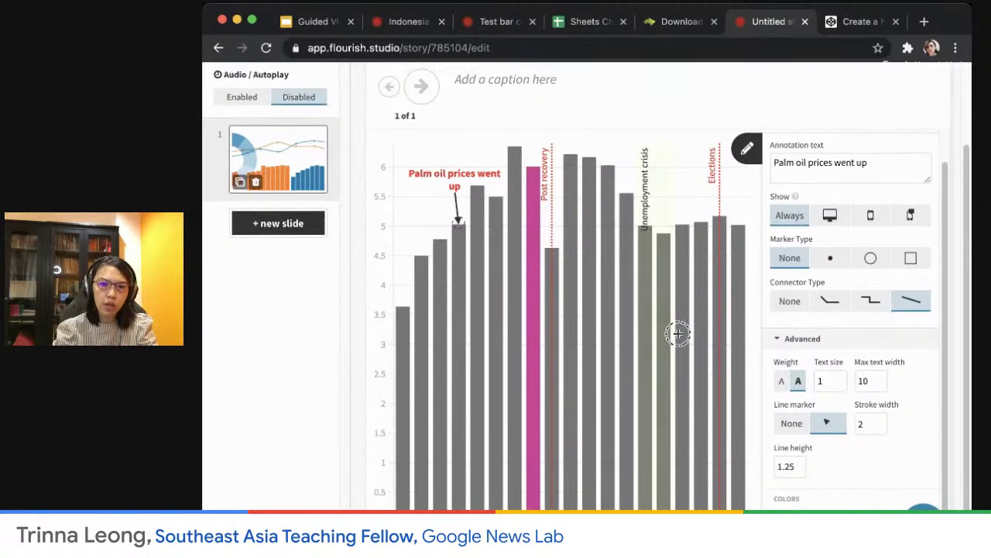
{"action": "left_click", "coordinate": [749, 147]}
Examine the annotated bar chart on the story slide, including the popup of the 2004 bar.
{"action": "scroll", "coordinate": [857, 309], "scroll_direction": "up", "scroll_amount": 2}
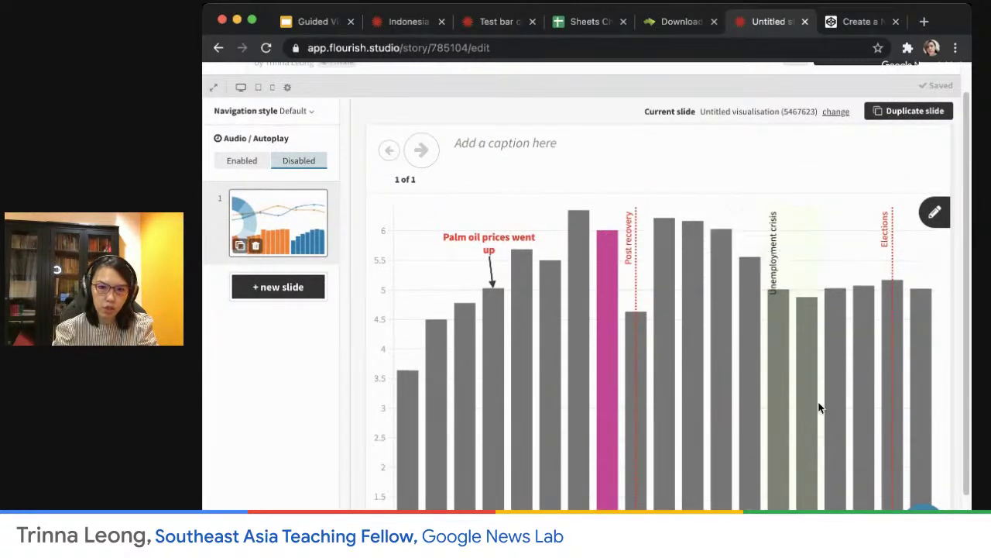
{"action": "scroll", "coordinate": [813, 403], "scroll_direction": "down", "scroll_amount": 2}
{"action": "scroll", "coordinate": [819, 408], "scroll_direction": "up", "scroll_amount": 1}
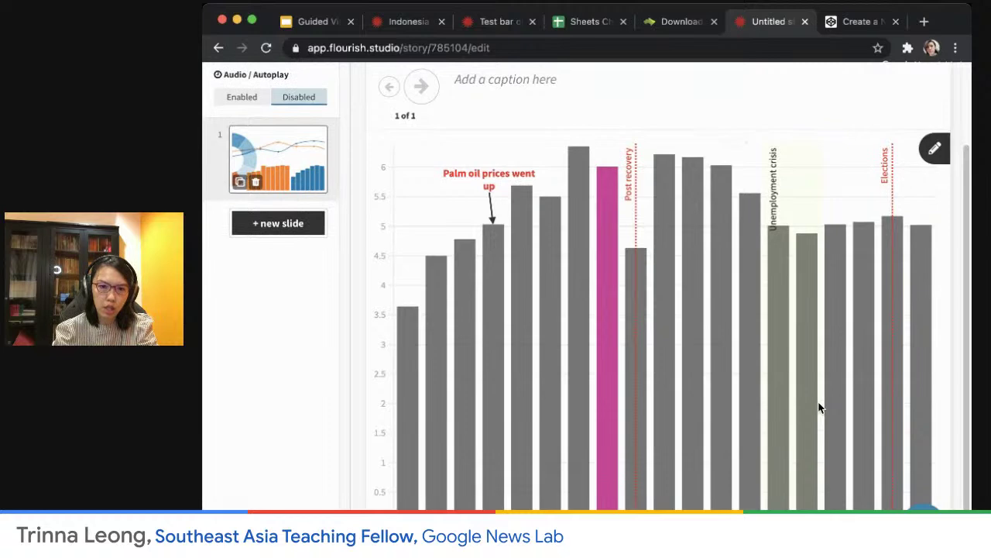
{"action": "scroll", "coordinate": [819, 408], "scroll_direction": "down", "scroll_amount": 1}
{"action": "scroll", "coordinate": [820, 408], "scroll_direction": "up", "scroll_amount": 1}
{"action": "scroll", "coordinate": [820, 408], "scroll_direction": "down", "scroll_amount": 1}
{"action": "scroll", "coordinate": [820, 409], "scroll_direction": "up", "scroll_amount": 1}
{"action": "scroll", "coordinate": [820, 409], "scroll_direction": "up", "scroll_amount": 3}
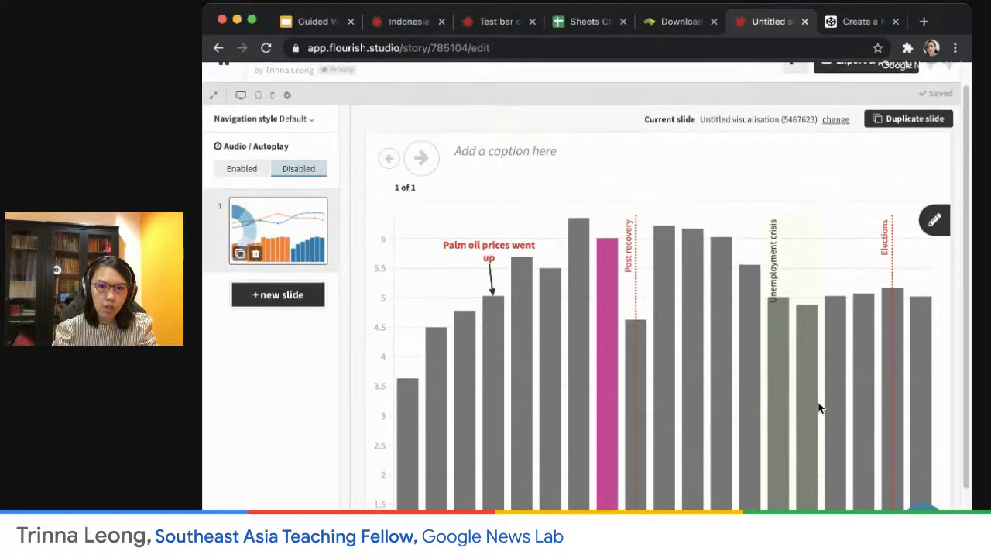
{"action": "scroll", "coordinate": [820, 409], "scroll_direction": "up", "scroll_amount": 1}
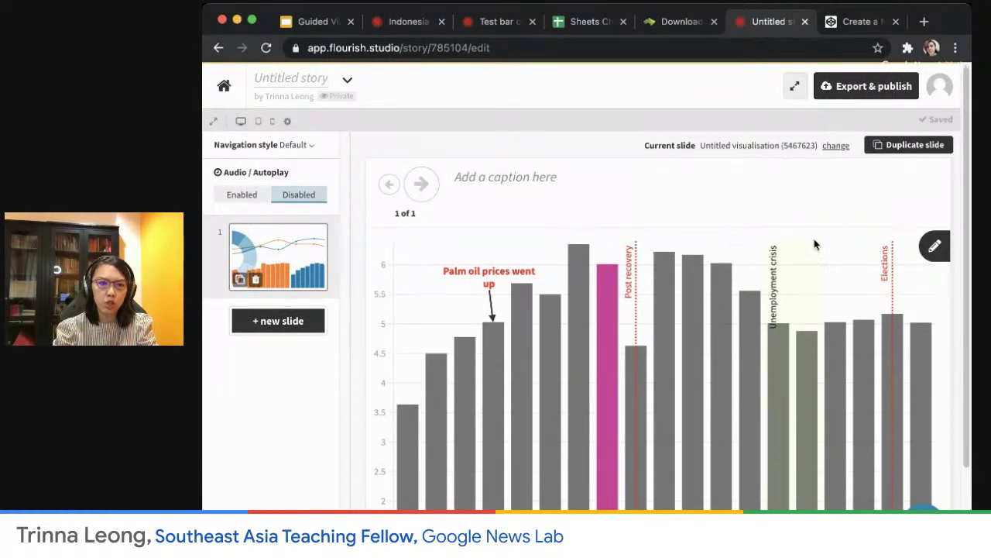
{"action": "scroll", "coordinate": [820, 343], "scroll_direction": "down", "scroll_amount": 3}
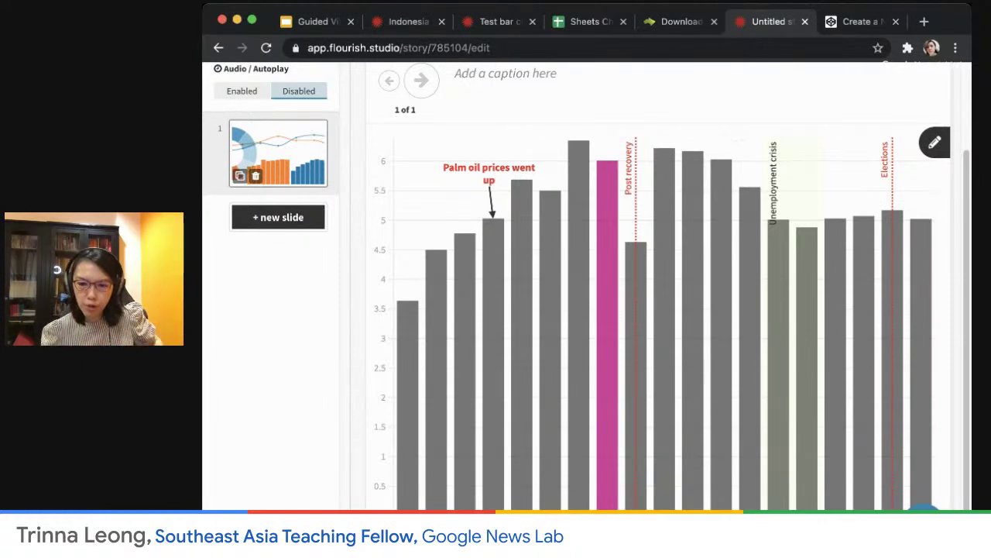
{"action": "key", "text": "super+Tab"}
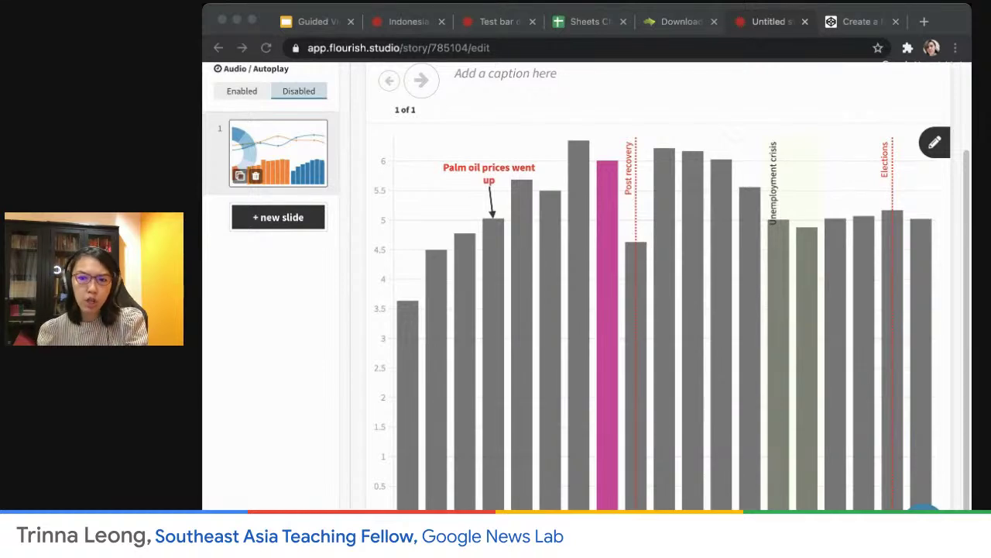
{"action": "left_click", "coordinate": [260, 309]}
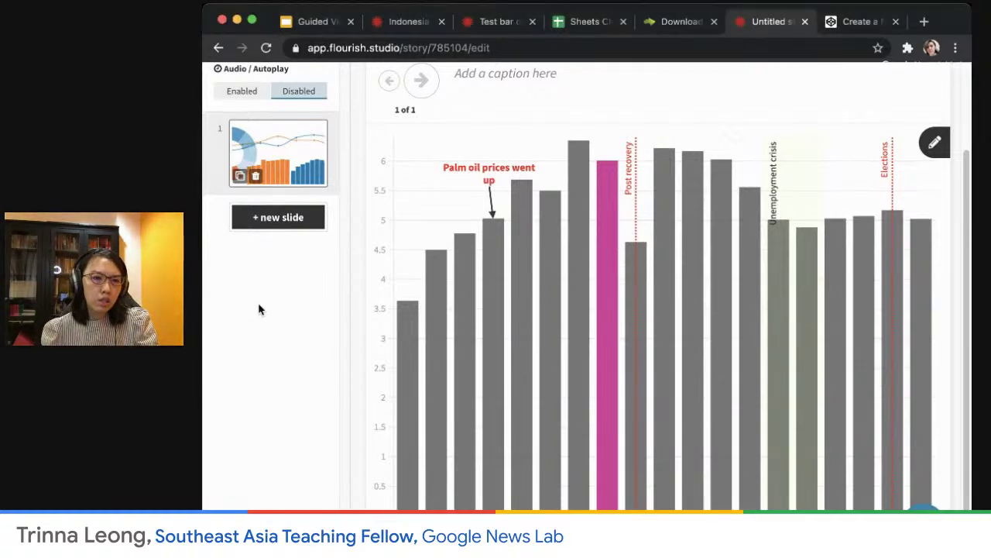
{"action": "mouse_move", "coordinate": [500, 238]}
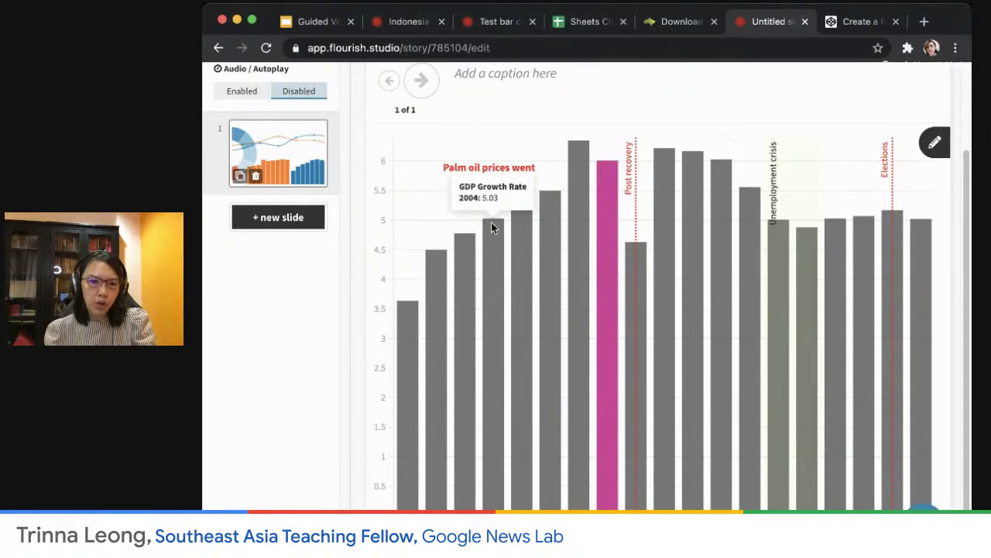
{"action": "scroll", "coordinate": [341, 268], "scroll_direction": "up", "scroll_amount": 2}
{"action": "scroll", "coordinate": [339, 273], "scroll_direction": "up", "scroll_amount": 2}
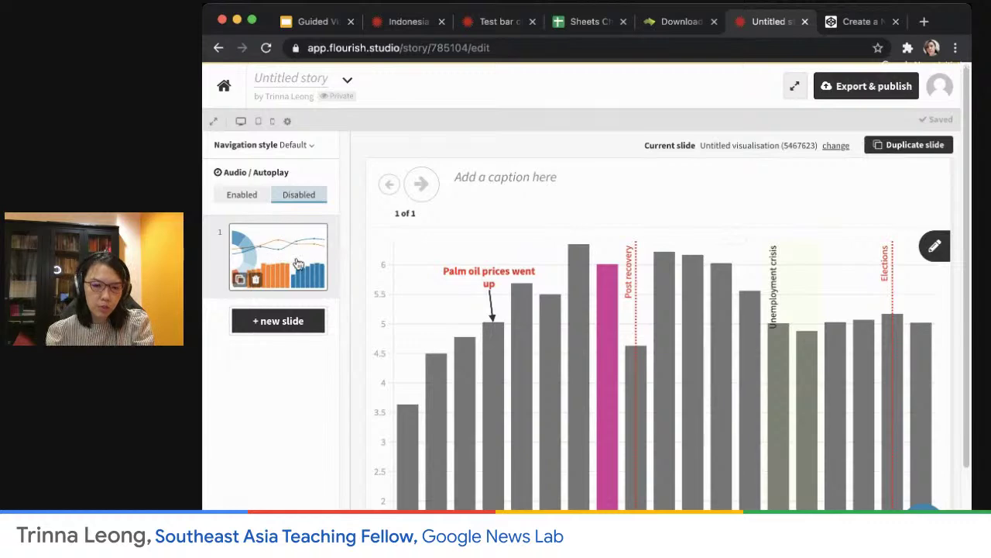
Add a second slide to the story and fill it with the Indonesia GDP Growth visualisation.
{"action": "scroll", "coordinate": [800, 383], "scroll_direction": "down", "scroll_amount": 2}
{"action": "scroll", "coordinate": [800, 383], "scroll_direction": "up", "scroll_amount": 2}
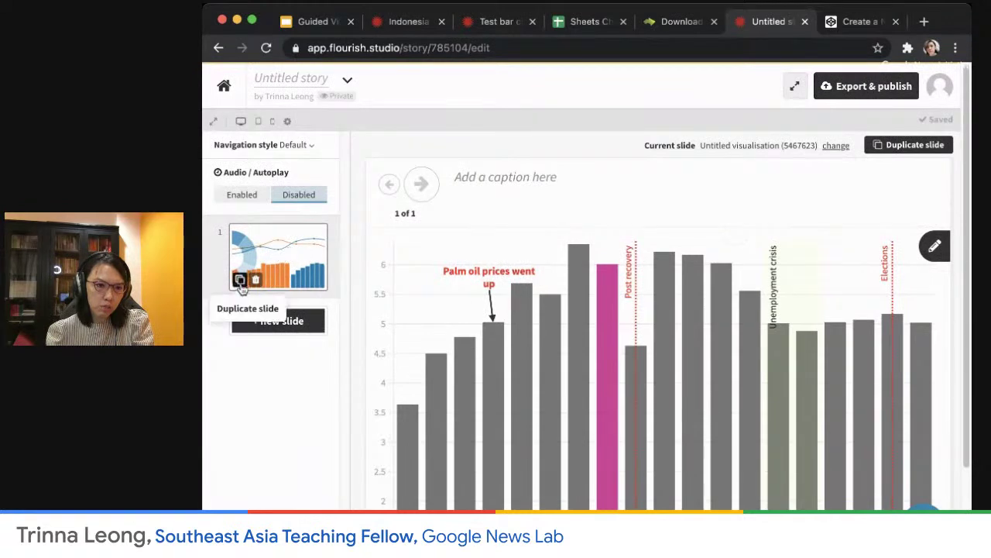
{"action": "left_click", "coordinate": [278, 326]}
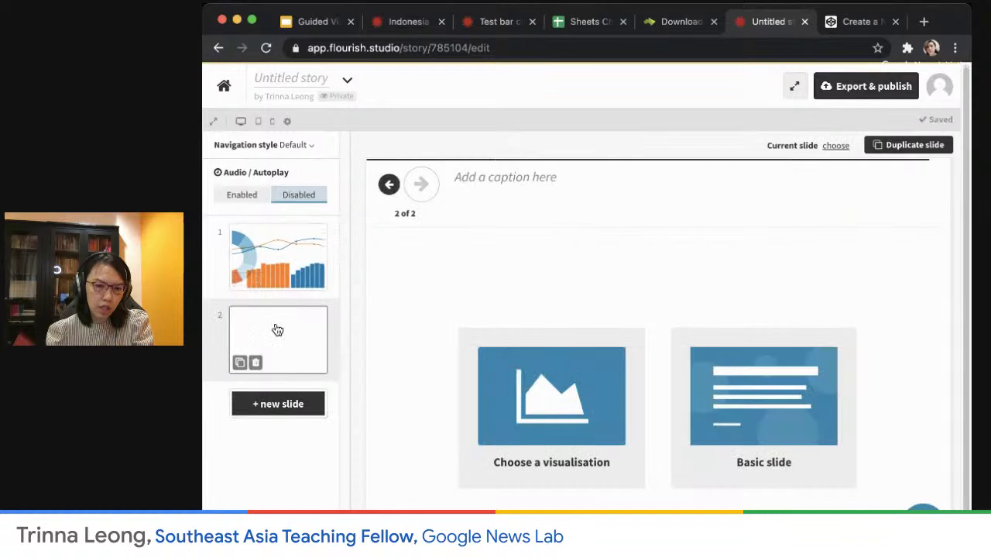
{"action": "left_click", "coordinate": [568, 408]}
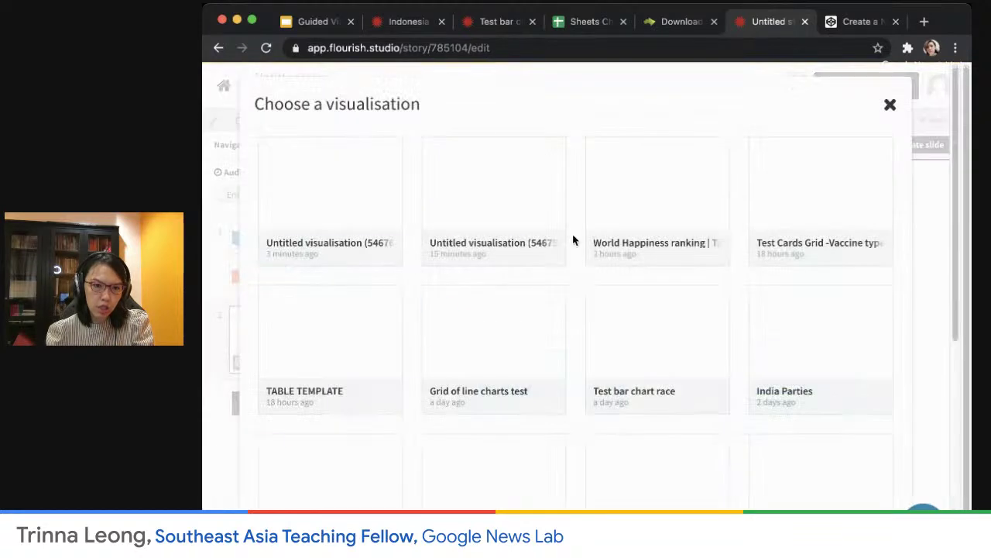
{"action": "scroll", "coordinate": [585, 349], "scroll_direction": "down", "scroll_amount": 5}
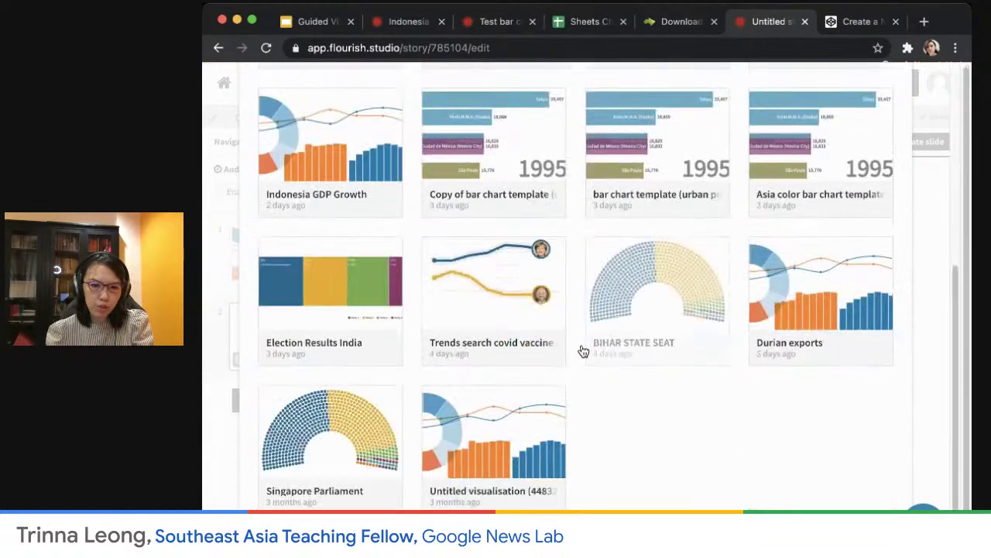
{"action": "scroll", "coordinate": [585, 370], "scroll_direction": "up", "scroll_amount": 2}
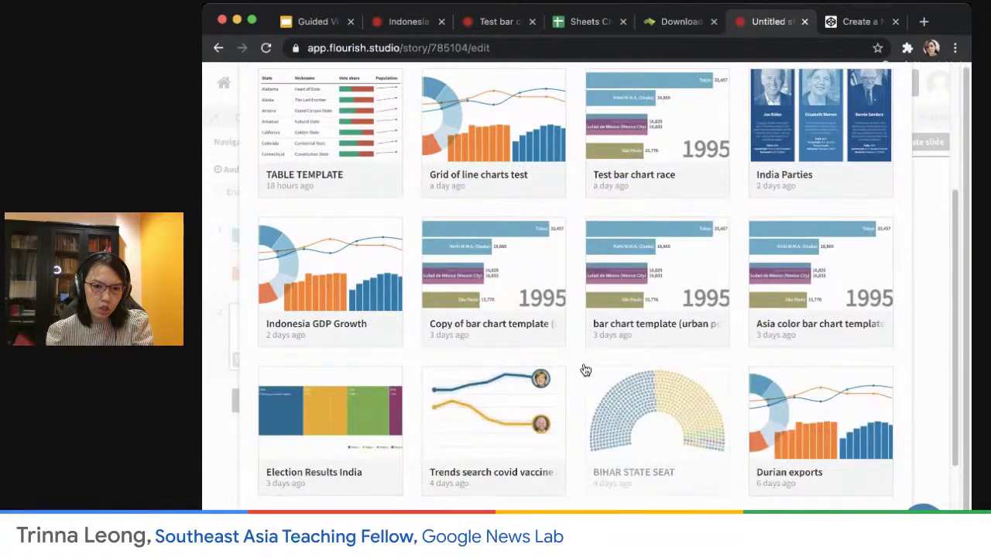
{"action": "scroll", "coordinate": [587, 370], "scroll_direction": "up", "scroll_amount": 3}
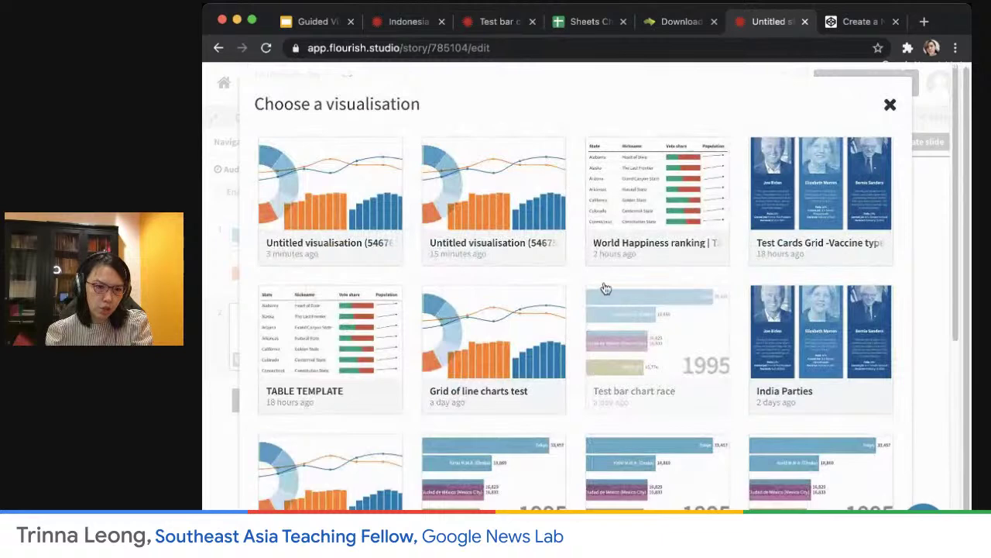
{"action": "scroll", "coordinate": [705, 446], "scroll_direction": "down", "scroll_amount": 4}
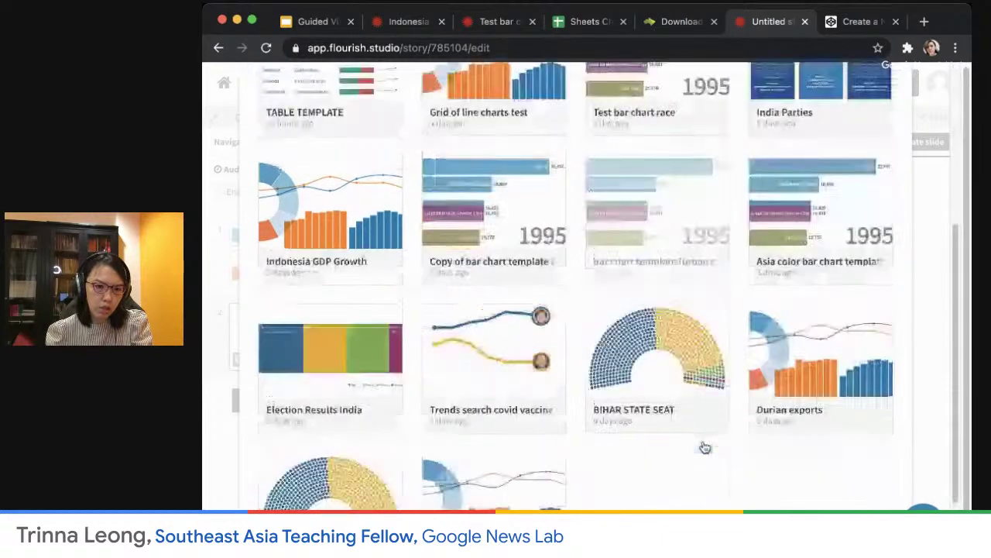
{"action": "left_click", "coordinate": [319, 227]}
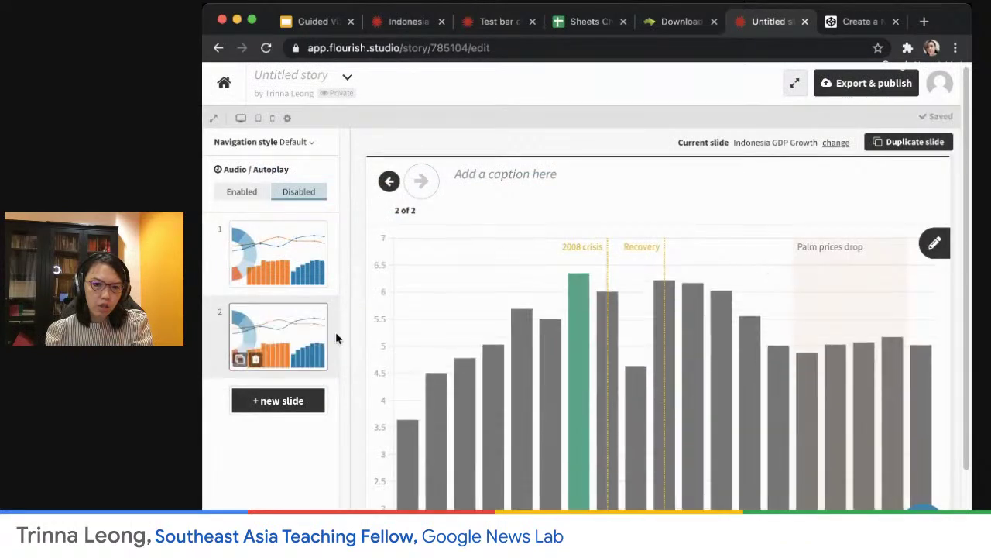
Move the Indonesia GDP Growth slide to first place and caption it "Indonesia GDP growth since the millenium".
{"action": "left_click_drag", "start_coordinate": [279, 340], "coordinate": [281, 284]}
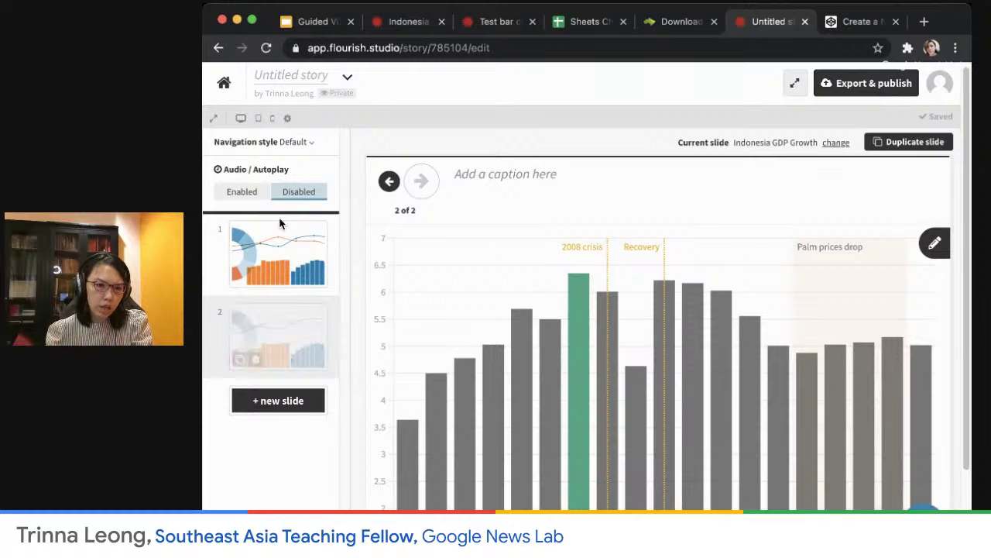
{"action": "left_click_drag", "start_coordinate": [280, 224], "coordinate": [281, 233]}
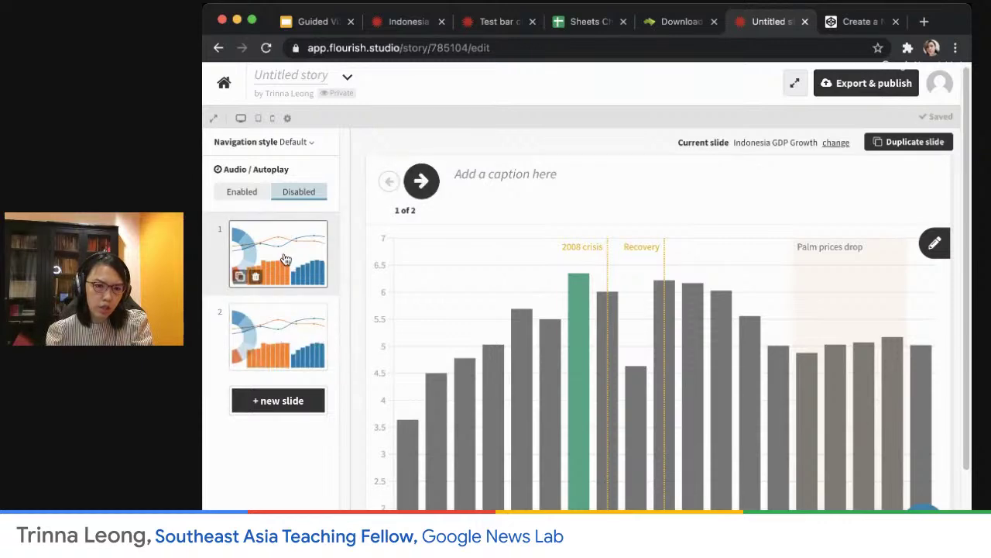
{"action": "left_click", "coordinate": [500, 175]}
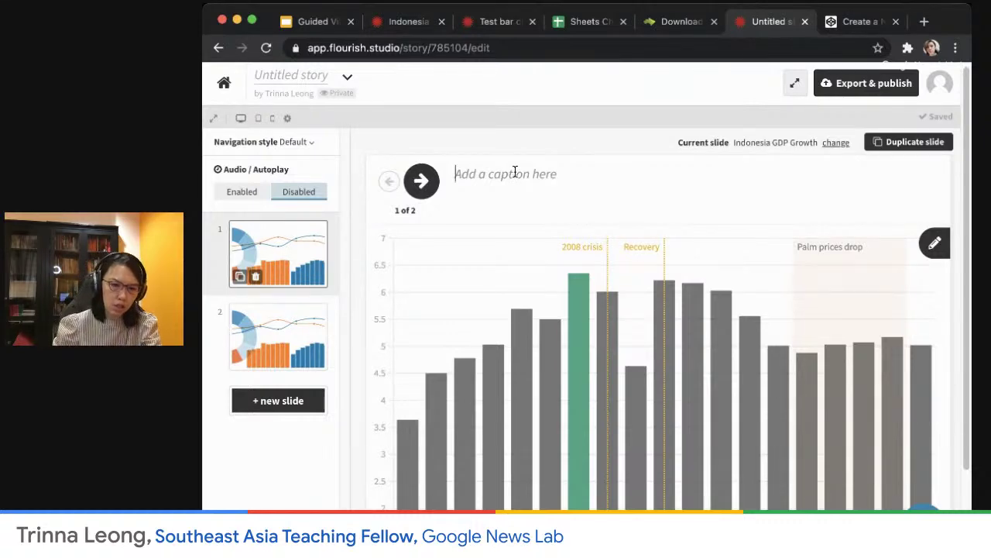
{"action": "type", "text": "Indonesia GDP growth"}
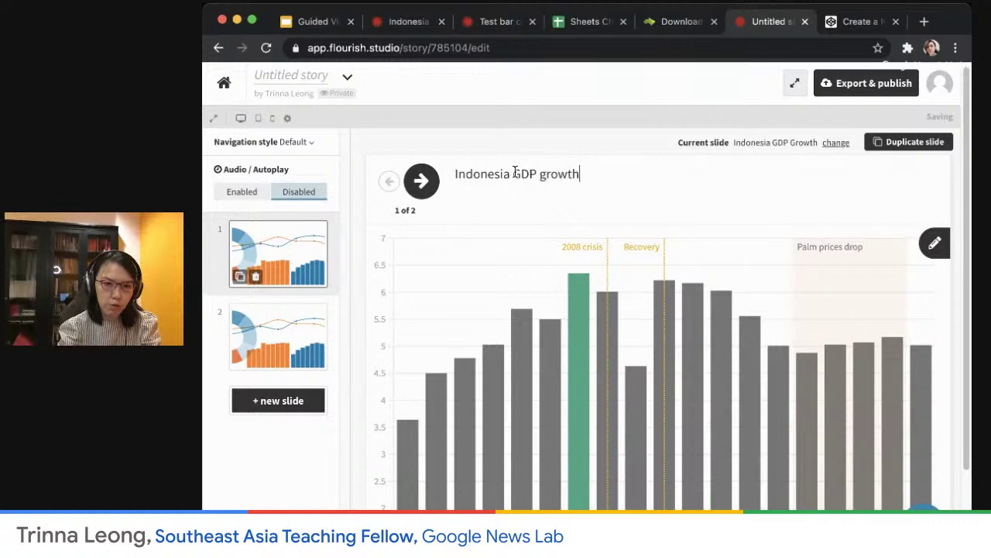
{"action": "type", "text": "e the millenium"}
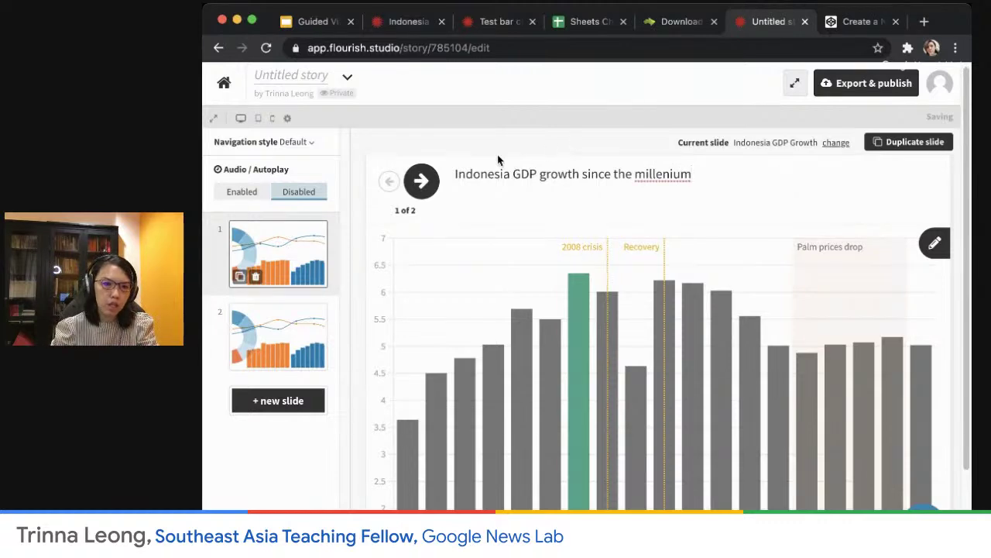
Switch back and forth between the two slides to preview the transition between their charts.
{"action": "left_click", "coordinate": [419, 181]}
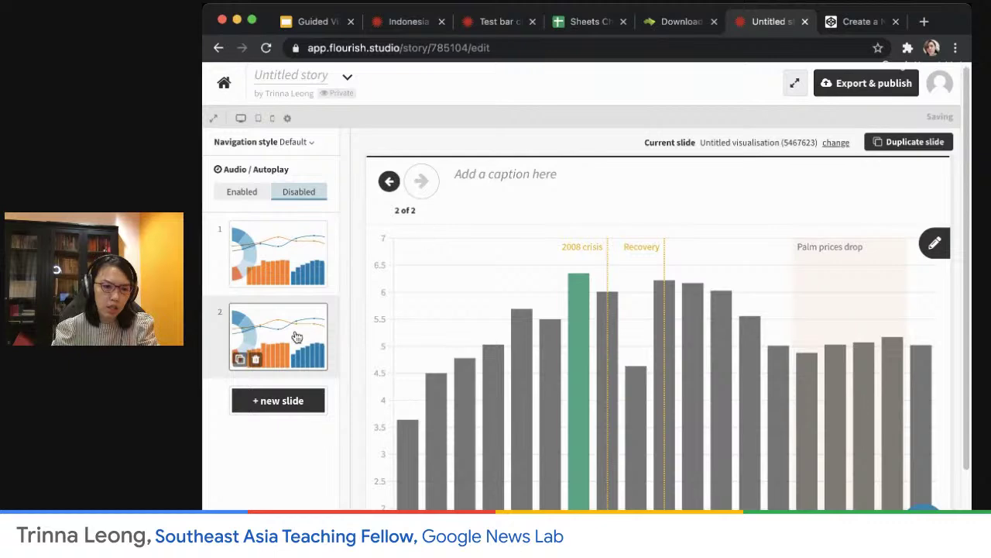
{"action": "left_click", "coordinate": [298, 260]}
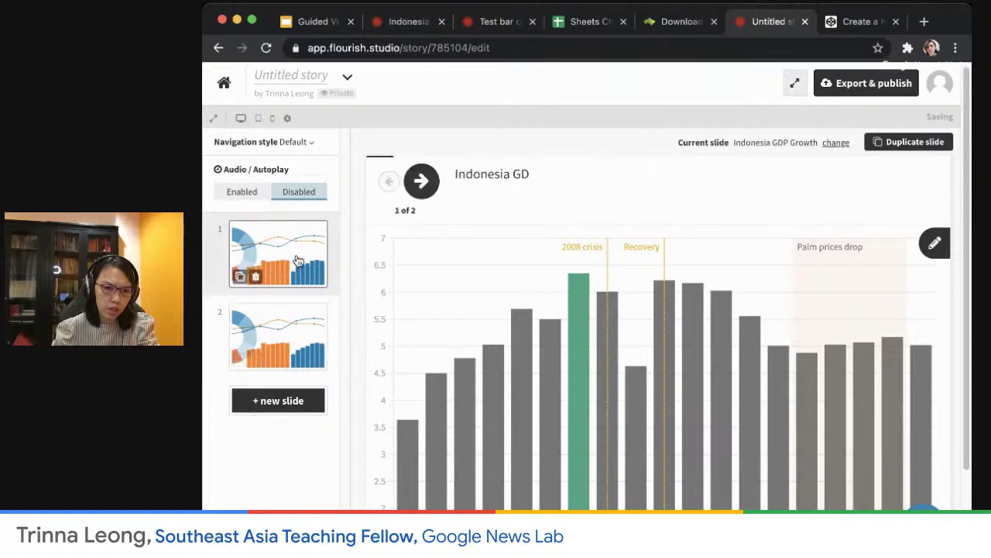
{"action": "left_click", "coordinate": [299, 328]}
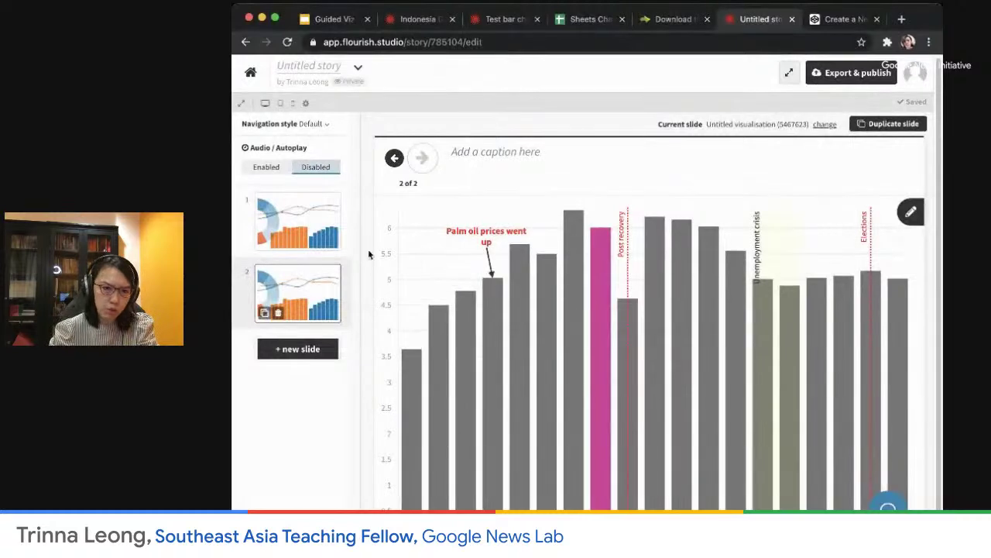
{"action": "left_click", "coordinate": [310, 221]}
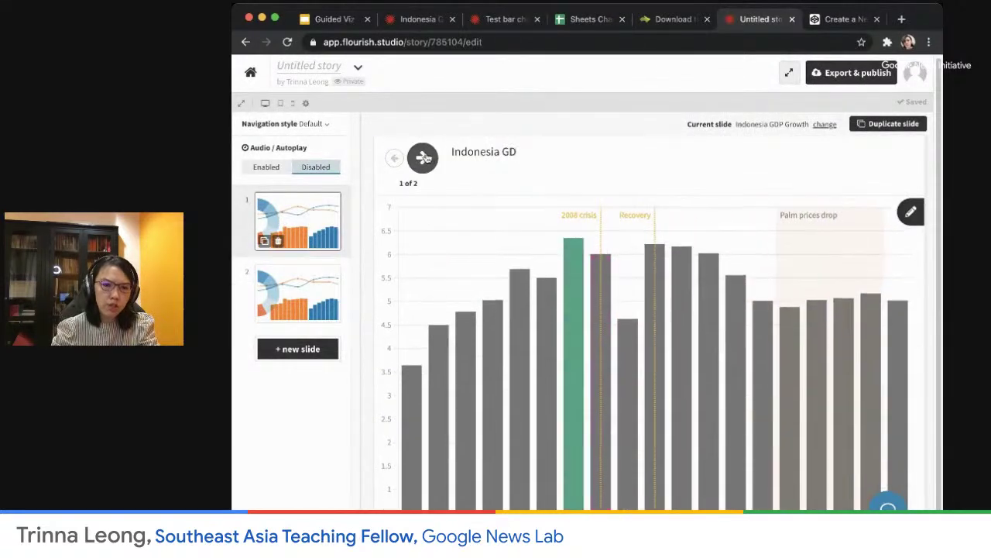
{"action": "left_click", "coordinate": [424, 157]}
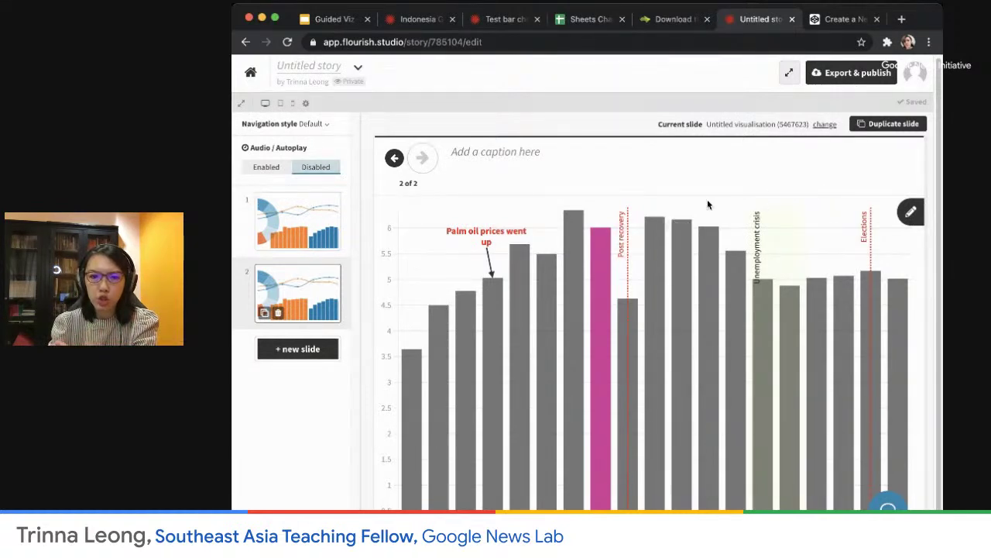
{"action": "left_click", "coordinate": [313, 227]}
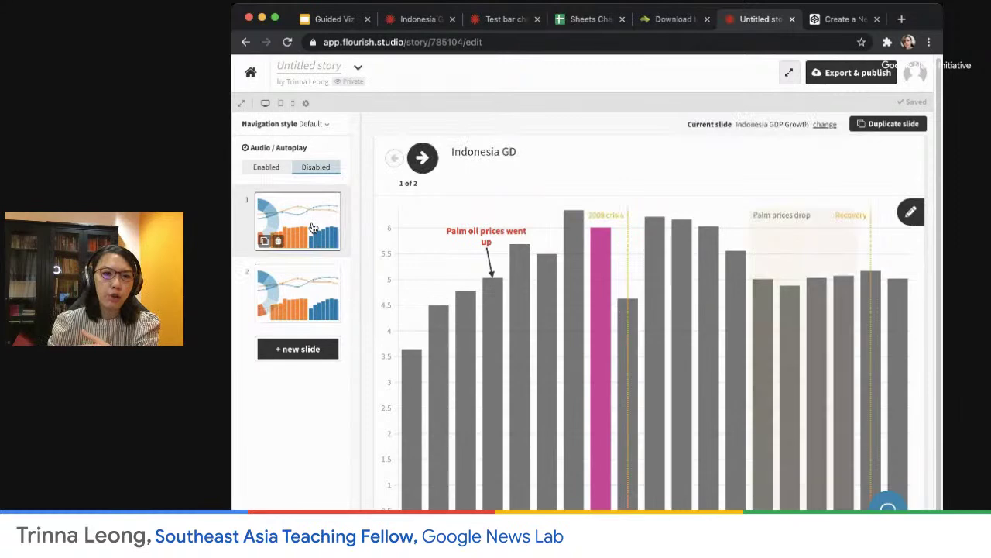
Switch to the Indonesia GDP Growth visualisation, view its data sheet, and return to the preview with the full chart settings.
{"action": "left_click", "coordinate": [426, 22]}
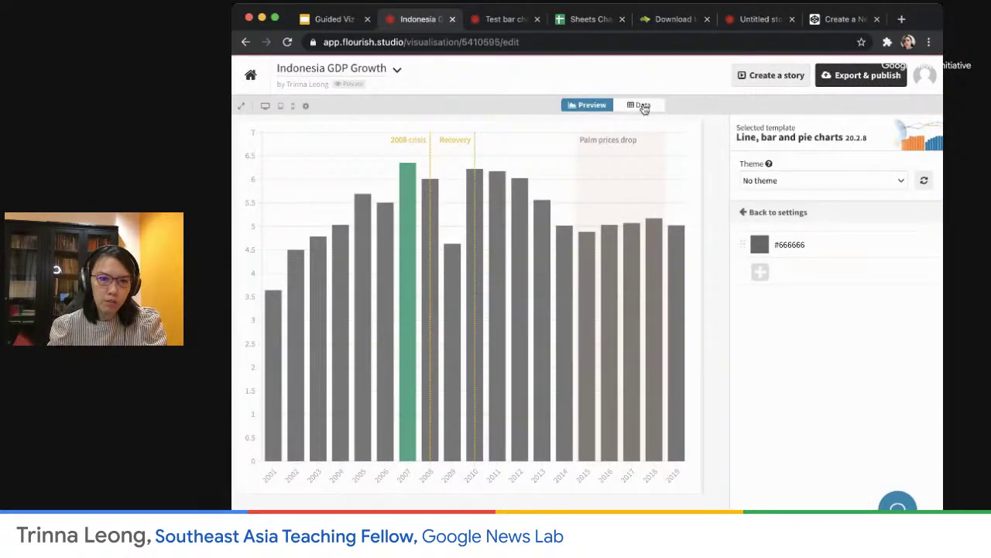
{"action": "left_click", "coordinate": [644, 108]}
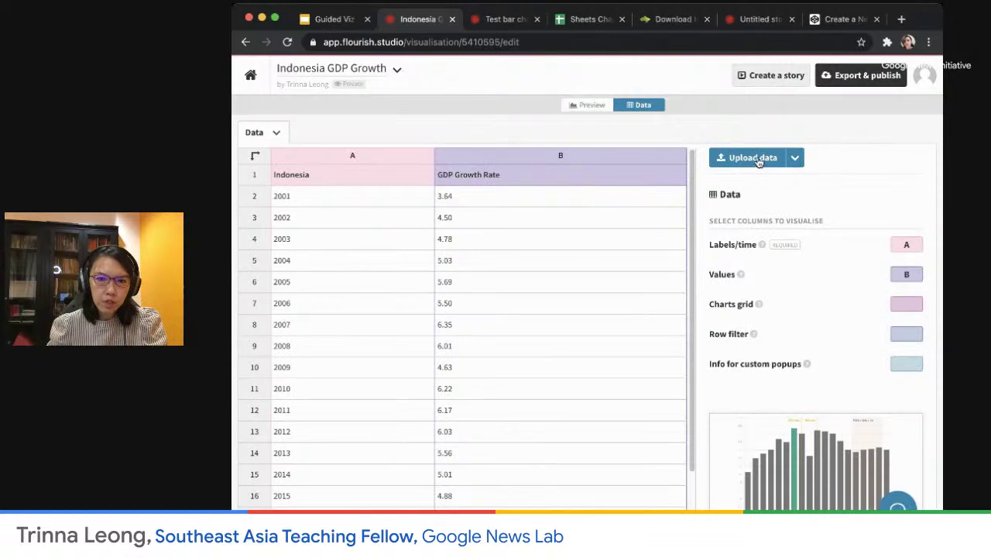
{"action": "left_click", "coordinate": [589, 104]}
{"action": "left_click", "coordinate": [745, 216]}
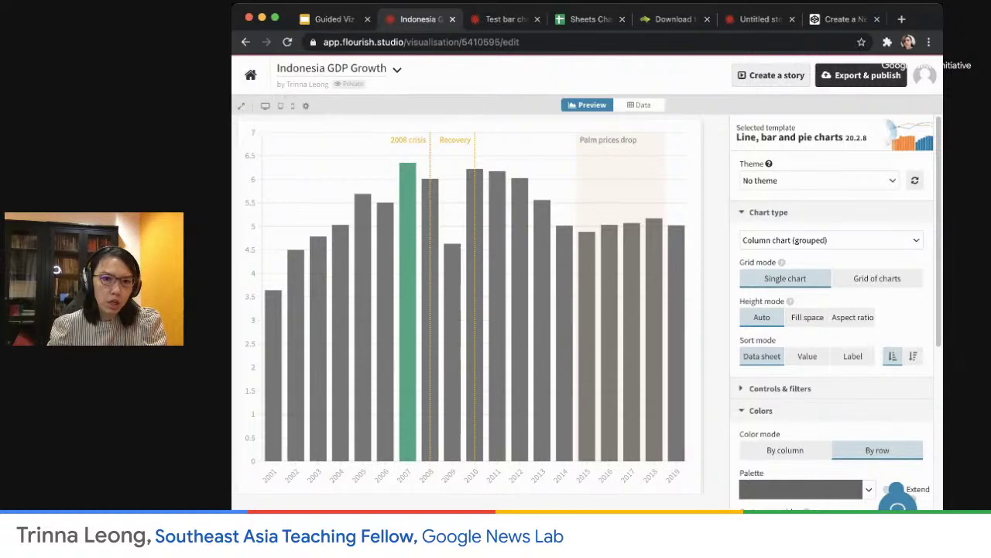
Duplicate the Indonesia GDP Growth slide in the untitled story and delete the copy again.
{"action": "left_click", "coordinate": [496, 21]}
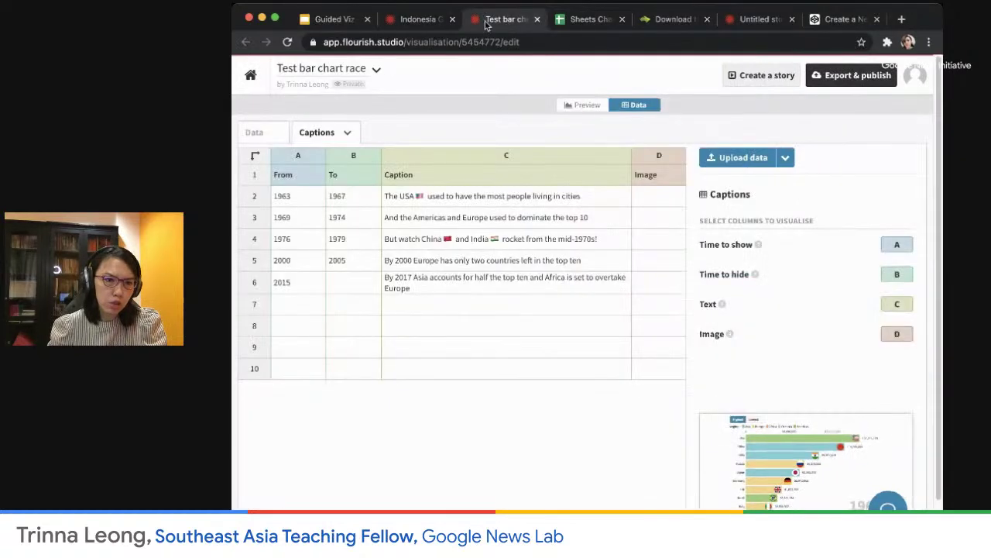
{"action": "left_click", "coordinate": [749, 21]}
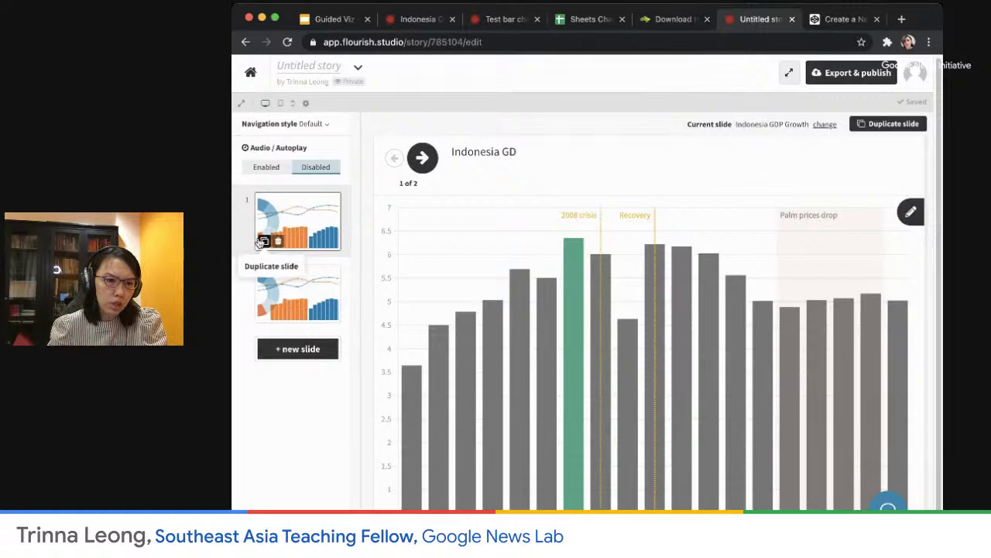
{"action": "left_click", "coordinate": [264, 243]}
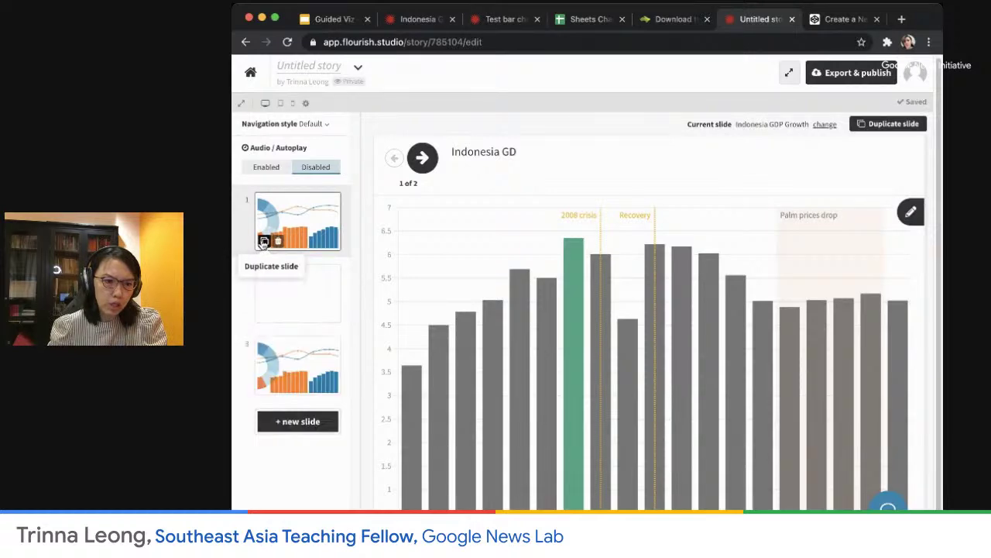
{"action": "left_click", "coordinate": [305, 290]}
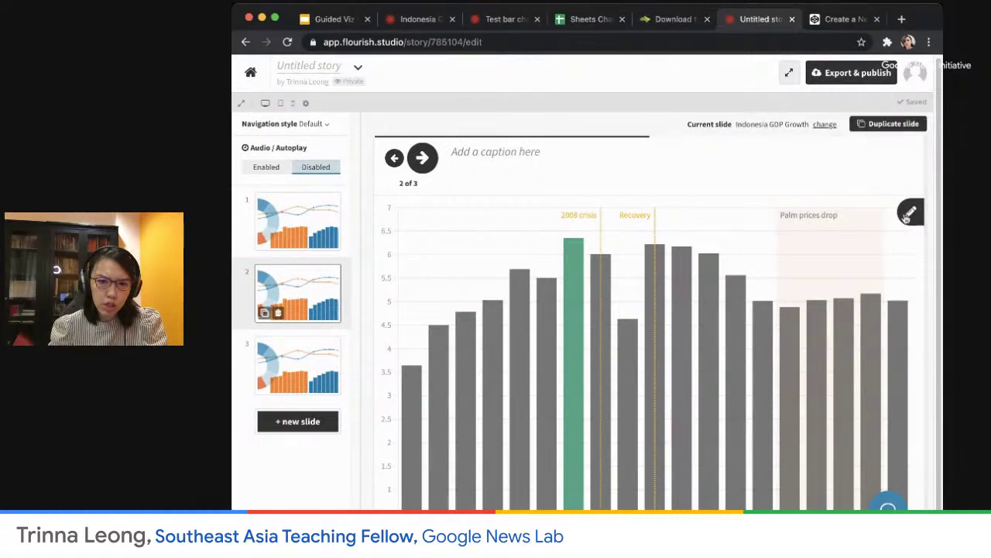
{"action": "left_click", "coordinate": [278, 313]}
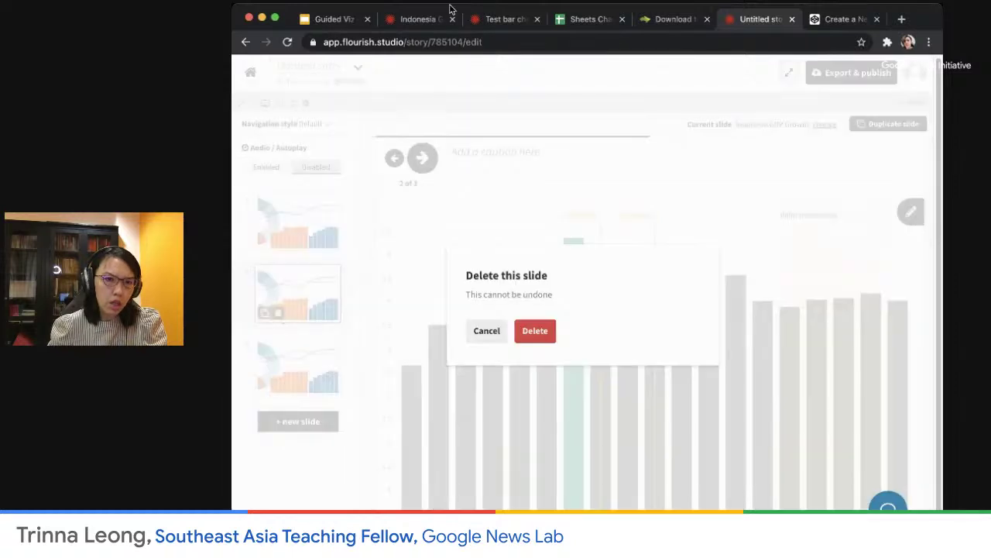
{"action": "left_click", "coordinate": [546, 329]}
Leave the Test bar chart race for the projects overview and duplicate the Indonesia GDP Growth visualisation.
{"action": "left_click", "coordinate": [413, 19]}
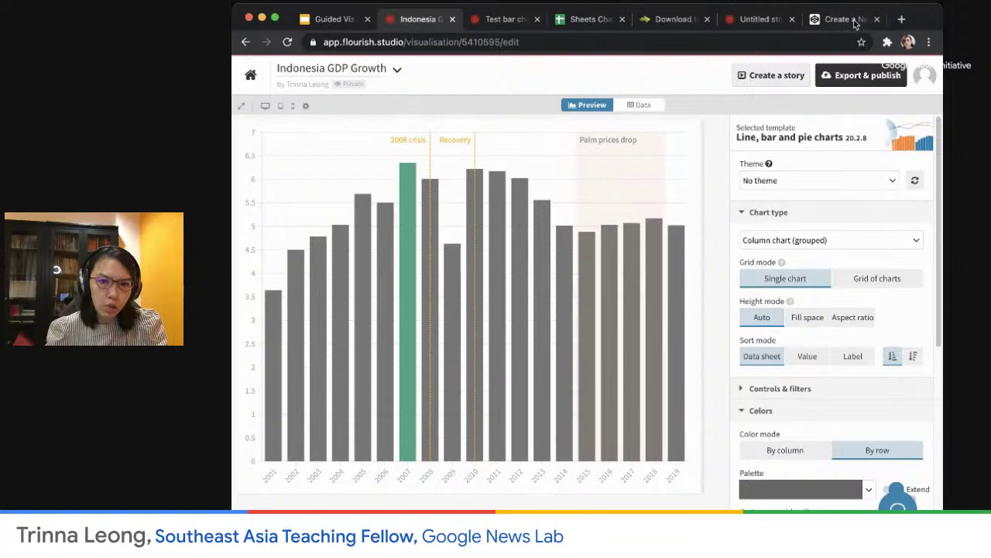
{"action": "left_click", "coordinate": [759, 19]}
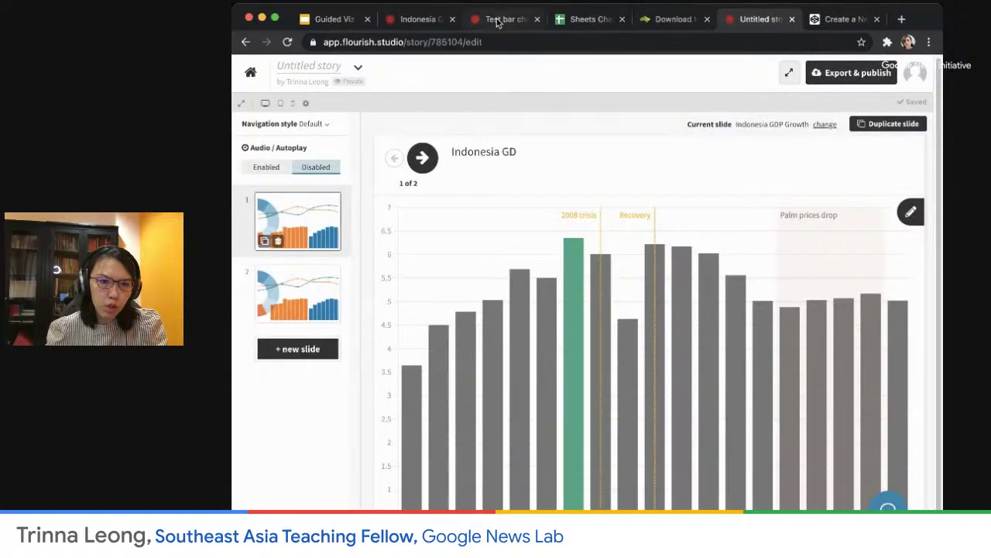
{"action": "left_click", "coordinate": [498, 20]}
{"action": "left_click", "coordinate": [246, 73]}
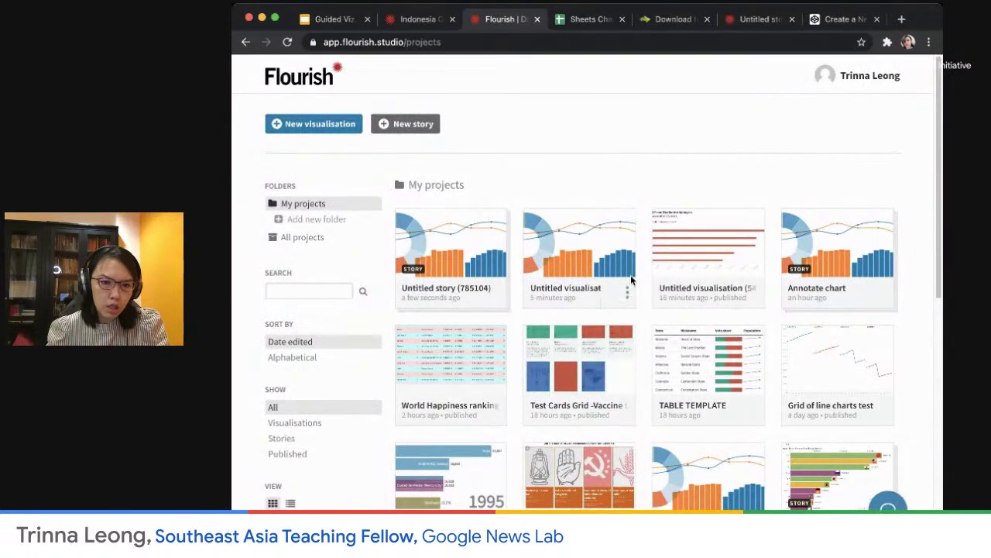
{"action": "scroll", "coordinate": [608, 391], "scroll_direction": "down", "scroll_amount": 3}
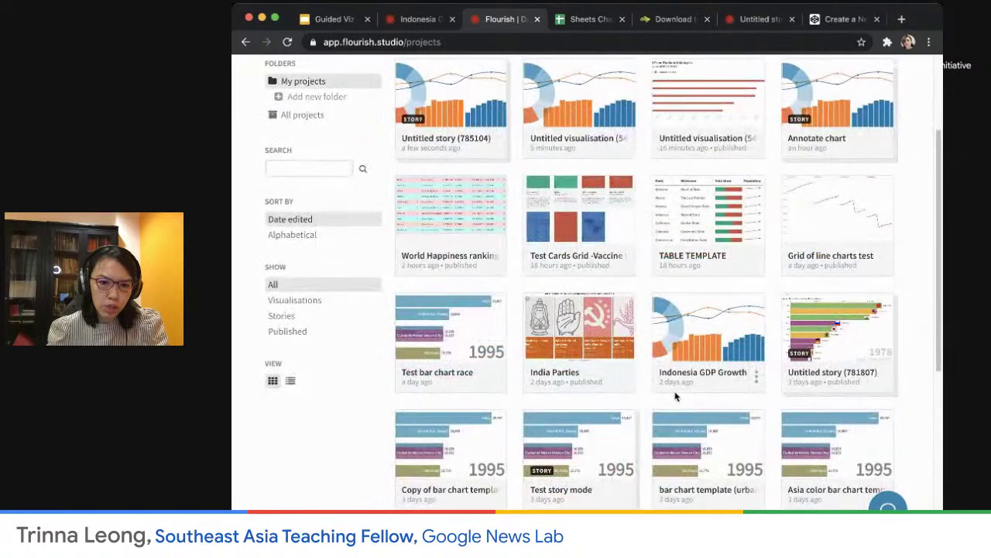
{"action": "scroll", "coordinate": [674, 396], "scroll_direction": "down", "scroll_amount": 4}
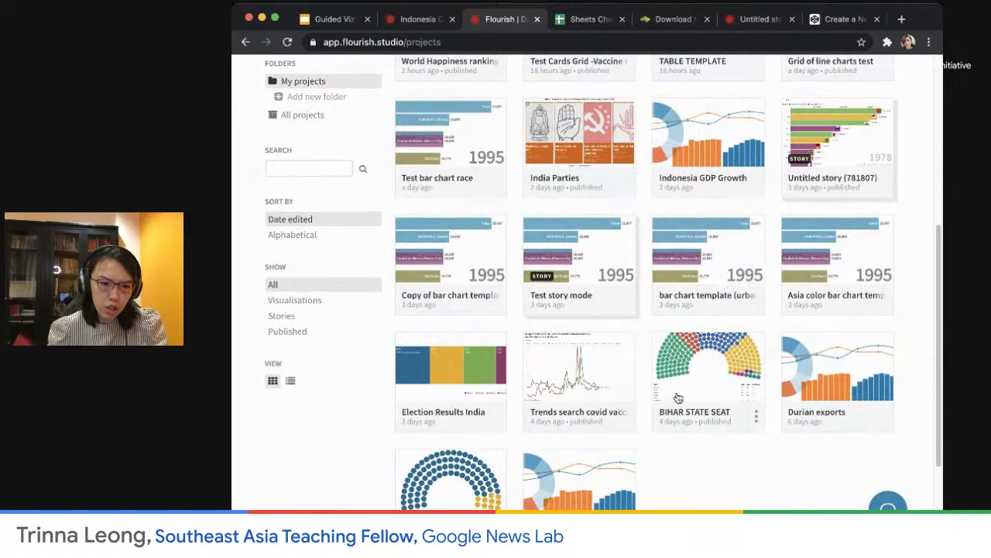
{"action": "scroll", "coordinate": [677, 397], "scroll_direction": "up", "scroll_amount": 7}
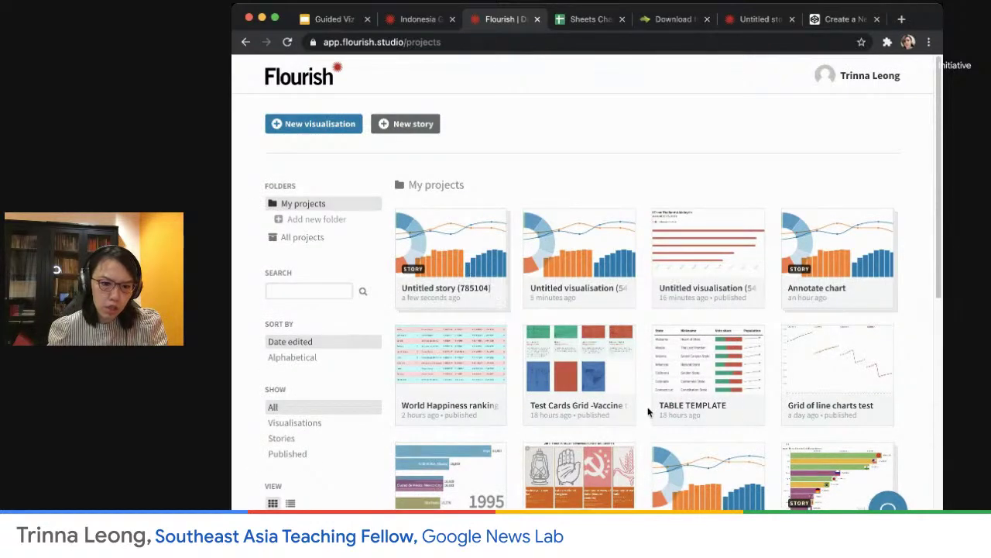
{"action": "scroll", "coordinate": [649, 412], "scroll_direction": "down", "scroll_amount": 3}
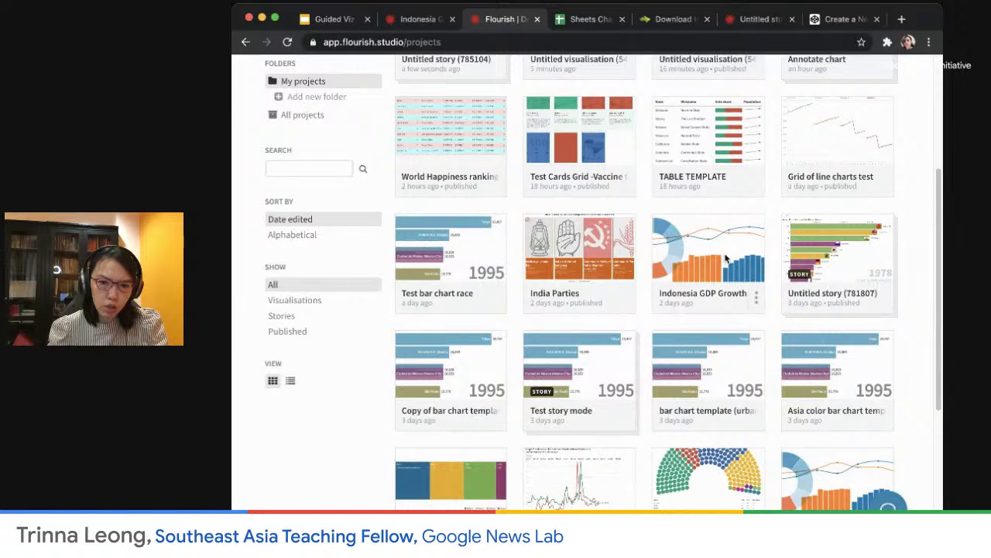
{"action": "mouse_move", "coordinate": [755, 304]}
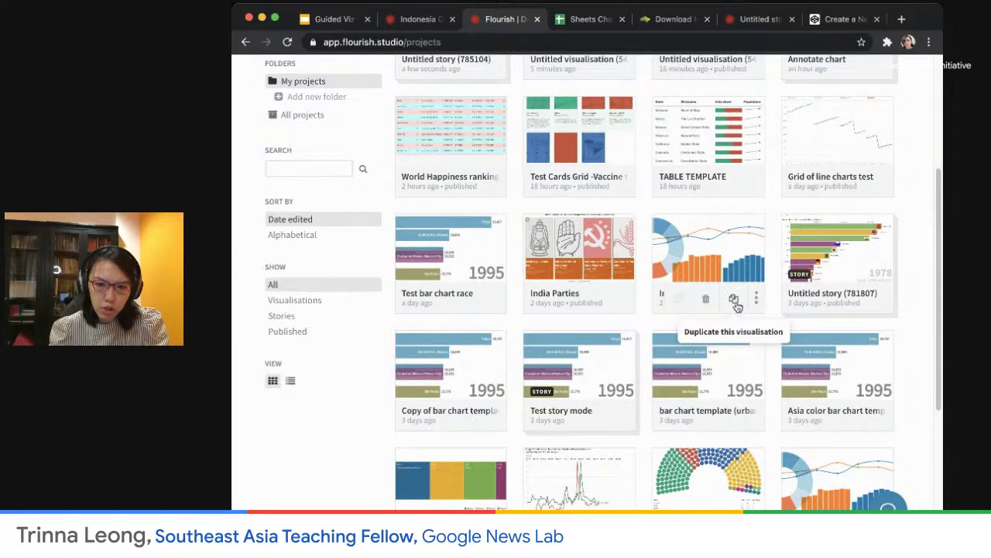
{"action": "left_click", "coordinate": [735, 302]}
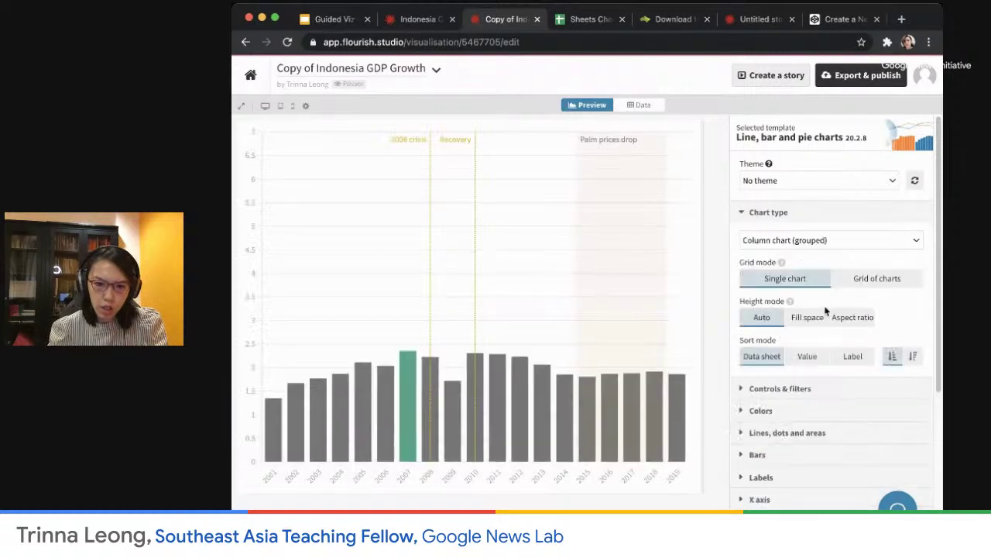
Try several preset colour palettes on the copied chart's bars, including Flourish 1 and the one starting with purple and blue.
{"action": "left_click", "coordinate": [741, 418]}
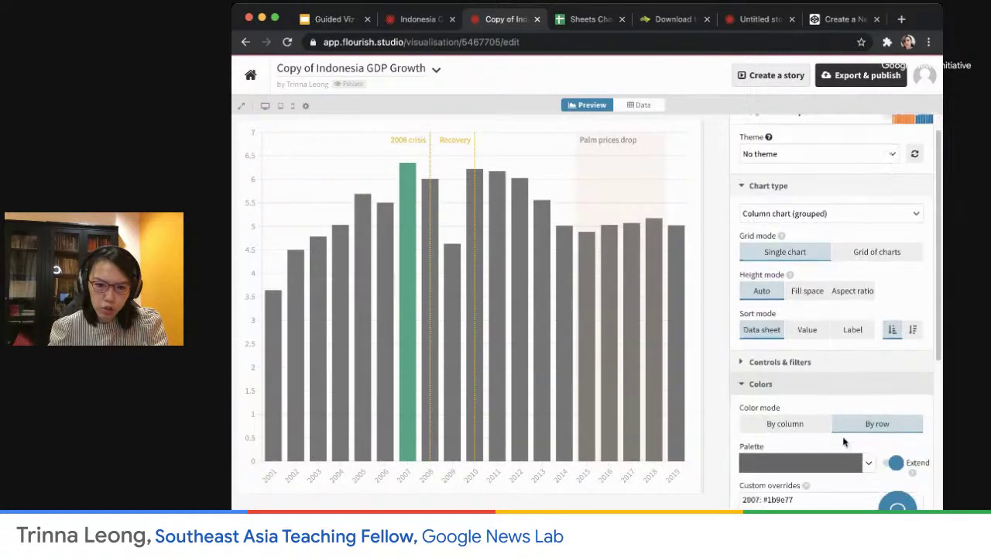
{"action": "scroll", "coordinate": [845, 439], "scroll_direction": "down", "scroll_amount": 2}
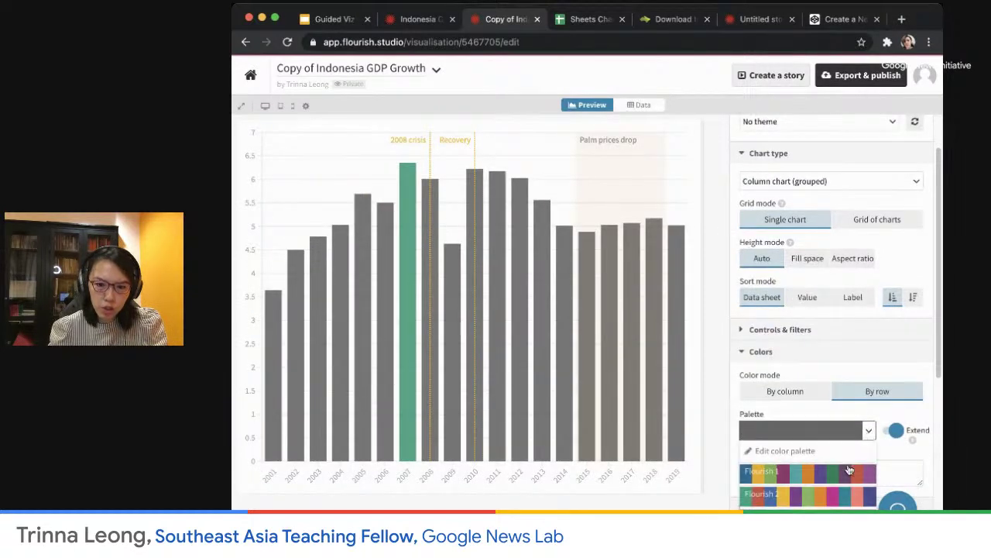
{"action": "left_click", "coordinate": [847, 469]}
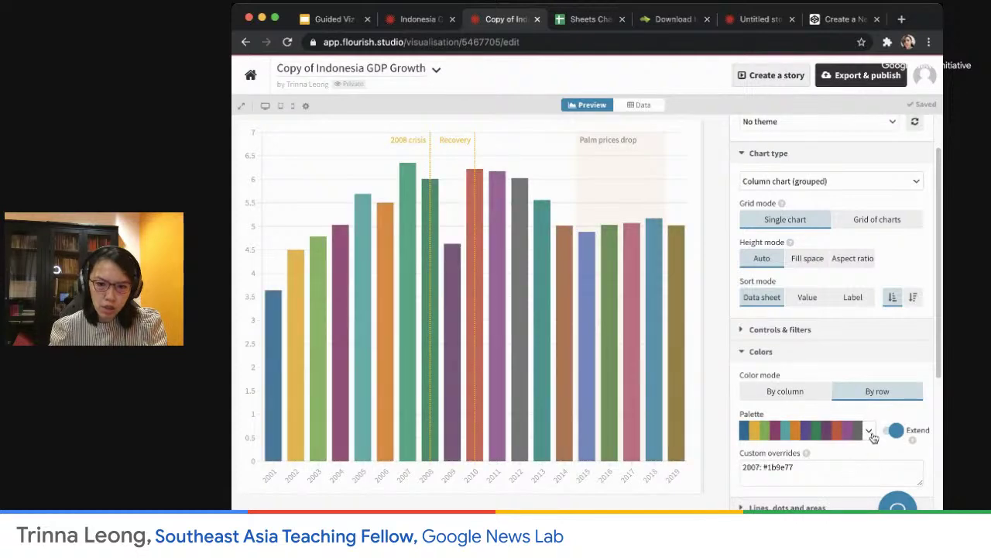
{"action": "left_click", "coordinate": [873, 436]}
{"action": "left_click", "coordinate": [842, 484]}
{"action": "left_click", "coordinate": [871, 438]}
{"action": "left_click", "coordinate": [848, 484]}
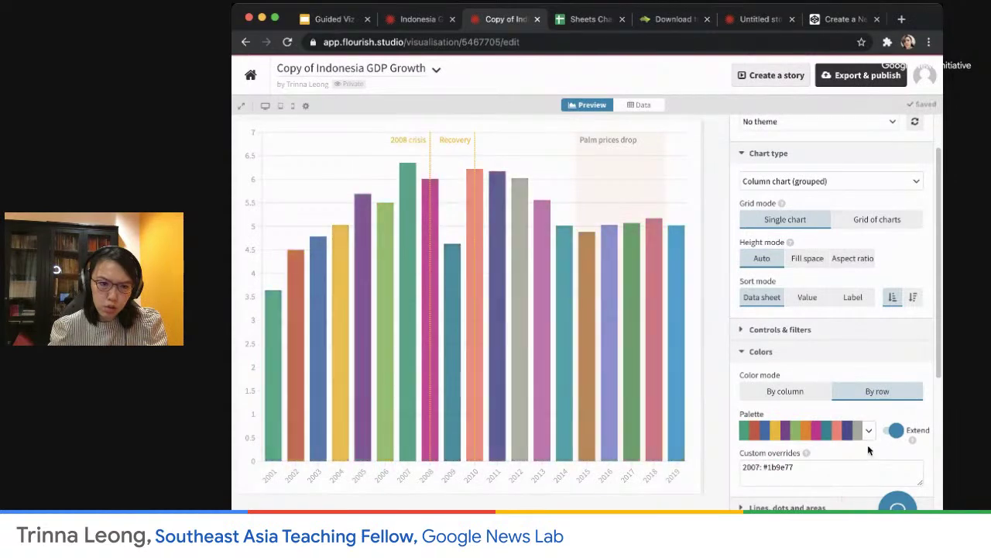
{"action": "left_click", "coordinate": [869, 436]}
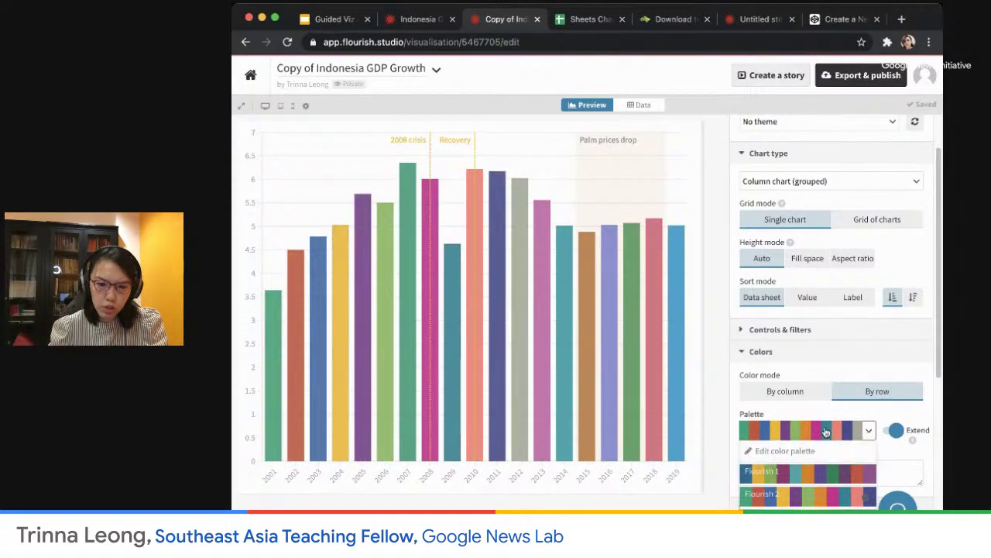
{"action": "left_click", "coordinate": [864, 496]}
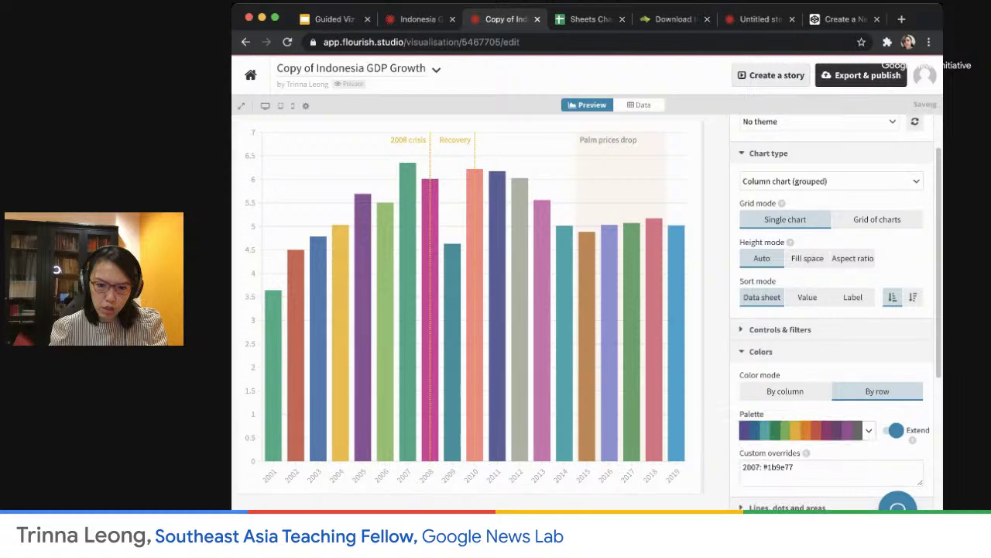
Clear the custom colour override for 2007 in the copied chart.
{"action": "left_click", "coordinate": [869, 435]}
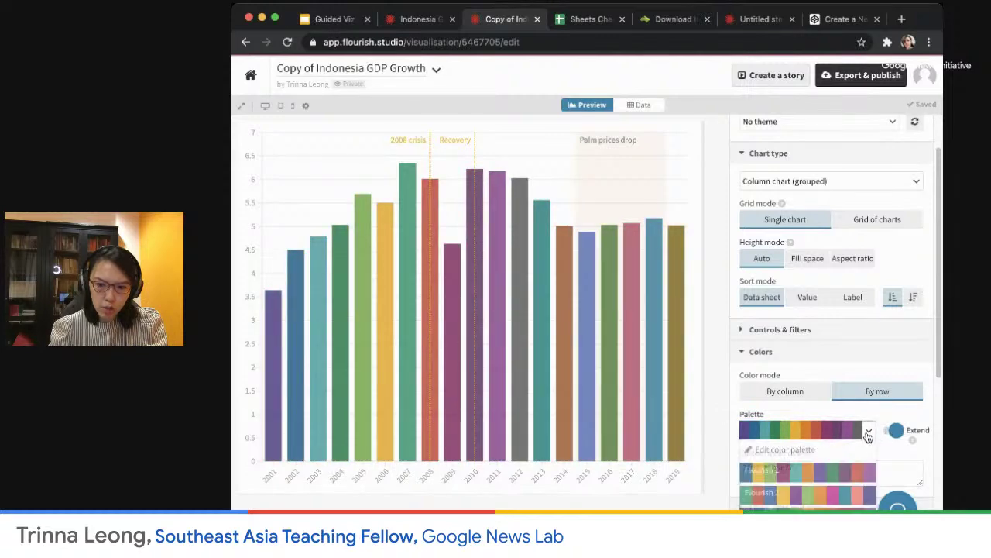
{"action": "left_click", "coordinate": [905, 472]}
{"action": "left_click_drag", "start_coordinate": [905, 470], "coordinate": [730, 470]}
Edit the chart's colour palette by removing every colour except #38a6a5, and return to the settings.
{"action": "left_click", "coordinate": [870, 433]}
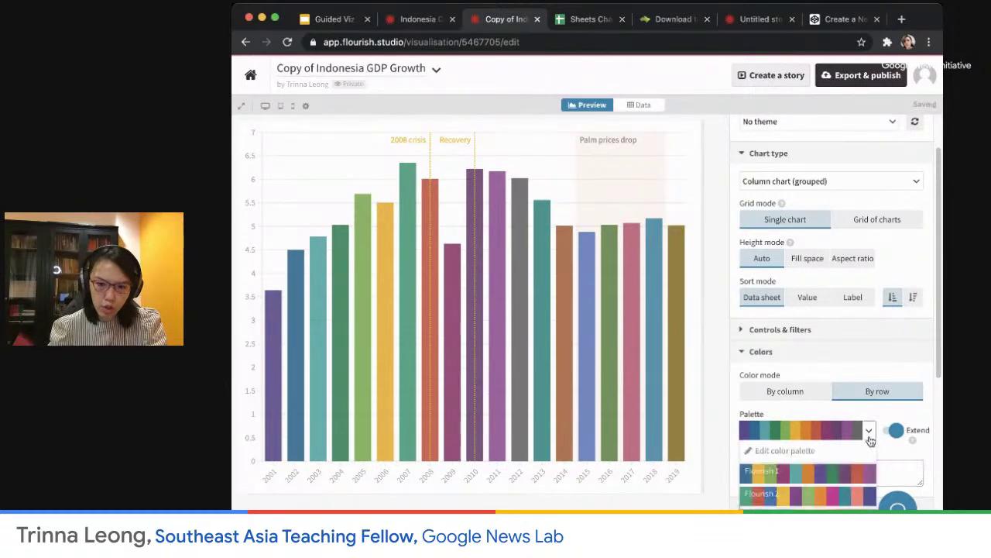
{"action": "left_click", "coordinate": [843, 451]}
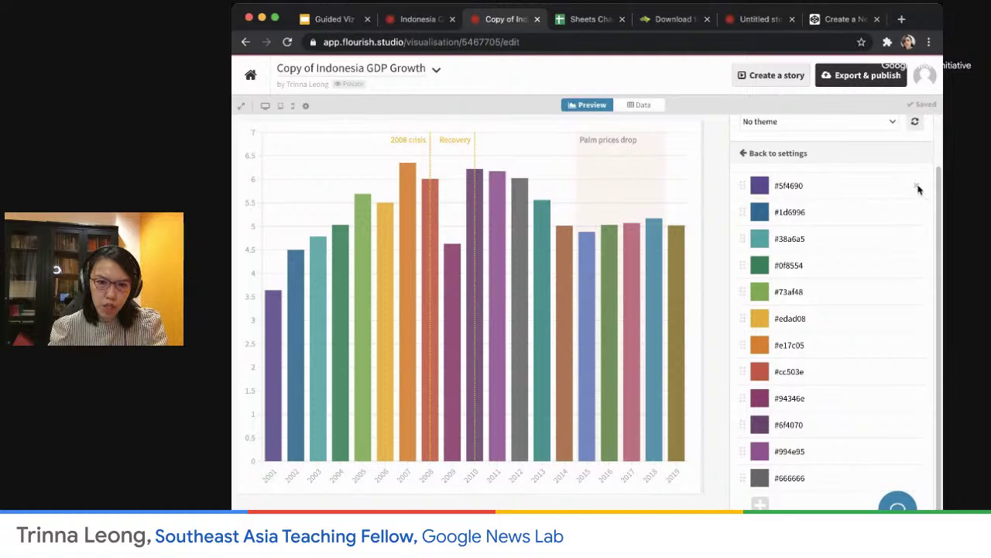
{"action": "left_click", "coordinate": [916, 211]}
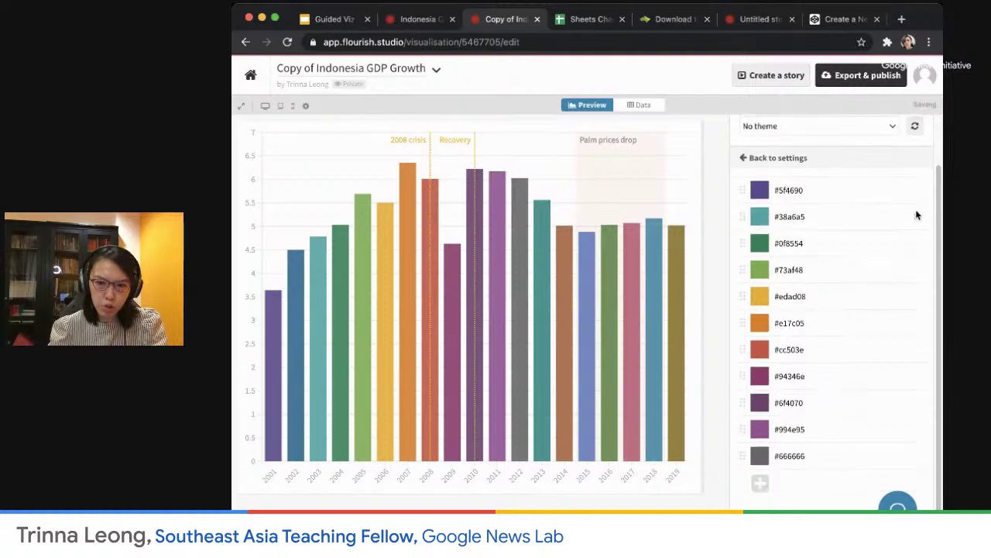
{"action": "left_click", "coordinate": [916, 194]}
{"action": "left_click", "coordinate": [920, 267]}
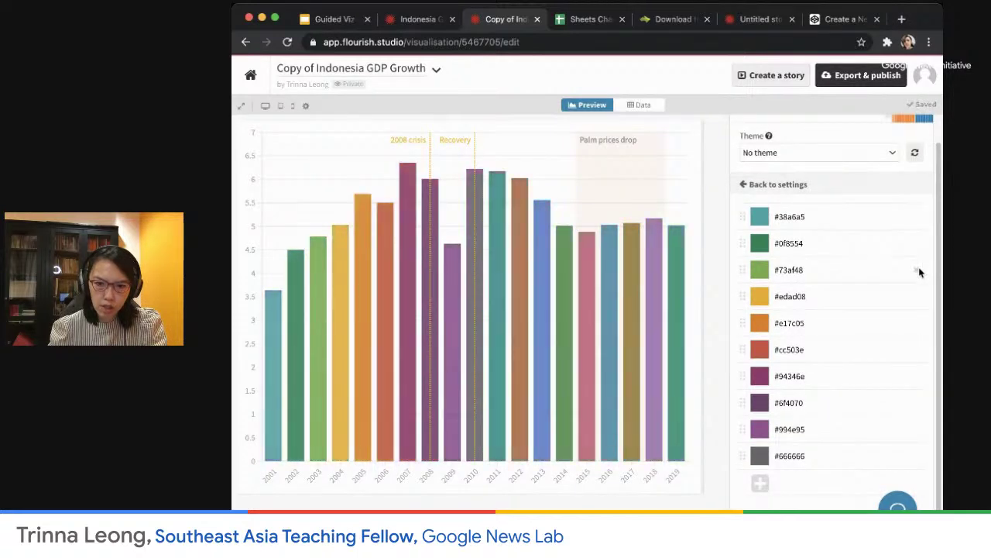
{"action": "left_click", "coordinate": [916, 299]}
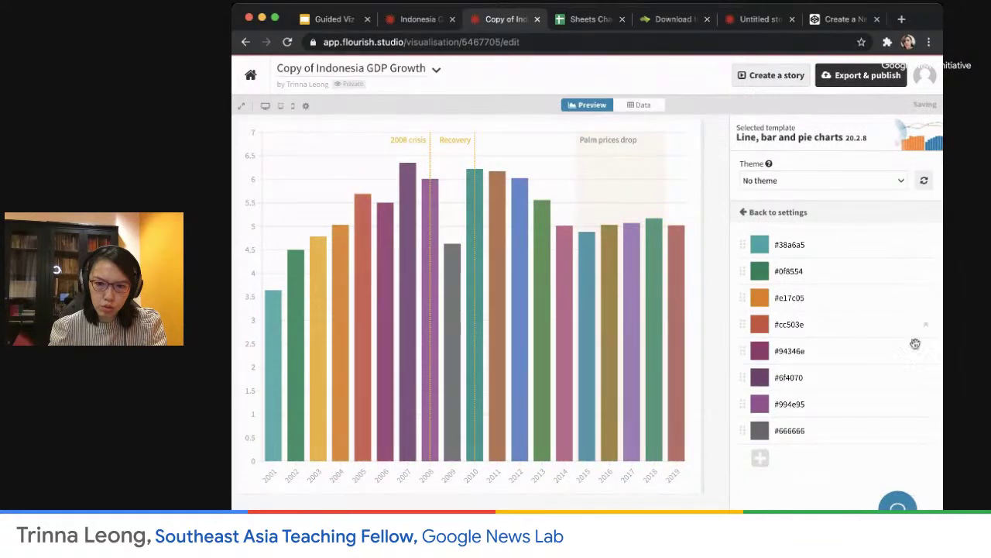
{"action": "left_click", "coordinate": [925, 429]}
{"action": "left_click", "coordinate": [926, 404]}
{"action": "left_click", "coordinate": [927, 377]}
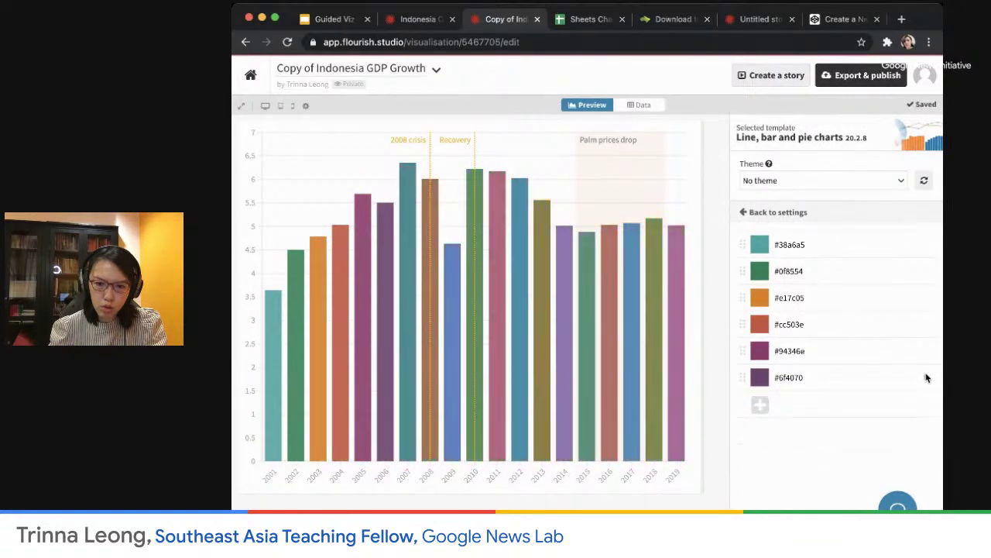
{"action": "left_click", "coordinate": [926, 351]}
{"action": "left_click", "coordinate": [925, 323]}
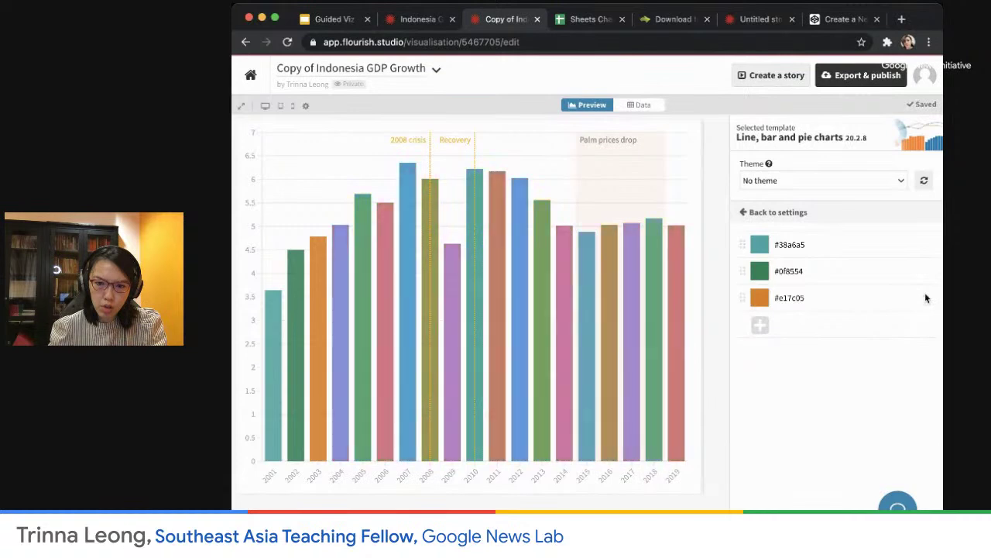
{"action": "left_click", "coordinate": [926, 298]}
{"action": "left_click", "coordinate": [924, 271]}
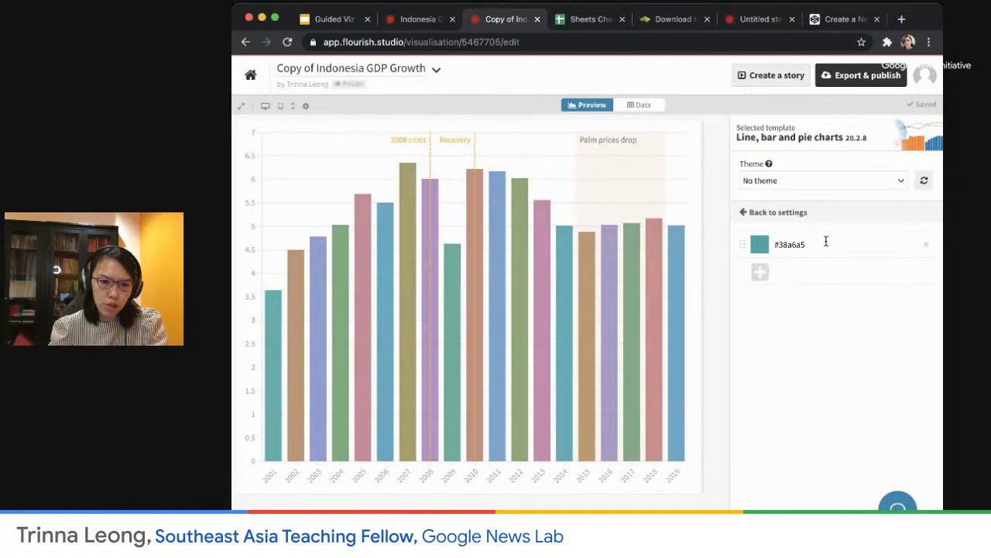
{"action": "left_click", "coordinate": [743, 214]}
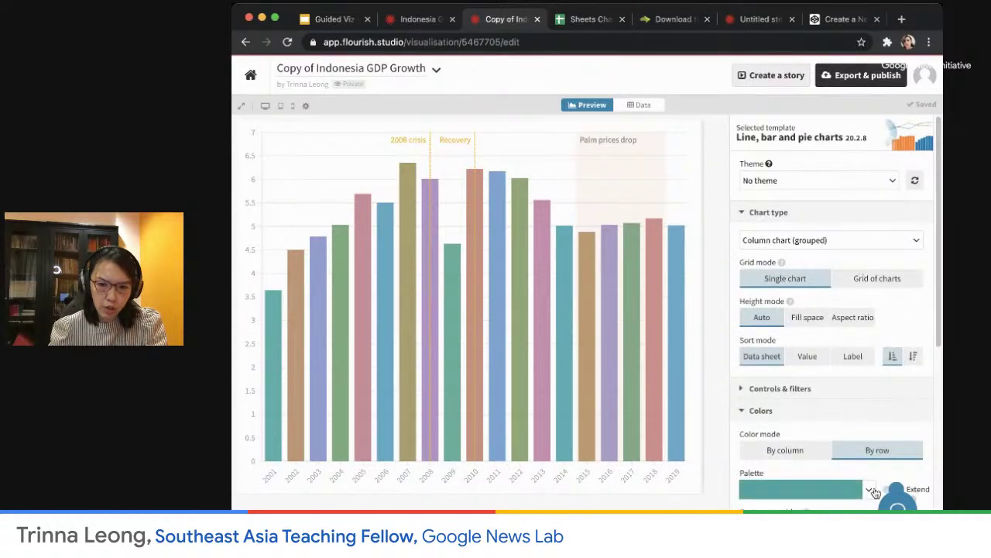
Apply the preset palette of green, lavender, peach, yellow, blue, pink, brown and grey to the copied chart.
{"action": "left_click", "coordinate": [870, 491]}
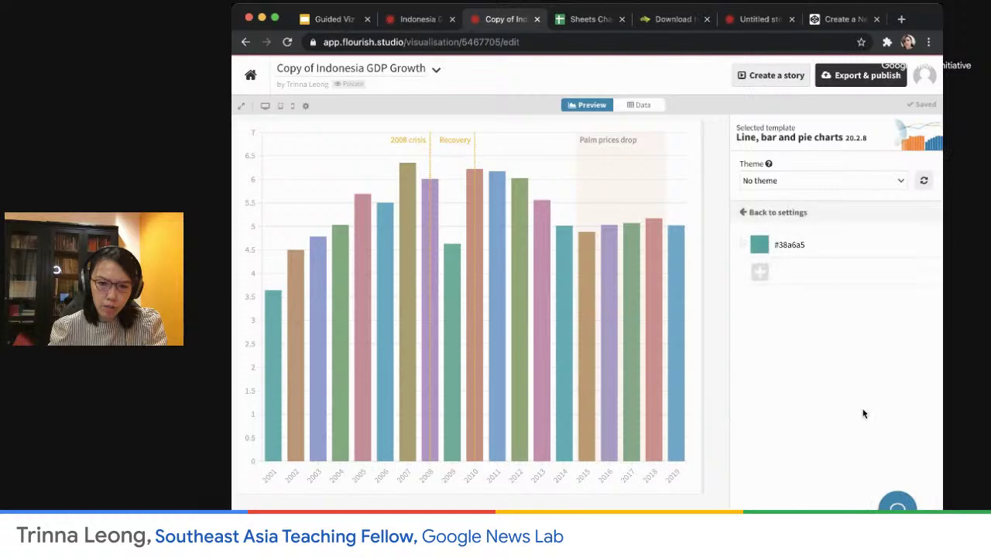
{"action": "left_click", "coordinate": [742, 214]}
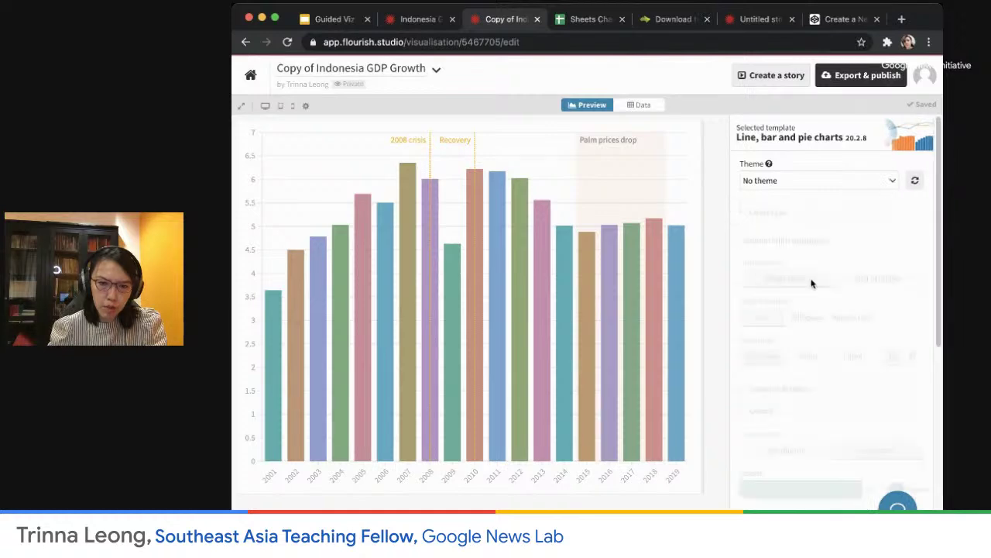
{"action": "scroll", "coordinate": [832, 380], "scroll_direction": "down", "scroll_amount": 5}
{"action": "scroll", "coordinate": [829, 356], "scroll_direction": "up", "scroll_amount": 1}
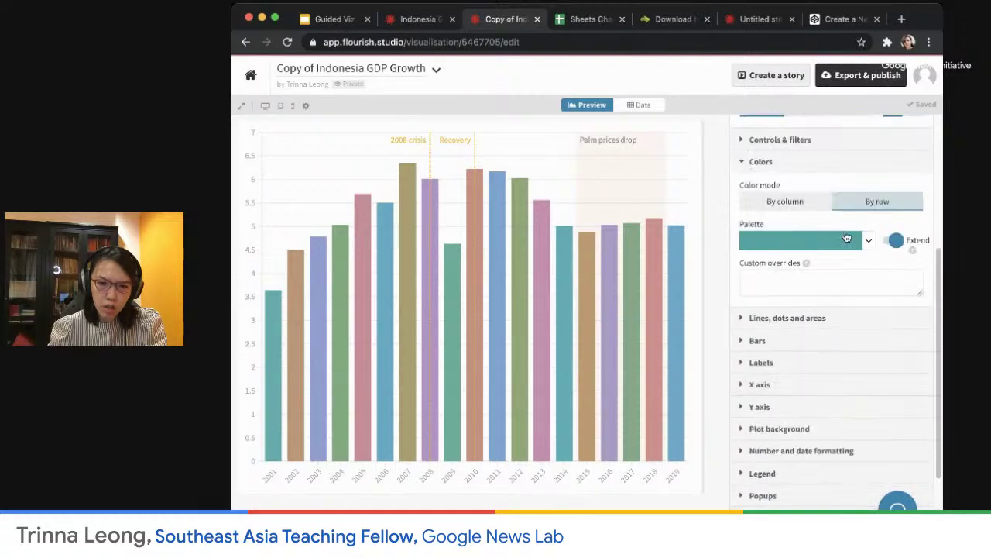
{"action": "left_click", "coordinate": [869, 243]}
{"action": "left_click", "coordinate": [809, 421]}
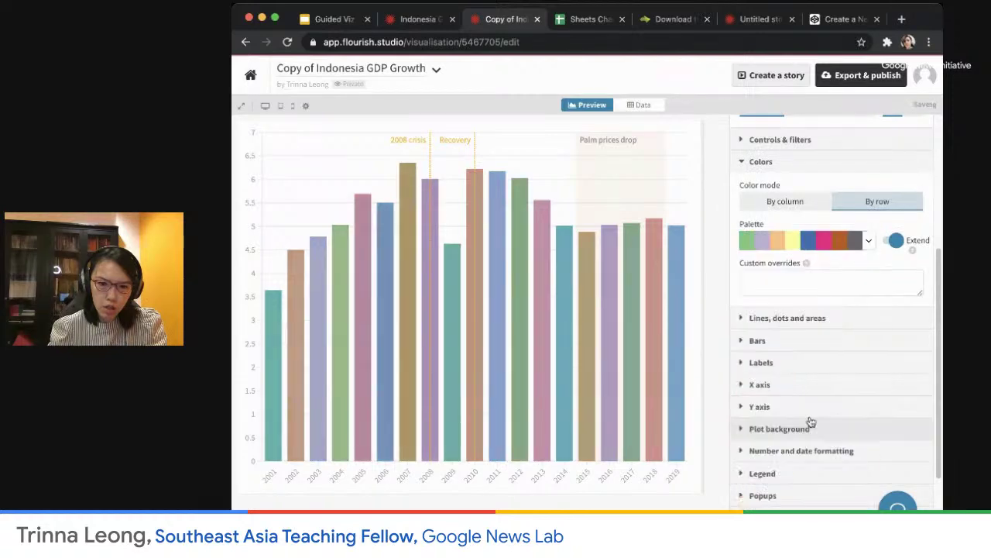
{"action": "scroll", "coordinate": [832, 427], "scroll_direction": "up", "scroll_amount": 3}
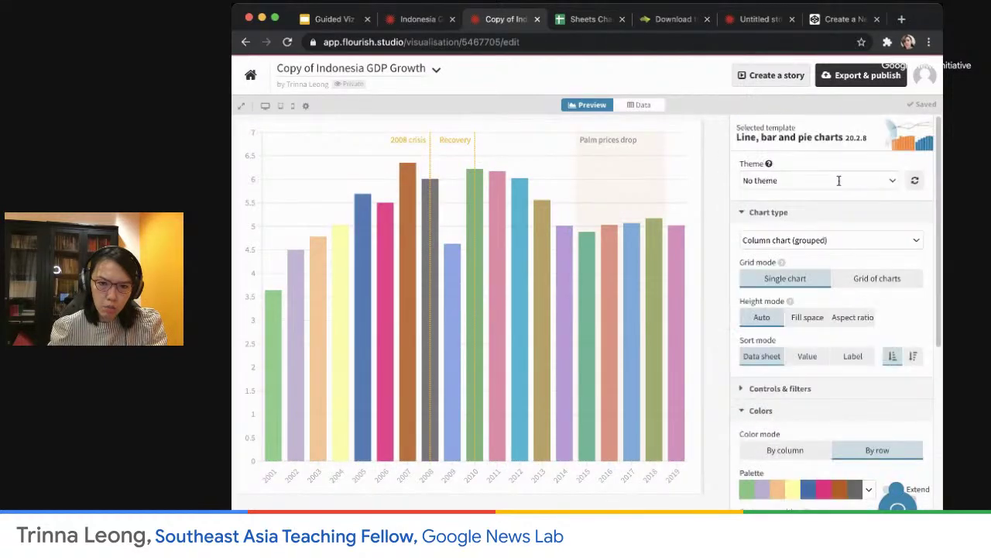
Check the themes available for the copied chart and compare its colours with the original Indonesia GDP Growth chart.
{"action": "left_click", "coordinate": [880, 181]}
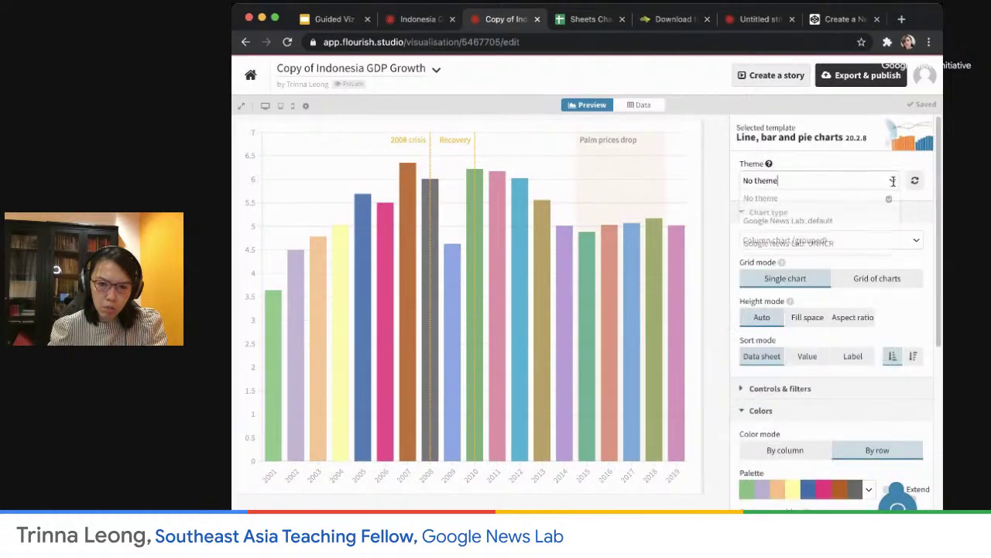
{"action": "left_click", "coordinate": [866, 216]}
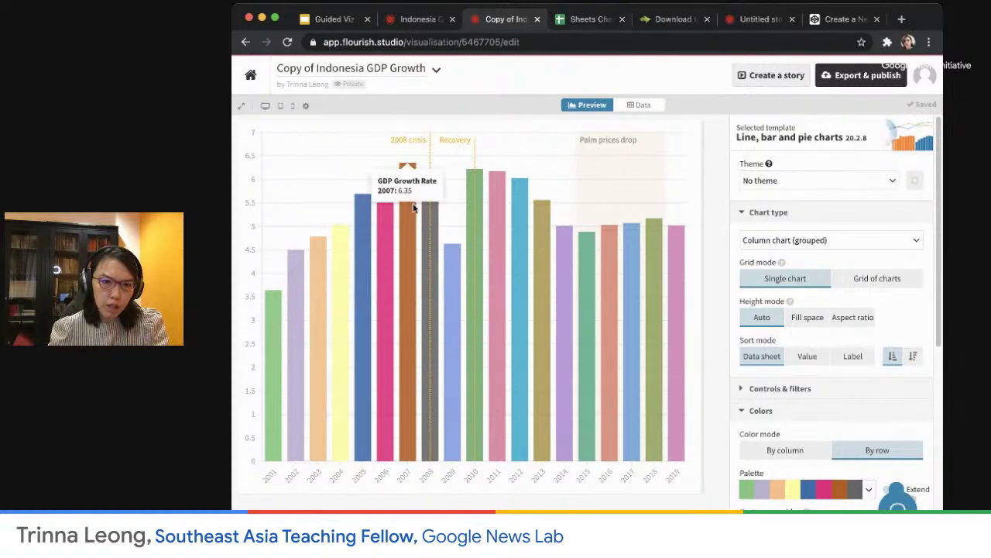
{"action": "left_click", "coordinate": [430, 20]}
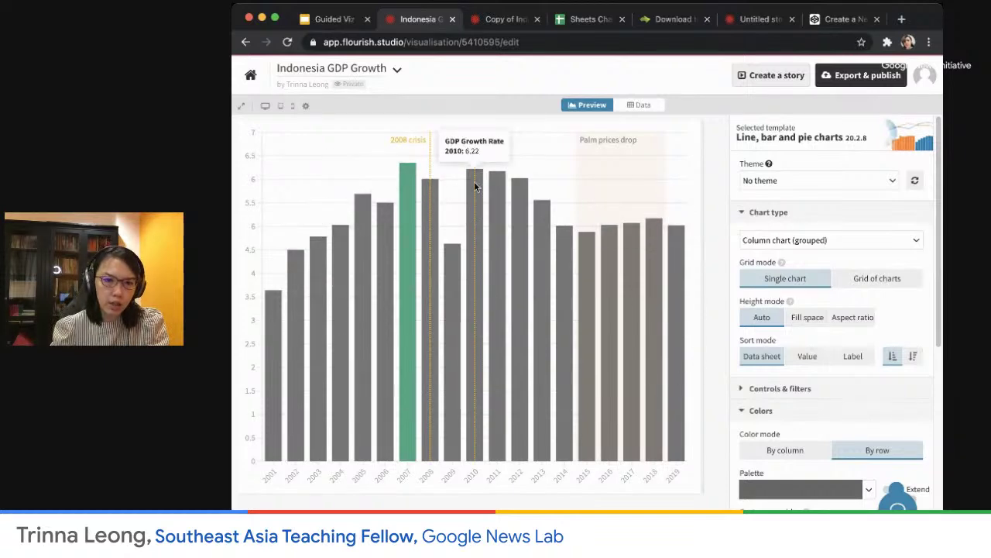
{"action": "left_click", "coordinate": [500, 18]}
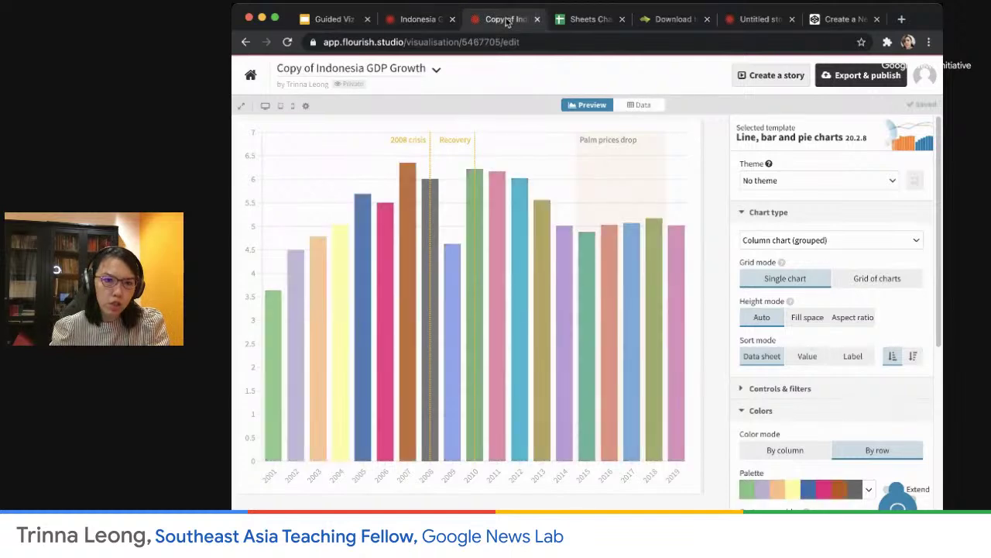
Switch to the untitled Flourish story and view the transition between its two slides in both directions.
{"action": "left_click", "coordinate": [761, 20]}
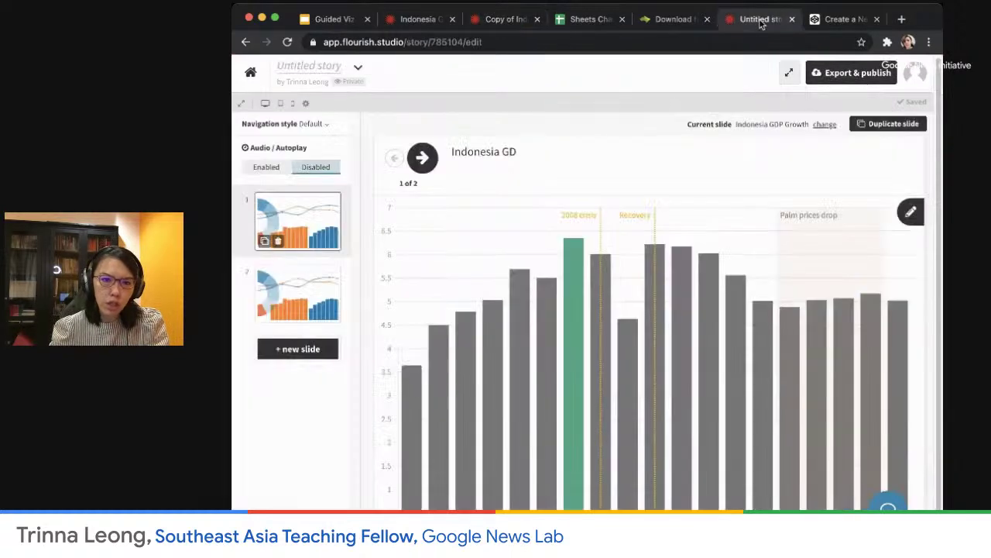
{"action": "left_click", "coordinate": [306, 300]}
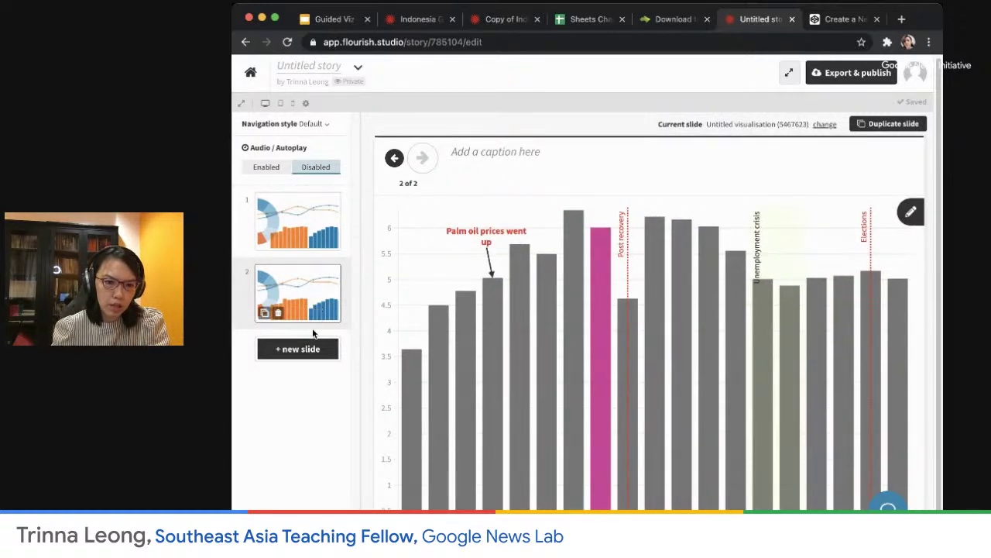
{"action": "left_click", "coordinate": [394, 158]}
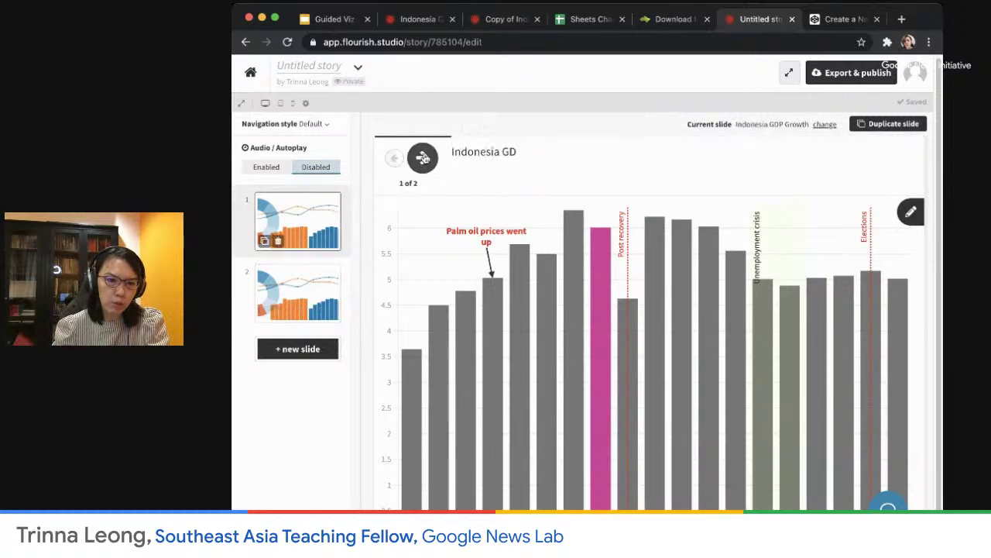
{"action": "left_click", "coordinate": [423, 158]}
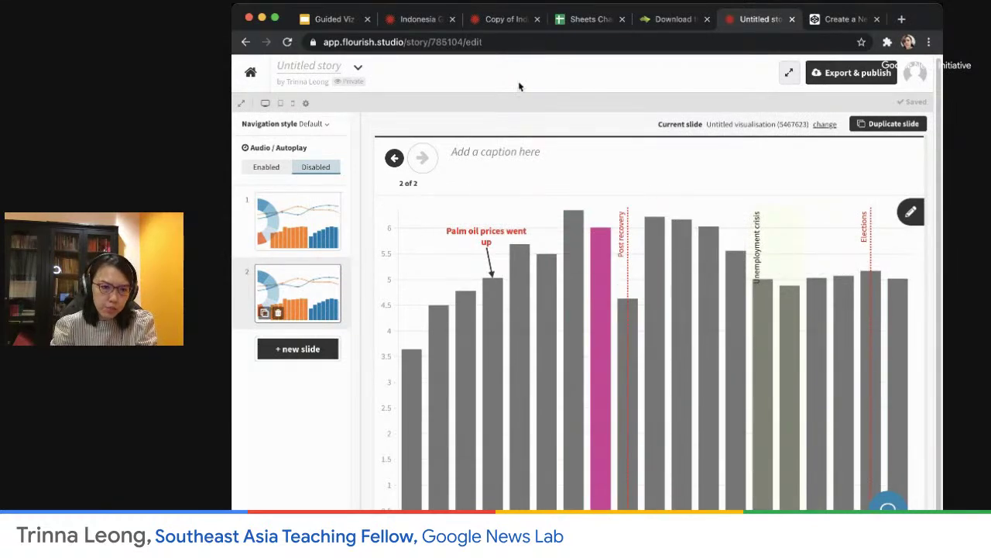
Switch to the workshop presentation, advance past the chart annotation slides and play the embedded Flourish demo video.
{"action": "left_click", "coordinate": [333, 22]}
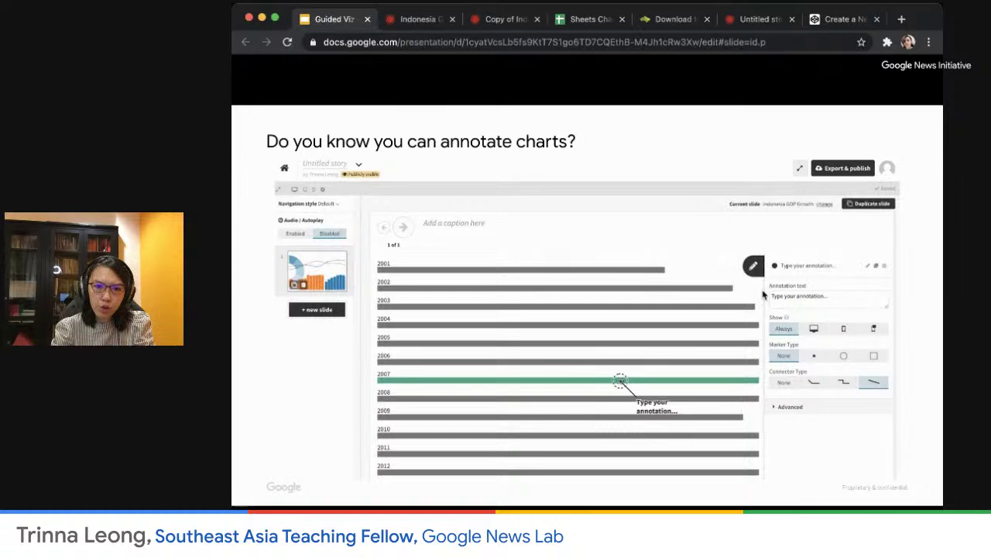
{"action": "key", "text": "Right"}
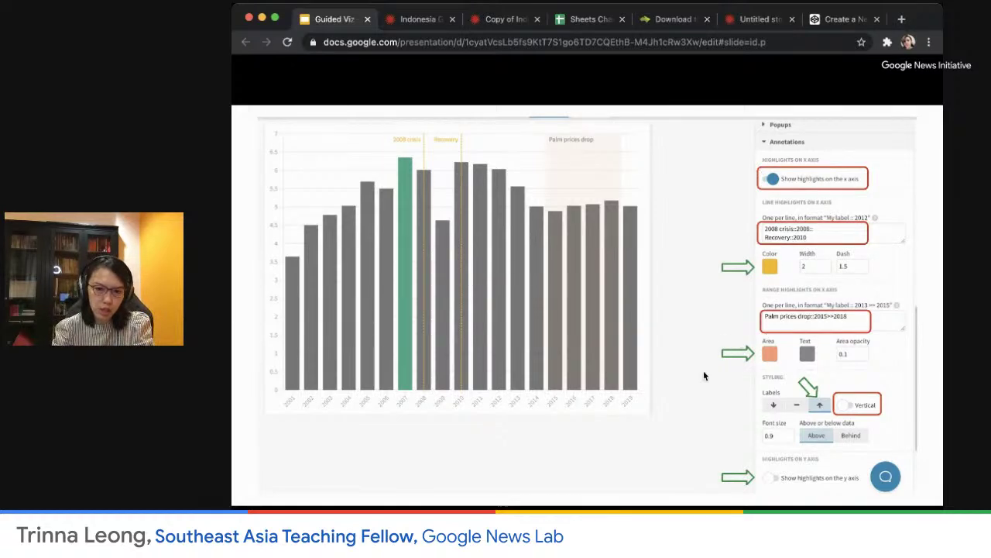
{"action": "key", "text": "Right"}
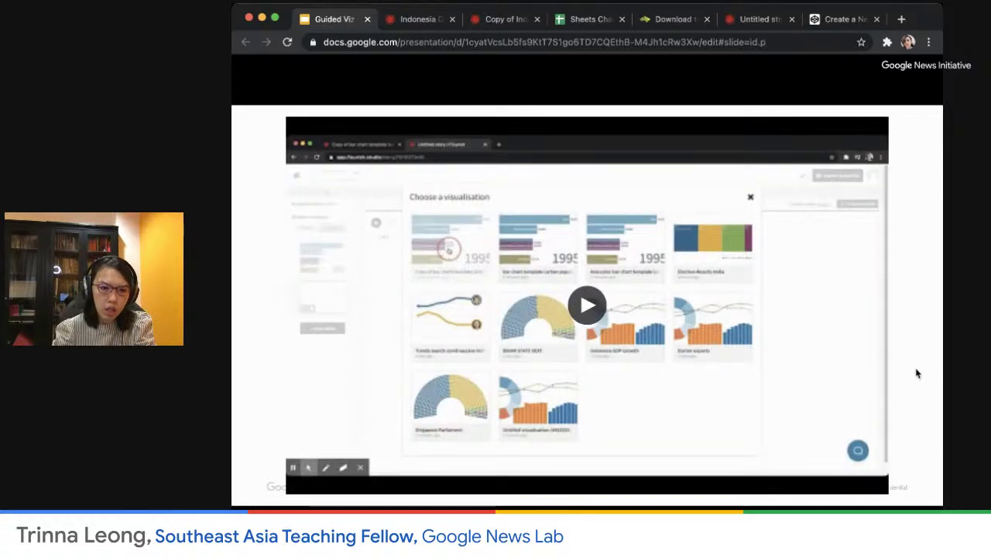
{"action": "left_click", "coordinate": [587, 306]}
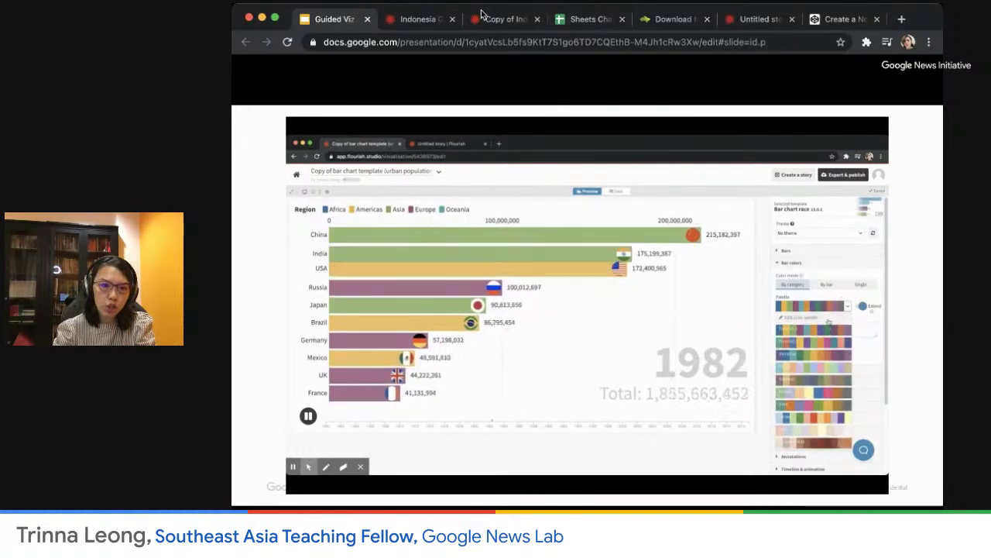
Revisit the copied GDP chart, then return to the presentation and advance to the Google Trends COVID-19 vaccine comparison slide.
{"action": "left_click", "coordinate": [505, 20]}
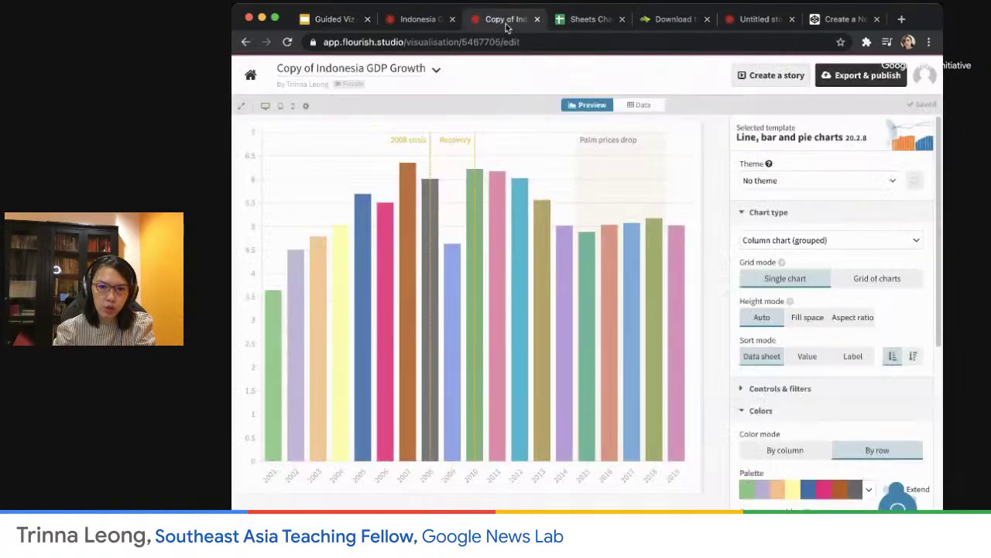
{"action": "left_click", "coordinate": [874, 78]}
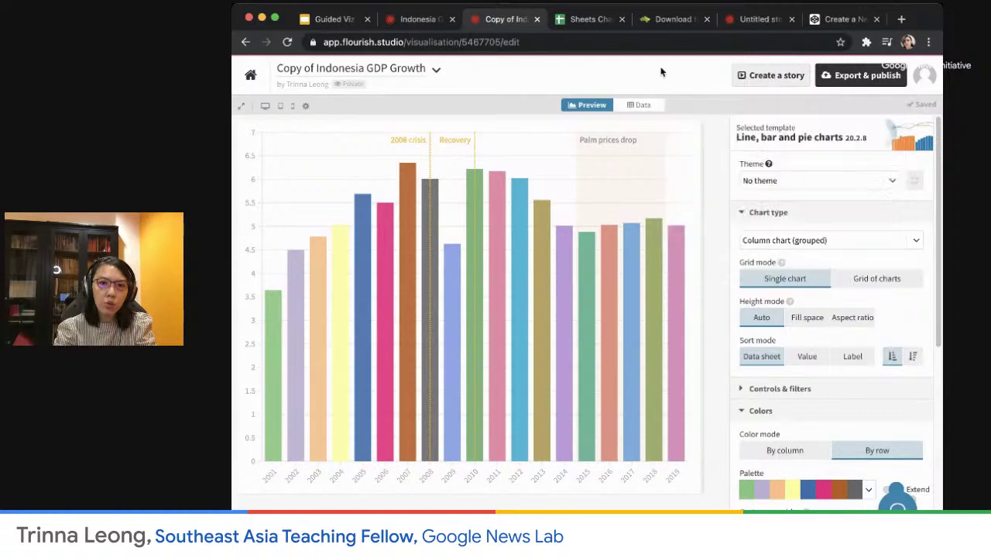
{"action": "left_click", "coordinate": [413, 17]}
{"action": "left_click", "coordinate": [333, 18]}
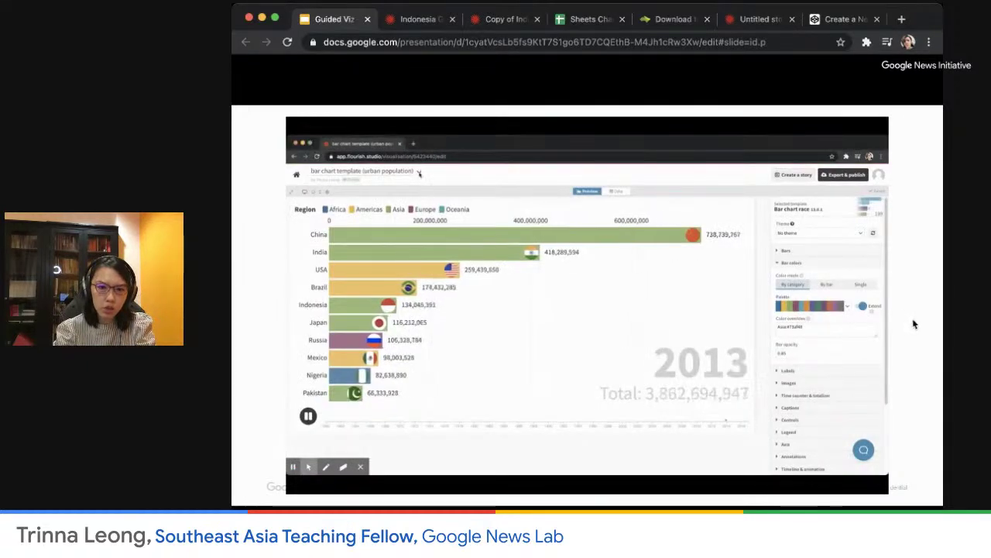
{"action": "key", "text": "Right"}
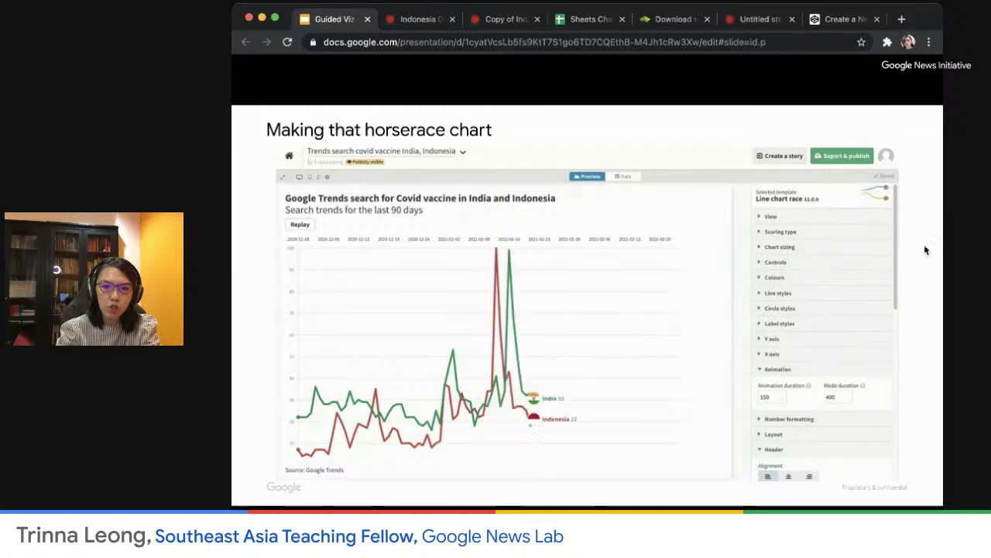
{"action": "key", "text": "Right"}
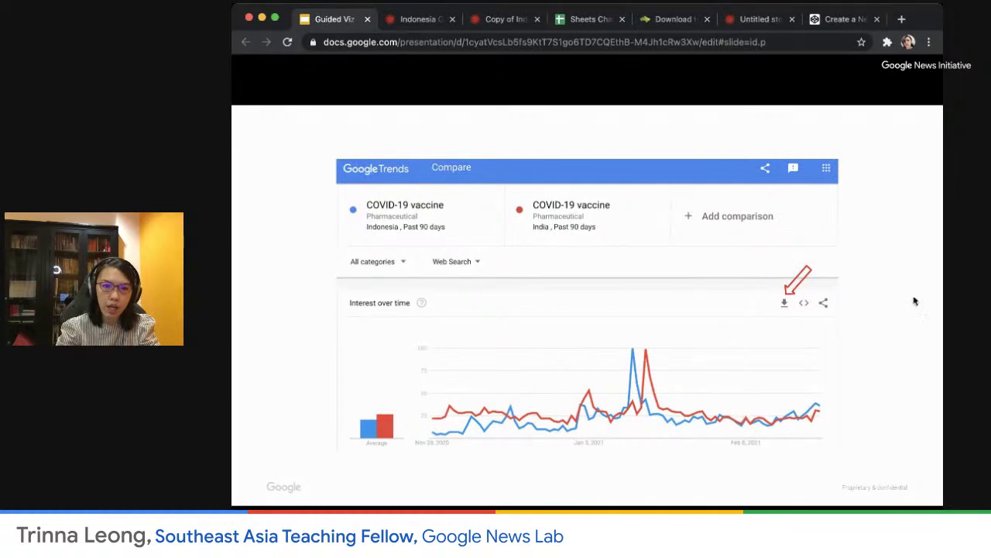
Switch to the Sheets Chart Test spreadsheet and set its zoom to 125%.
{"action": "left_click", "coordinate": [589, 19]}
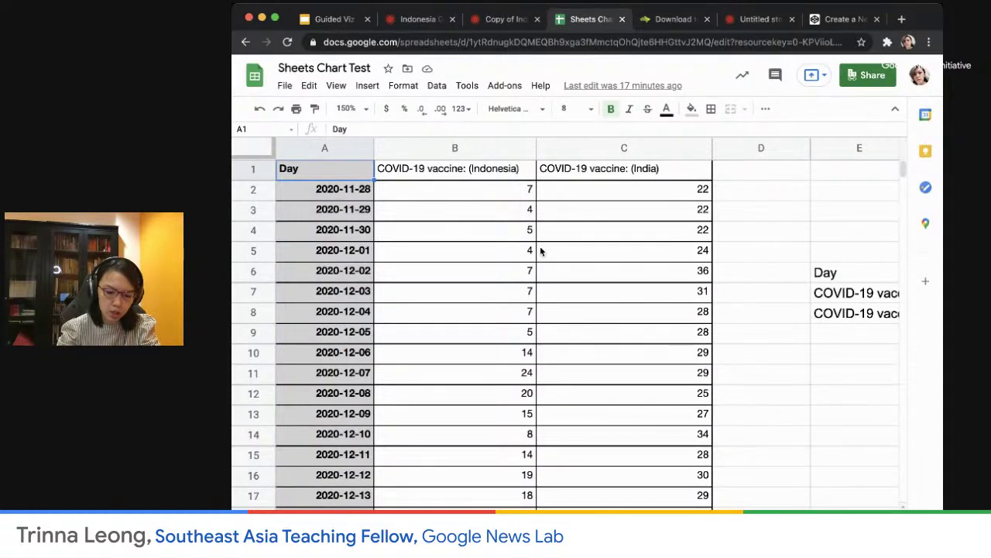
{"action": "left_click", "coordinate": [367, 109]}
{"action": "left_click", "coordinate": [360, 217]}
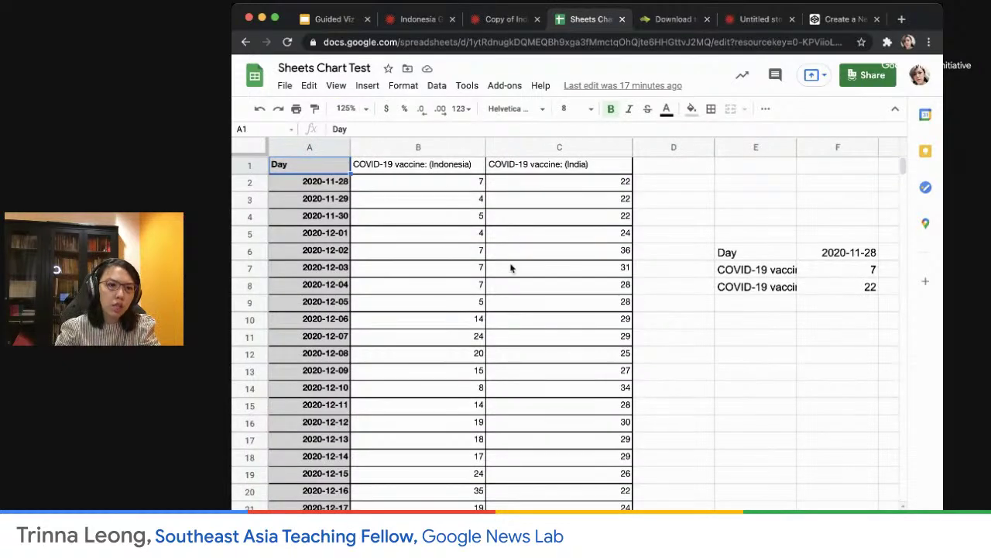
Review the daily COVID-19 vaccine search data for Indonesia and India from the first date to the last.
{"action": "left_click", "coordinate": [308, 188]}
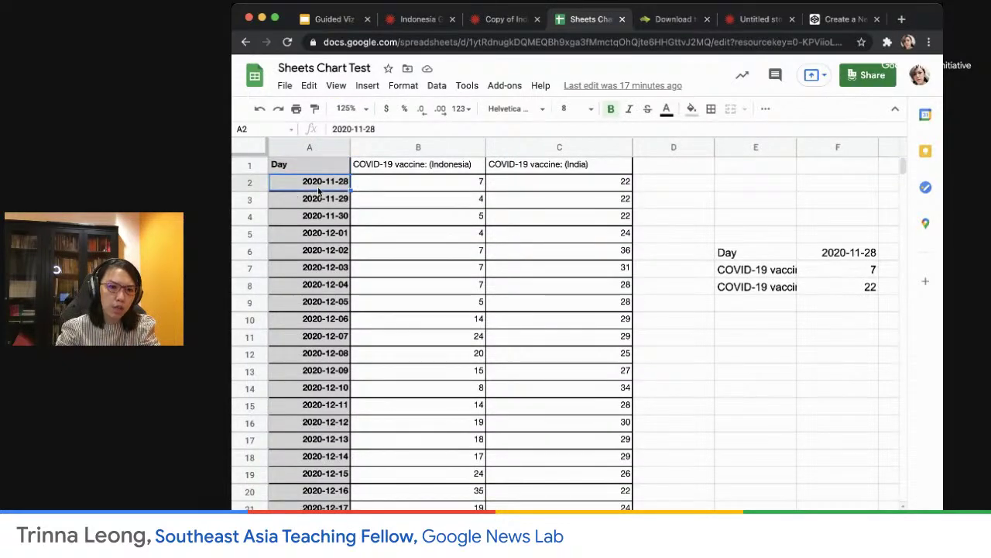
{"action": "scroll", "coordinate": [459, 315], "scroll_direction": "down", "scroll_amount": 2}
{"action": "scroll", "coordinate": [459, 316], "scroll_direction": "up", "scroll_amount": 2}
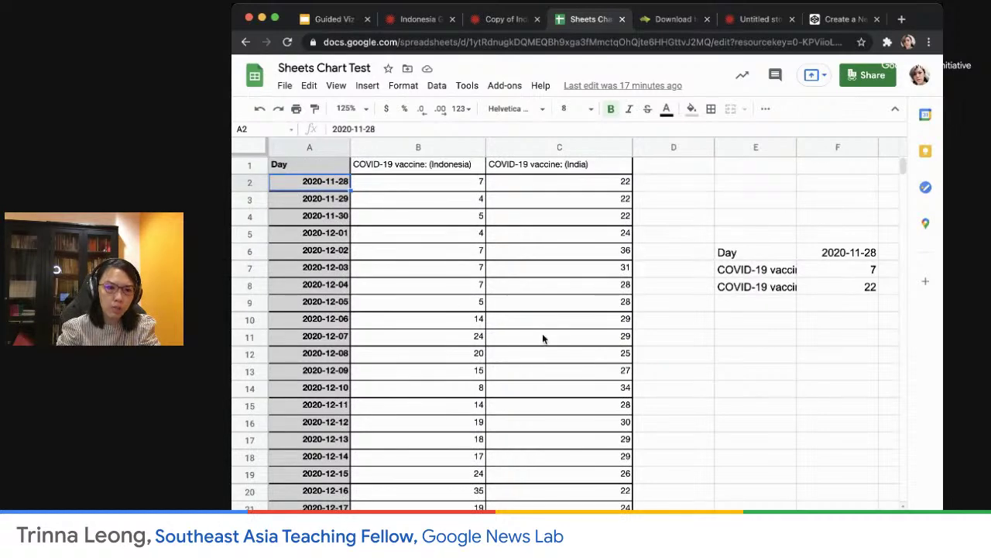
{"action": "scroll", "coordinate": [542, 336], "scroll_direction": "down", "scroll_amount": 15}
{"action": "scroll", "coordinate": [543, 338], "scroll_direction": "down", "scroll_amount": 8}
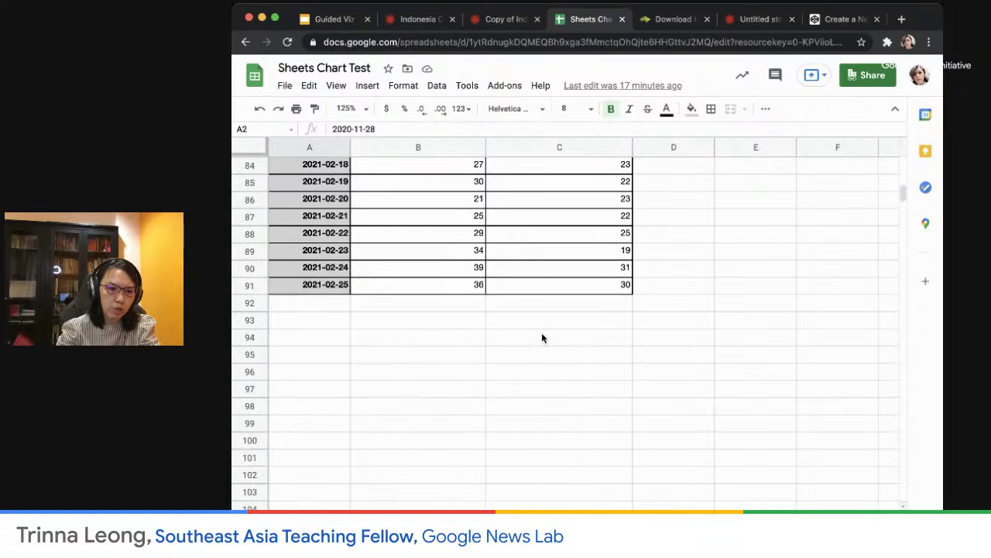
{"action": "scroll", "coordinate": [680, 319], "scroll_direction": "up", "scroll_amount": 20}
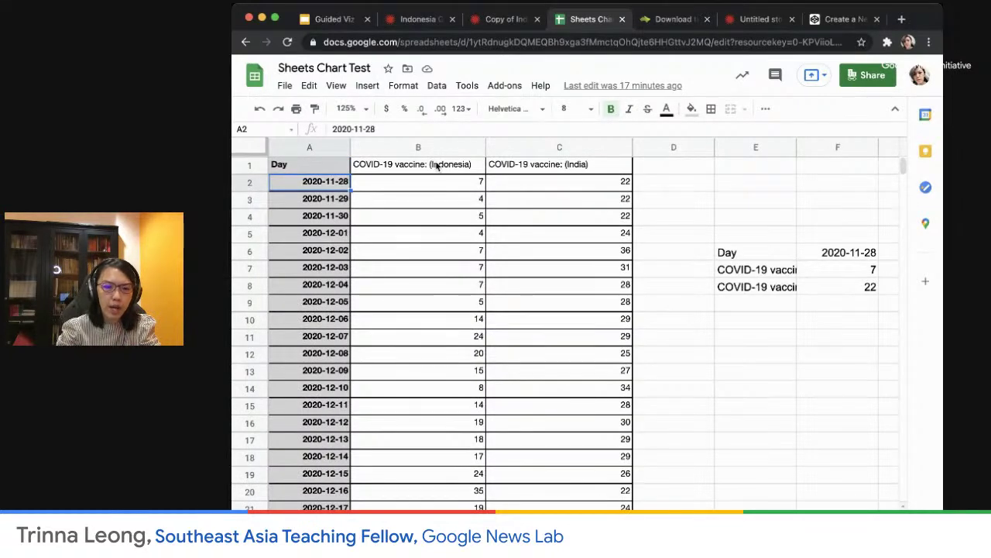
Create a new Flourish visualisation from the Simple starting point of the Line chart race template.
{"action": "left_click", "coordinate": [753, 19]}
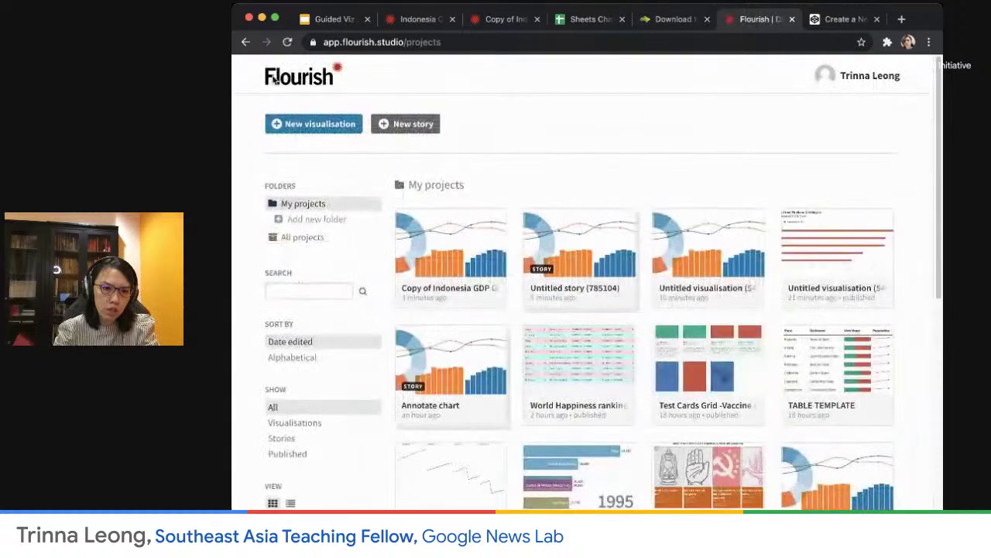
{"action": "left_click", "coordinate": [326, 126]}
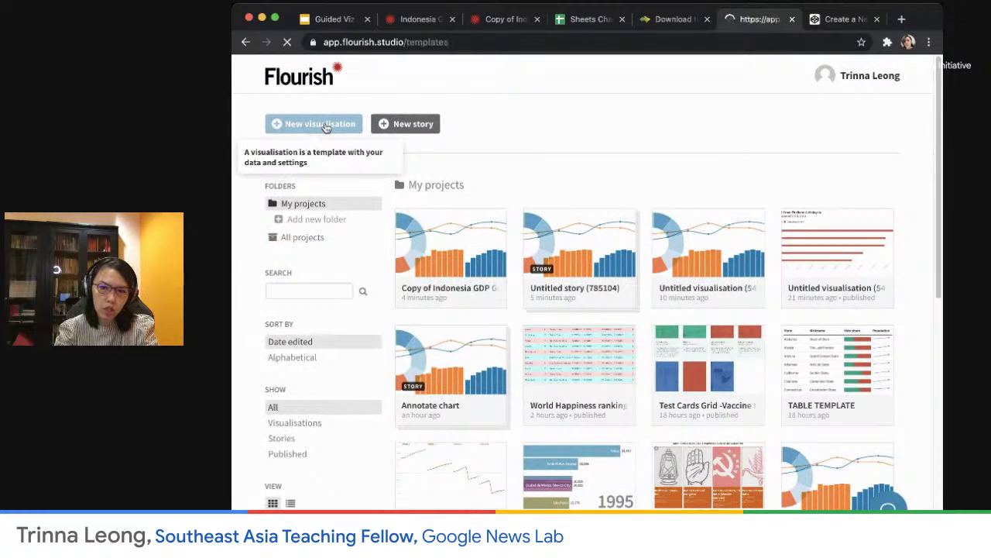
{"action": "scroll", "coordinate": [787, 303], "scroll_direction": "down", "scroll_amount": 2}
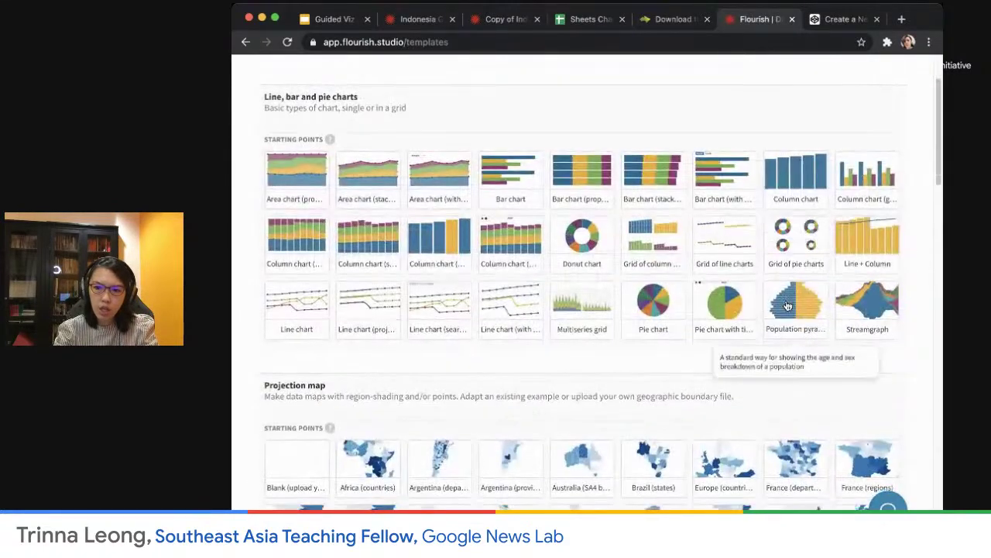
{"action": "scroll", "coordinate": [788, 307], "scroll_direction": "down", "scroll_amount": 5}
{"action": "scroll", "coordinate": [792, 313], "scroll_direction": "down", "scroll_amount": 8}
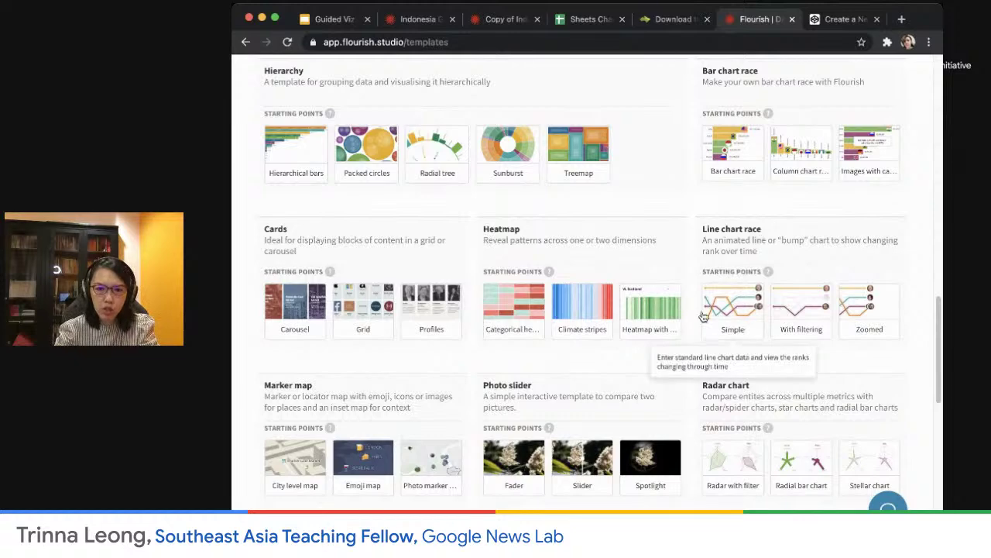
{"action": "left_click", "coordinate": [735, 319]}
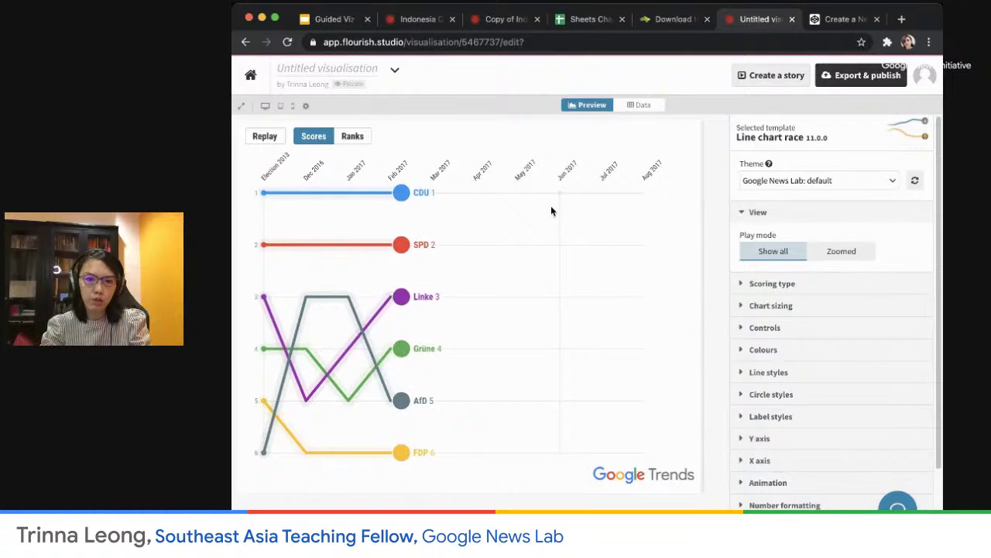
Open the line chart race's data sheet and examine how its name, picture and date score columns are laid out.
{"action": "left_click", "coordinate": [645, 107]}
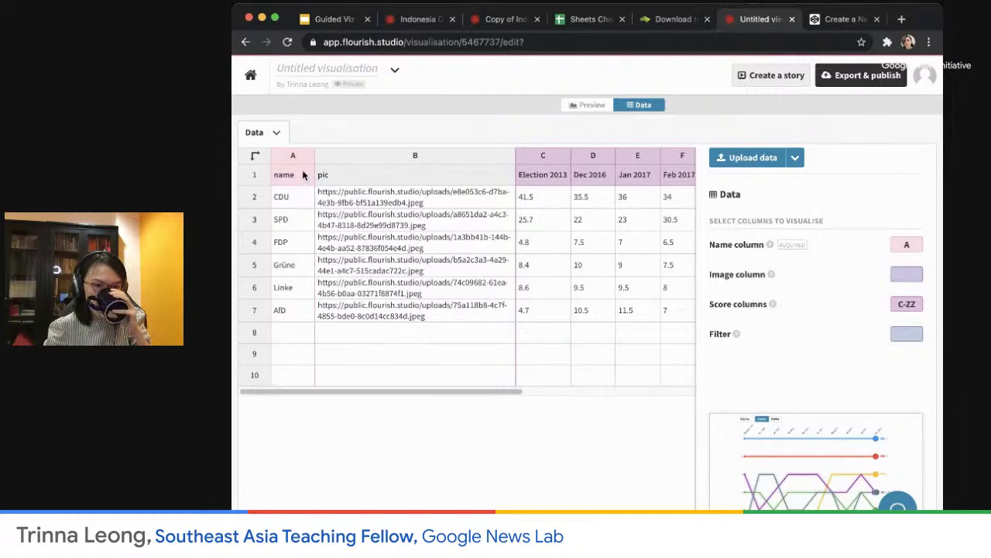
{"action": "left_click", "coordinate": [279, 178]}
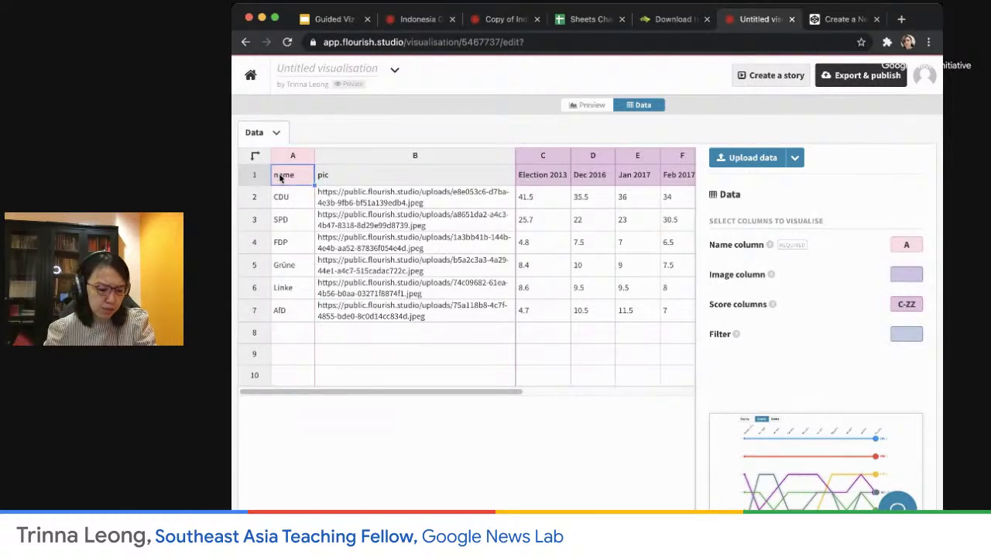
{"action": "key", "text": "super+a"}
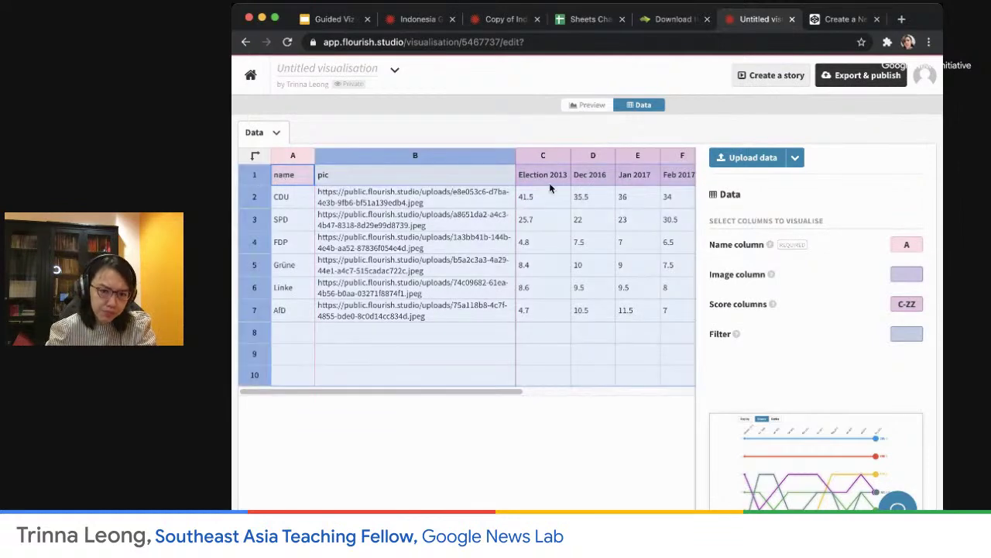
{"action": "left_click", "coordinate": [546, 217]}
{"action": "left_click_drag", "start_coordinate": [517, 393], "coordinate": [613, 394]}
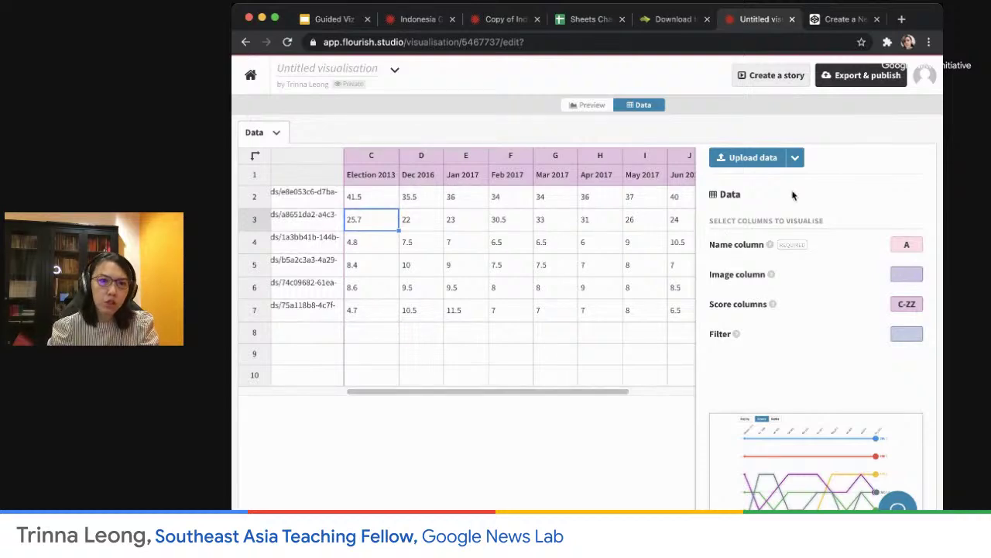
Return to the Sheets Chart Test spreadsheet and examine the Day, Indonesia and India headings against the template's layout.
{"action": "left_click", "coordinate": [588, 19]}
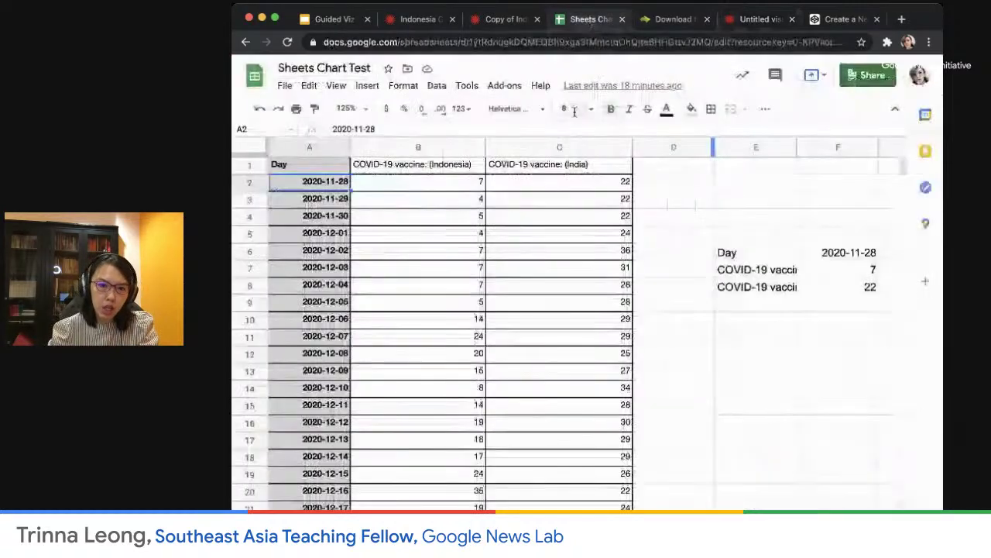
{"action": "left_click", "coordinate": [302, 166]}
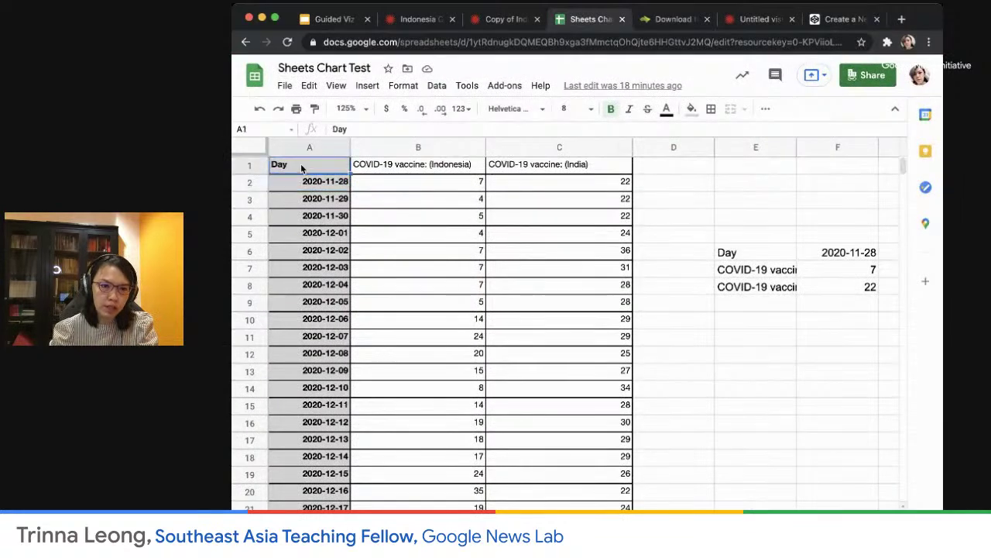
{"action": "left_click", "coordinate": [555, 172]}
{"action": "left_click", "coordinate": [463, 172]}
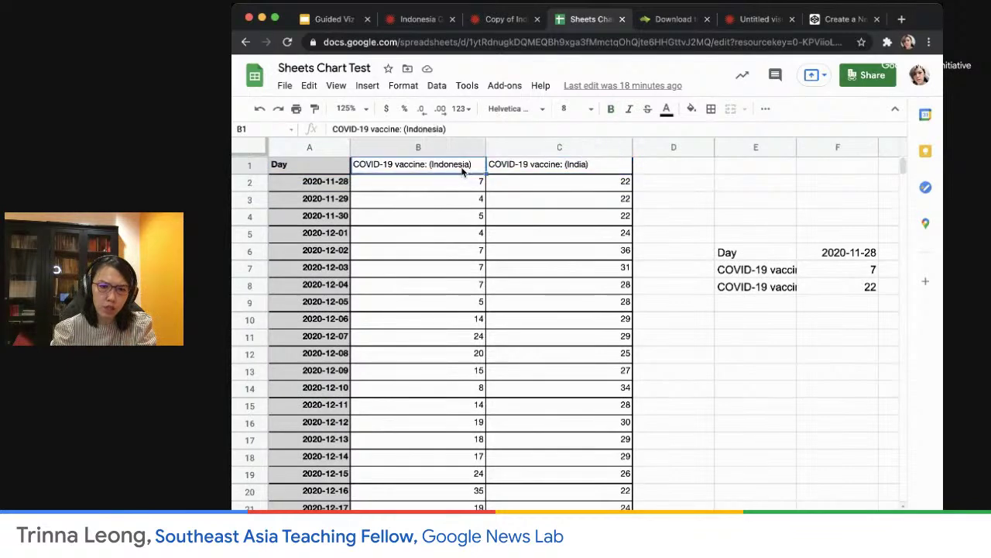
Transpose the Indonesia and India columns into rows starting at E12 with the formula =transpose(B1:C91).
{"action": "left_click", "coordinate": [316, 169]}
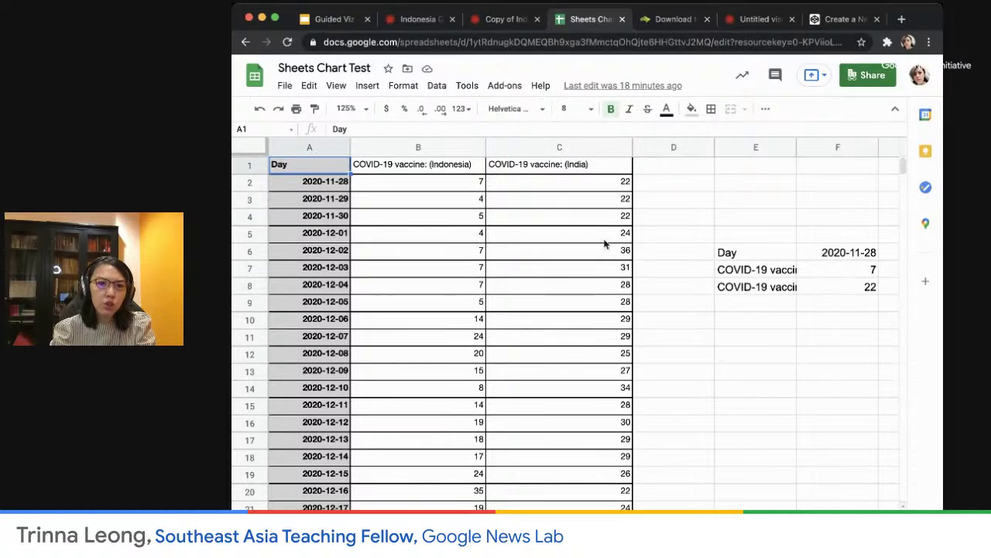
{"action": "scroll", "coordinate": [565, 325], "scroll_direction": "right", "scroll_amount": 5}
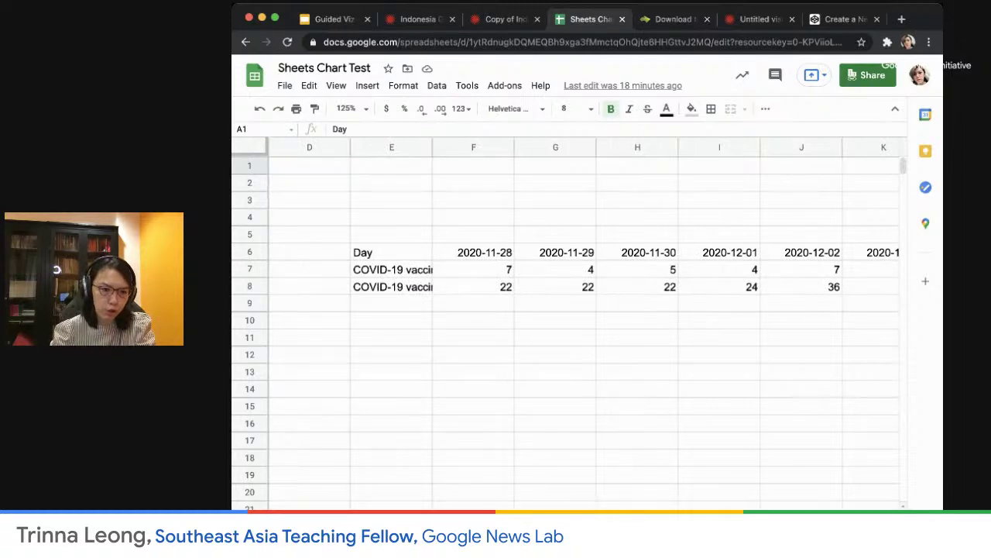
{"action": "scroll", "coordinate": [565, 325], "scroll_direction": "left", "scroll_amount": 3}
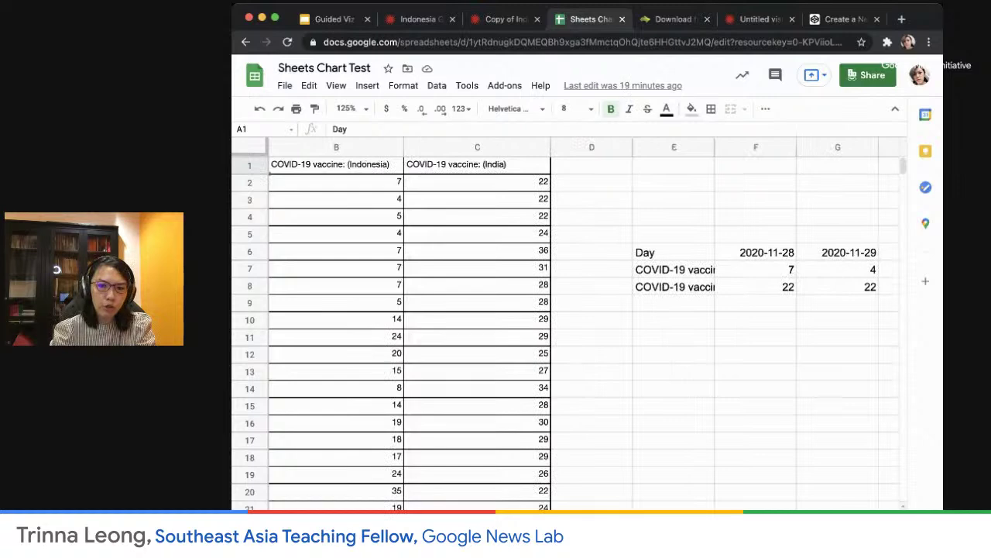
{"action": "left_click", "coordinate": [685, 351]}
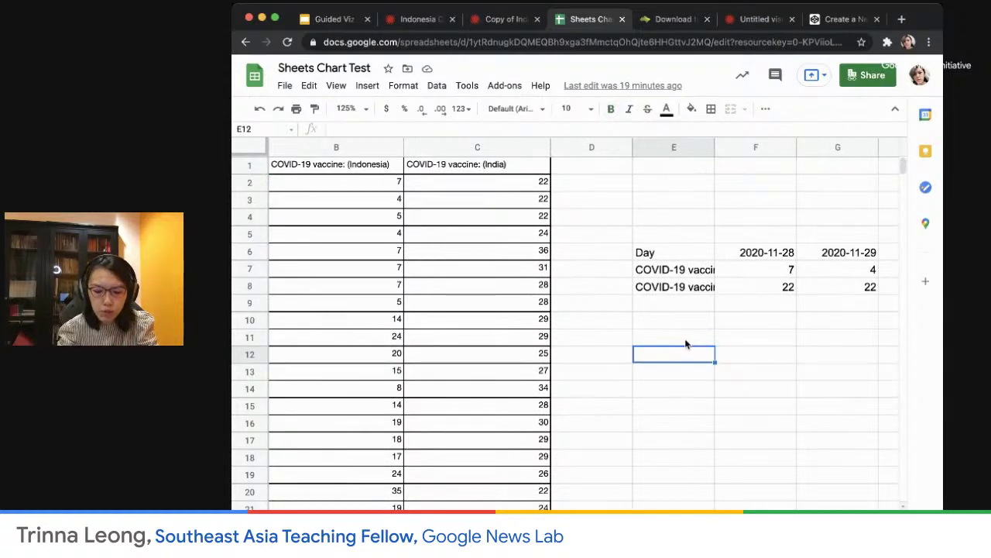
{"action": "type", "text": "="}
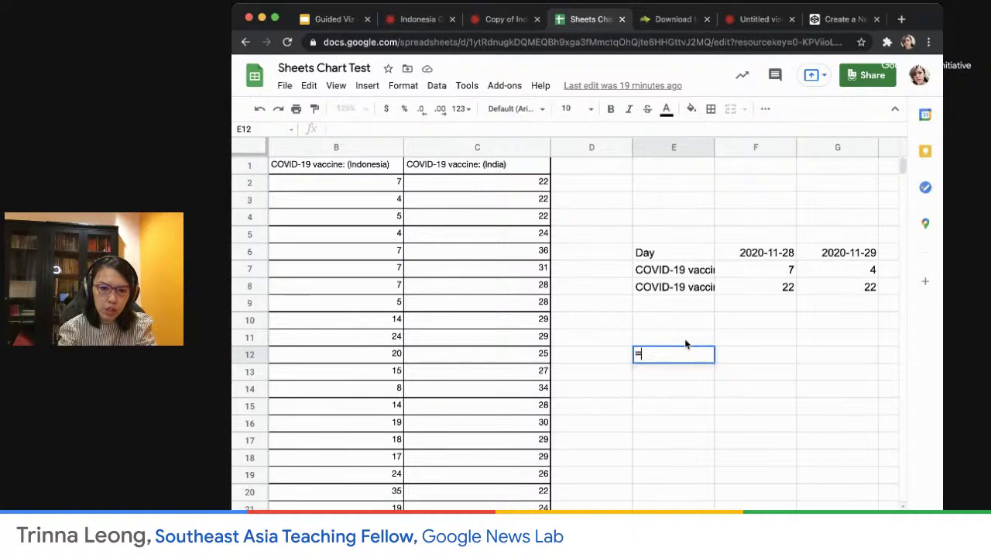
{"action": "type", "text": "transpose"}
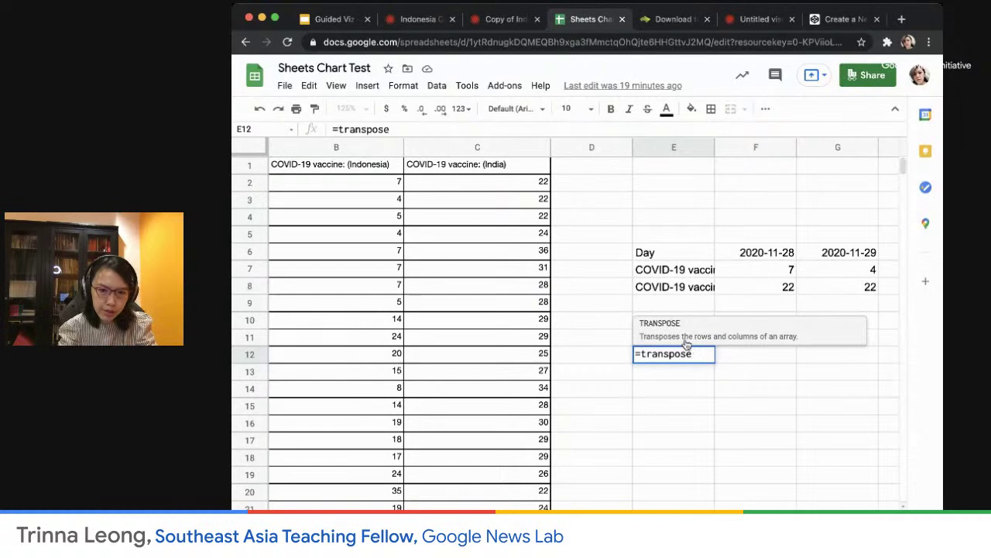
{"action": "type", "text": "("}
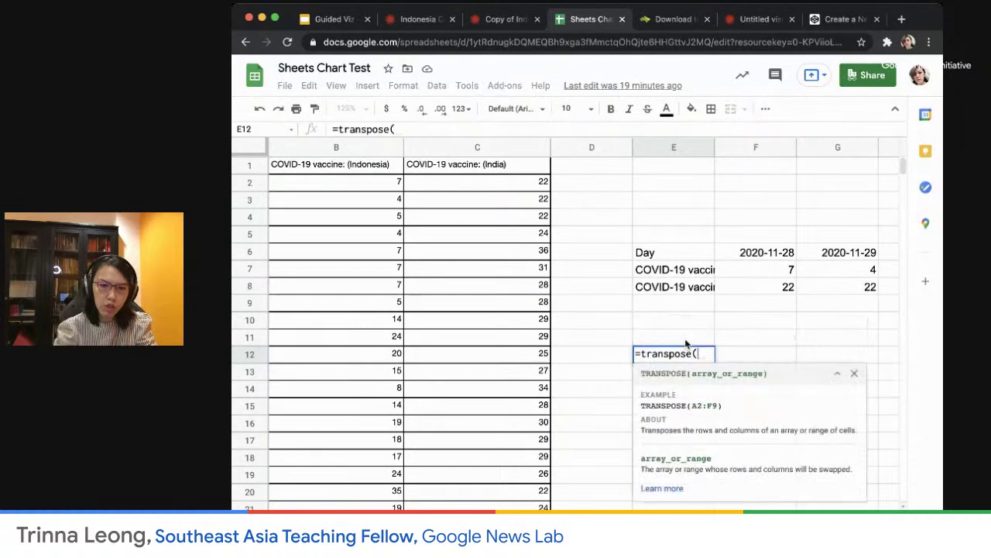
{"action": "left_click", "coordinate": [355, 169]}
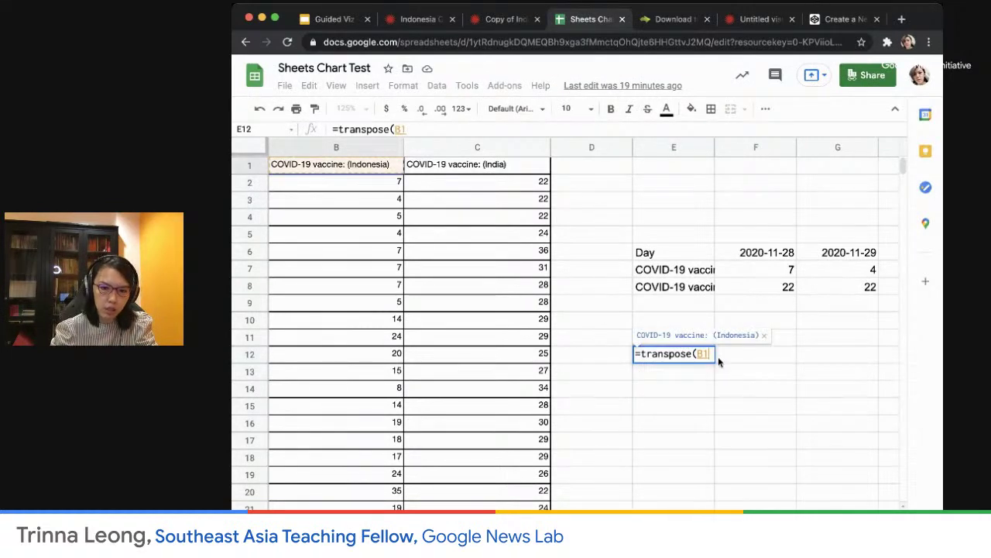
{"action": "type", "text": ":"}
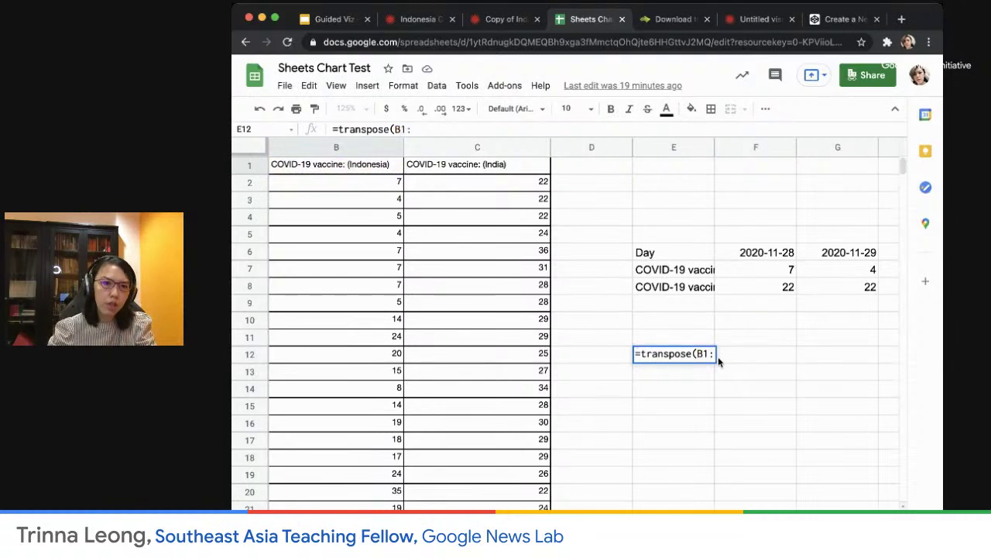
{"action": "scroll", "coordinate": [453, 419], "scroll_direction": "down", "scroll_amount": 12}
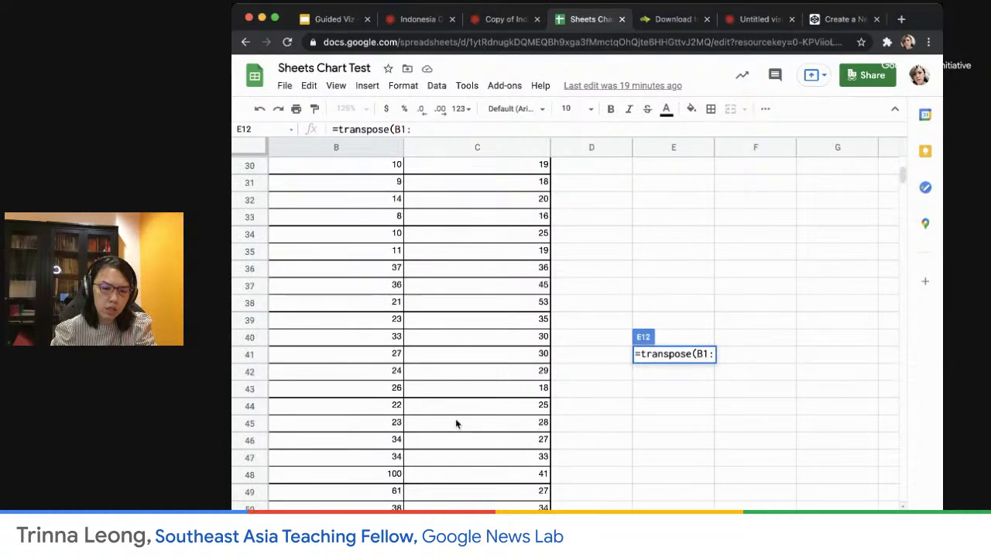
{"action": "scroll", "coordinate": [459, 423], "scroll_direction": "down", "scroll_amount": 10}
{"action": "scroll", "coordinate": [459, 423], "scroll_direction": "up", "scroll_amount": 3}
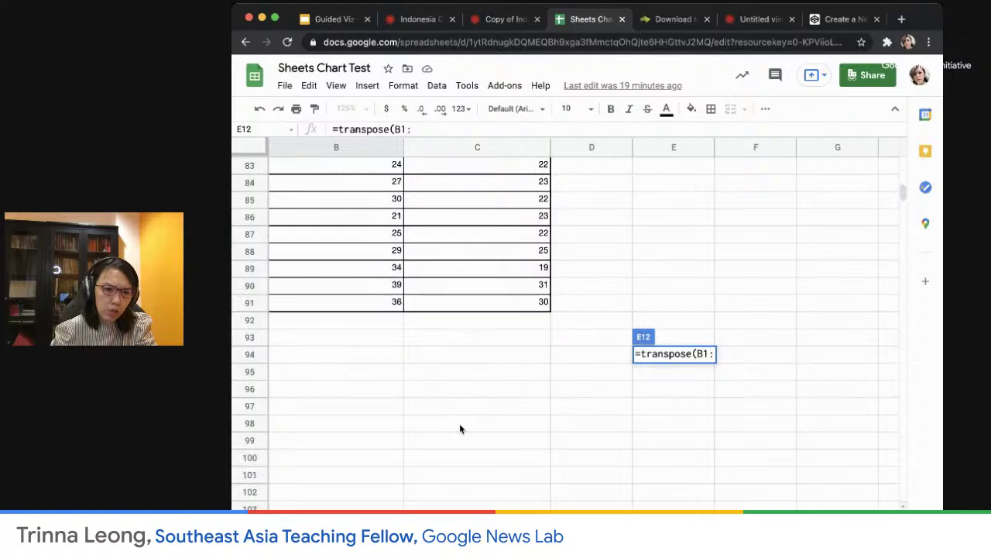
{"action": "scroll", "coordinate": [512, 372], "scroll_direction": "up", "scroll_amount": 20}
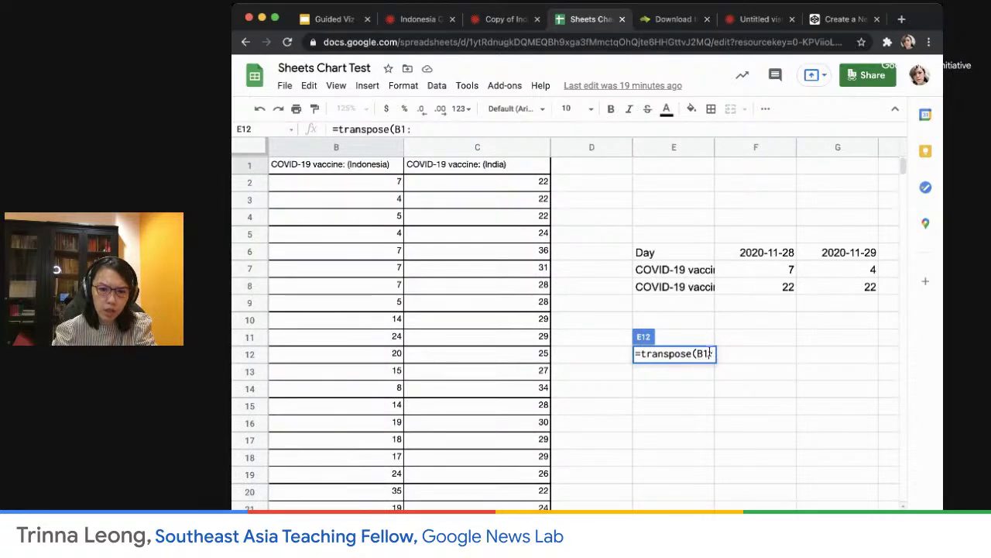
{"action": "type", "text": "C91)"}
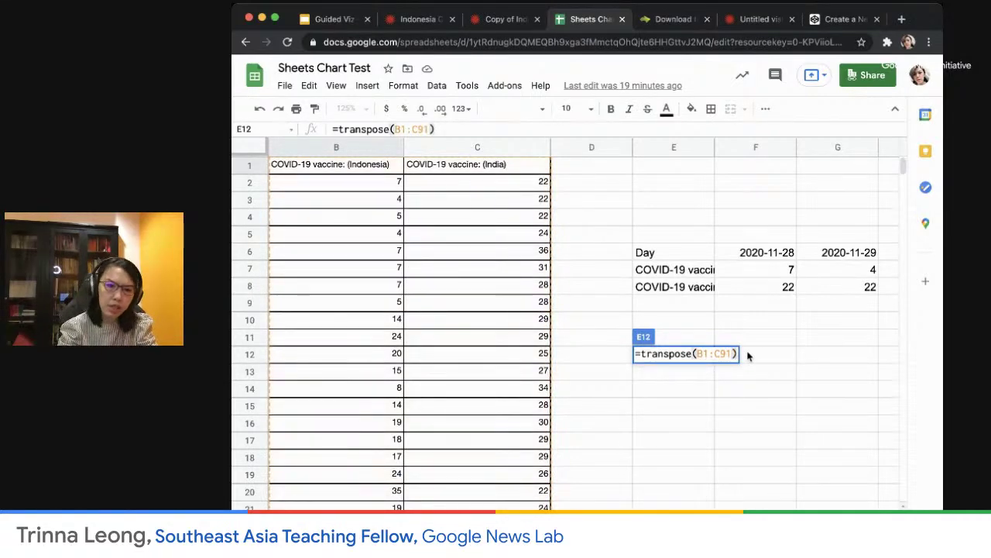
{"action": "key", "text": "Return"}
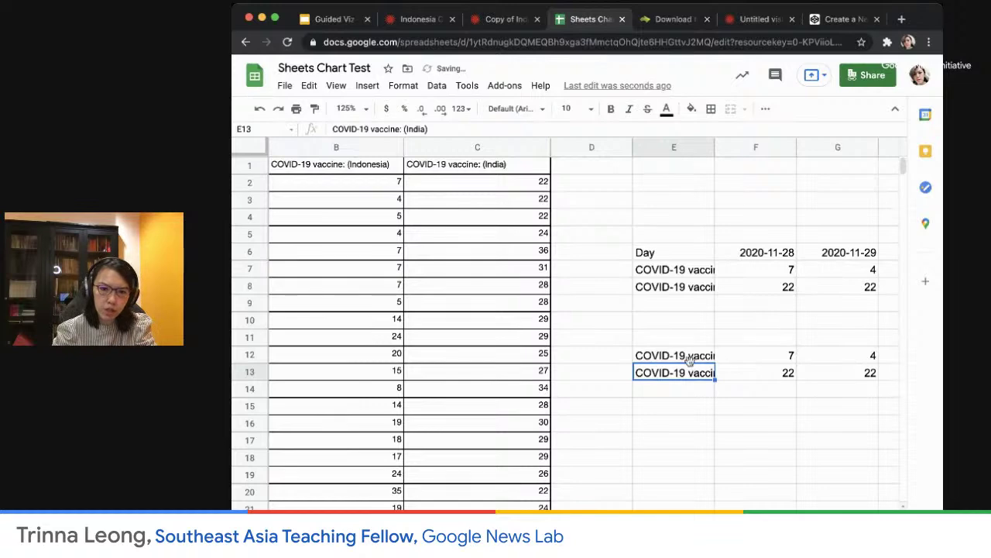
Extend the transposed range in E12 to include the Day column by changing the formula to =transpose(A1:C91).
{"action": "left_click", "coordinate": [688, 360]}
{"action": "left_click_drag", "start_coordinate": [687, 360], "coordinate": [788, 374]}
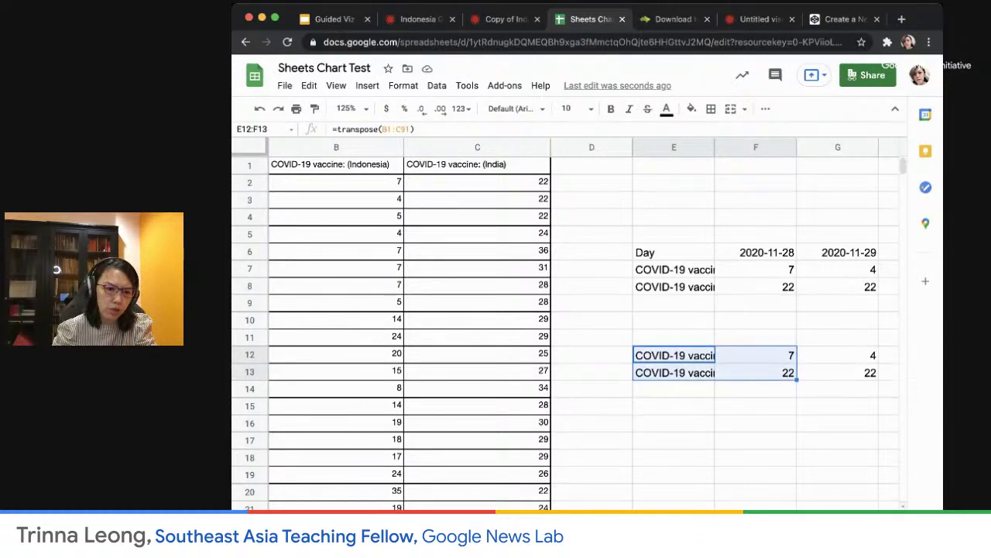
{"action": "scroll", "coordinate": [566, 325], "scroll_direction": "left", "scroll_amount": 2}
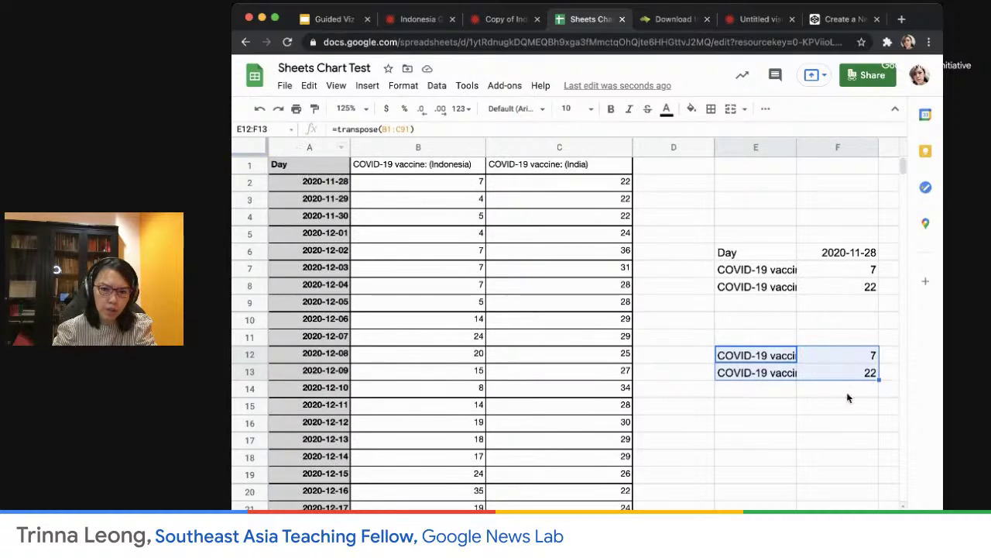
{"action": "left_click", "coordinate": [761, 357]}
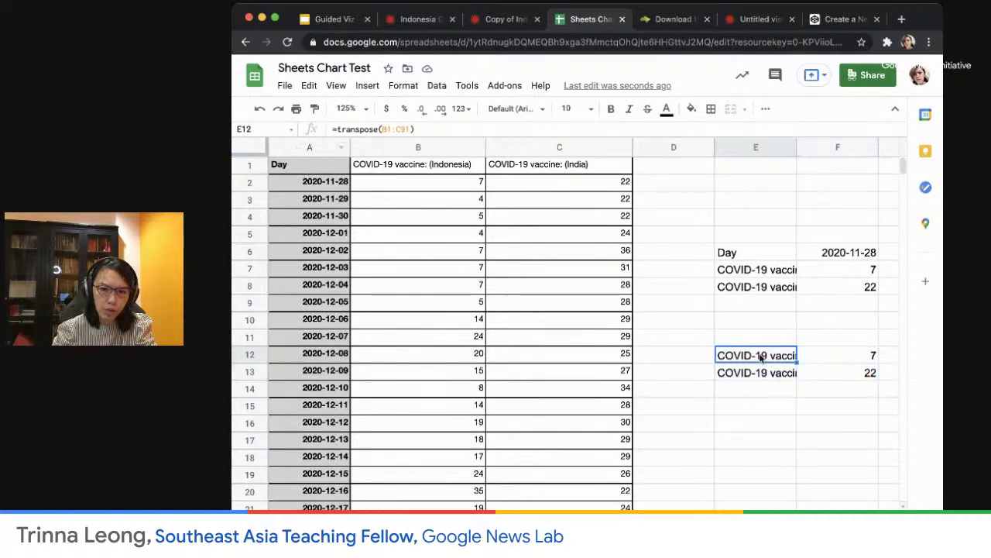
{"action": "left_click", "coordinate": [386, 129]}
{"action": "key", "text": "BackSpace"}
{"action": "type", "text": "A"}
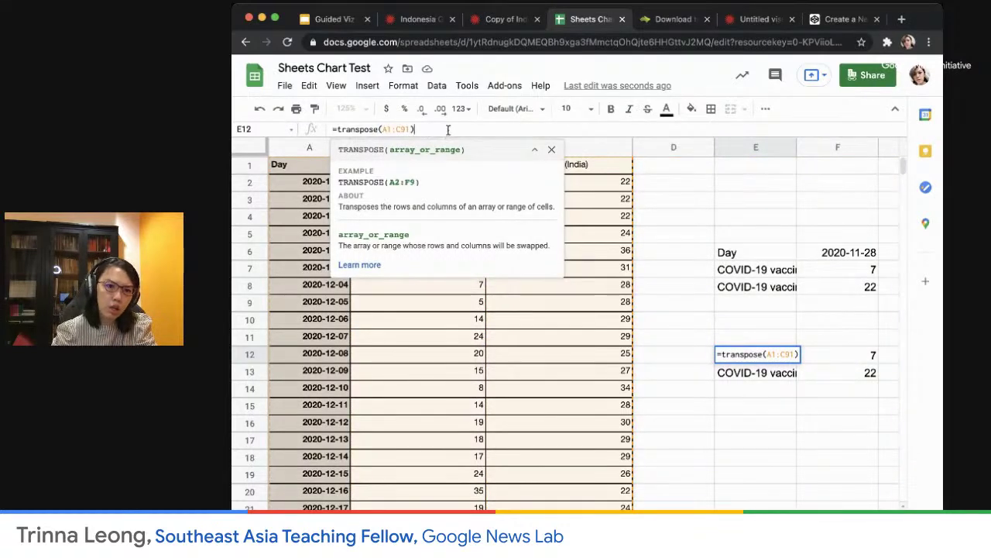
{"action": "left_click", "coordinate": [448, 129]}
{"action": "key", "text": "Return"}
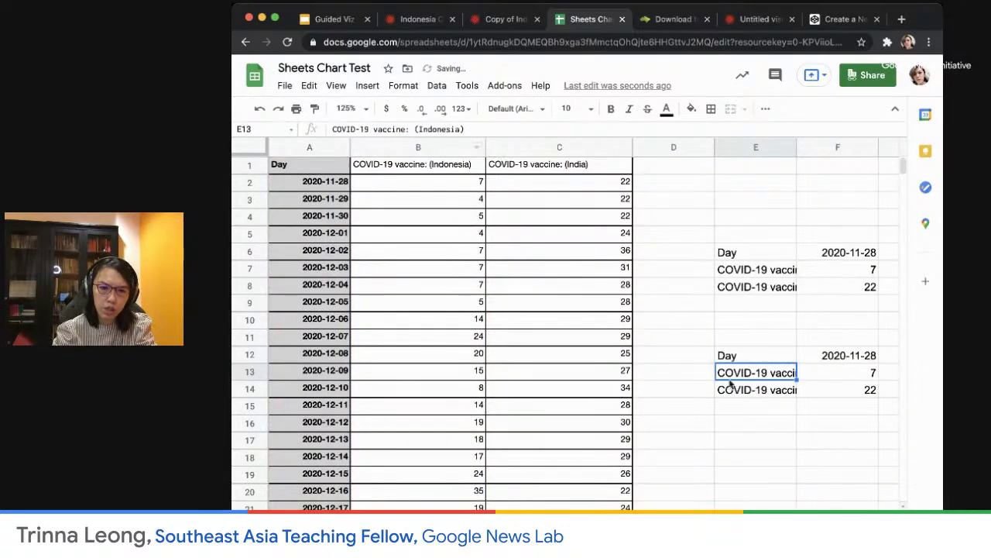
Compare the transposed labels in E12:E14 with the column layout of the untitled Flourish line chart race's data sheet.
{"action": "left_click", "coordinate": [772, 356]}
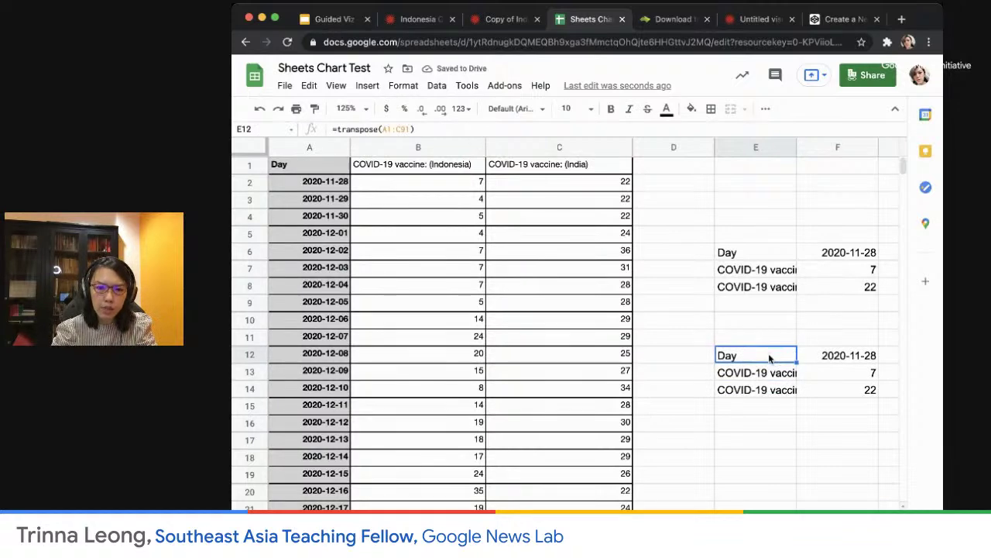
{"action": "left_click_drag", "start_coordinate": [771, 357], "coordinate": [770, 385]}
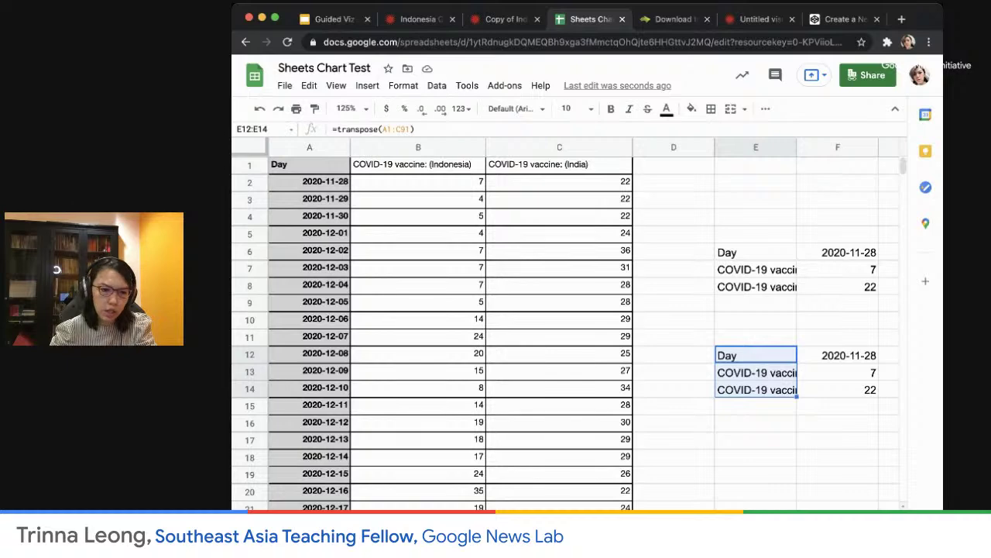
{"action": "left_click", "coordinate": [748, 21]}
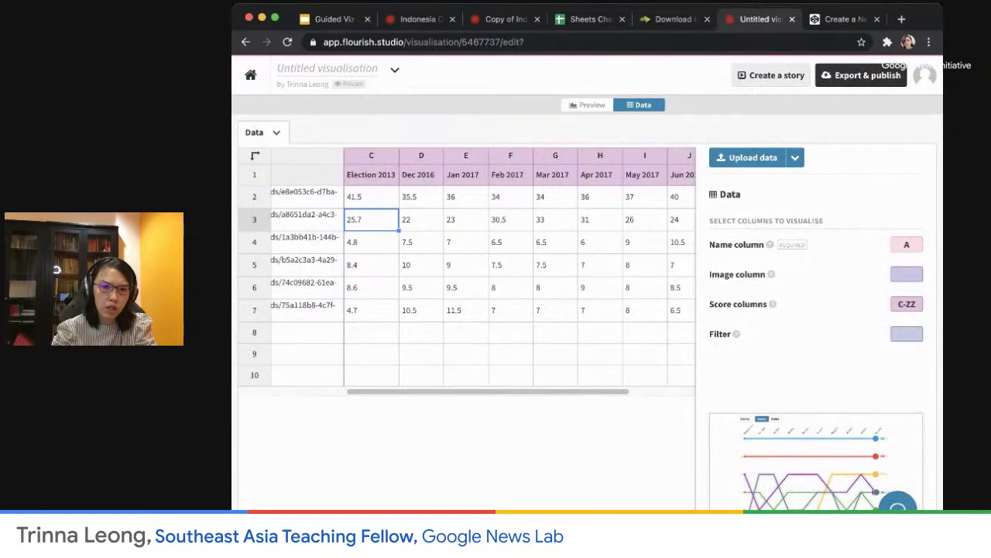
{"action": "left_click", "coordinate": [586, 18]}
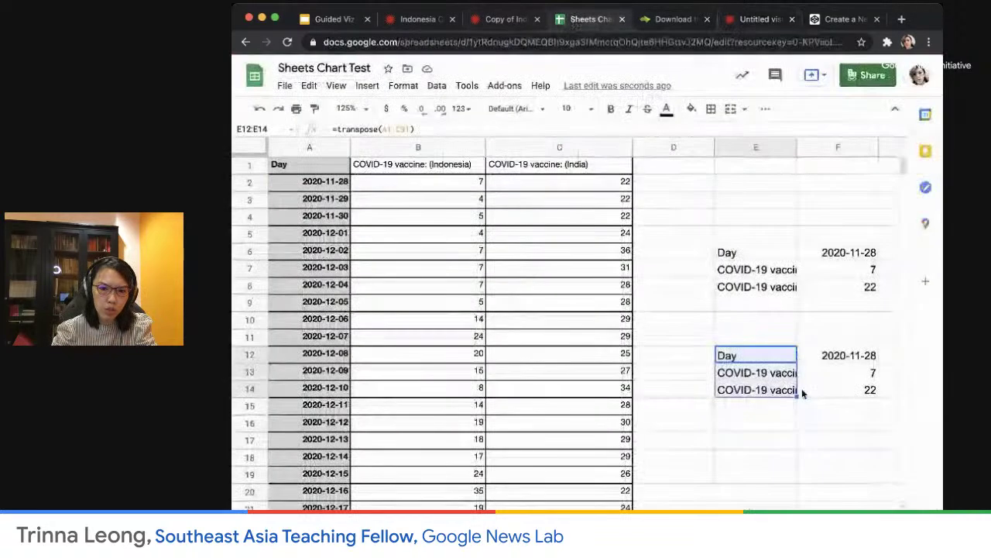
{"action": "left_click", "coordinate": [757, 19]}
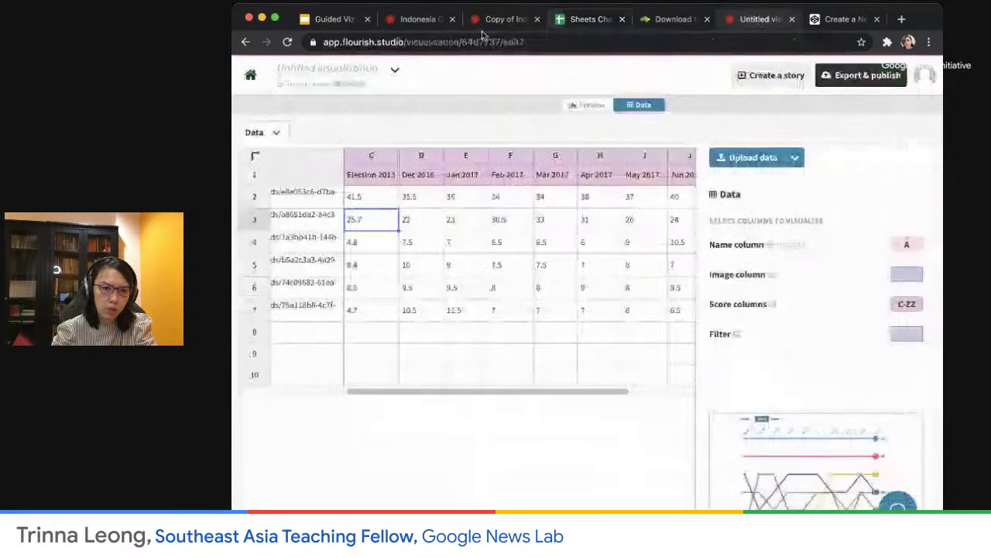
Open the Flourish project "Trends search covid vaccine India, Indonesia" from the projects list and show its data sheet.
{"action": "left_click", "coordinate": [251, 75]}
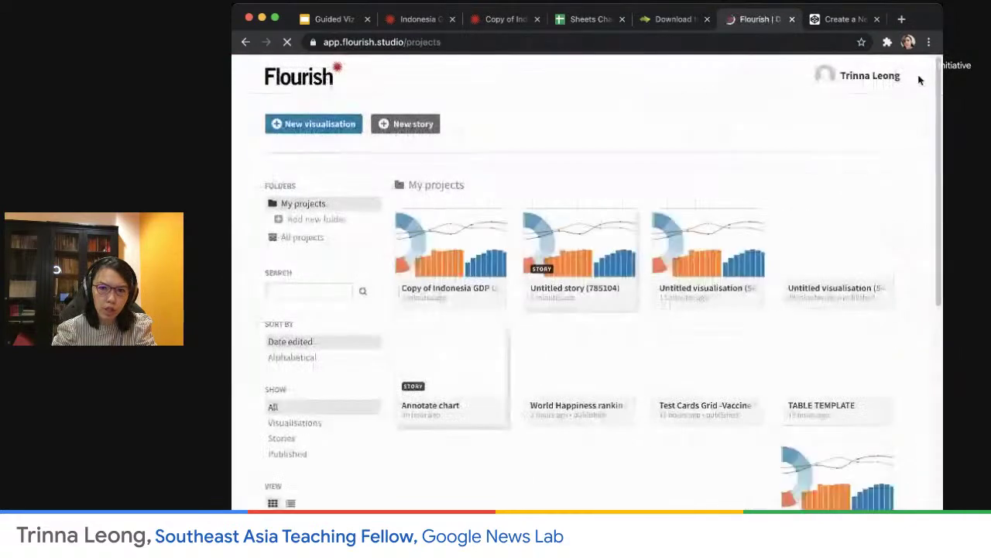
{"action": "scroll", "coordinate": [759, 379], "scroll_direction": "down", "scroll_amount": 3}
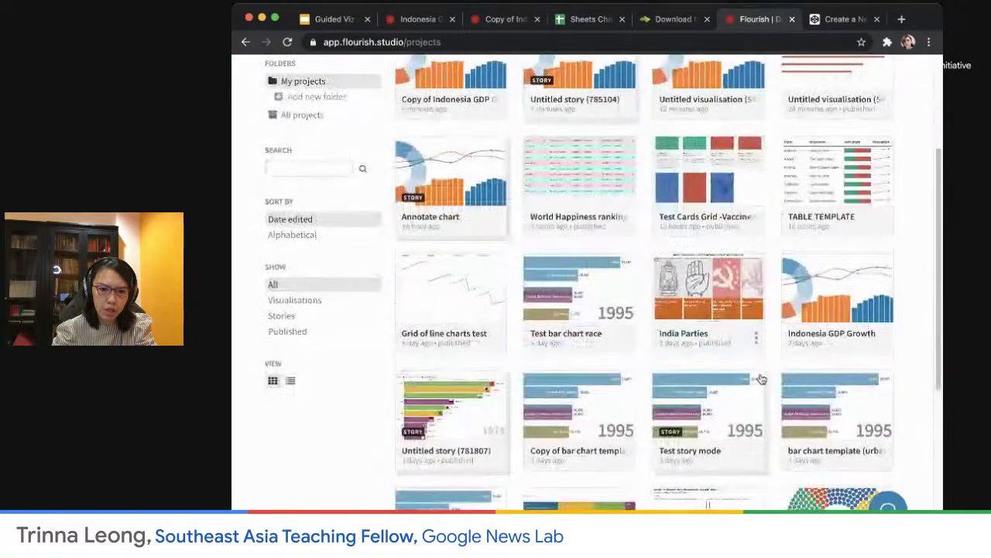
{"action": "scroll", "coordinate": [760, 379], "scroll_direction": "down", "scroll_amount": 5}
{"action": "left_click", "coordinate": [705, 320]}
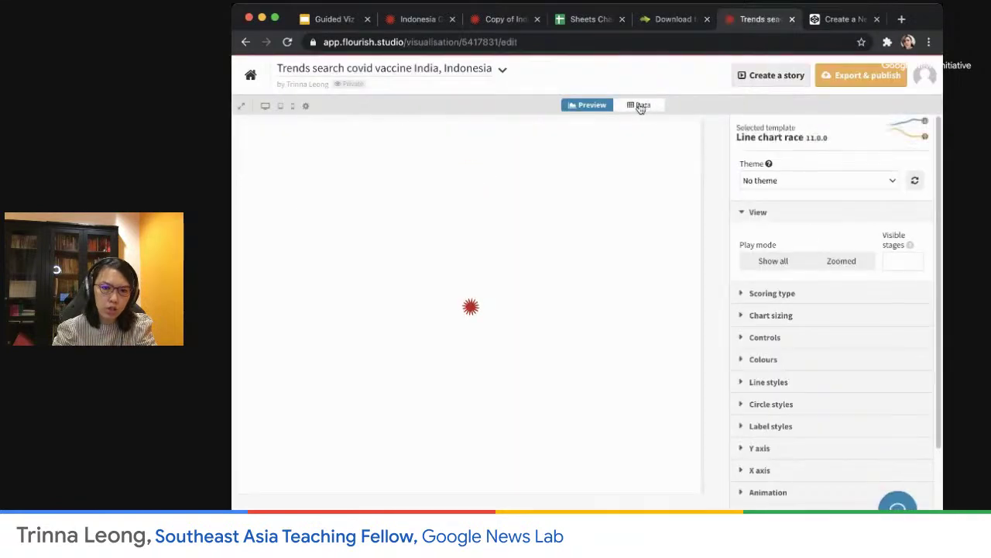
{"action": "left_click", "coordinate": [645, 106]}
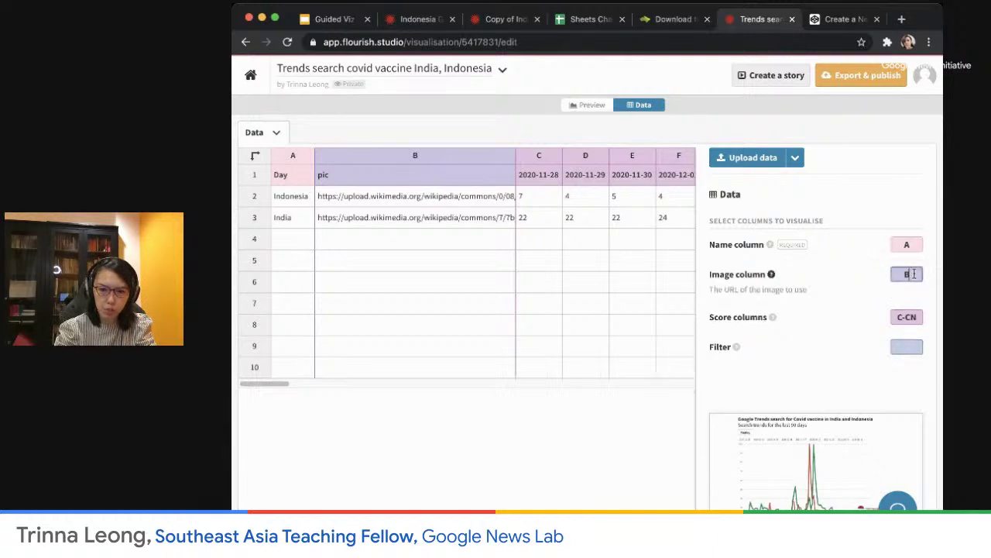
Examine the picture URLs and name entries for Indonesia and India in the data sheet.
{"action": "left_click", "coordinate": [396, 196]}
{"action": "left_click", "coordinate": [401, 217]}
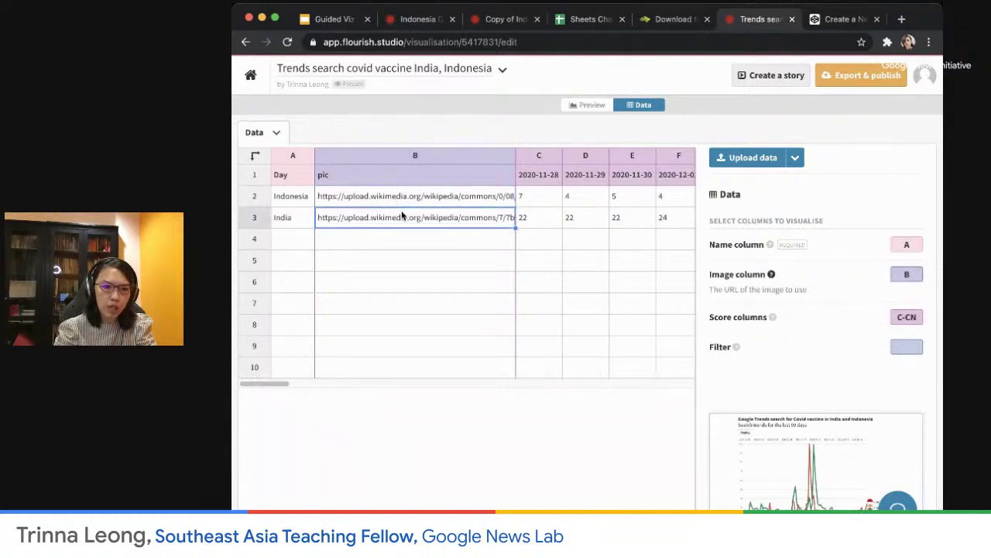
{"action": "left_click", "coordinate": [411, 201]}
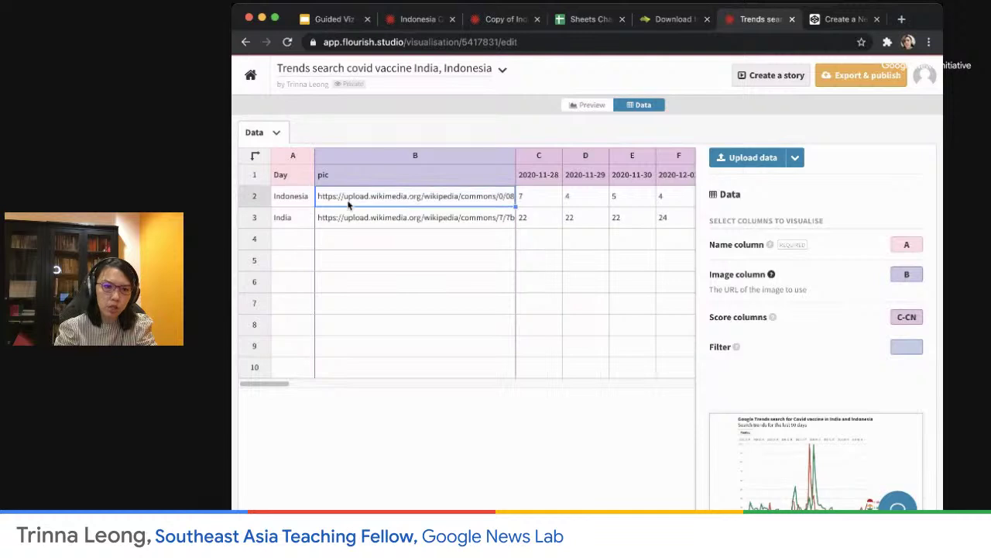
{"action": "left_click", "coordinate": [287, 203]}
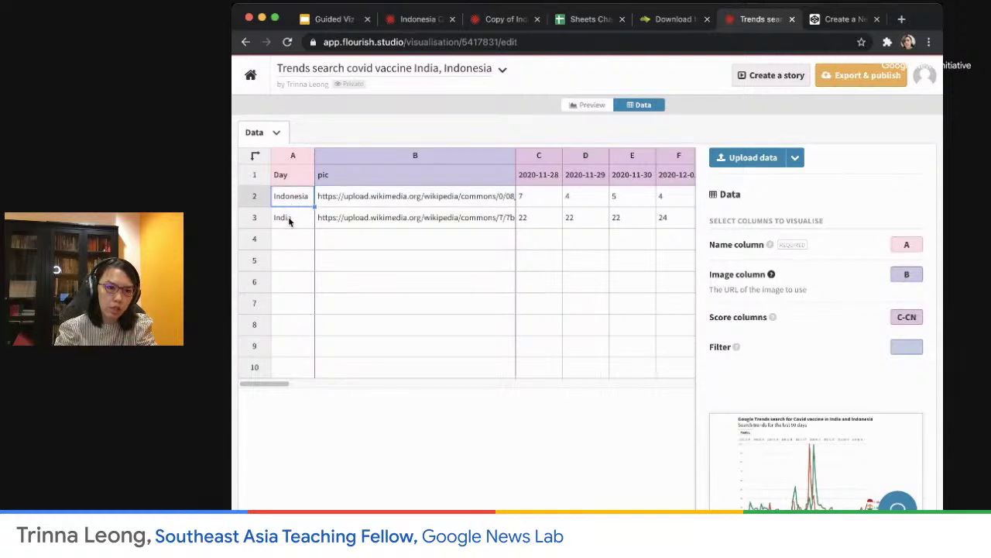
{"action": "left_click", "coordinate": [289, 220]}
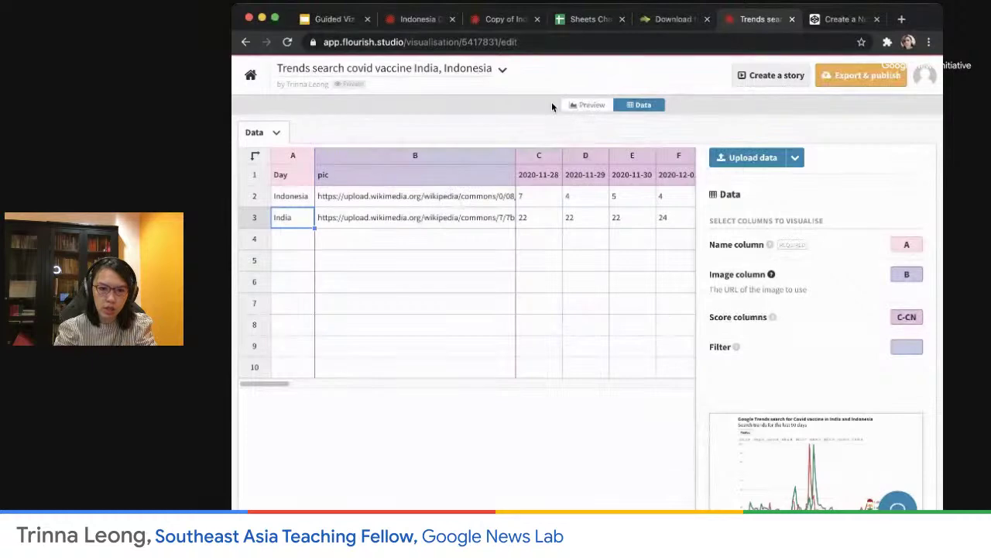
Preview and replay the line chart race animation, and examine its Scoring type settings.
{"action": "left_click", "coordinate": [582, 106]}
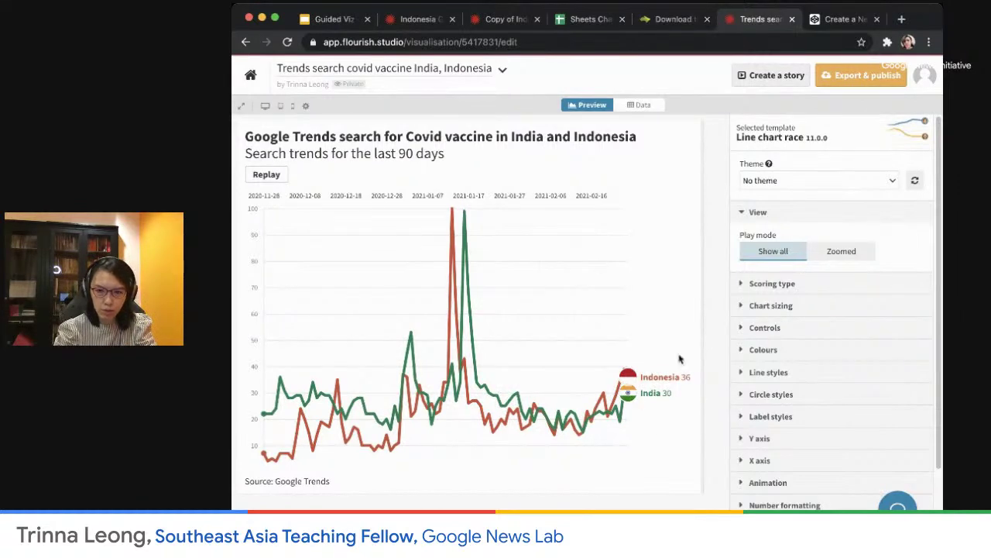
{"action": "left_click", "coordinate": [270, 176]}
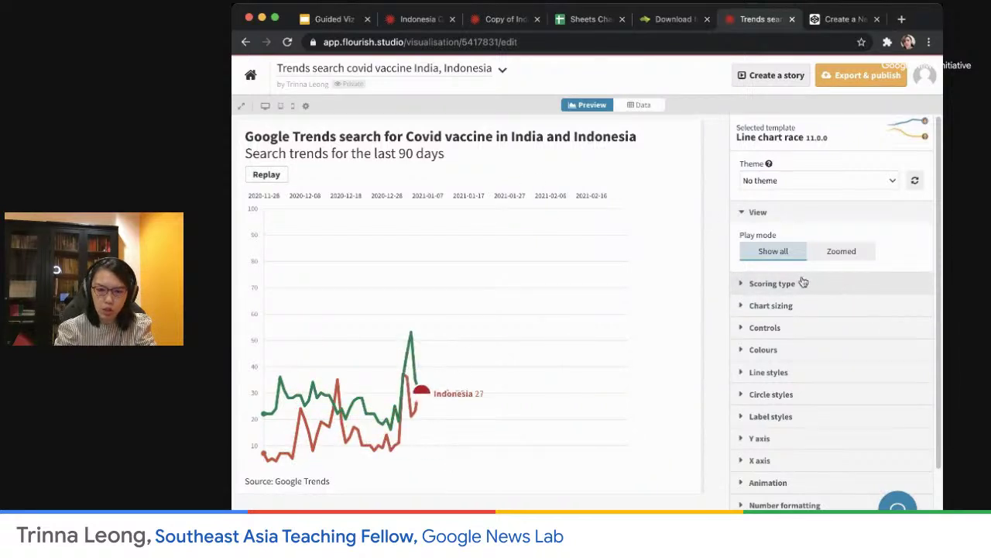
{"action": "left_click", "coordinate": [841, 286]}
{"action": "scroll", "coordinate": [860, 347], "scroll_direction": "down", "scroll_amount": 3}
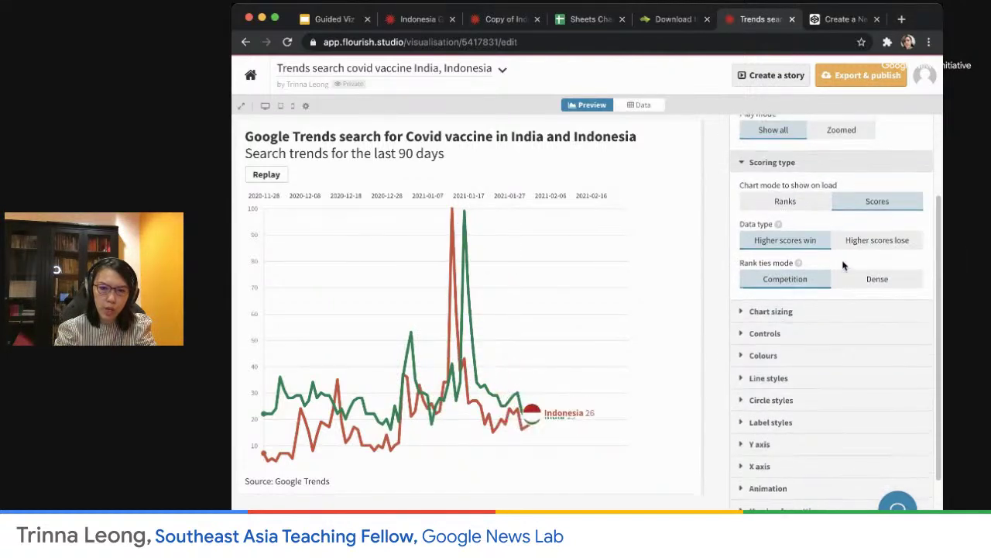
Try the Ranks chart mode on load and restore Scores.
{"action": "scroll", "coordinate": [844, 263], "scroll_direction": "up", "scroll_amount": 1}
{"action": "left_click", "coordinate": [785, 242]}
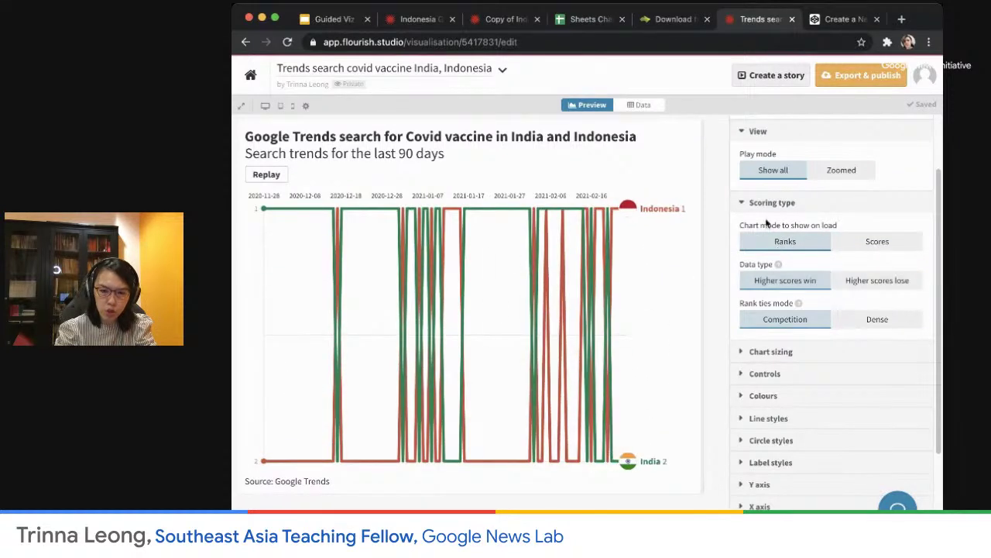
{"action": "left_click", "coordinate": [883, 242]}
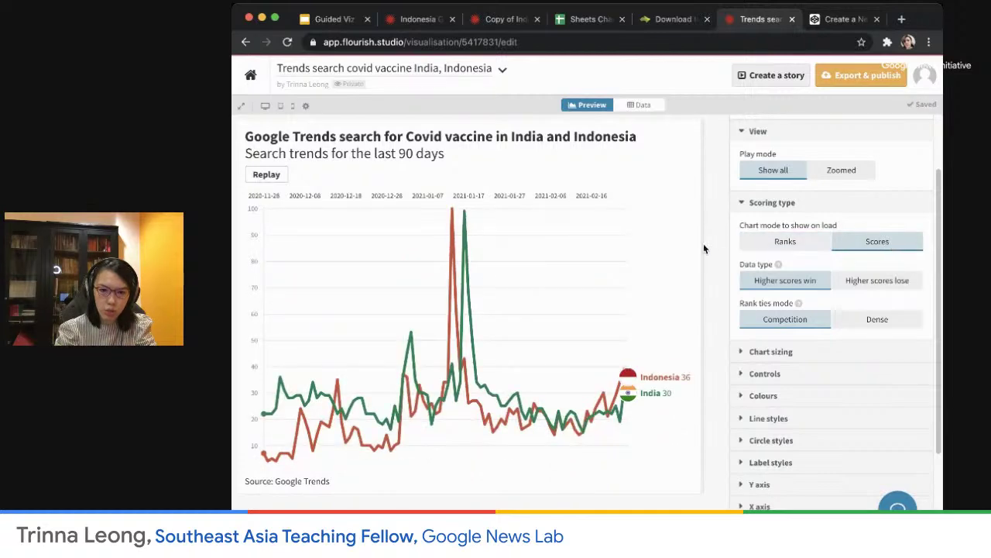
Examine the line chart race's Colours and Animation settings, and replay the race at its existing speed.
{"action": "scroll", "coordinate": [838, 373], "scroll_direction": "down", "scroll_amount": 3}
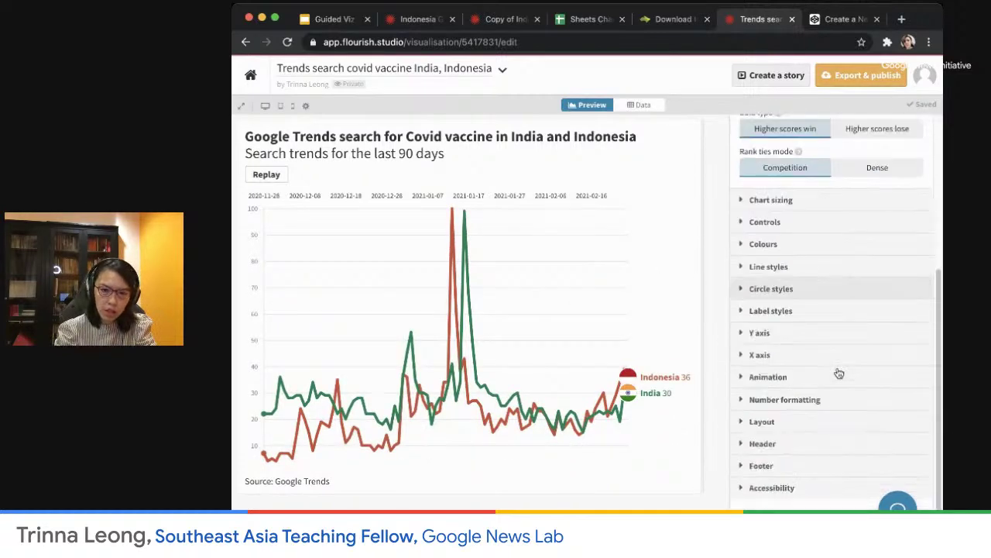
{"action": "left_click", "coordinate": [755, 244]}
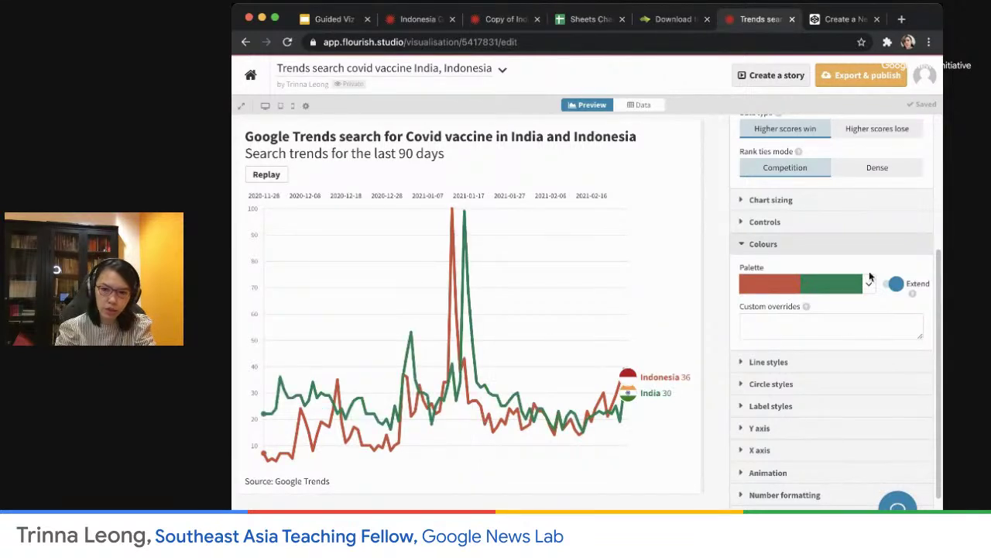
{"action": "left_click", "coordinate": [769, 361]}
{"action": "left_click", "coordinate": [774, 364]}
{"action": "scroll", "coordinate": [775, 375], "scroll_direction": "down", "scroll_amount": 3}
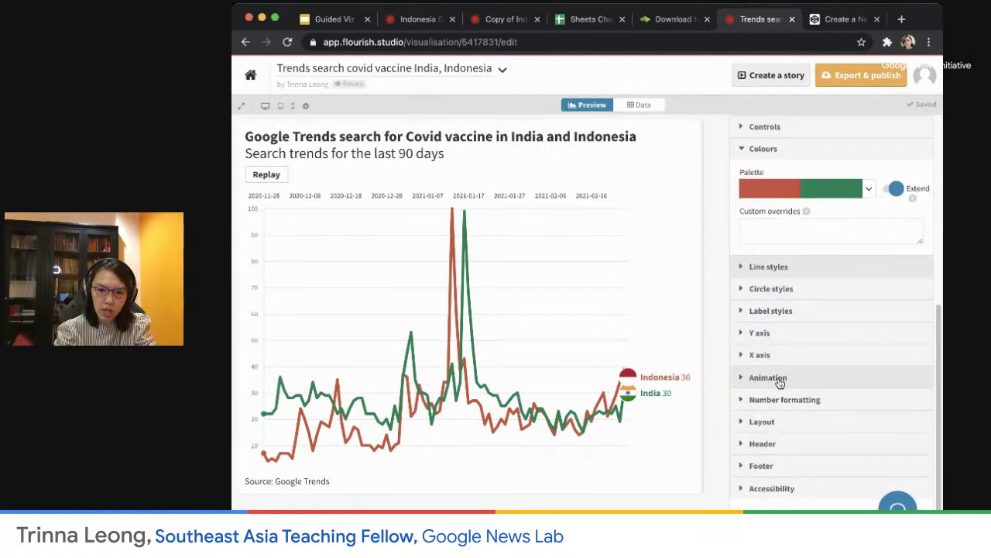
{"action": "left_click", "coordinate": [777, 378]}
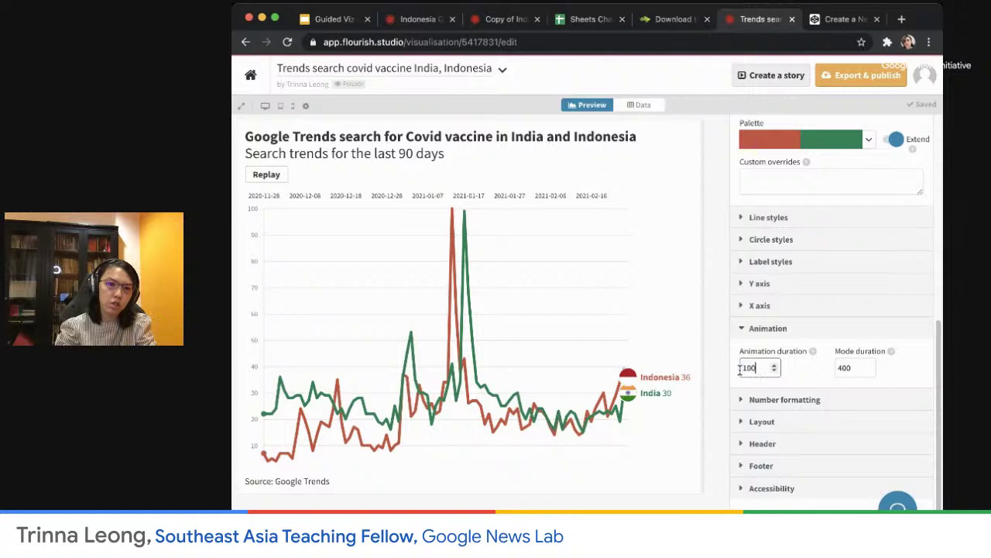
{"action": "left_click", "coordinate": [270, 176]}
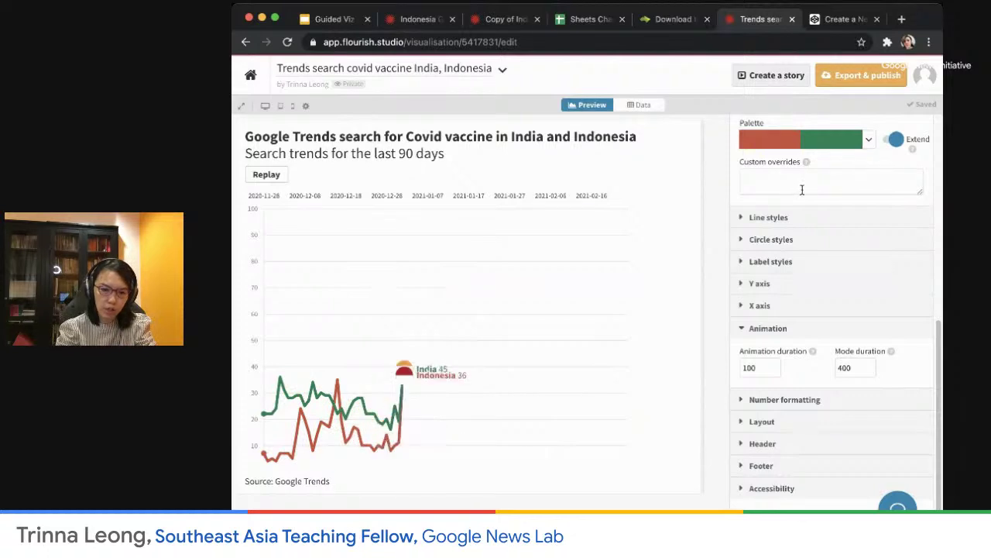
Set the animation duration to 500 and replay the race.
{"action": "double_click", "coordinate": [748, 367]}
{"action": "type", "text": "500"}
{"action": "left_click", "coordinate": [503, 209]}
{"action": "left_click", "coordinate": [265, 175]}
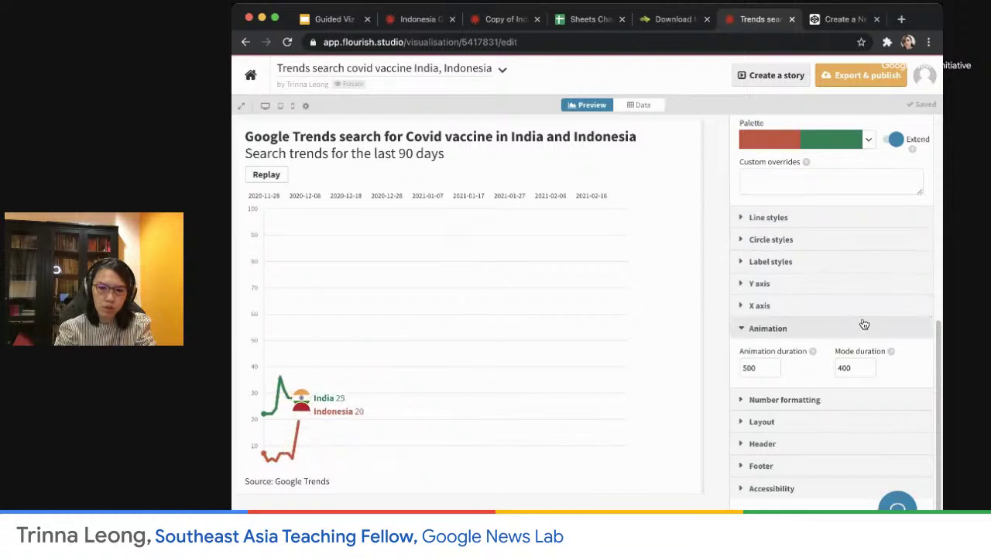
Set the animation duration to 180 and close the Animation settings.
{"action": "double_click", "coordinate": [763, 368]}
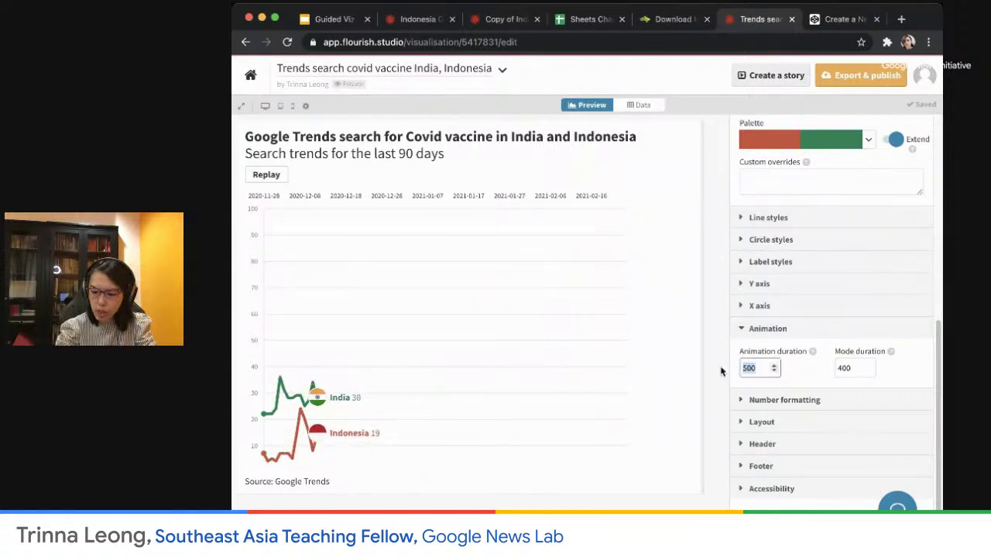
{"action": "type", "text": "180"}
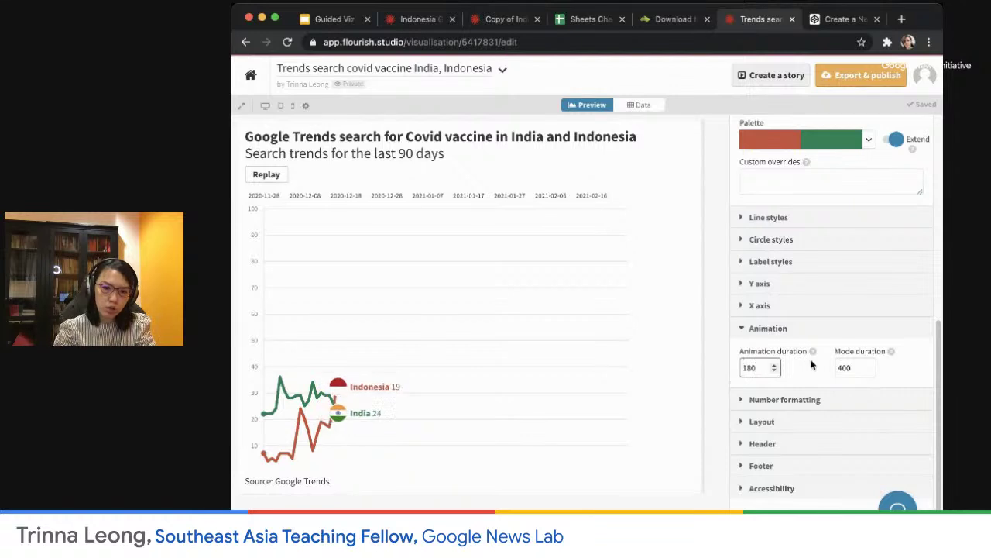
{"action": "left_click", "coordinate": [742, 329]}
Try a 45° text angle for the X axis labels and settle on 60°.
{"action": "left_click", "coordinate": [742, 355]}
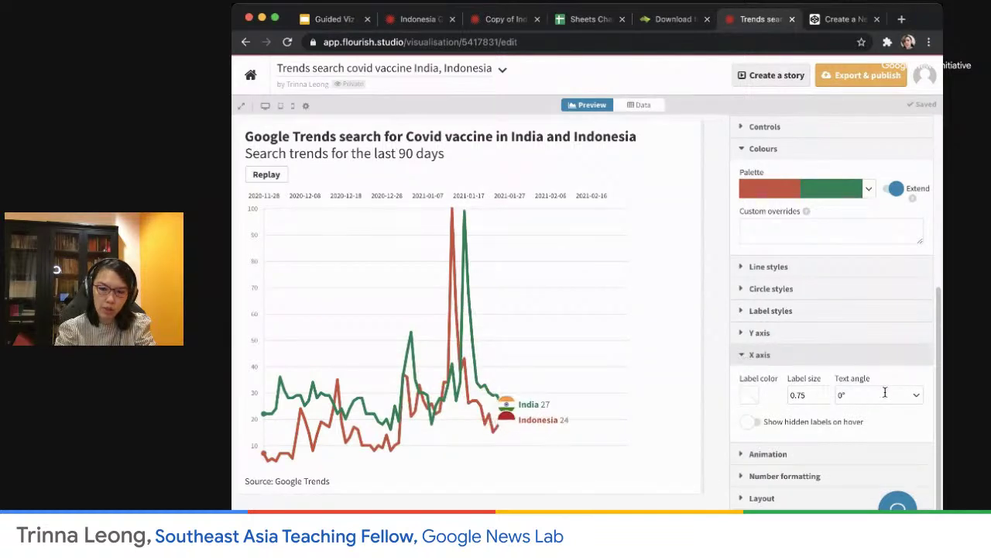
{"action": "left_click", "coordinate": [917, 395]}
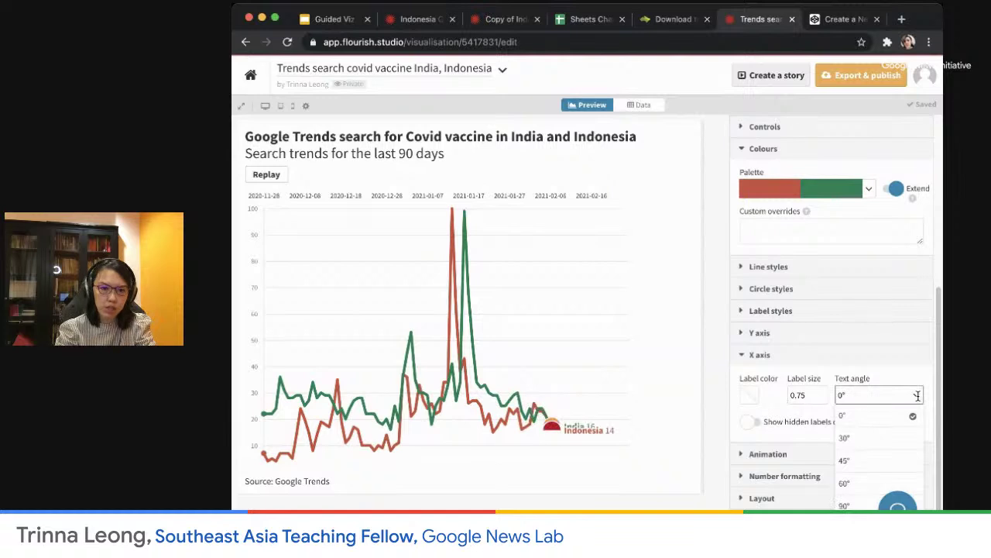
{"action": "left_click", "coordinate": [865, 469]}
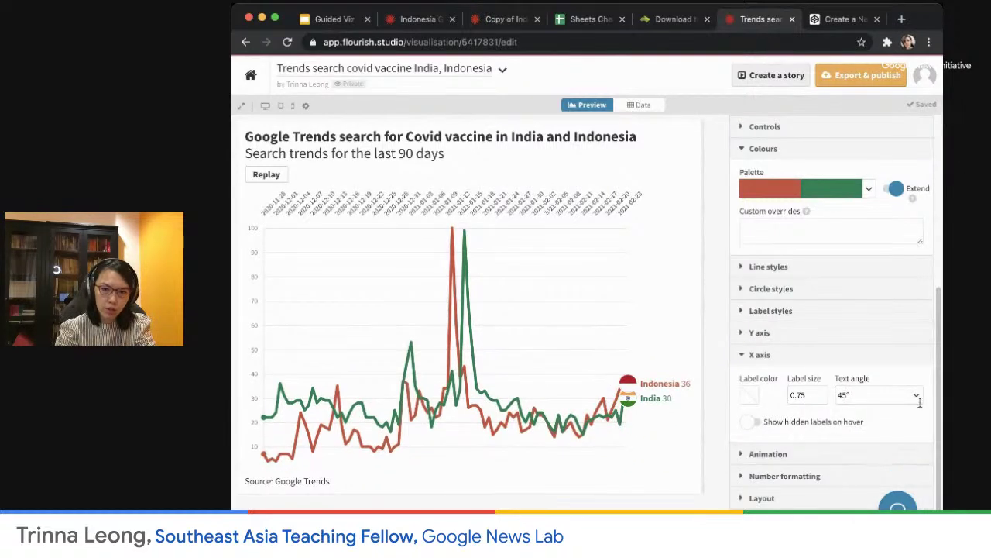
{"action": "left_click", "coordinate": [918, 395]}
{"action": "left_click", "coordinate": [868, 487]}
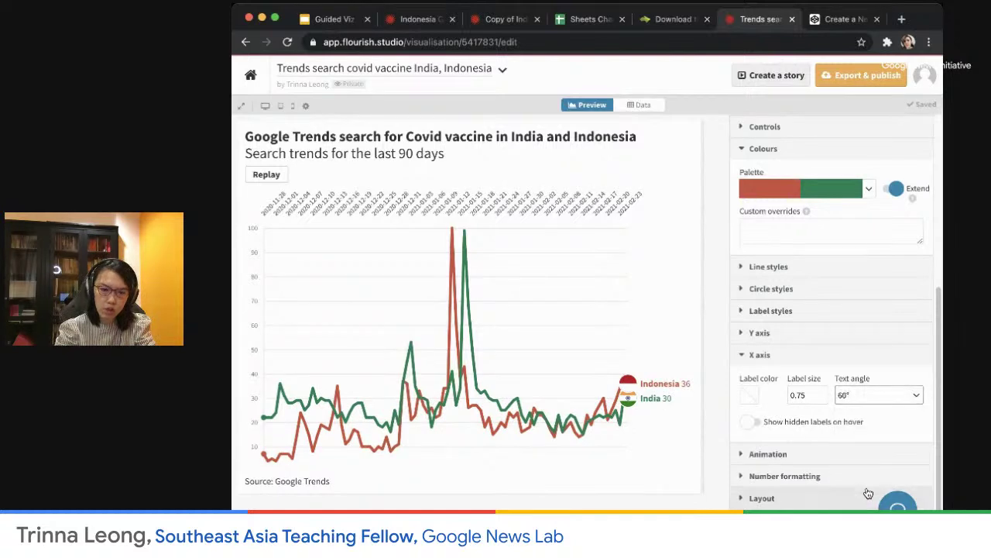
Examine the Y axis settings for label style, zooming and number styling.
{"action": "left_click", "coordinate": [742, 333]}
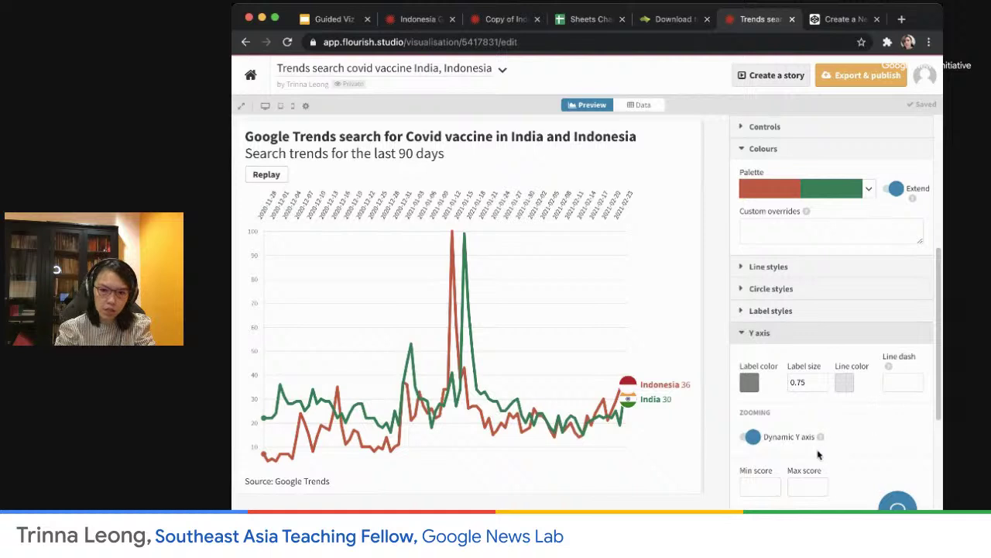
{"action": "scroll", "coordinate": [863, 440], "scroll_direction": "down", "scroll_amount": 3}
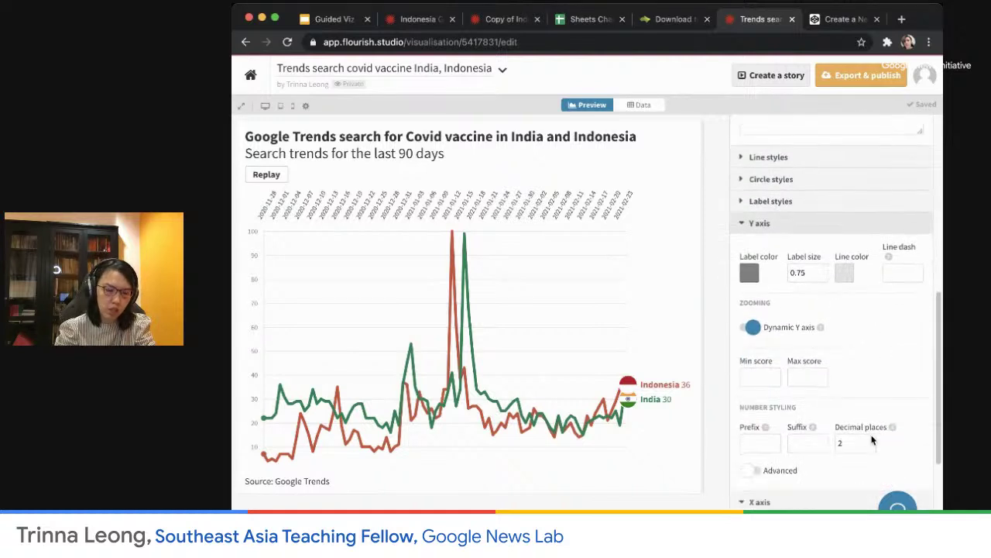
{"action": "scroll", "coordinate": [872, 374], "scroll_direction": "down", "scroll_amount": 5}
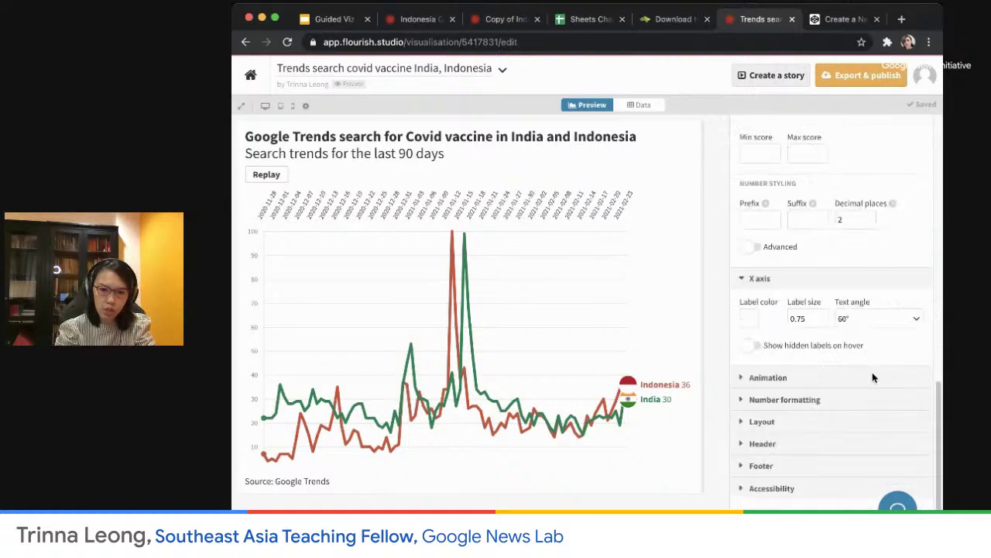
Try each alternative layout order for the title, controls and chart, and restore the first one.
{"action": "left_click", "coordinate": [762, 425]}
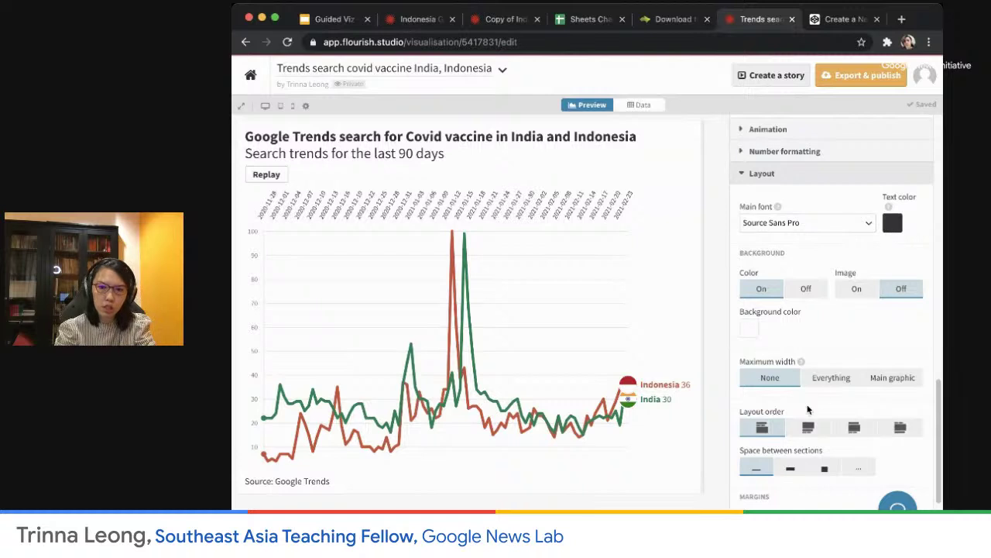
{"action": "scroll", "coordinate": [850, 411], "scroll_direction": "down", "scroll_amount": 1}
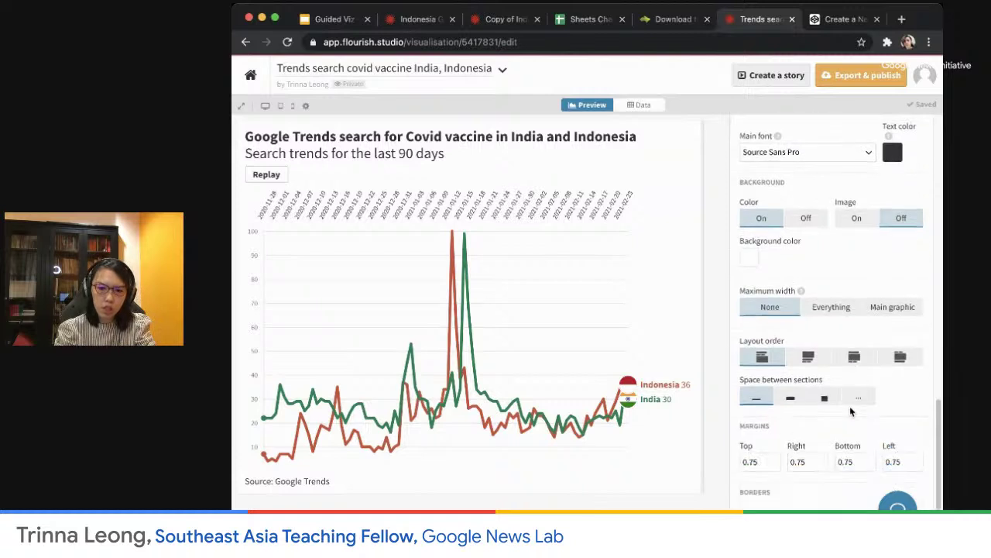
{"action": "left_click", "coordinate": [808, 357]}
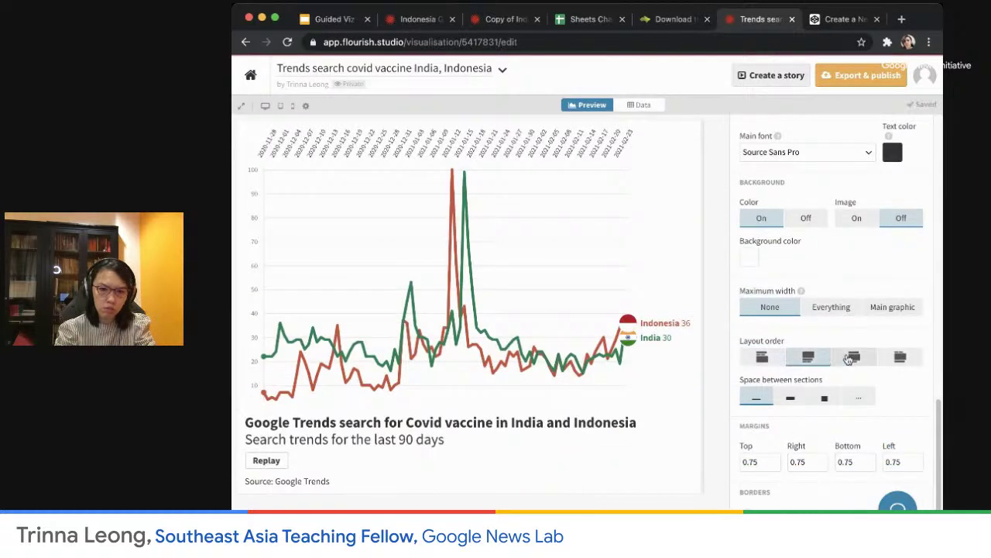
{"action": "left_click", "coordinate": [852, 357]}
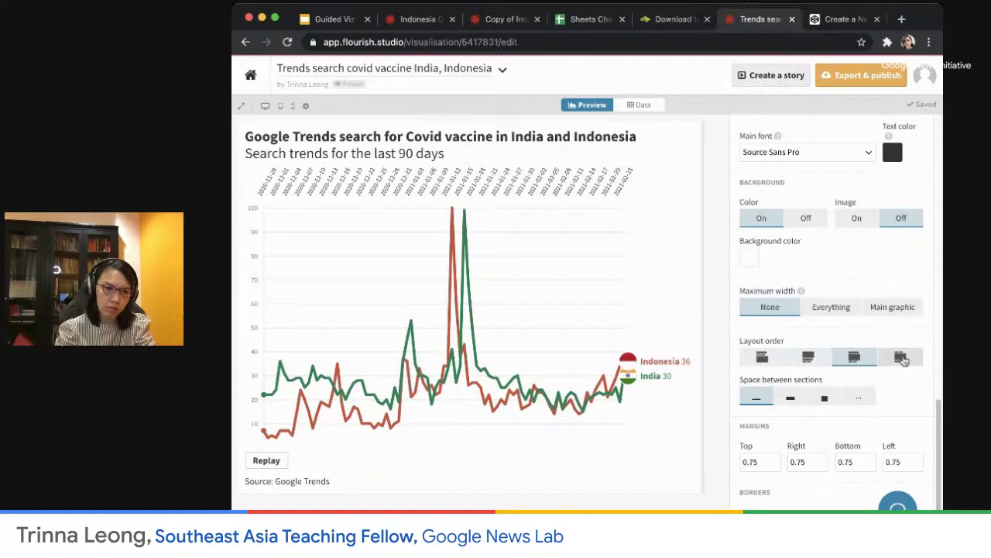
{"action": "left_click", "coordinate": [903, 361]}
{"action": "left_click", "coordinate": [759, 359]}
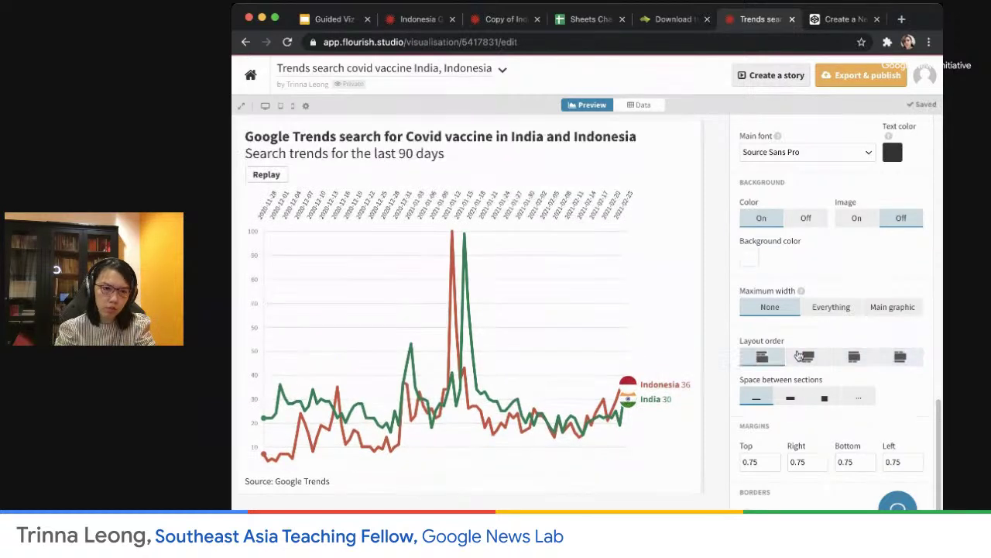
Examine the Footer settings, including the source name and source URL.
{"action": "scroll", "coordinate": [907, 391], "scroll_direction": "down", "scroll_amount": 2}
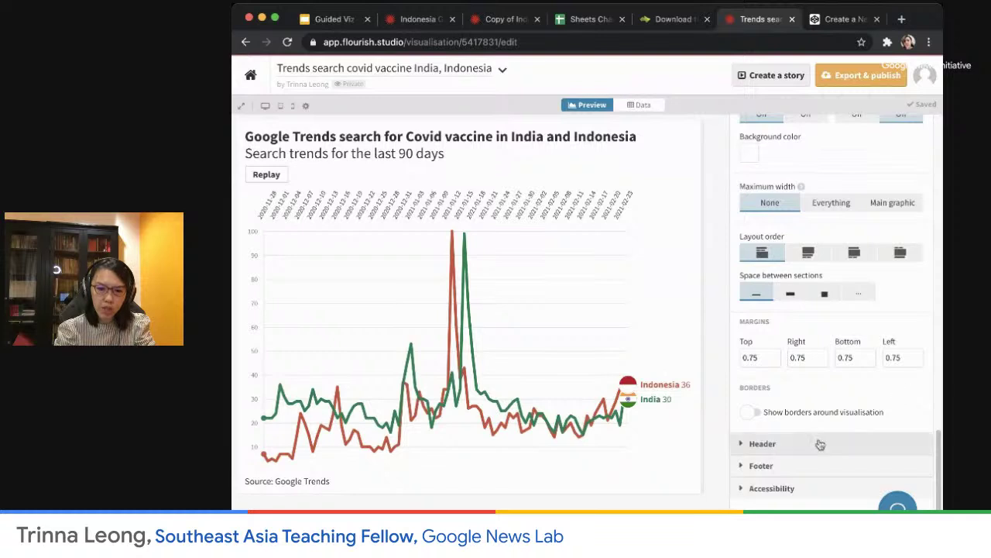
{"action": "left_click", "coordinate": [762, 468]}
{"action": "scroll", "coordinate": [841, 458], "scroll_direction": "down", "scroll_amount": 5}
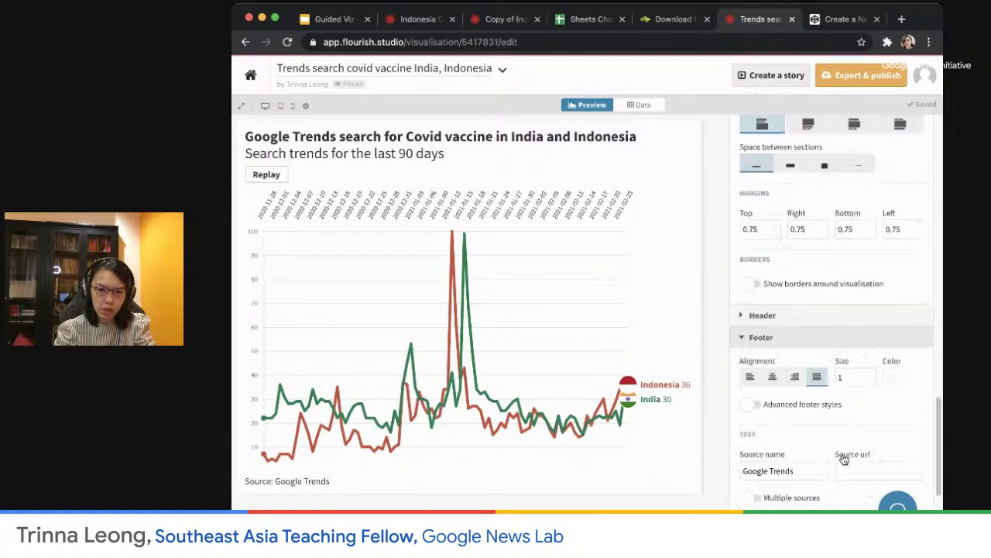
{"action": "scroll", "coordinate": [839, 250], "scroll_direction": "up", "scroll_amount": 15}
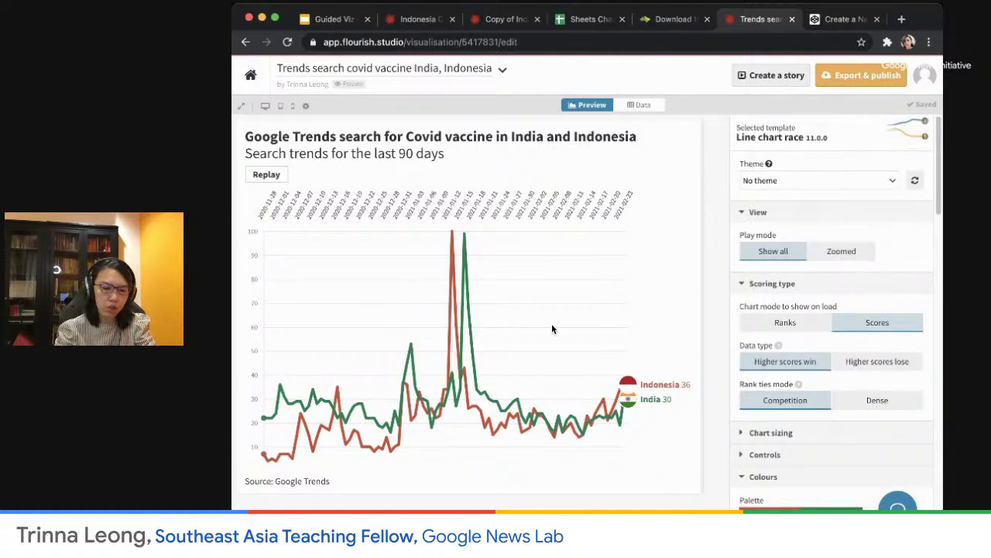
Republish the line chart race with its unpublished changes and close the export and publish options.
{"action": "left_click", "coordinate": [868, 76]}
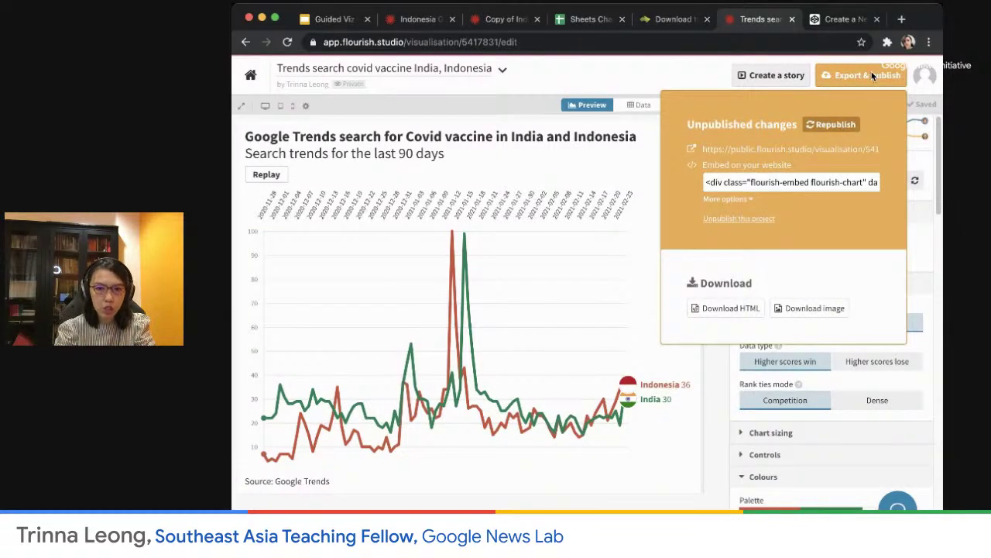
{"action": "left_click", "coordinate": [649, 74]}
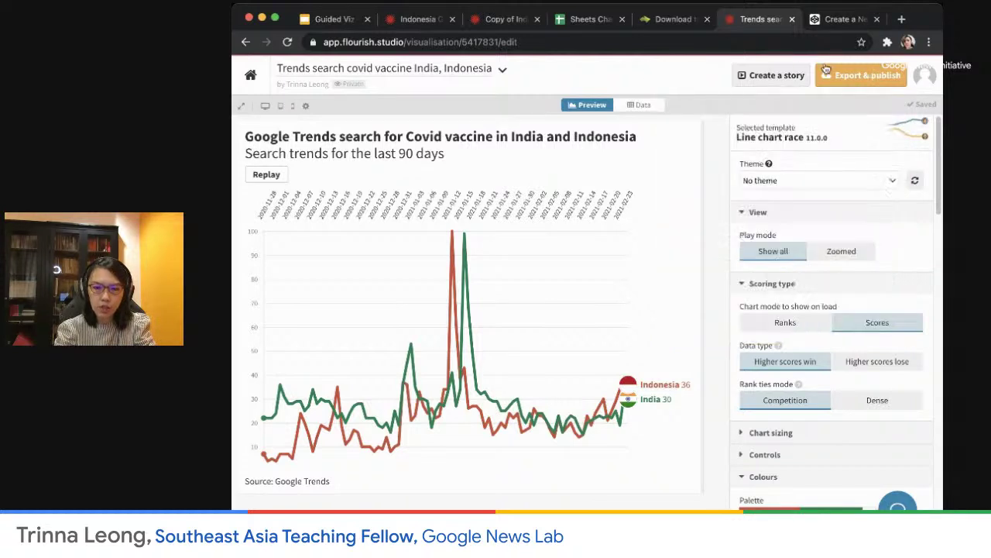
{"action": "left_click", "coordinate": [866, 75]}
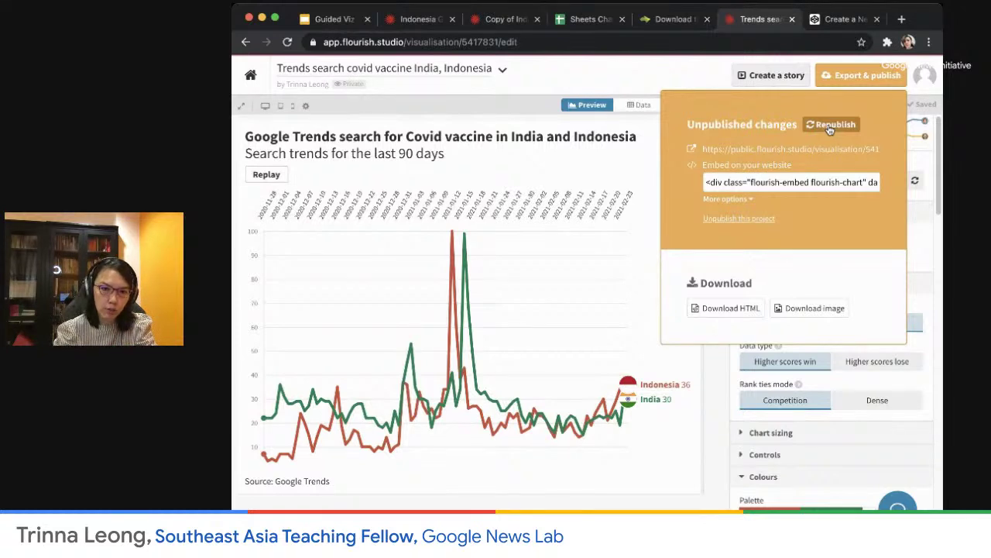
{"action": "left_click", "coordinate": [830, 125]}
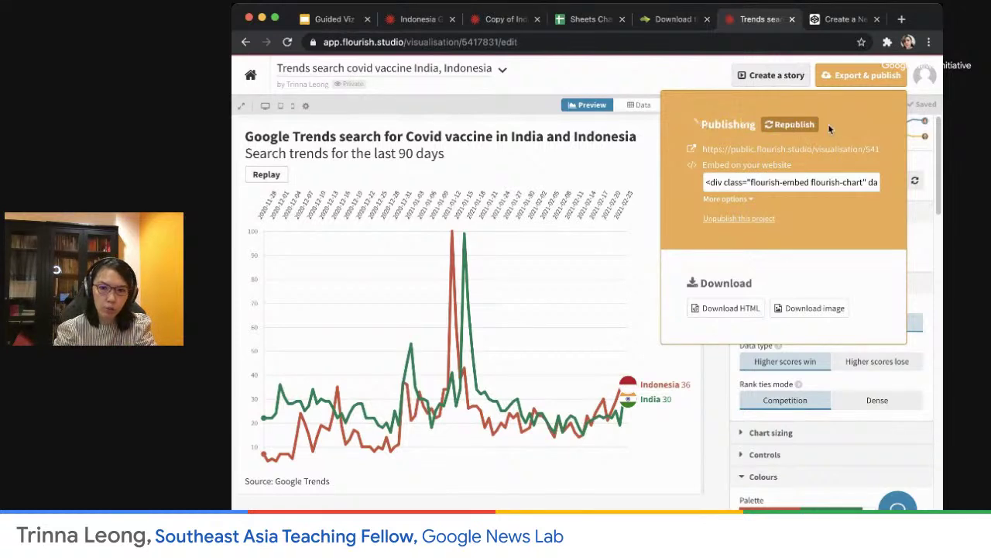
{"action": "left_click", "coordinate": [658, 73]}
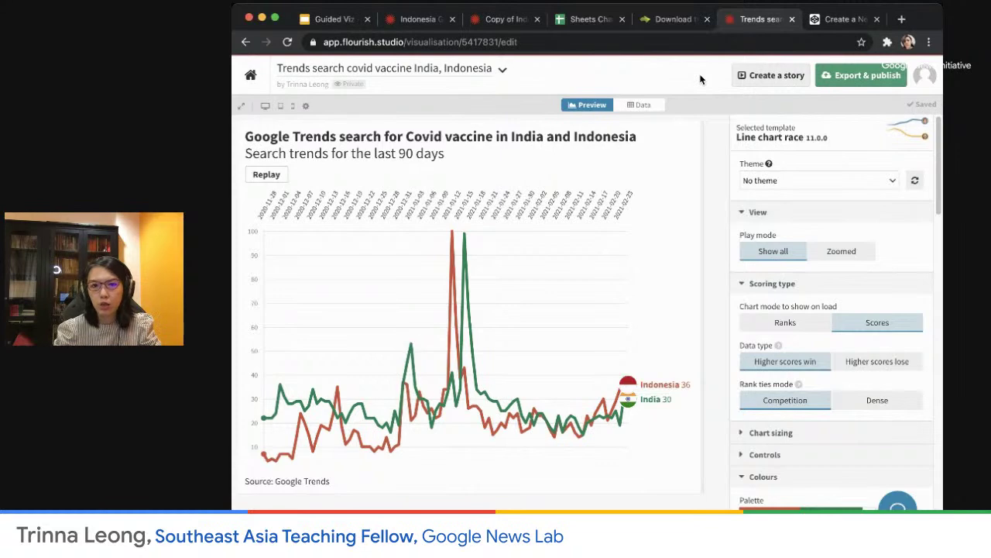
Switch to the Google Slides presentation and show the "How COVID-19 Cases Climbed in Major Cities" slide.
{"action": "left_click", "coordinate": [346, 22]}
{"action": "key", "text": "Right"}
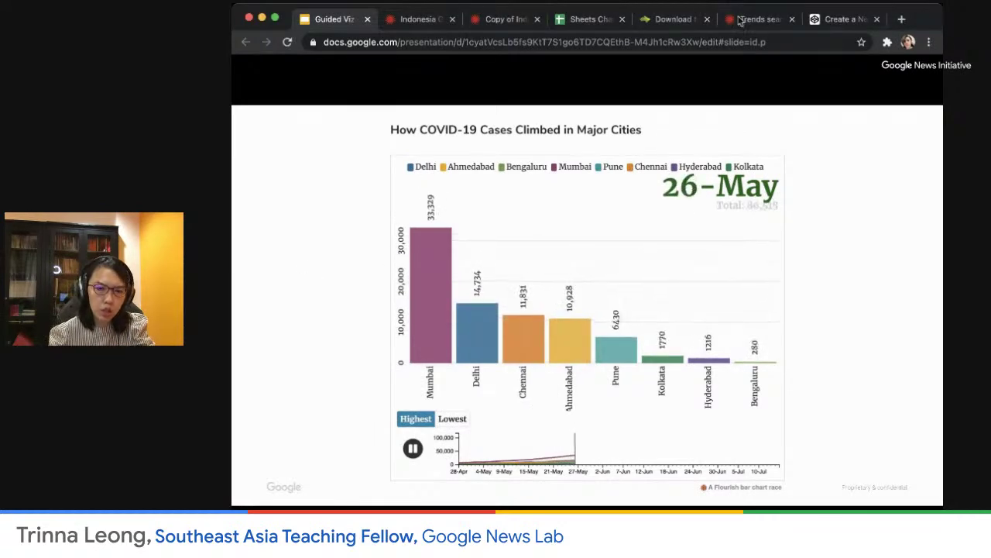
Return to the Flourish project list and open the "Copy of bar chart template (urban population" visualisation.
{"action": "left_click", "coordinate": [505, 19]}
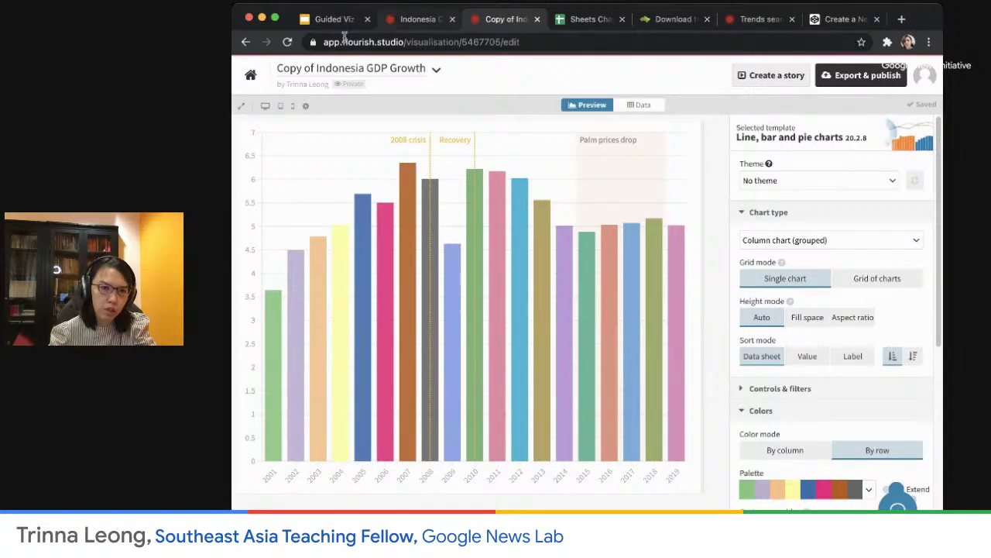
{"action": "left_click", "coordinate": [251, 78]}
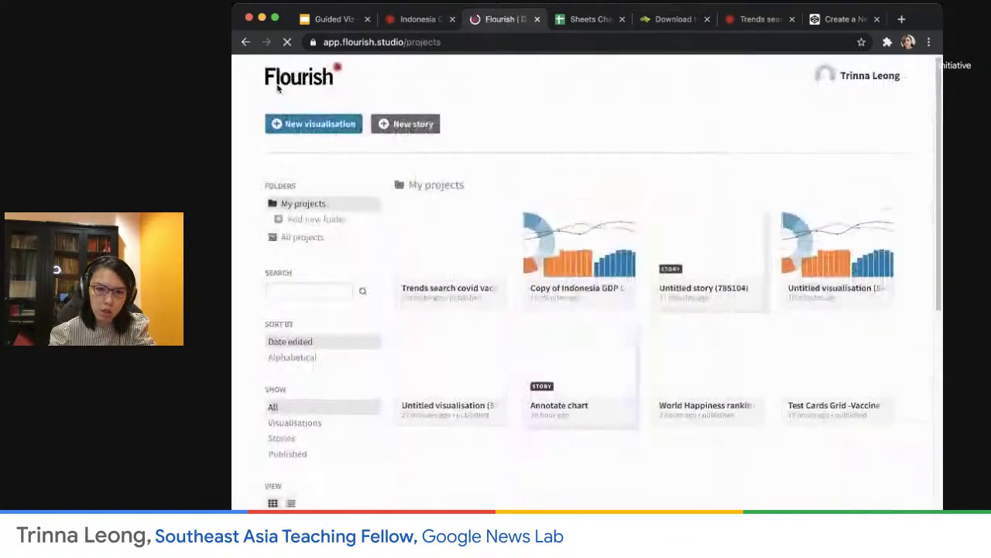
{"action": "scroll", "coordinate": [694, 378], "scroll_direction": "down", "scroll_amount": 2}
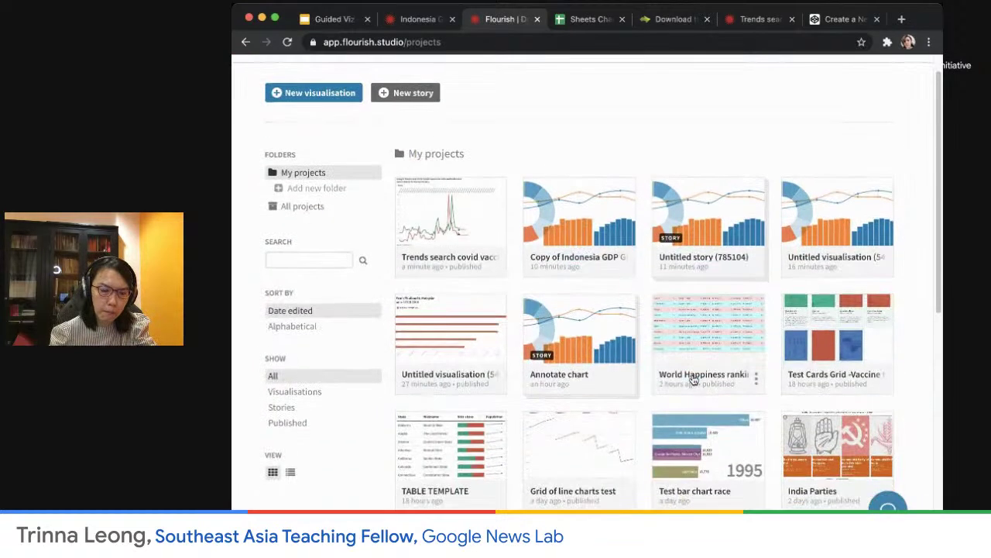
{"action": "scroll", "coordinate": [694, 379], "scroll_direction": "down", "scroll_amount": 1}
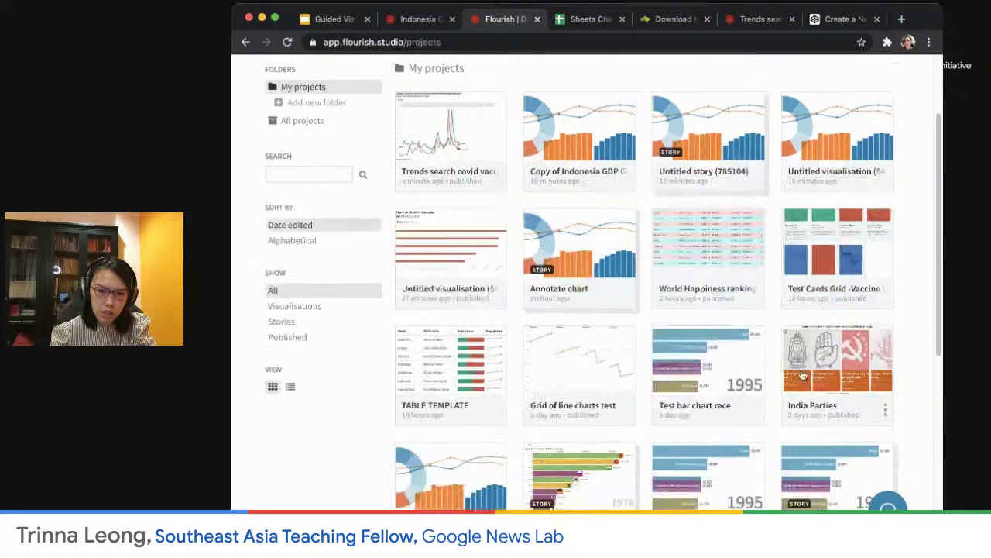
{"action": "scroll", "coordinate": [872, 320], "scroll_direction": "down", "scroll_amount": 4}
{"action": "scroll", "coordinate": [799, 365], "scroll_direction": "down", "scroll_amount": 3}
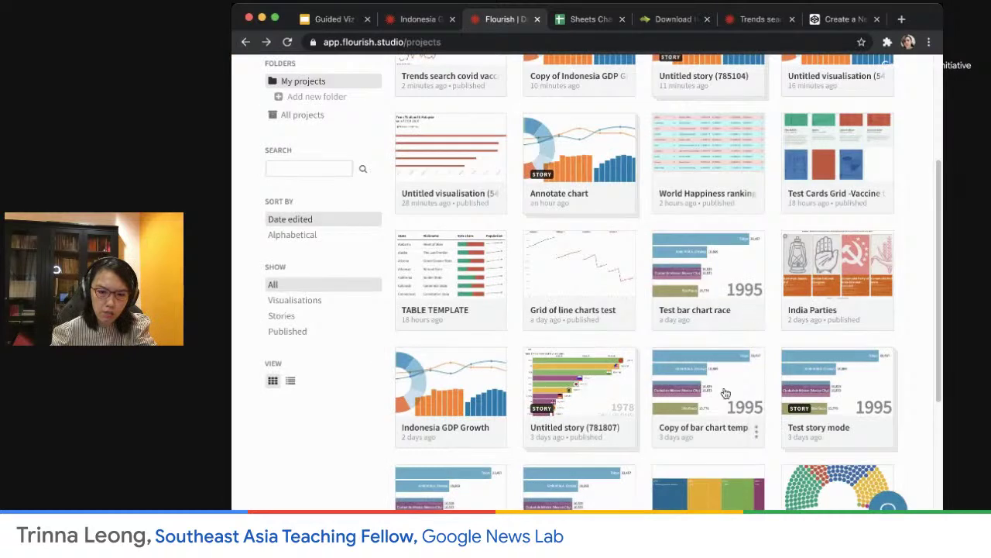
{"action": "scroll", "coordinate": [717, 379], "scroll_direction": "down", "scroll_amount": 1}
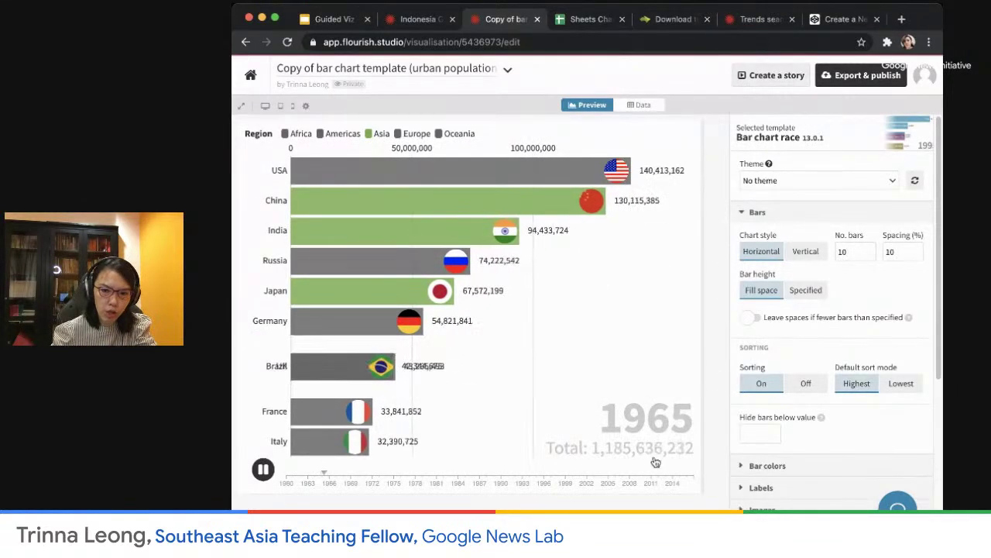
Examine the bar chart race's settings sections, including the Time counter & totalizer options.
{"action": "scroll", "coordinate": [789, 408], "scroll_direction": "down", "scroll_amount": 2}
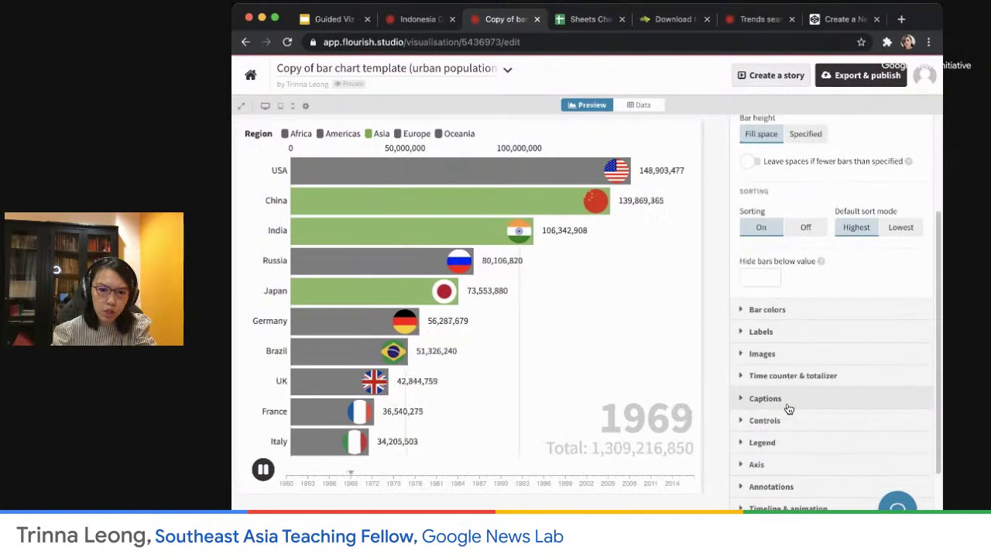
{"action": "scroll", "coordinate": [789, 409], "scroll_direction": "down", "scroll_amount": 1}
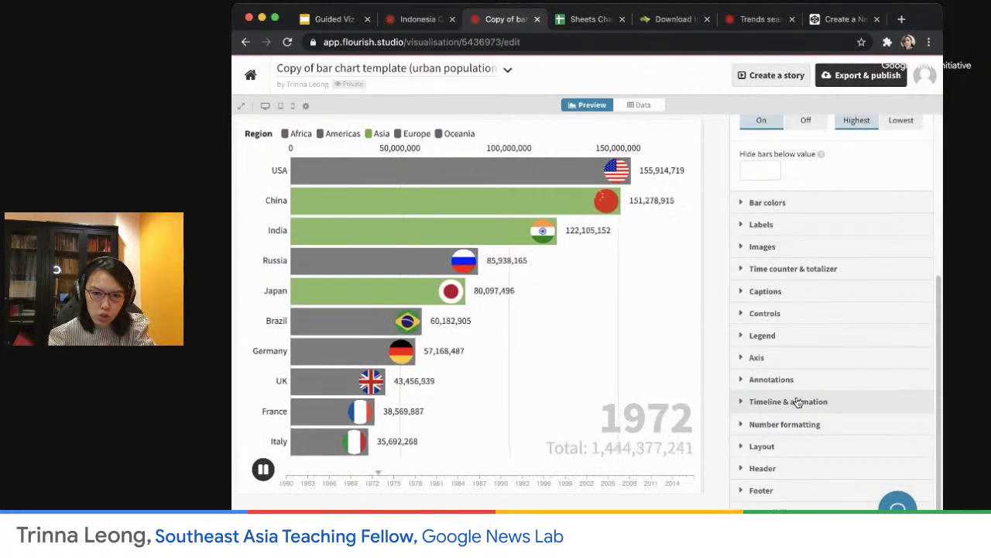
{"action": "left_click", "coordinate": [743, 269]}
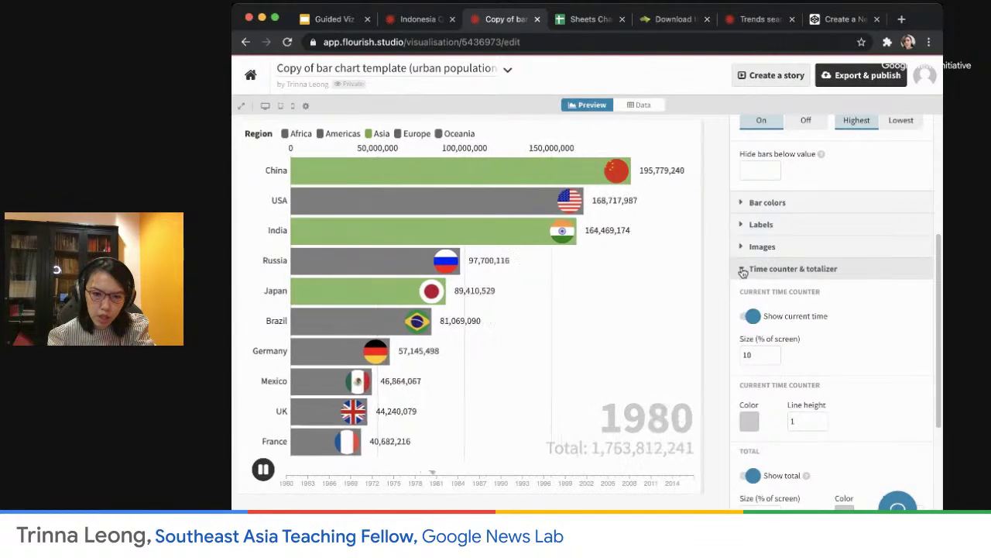
{"action": "left_click", "coordinate": [743, 269]}
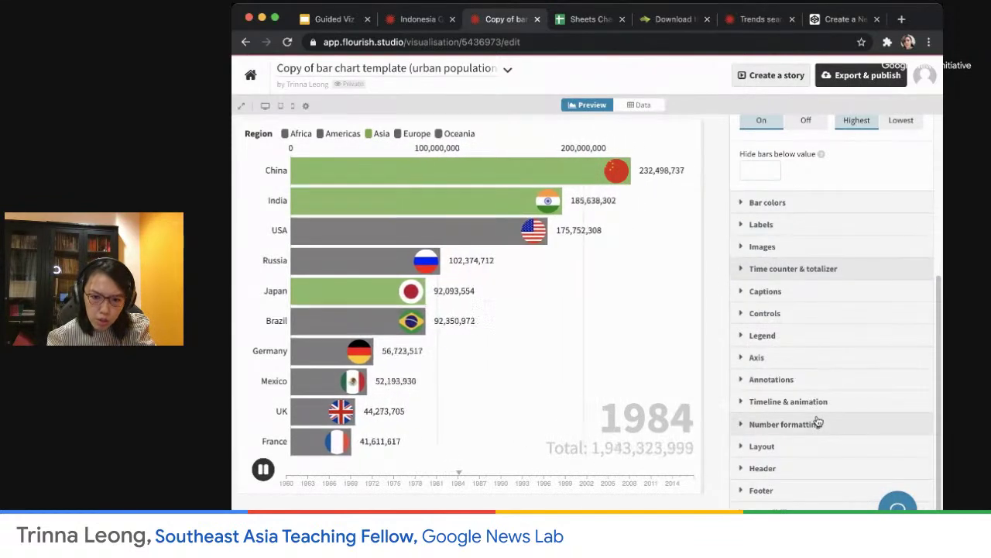
{"action": "scroll", "coordinate": [835, 420], "scroll_direction": "down", "scroll_amount": 1}
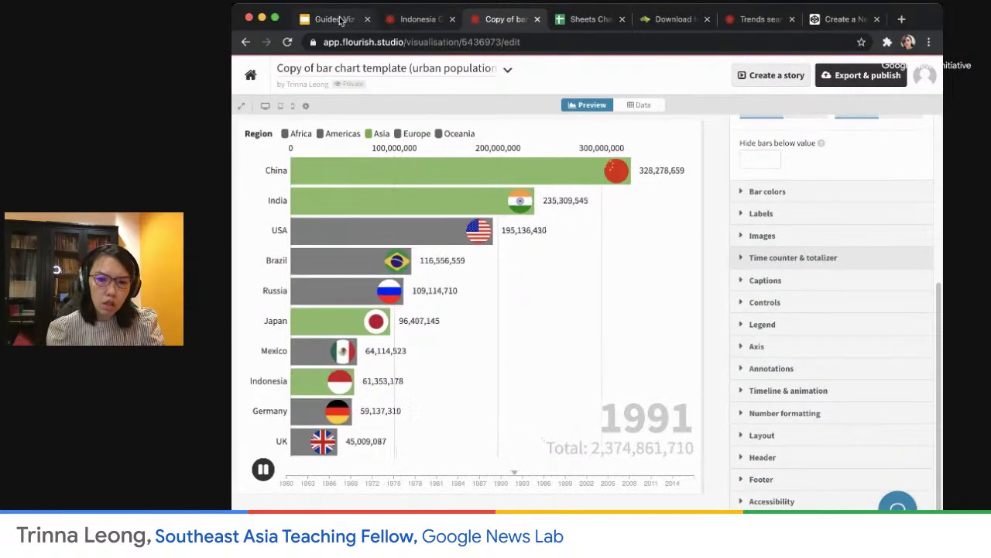
Show the presentation slide with the highlighted Timeline & animation settings and return to the urban population bar chart race.
{"action": "left_click", "coordinate": [340, 20]}
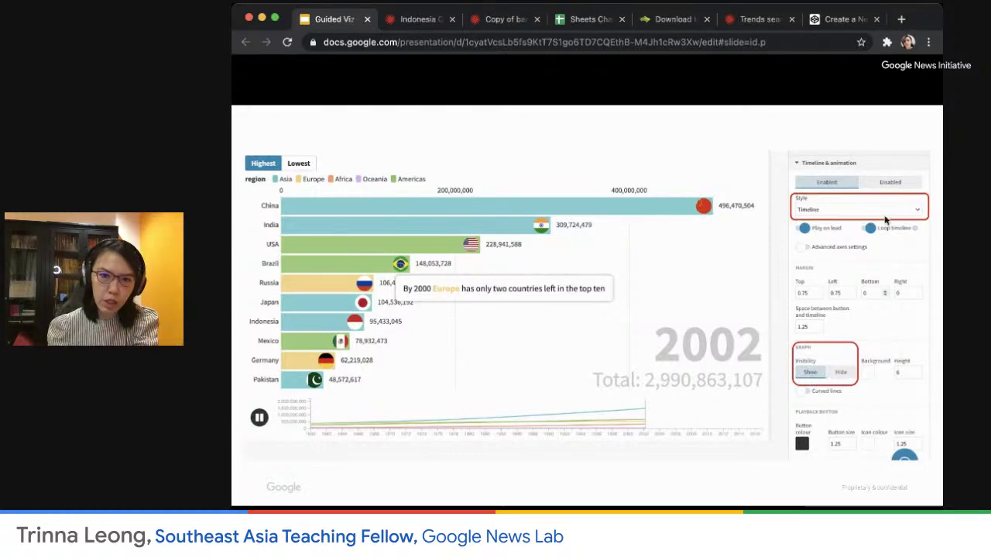
{"action": "left_click", "coordinate": [760, 22]}
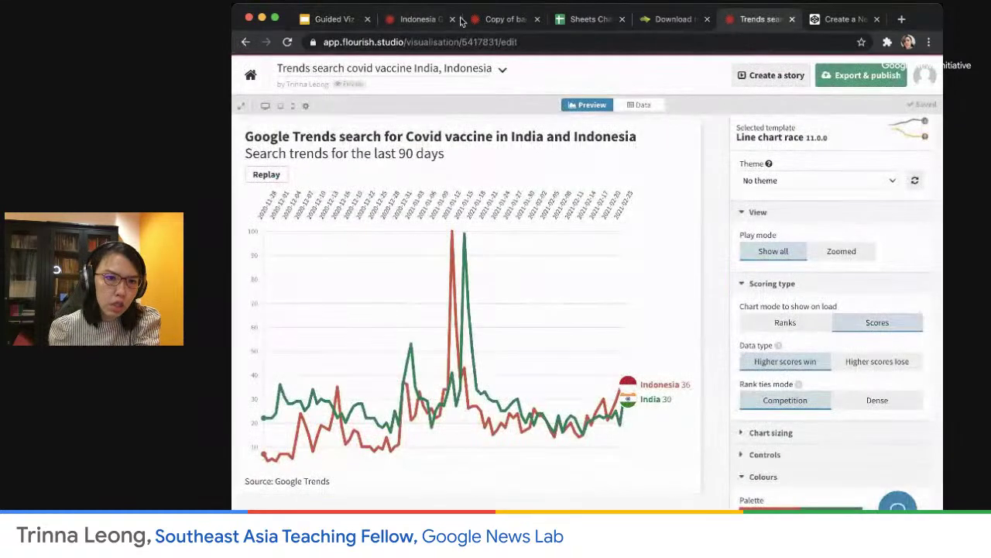
{"action": "left_click", "coordinate": [488, 22]}
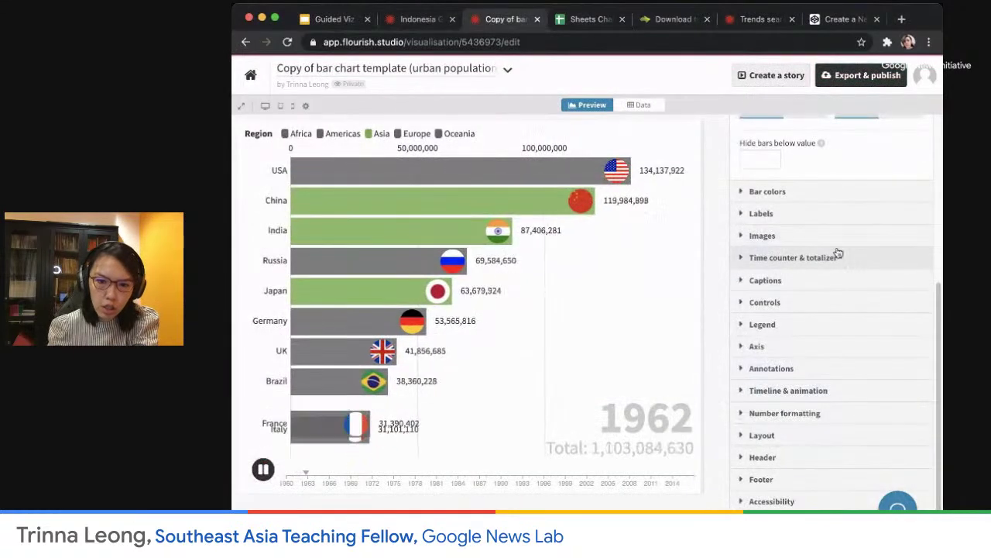
Try the Playback button style in the Timeline & animation settings and restore the Timeline style.
{"action": "left_click", "coordinate": [782, 391]}
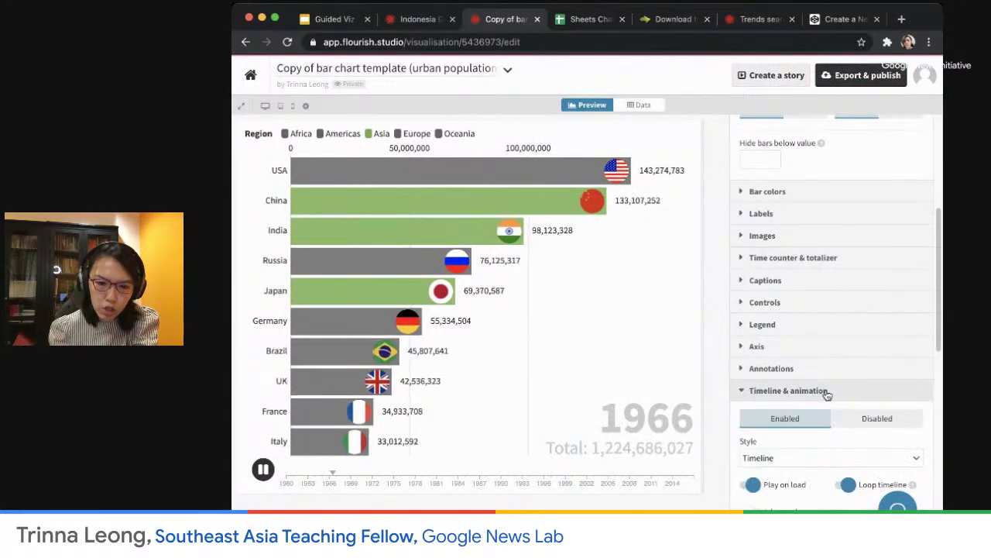
{"action": "scroll", "coordinate": [823, 394], "scroll_direction": "down", "scroll_amount": 3}
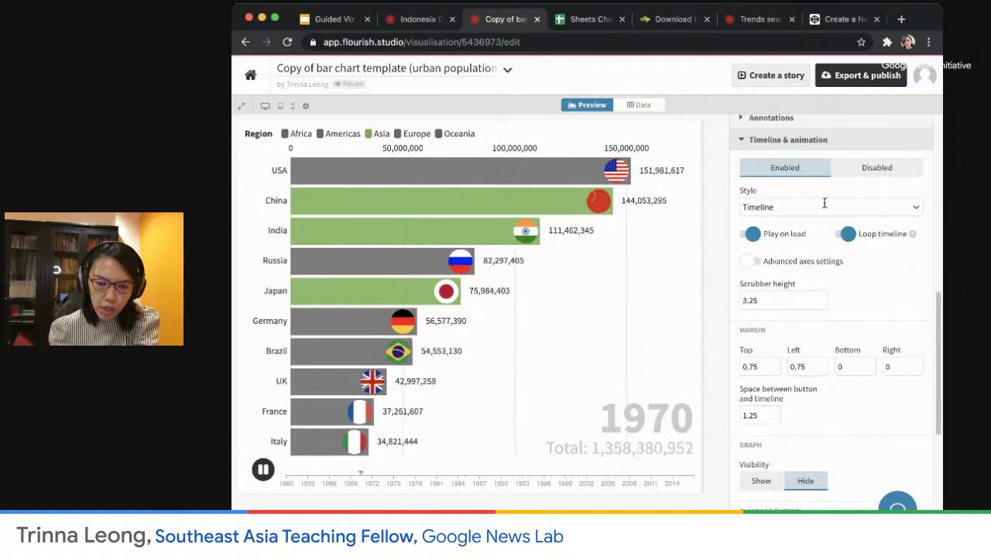
{"action": "left_click", "coordinate": [916, 207]}
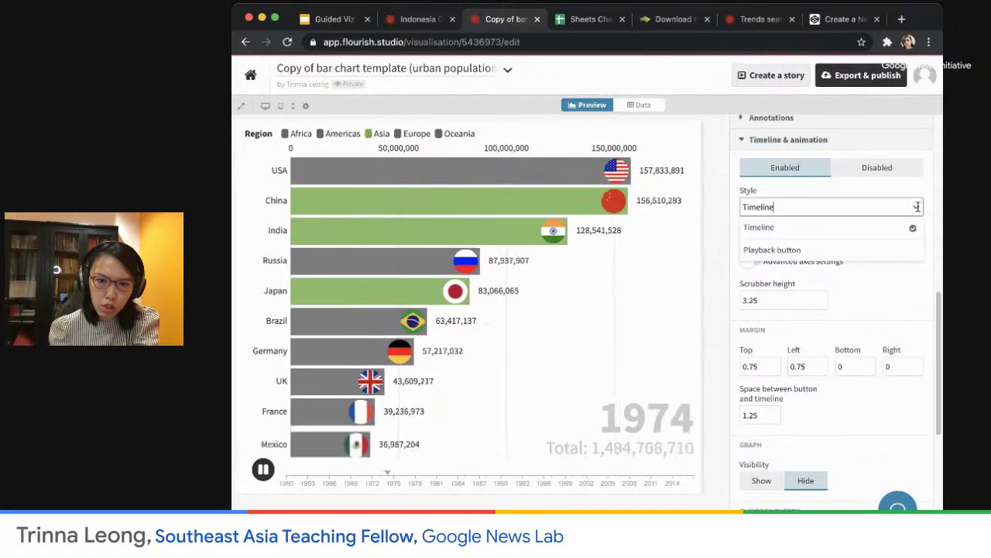
{"action": "left_click", "coordinate": [845, 249]}
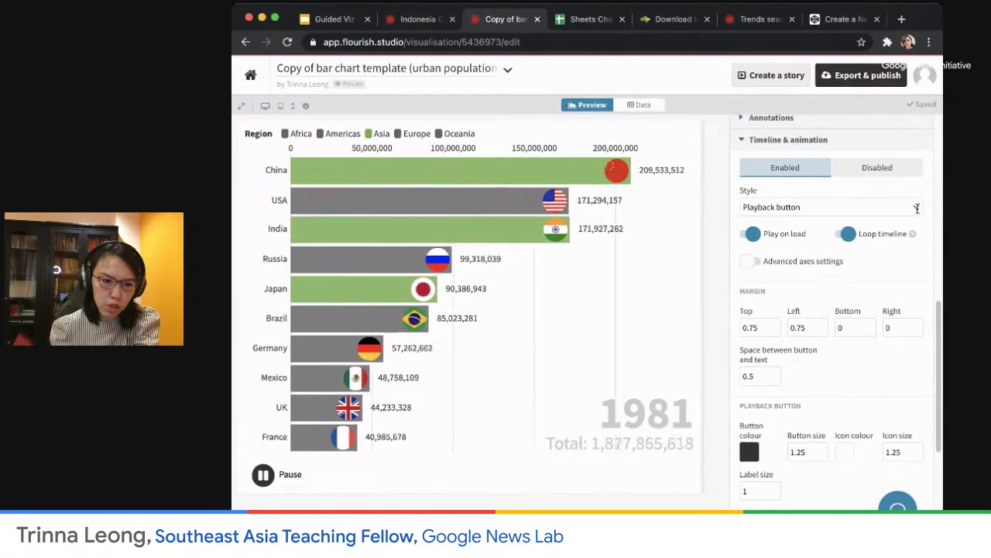
{"action": "left_click", "coordinate": [916, 207]}
{"action": "left_click", "coordinate": [910, 224]}
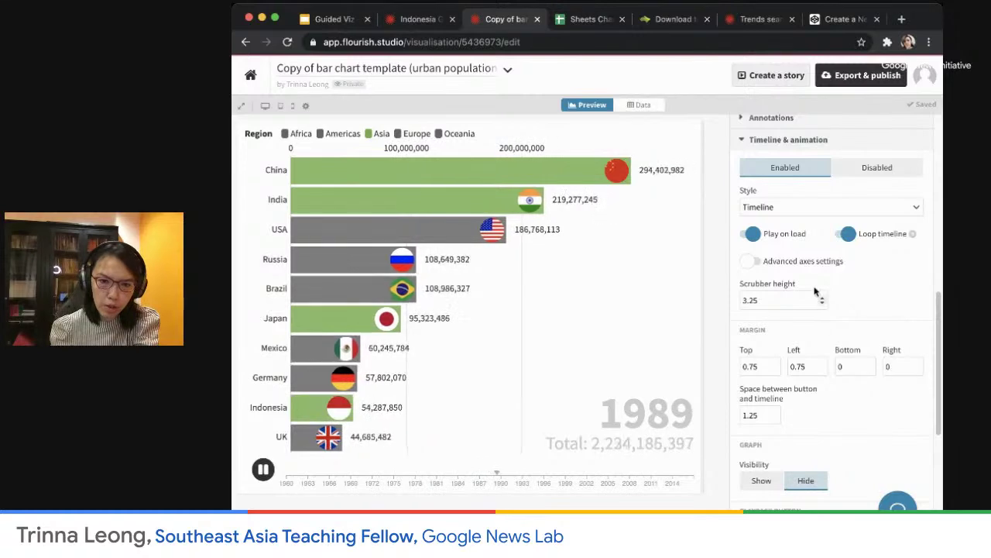
Set the timeline graph's visibility to Show and review the playback button, timing and animation settings.
{"action": "scroll", "coordinate": [825, 437], "scroll_direction": "down", "scroll_amount": 3}
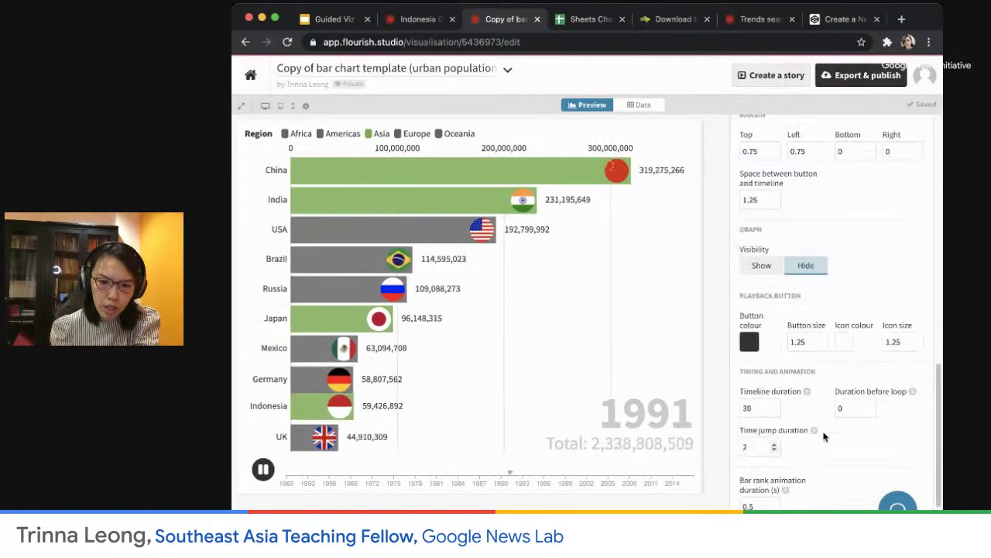
{"action": "left_click", "coordinate": [761, 267]}
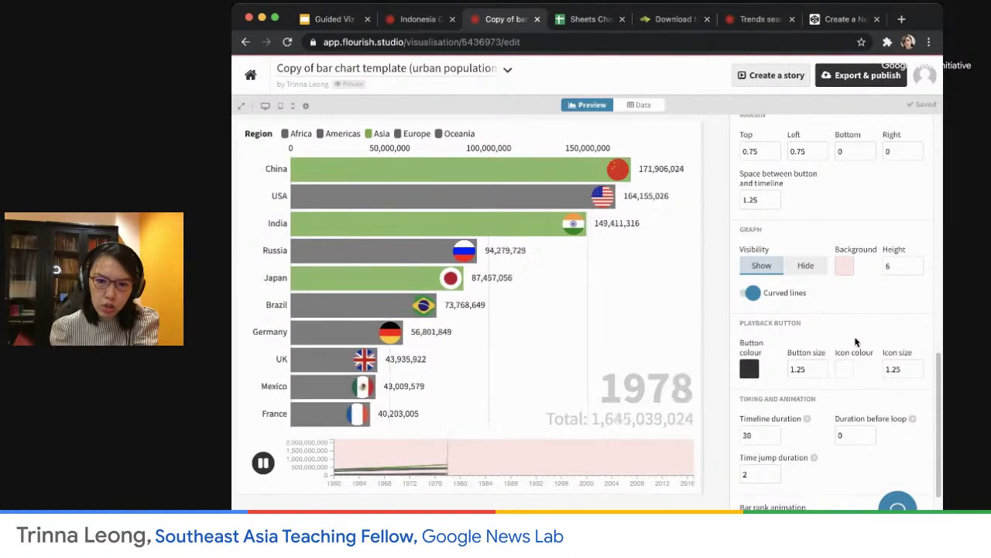
{"action": "scroll", "coordinate": [823, 321], "scroll_direction": "down", "scroll_amount": 3}
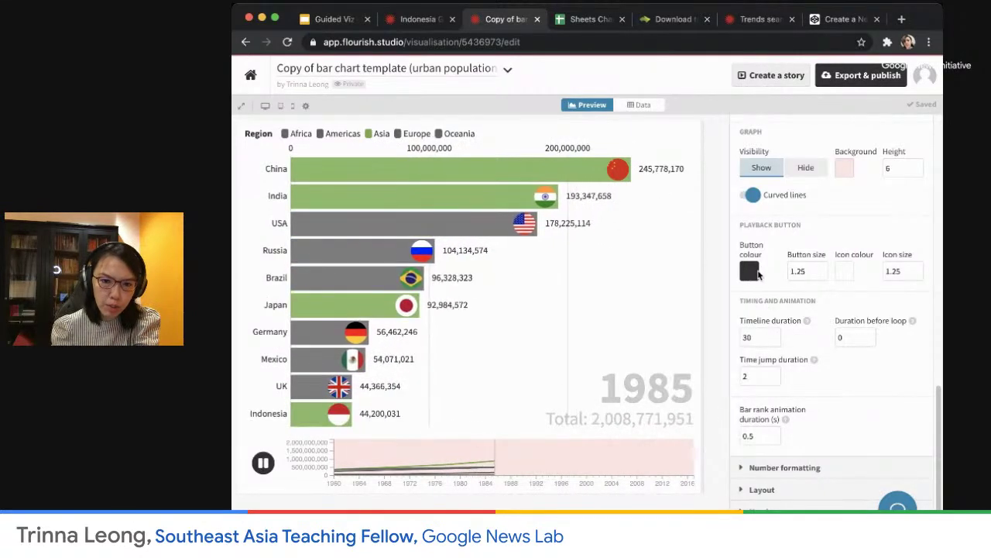
{"action": "scroll", "coordinate": [855, 399], "scroll_direction": "down", "scroll_amount": 1}
{"action": "scroll", "coordinate": [855, 400], "scroll_direction": "down", "scroll_amount": 2}
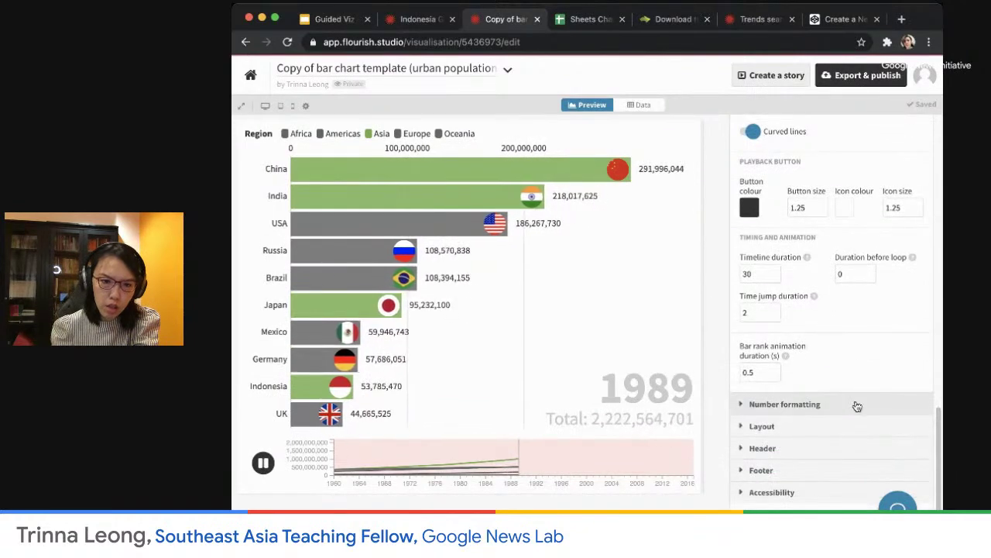
Examine the Bar colors settings and highlight the Asia entry in the color overrides.
{"action": "scroll", "coordinate": [855, 400], "scroll_direction": "up", "scroll_amount": 8}
{"action": "scroll", "coordinate": [855, 400], "scroll_direction": "up", "scroll_amount": 10}
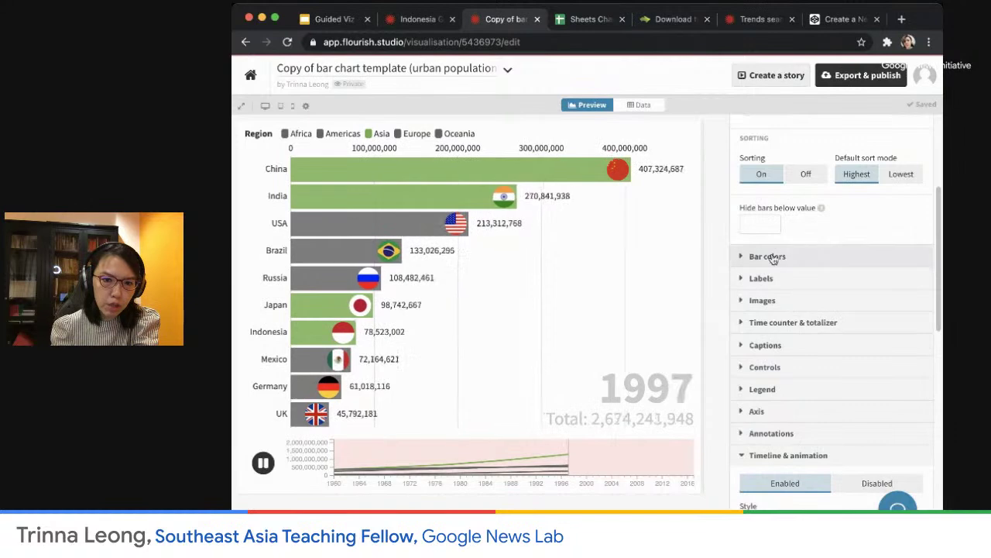
{"action": "left_click", "coordinate": [743, 256]}
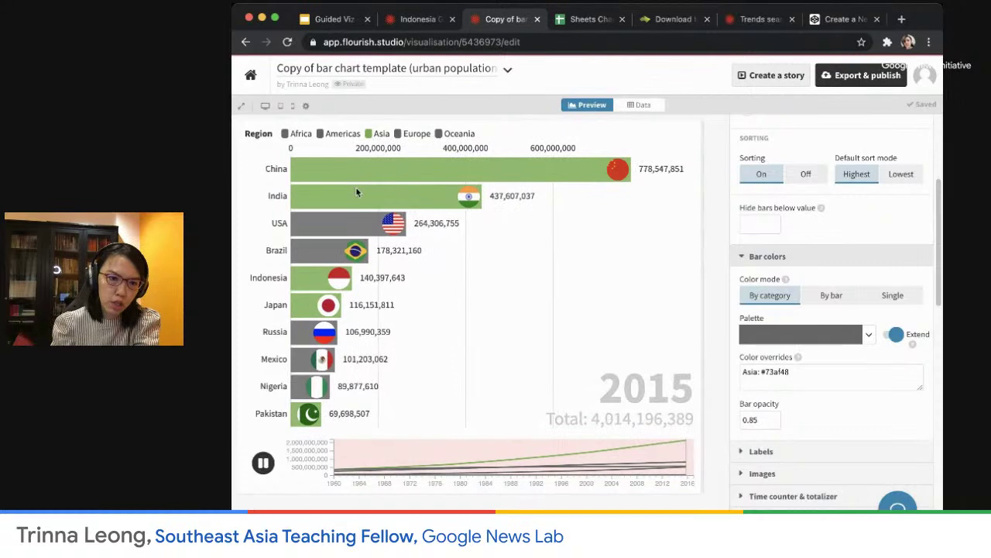
{"action": "left_click", "coordinate": [774, 372]}
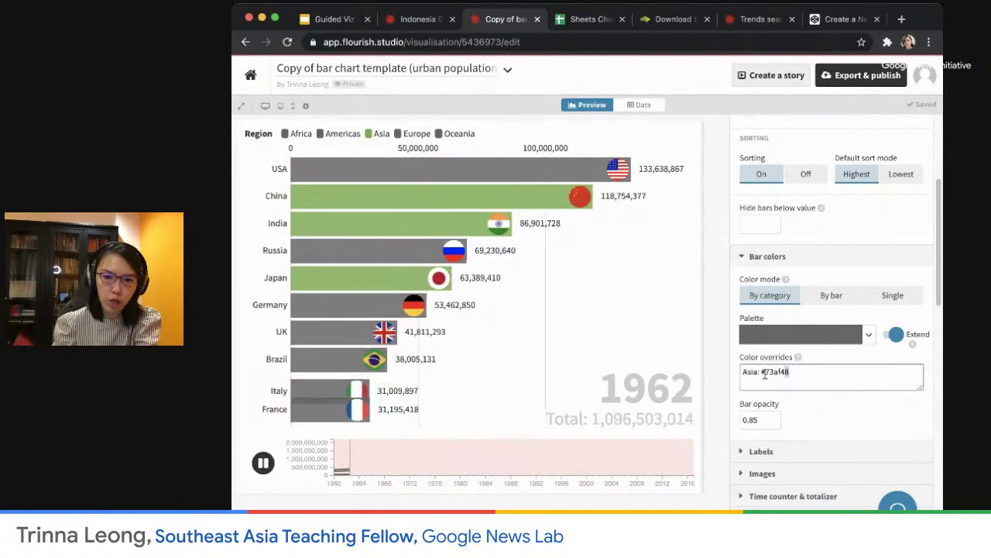
{"action": "key", "text": "ctrl+a"}
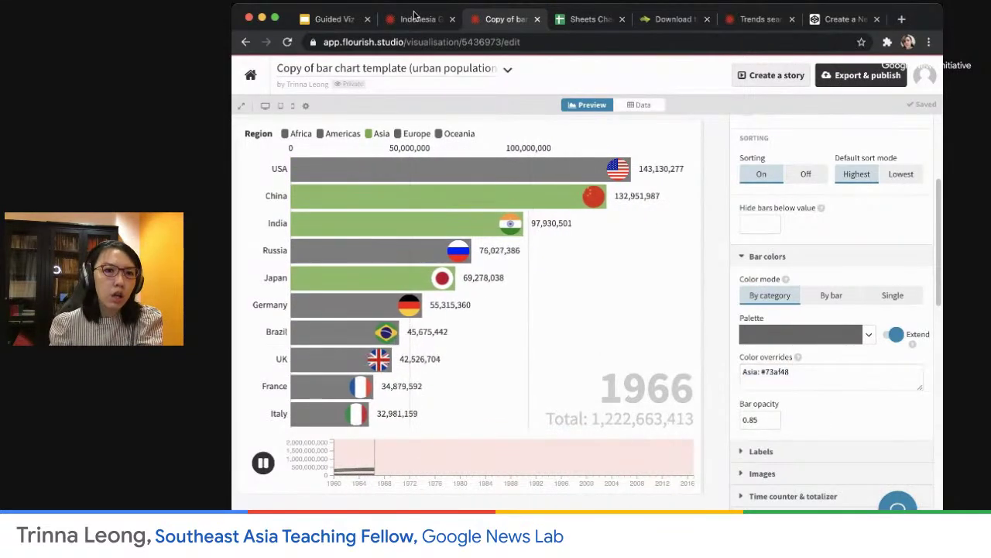
Show the slide "Other bar/line/column Flourish charts that you can use" in the presentation and return to the timeline settings slide.
{"action": "left_click", "coordinate": [333, 18]}
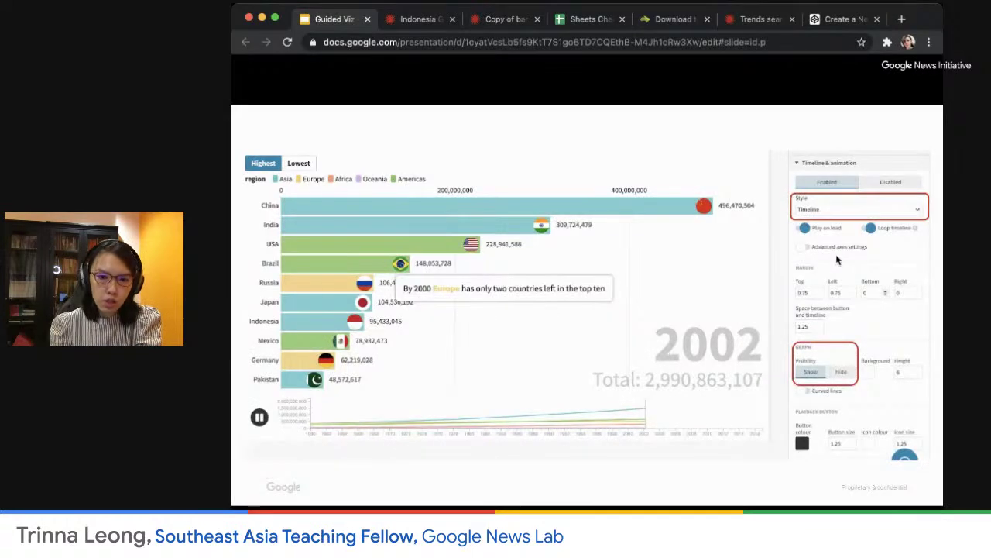
{"action": "left_click", "coordinate": [837, 260]}
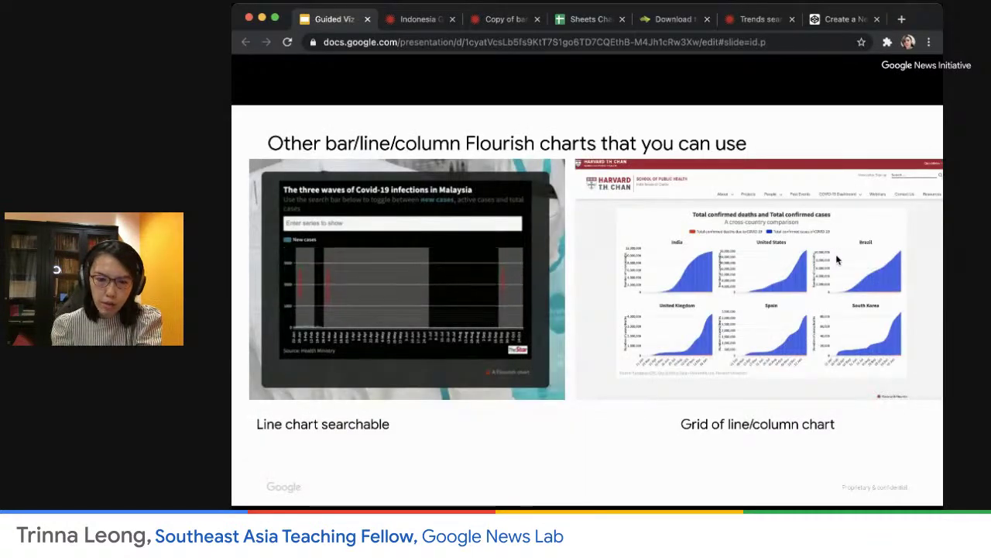
{"action": "key", "text": "Left"}
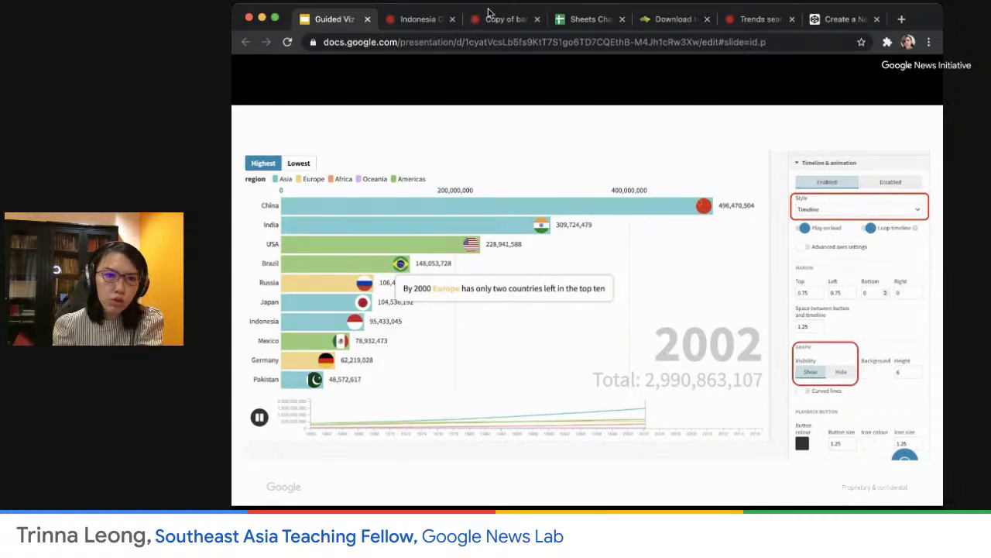
Create a new visualisation in Flourish from the Bar chart race template and open its data sheet.
{"action": "left_click", "coordinate": [772, 19]}
{"action": "left_click", "coordinate": [248, 75]}
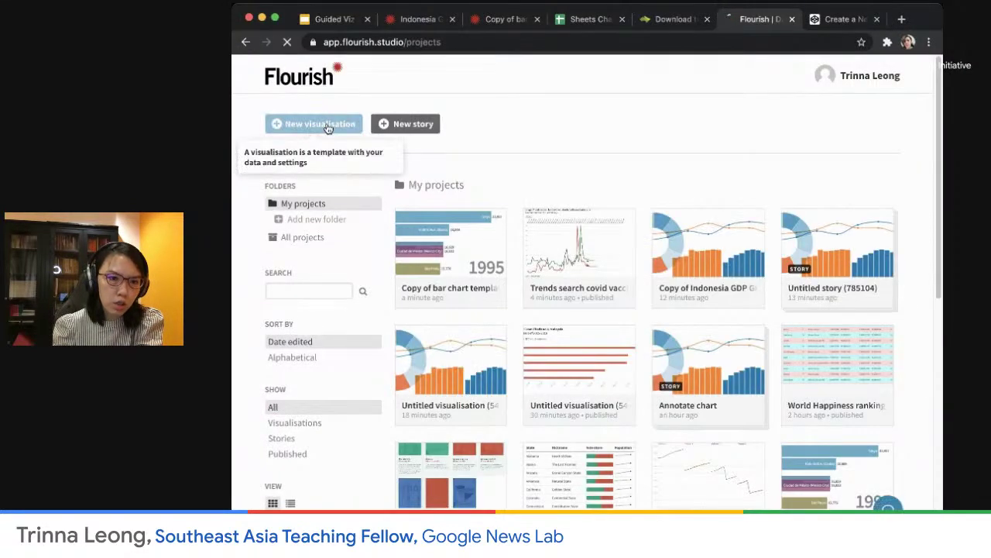
{"action": "left_click", "coordinate": [328, 128]}
{"action": "scroll", "coordinate": [810, 309], "scroll_direction": "down", "scroll_amount": 10}
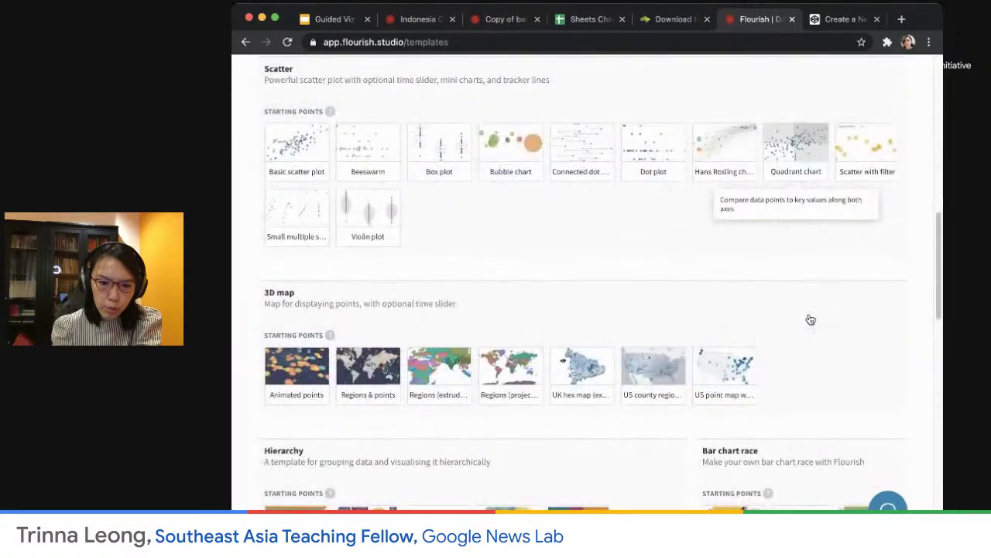
{"action": "scroll", "coordinate": [810, 320], "scroll_direction": "down", "scroll_amount": 4}
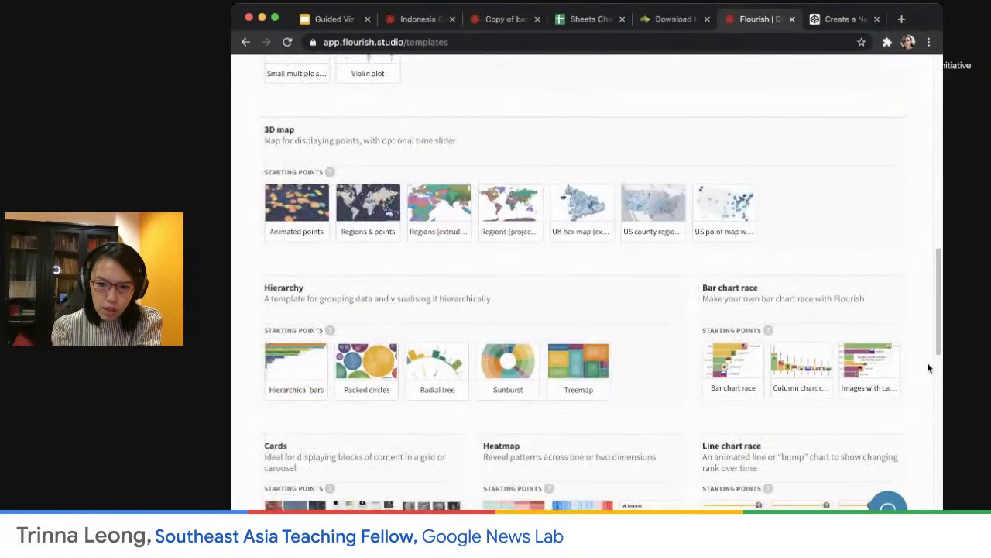
{"action": "left_click_drag", "start_coordinate": [943, 348], "coordinate": [986, 348]}
{"action": "scroll", "coordinate": [859, 421], "scroll_direction": "down", "scroll_amount": 1}
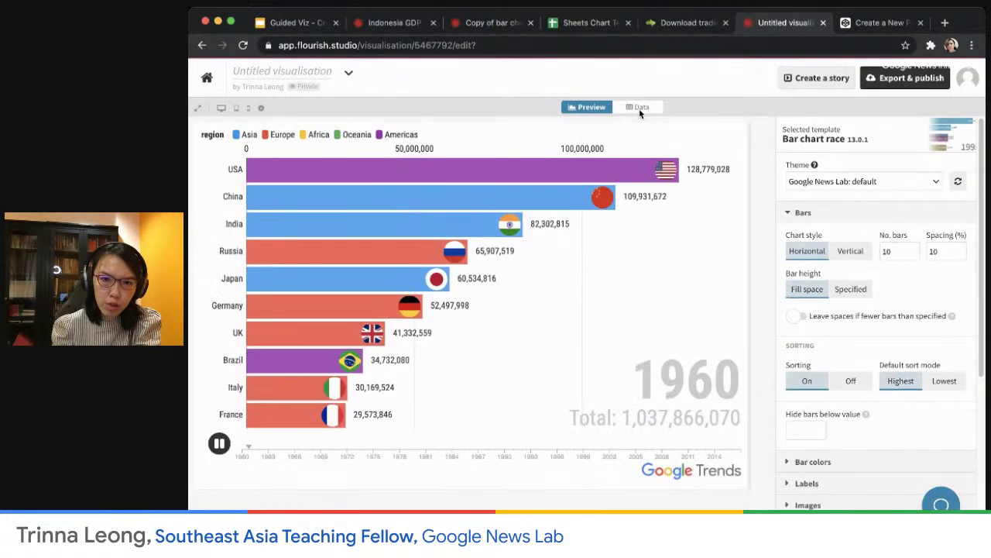
{"action": "left_click", "coordinate": [640, 109]}
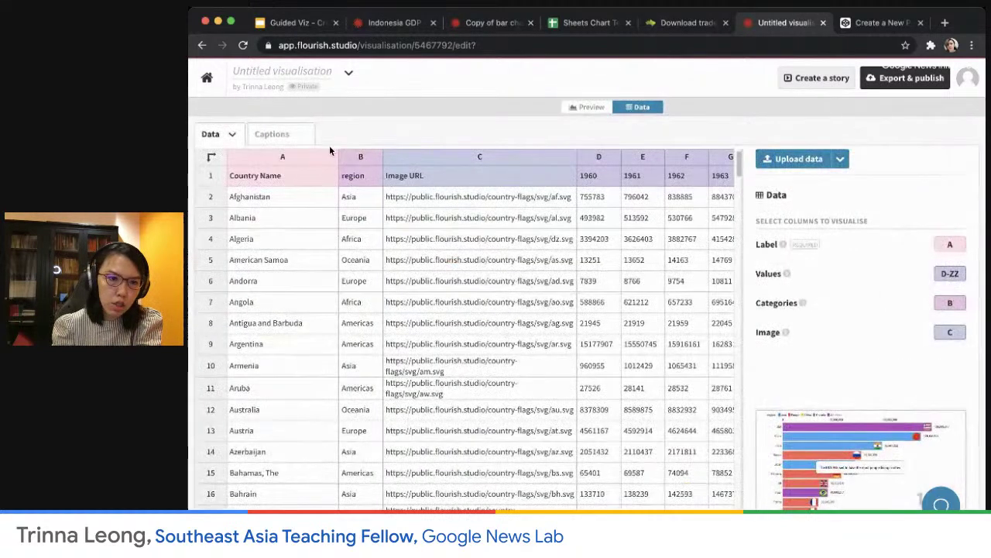
Look at the bar chart race's Captions data sheet and return to the chart preview.
{"action": "left_click", "coordinate": [275, 134]}
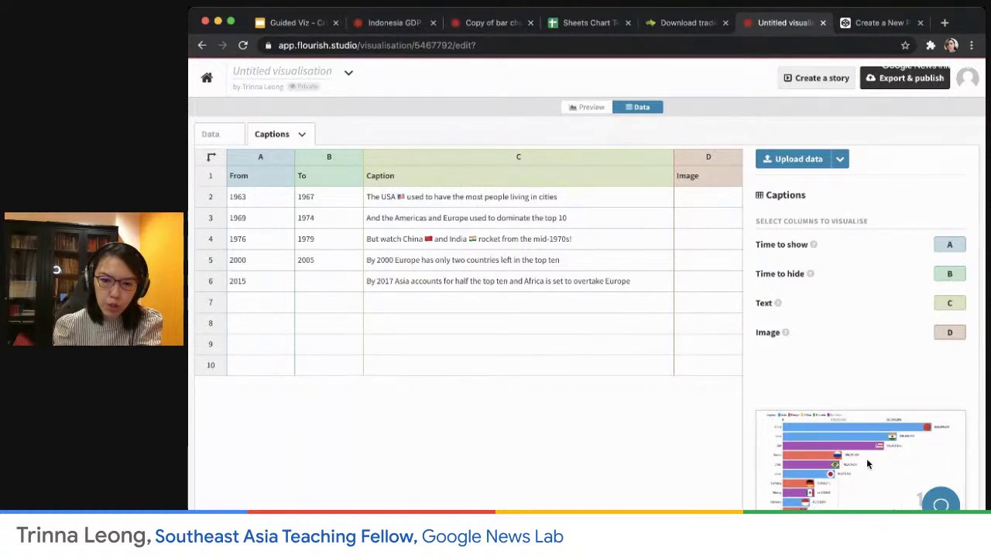
{"action": "left_click", "coordinate": [211, 134]}
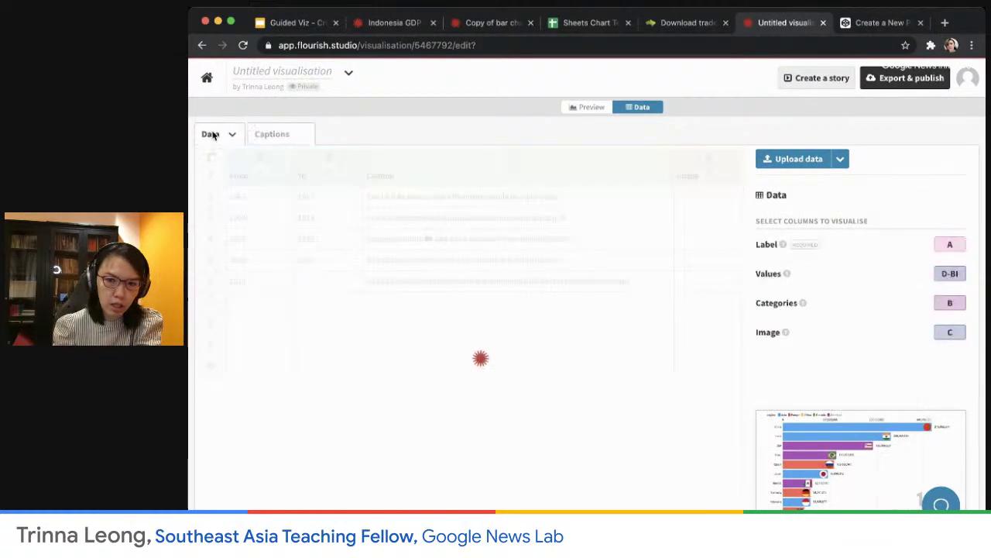
{"action": "left_click", "coordinate": [587, 107]}
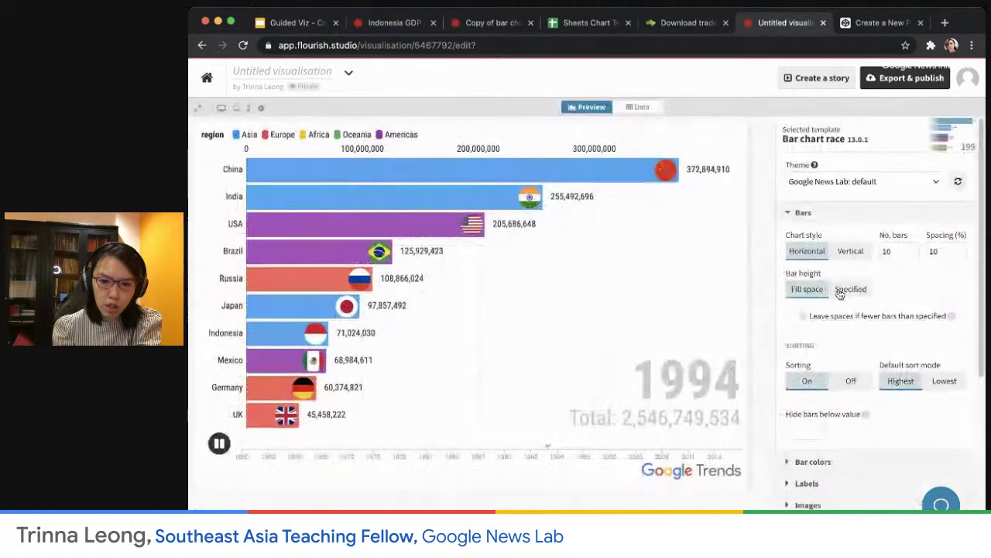
Try the Bottom left and Center left caption positions, and set the captions' position to Center right.
{"action": "scroll", "coordinate": [867, 334], "scroll_direction": "down", "scroll_amount": 8}
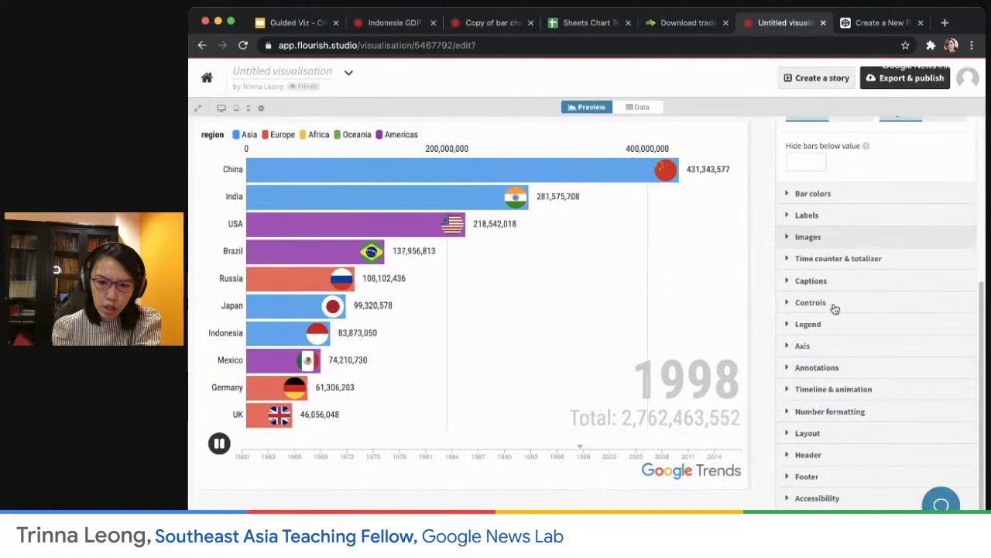
{"action": "left_click", "coordinate": [798, 280]}
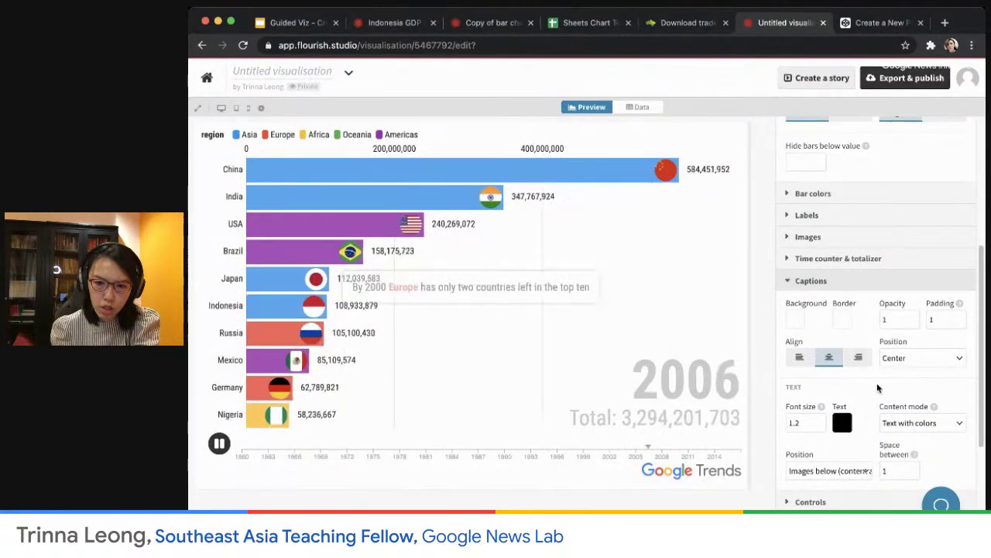
{"action": "scroll", "coordinate": [839, 399], "scroll_direction": "down", "scroll_amount": 1}
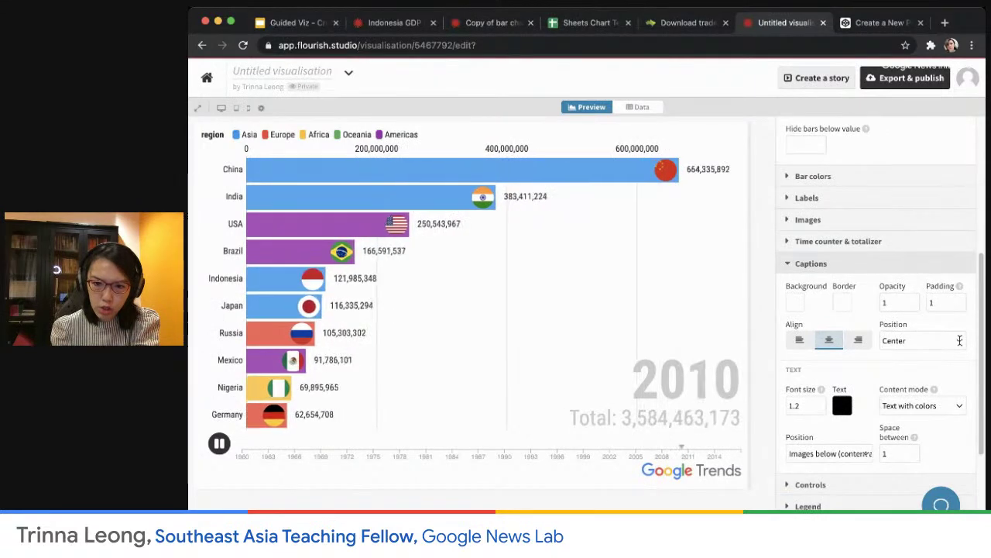
{"action": "left_click", "coordinate": [954, 341]}
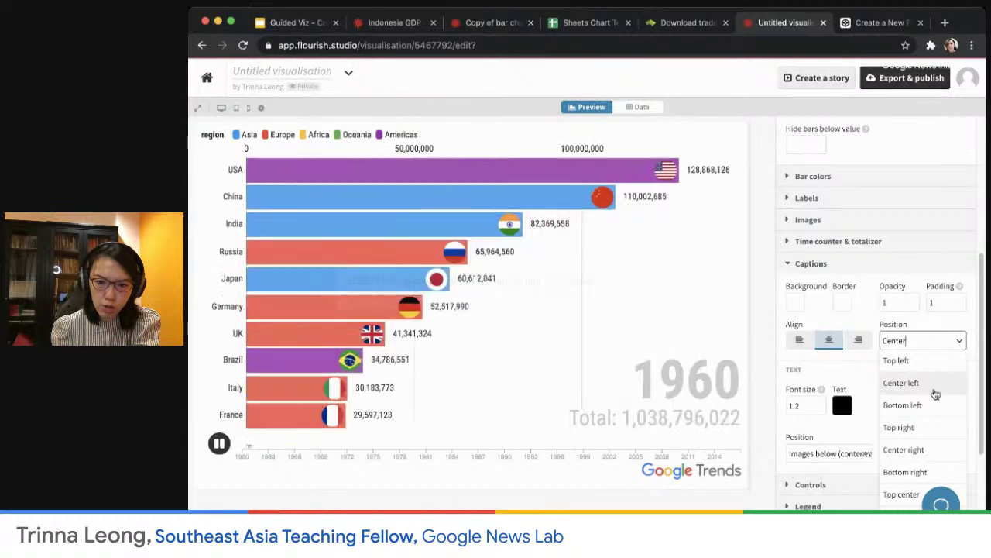
{"action": "left_click", "coordinate": [932, 405]}
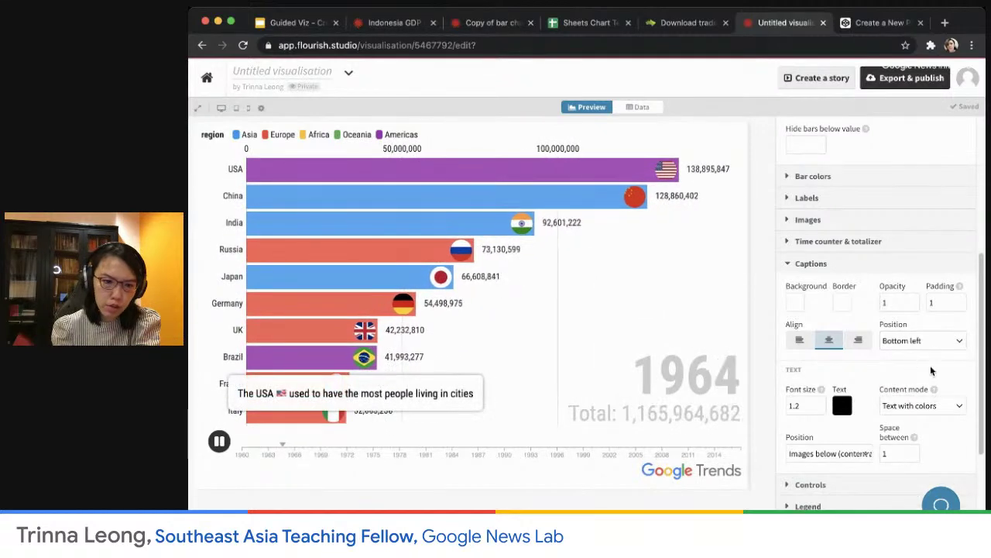
{"action": "left_click", "coordinate": [961, 341]}
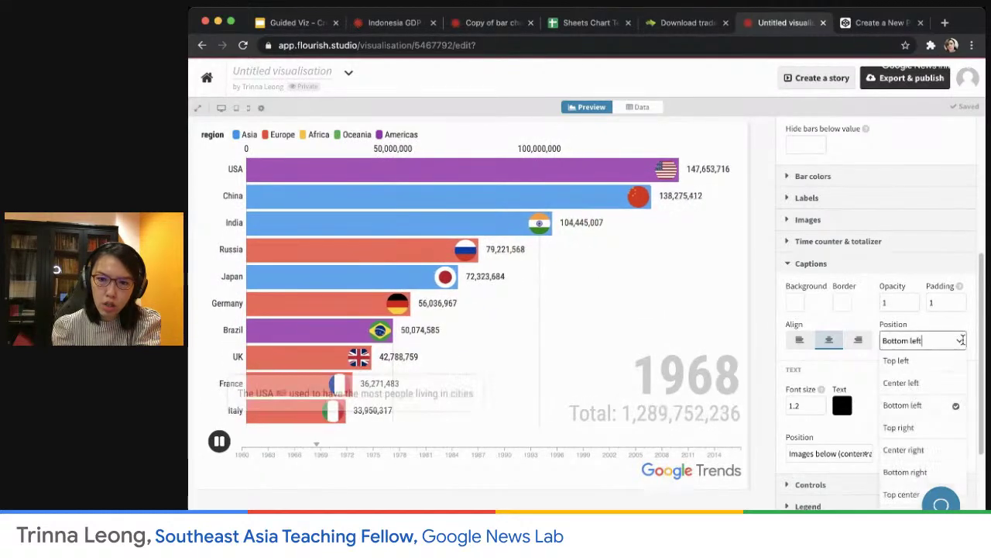
{"action": "left_click", "coordinate": [943, 382]}
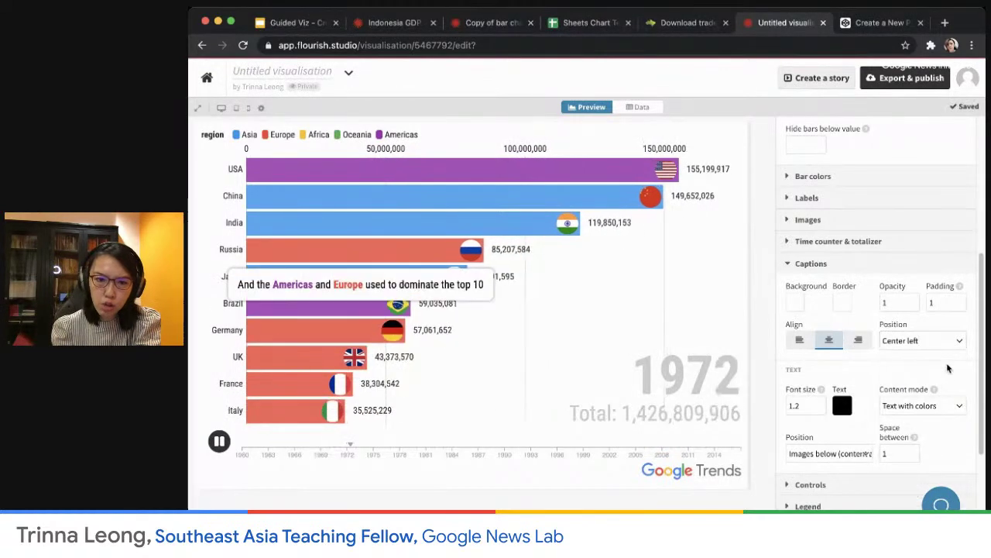
{"action": "left_click", "coordinate": [959, 341]}
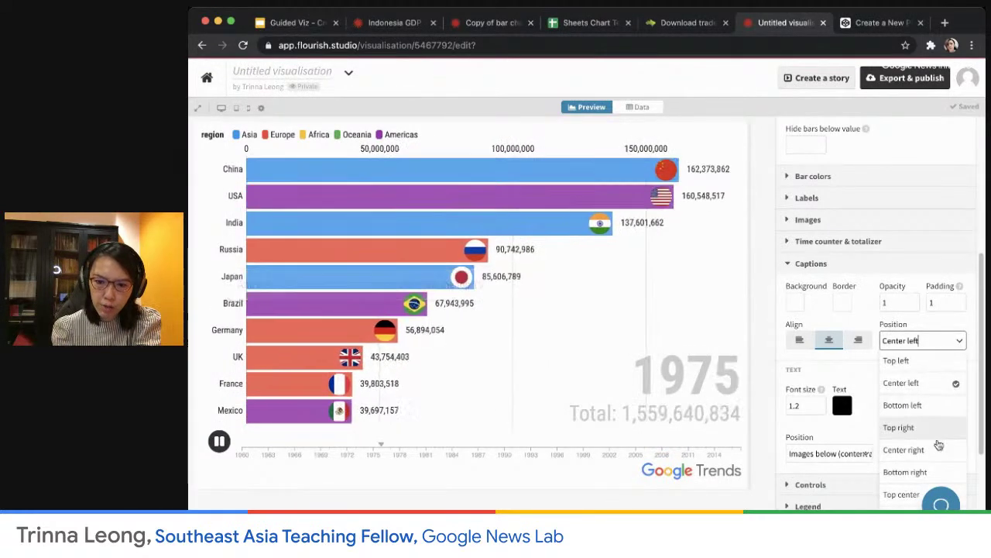
{"action": "left_click", "coordinate": [937, 449]}
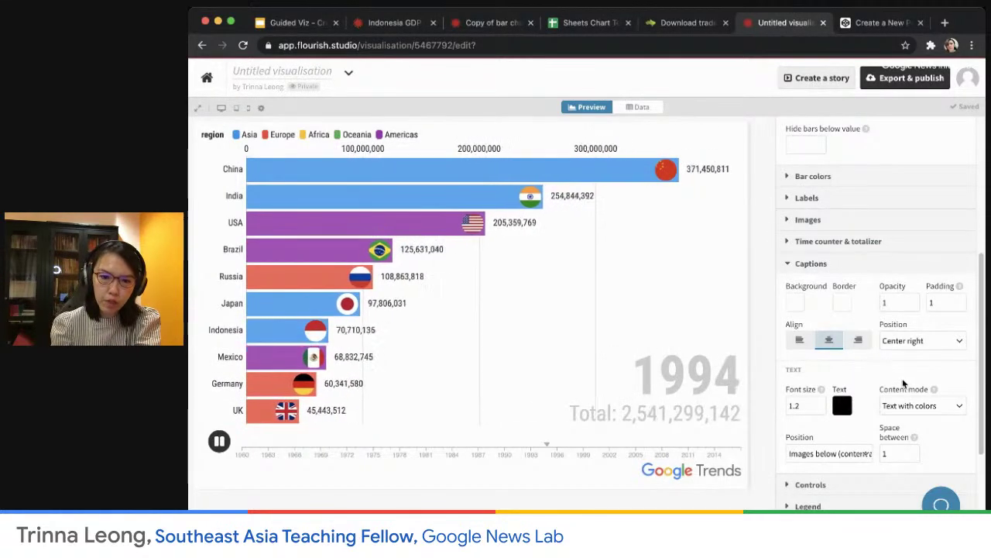
{"action": "scroll", "coordinate": [902, 383], "scroll_direction": "up", "scroll_amount": 3}
{"action": "scroll", "coordinate": [902, 383], "scroll_direction": "up", "scroll_amount": 2}
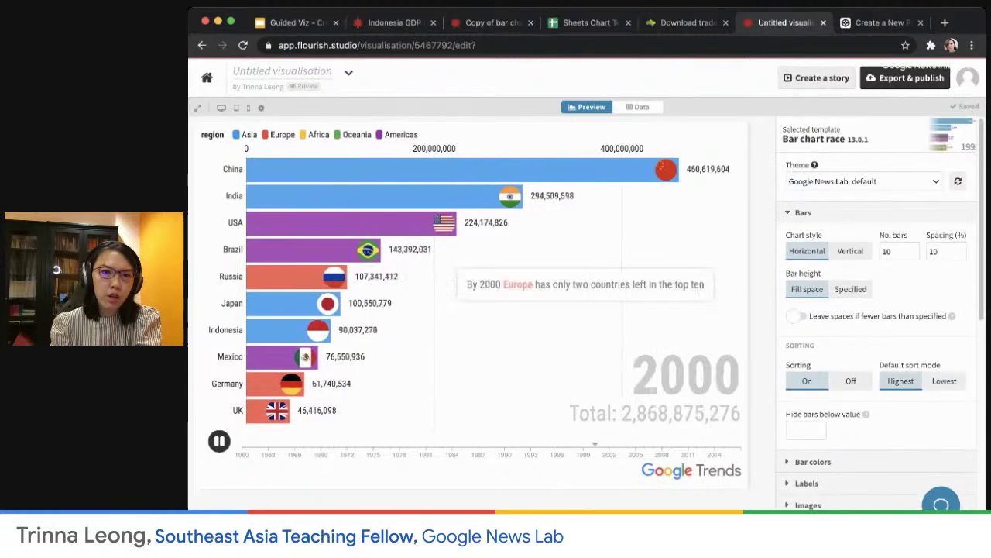
Switch to the Google Slides presentation and advance to the "Parliament chart" slide.
{"action": "left_click", "coordinate": [298, 23]}
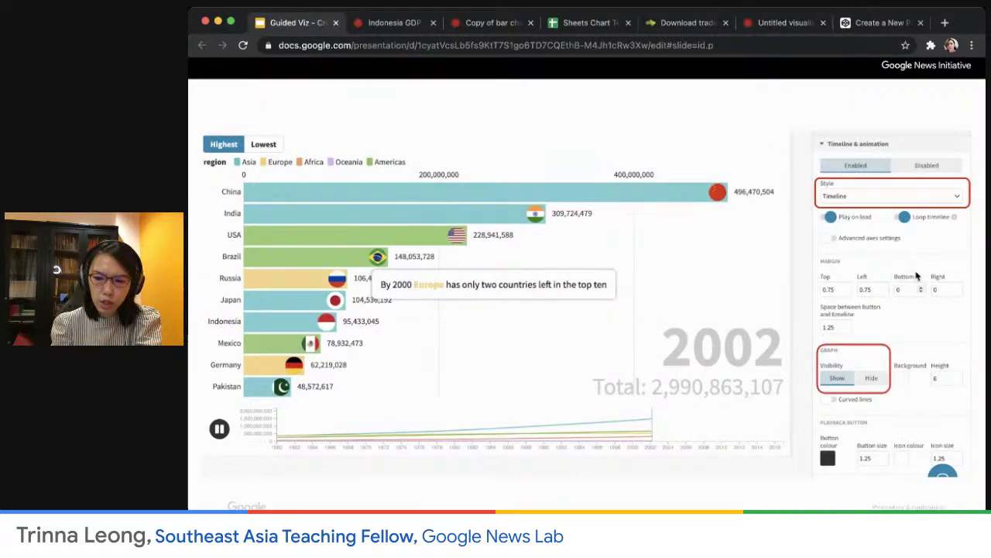
{"action": "key", "text": "Right"}
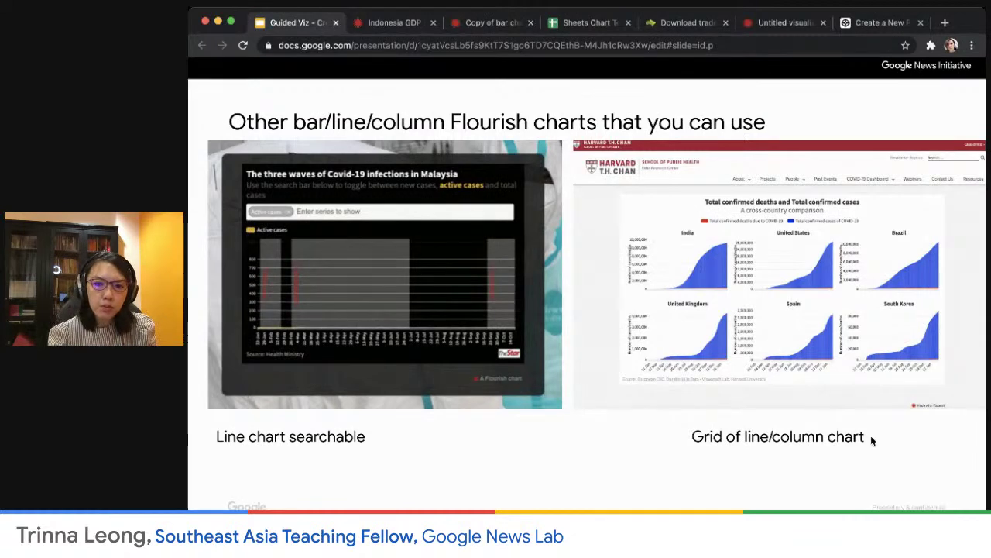
{"action": "key", "text": "Right"}
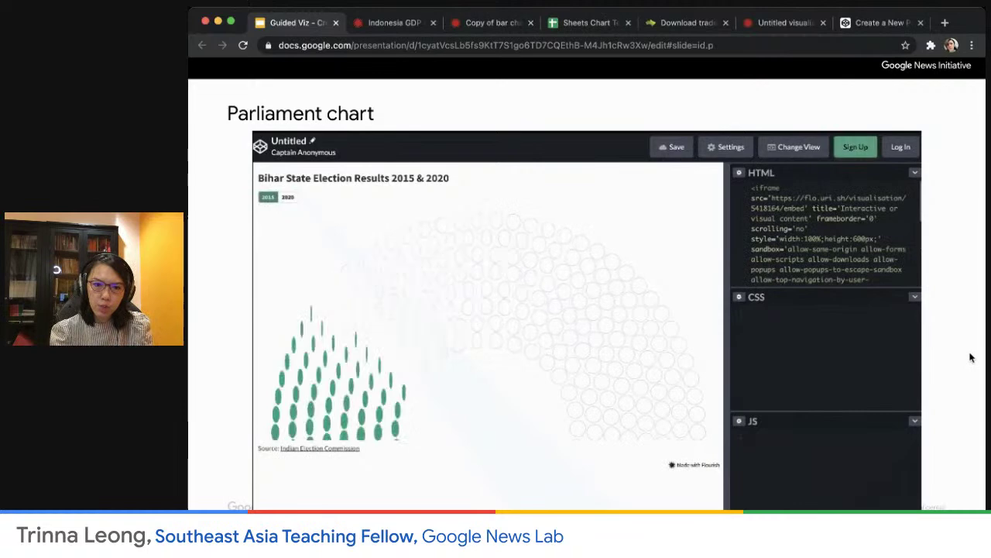
{"action": "key", "text": "BackSpace"}
{"action": "key", "text": "BackSpace"}
{"action": "key", "text": "BackSpace"}
{"action": "type", "text": "1100"}
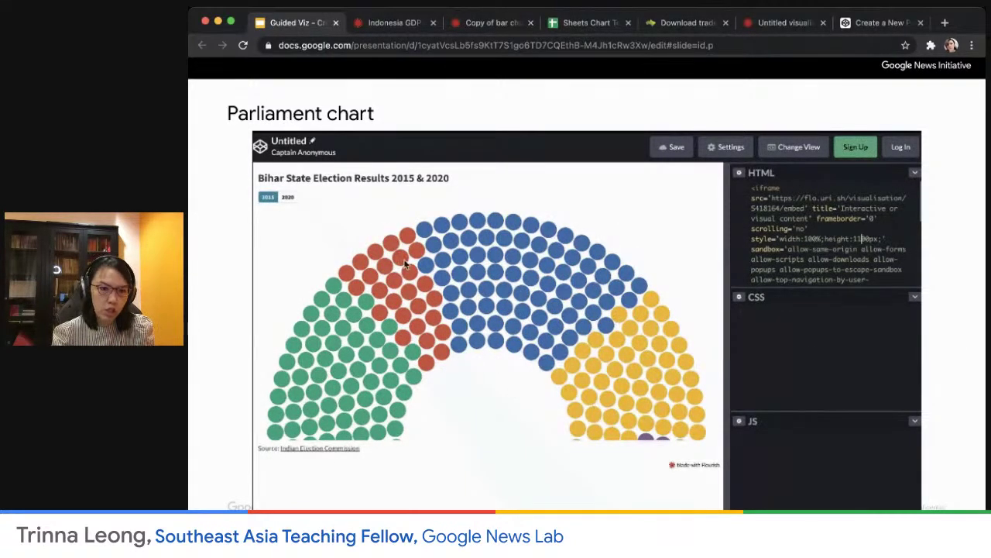
Switch to the Sheets Chart Test spreadsheet and show the two constituency winner sheets with their party seat tallies.
{"action": "left_click", "coordinate": [588, 23]}
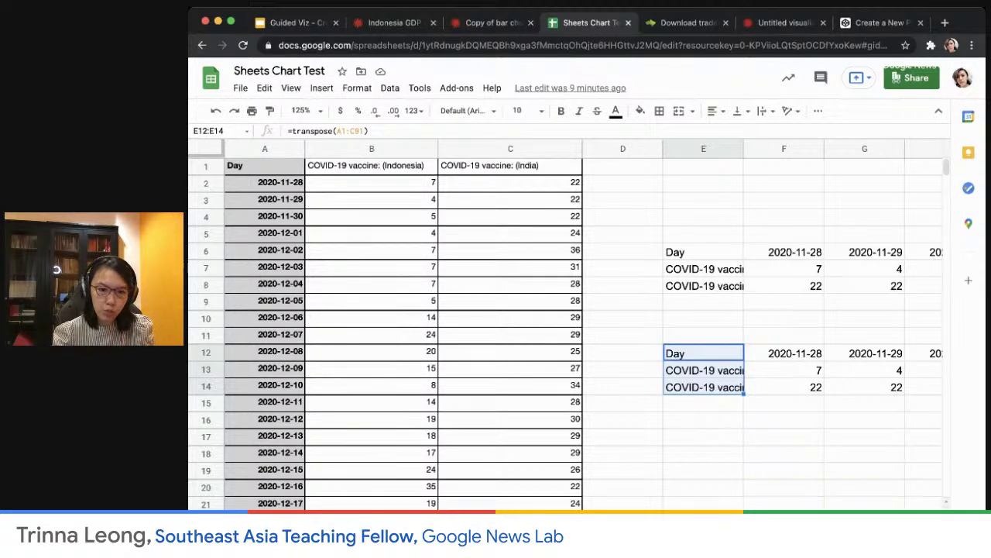
{"action": "key", "text": "alt+Down"}
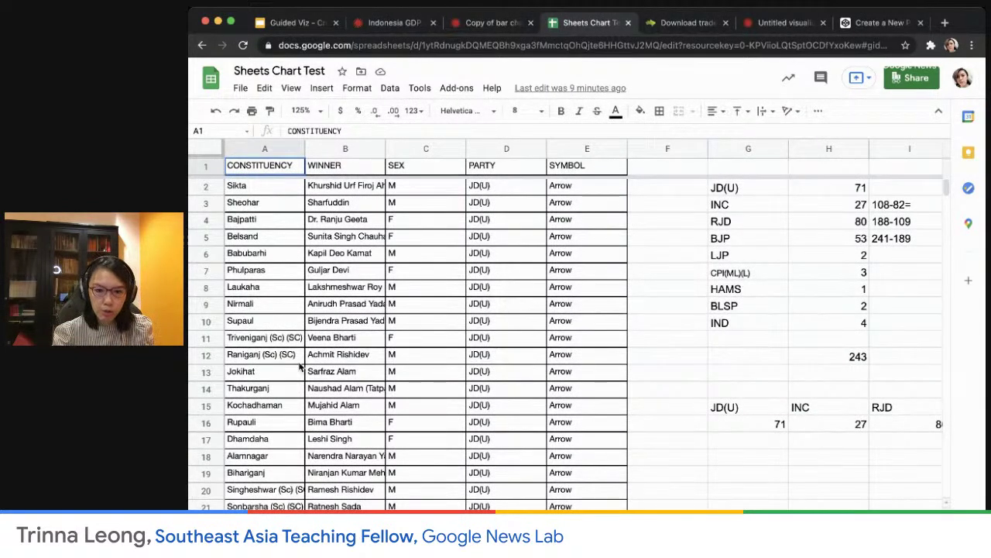
{"action": "key", "text": "alt+Down"}
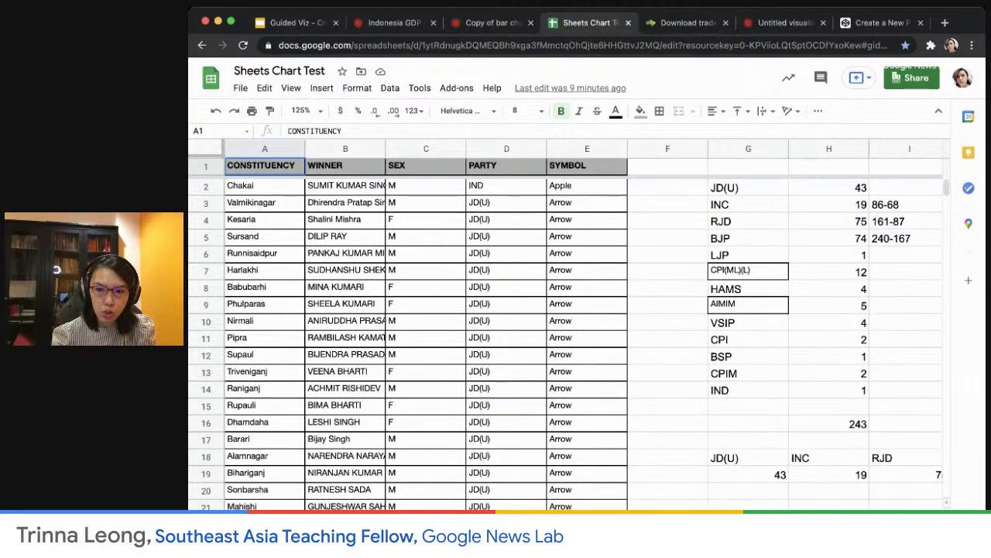
Open the BIHAR STATE SEAT project from the Flourish project list and show its data sheet.
{"action": "left_click", "coordinate": [782, 25]}
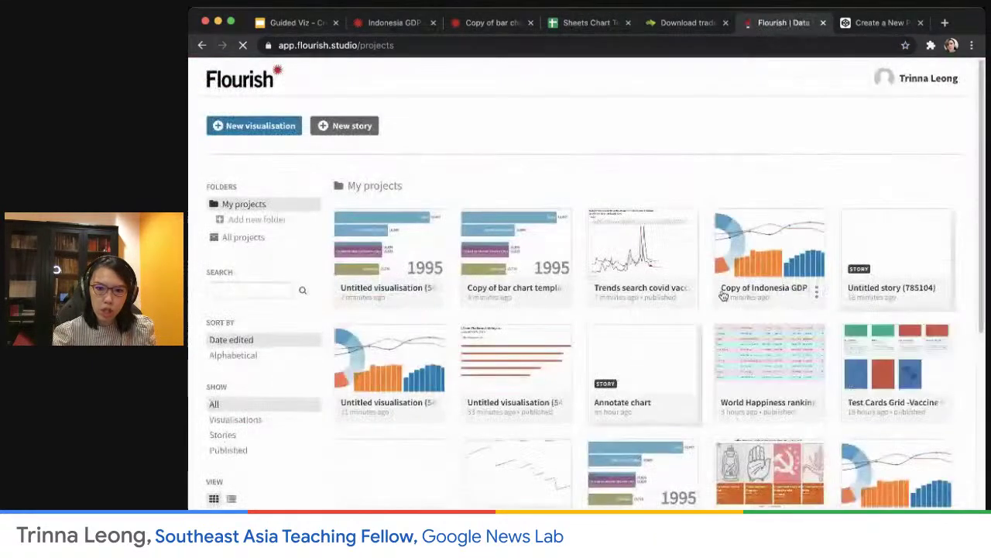
{"action": "scroll", "coordinate": [738, 363], "scroll_direction": "down", "scroll_amount": 5}
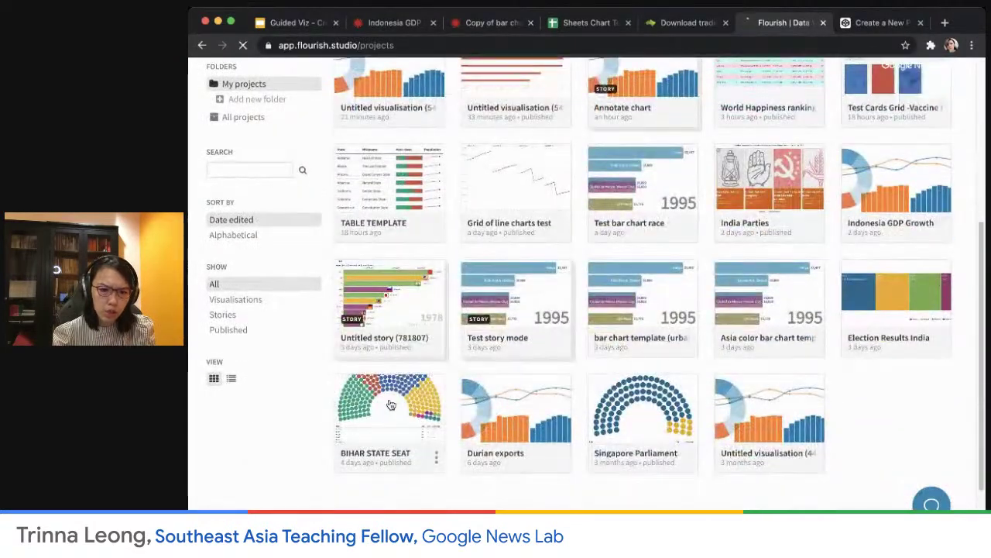
{"action": "left_click", "coordinate": [411, 403]}
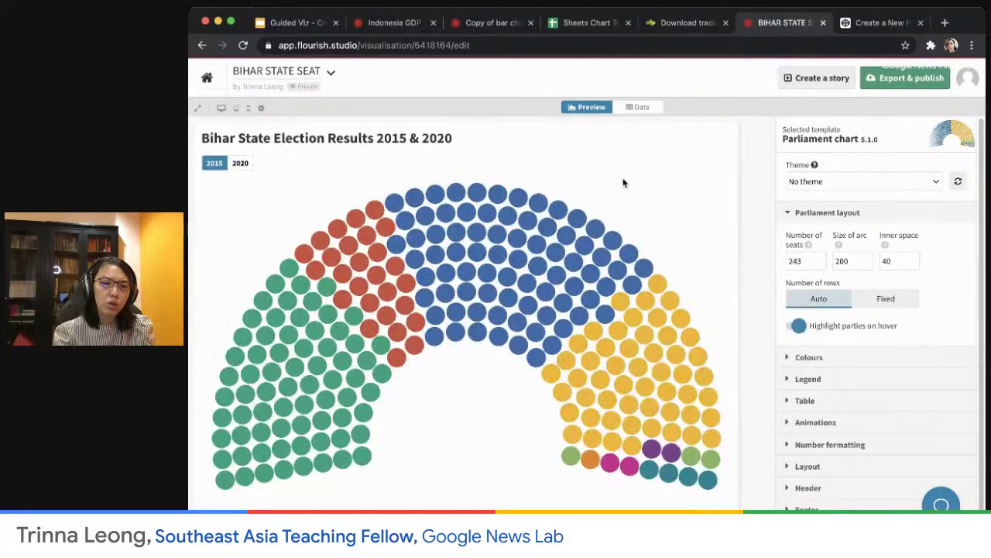
{"action": "left_click", "coordinate": [641, 107]}
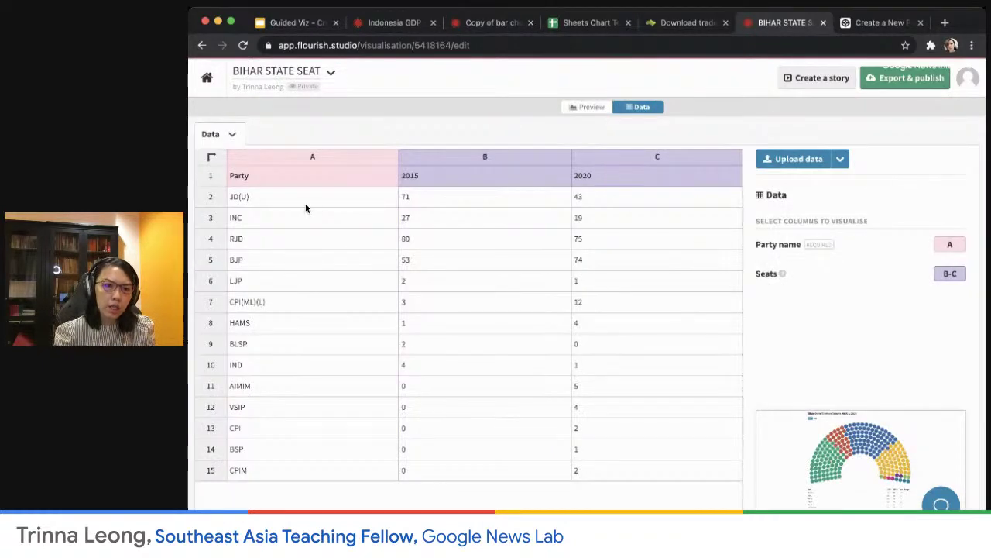
Examine the full constituency winner list in the Sheets Chart Test spreadsheet and return to its first rows.
{"action": "left_click", "coordinate": [573, 26]}
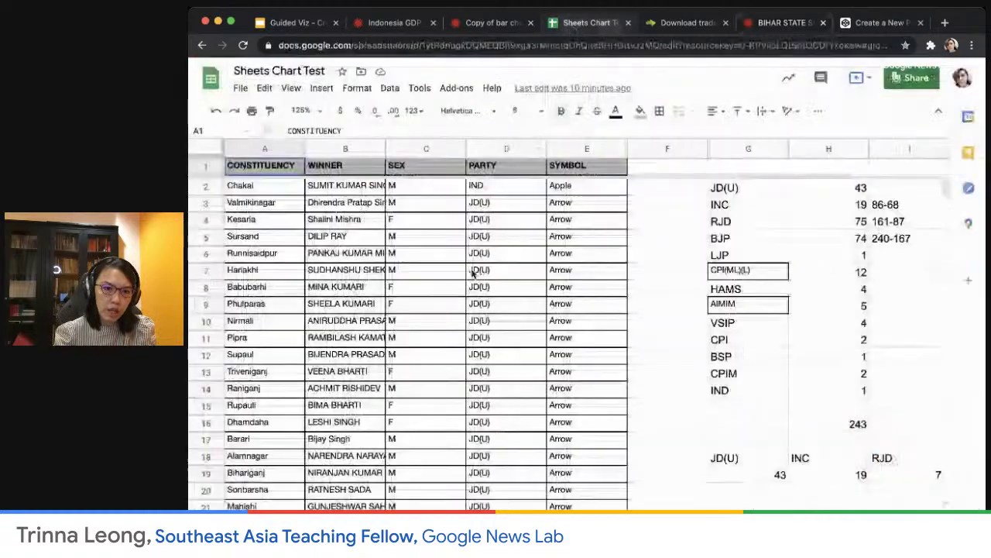
{"action": "scroll", "coordinate": [411, 283], "scroll_direction": "down", "scroll_amount": 20}
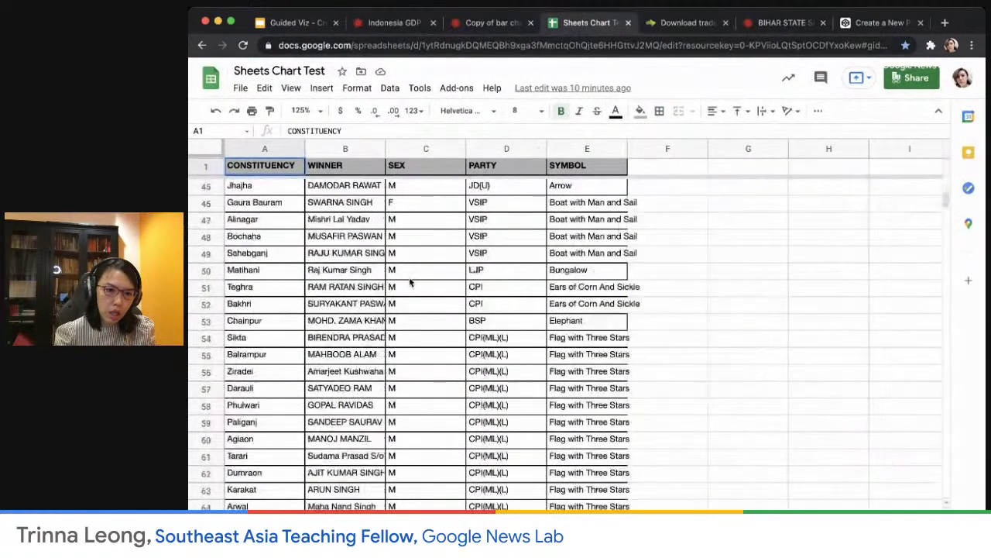
{"action": "scroll", "coordinate": [410, 283], "scroll_direction": "down", "scroll_amount": 20}
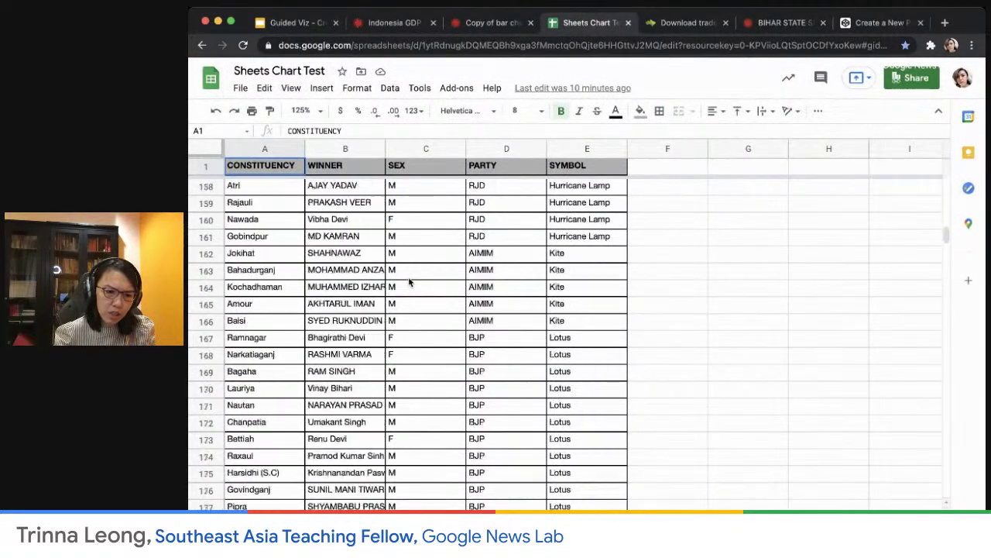
{"action": "scroll", "coordinate": [409, 283], "scroll_direction": "down", "scroll_amount": 10}
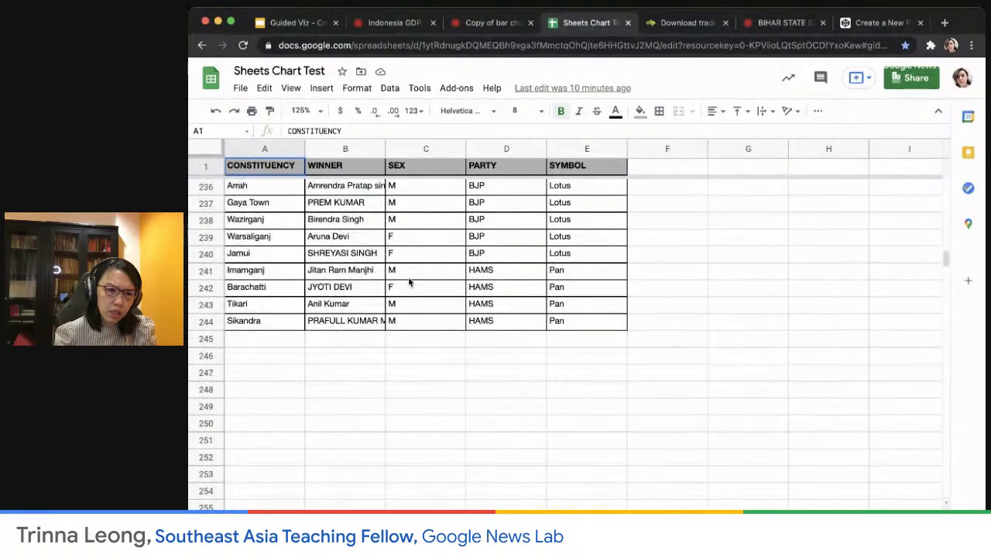
{"action": "scroll", "coordinate": [394, 305], "scroll_direction": "up", "scroll_amount": 20}
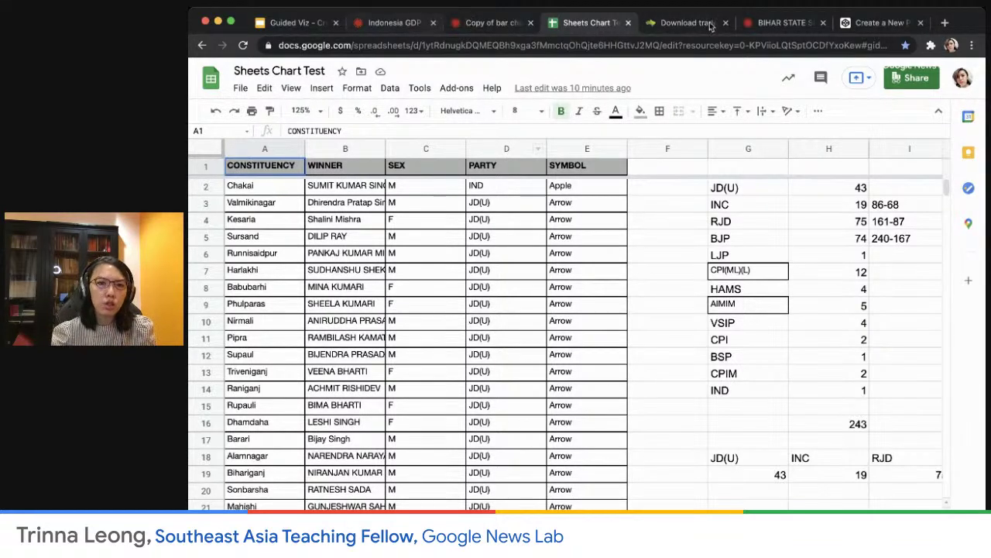
Switch back to the Flourish Bihar data sheet and highlight JD(U)'s seat values for 2015 and 2020.
{"action": "left_click", "coordinate": [778, 23]}
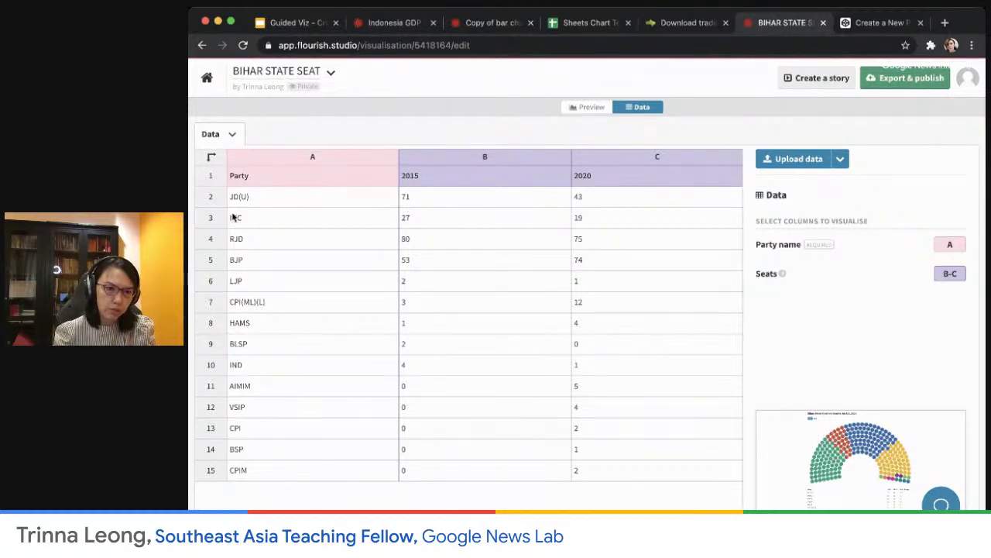
{"action": "left_click", "coordinate": [459, 201]}
{"action": "left_click", "coordinate": [649, 201]}
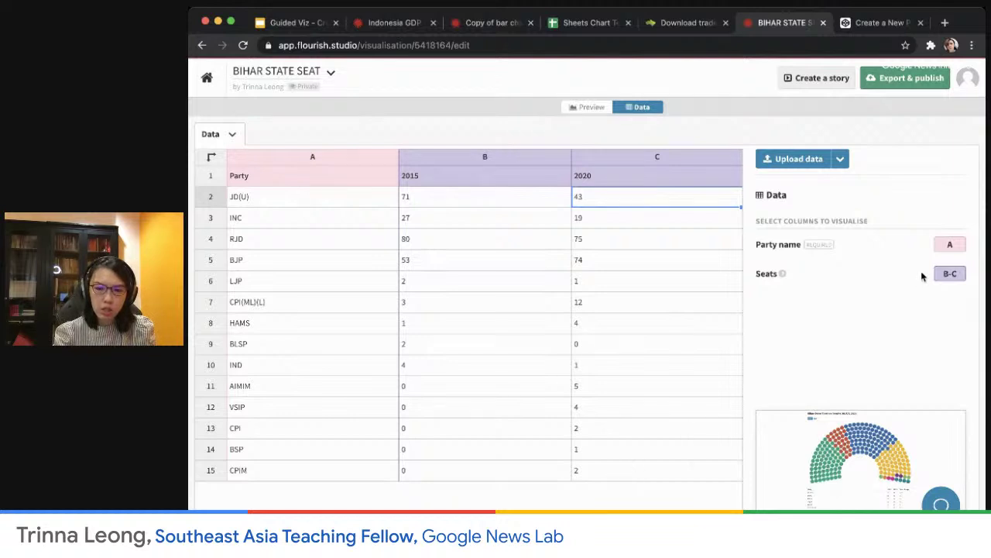
Preview the Bihar parliament chart and review the seat change table beneath it.
{"action": "left_click", "coordinate": [589, 110]}
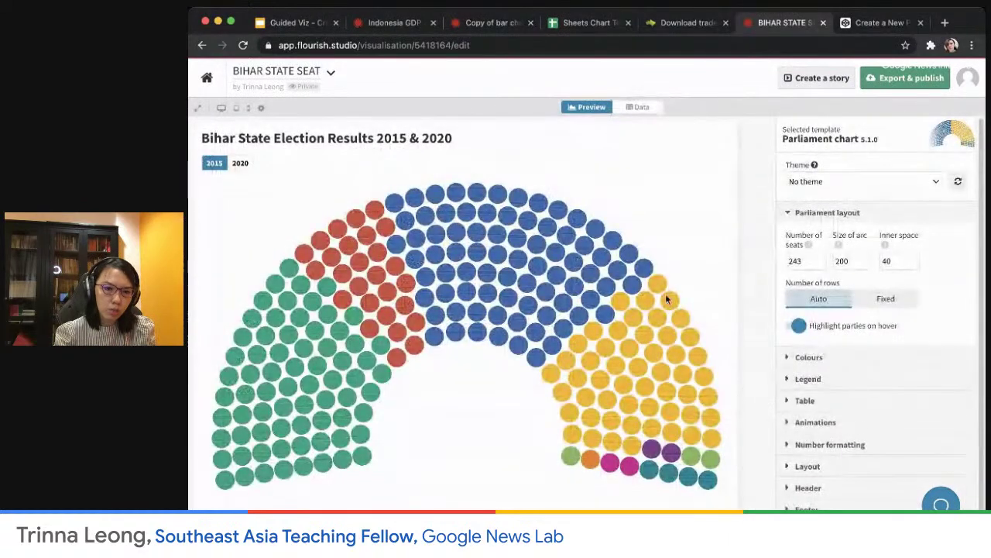
{"action": "scroll", "coordinate": [705, 299], "scroll_direction": "down", "scroll_amount": 3}
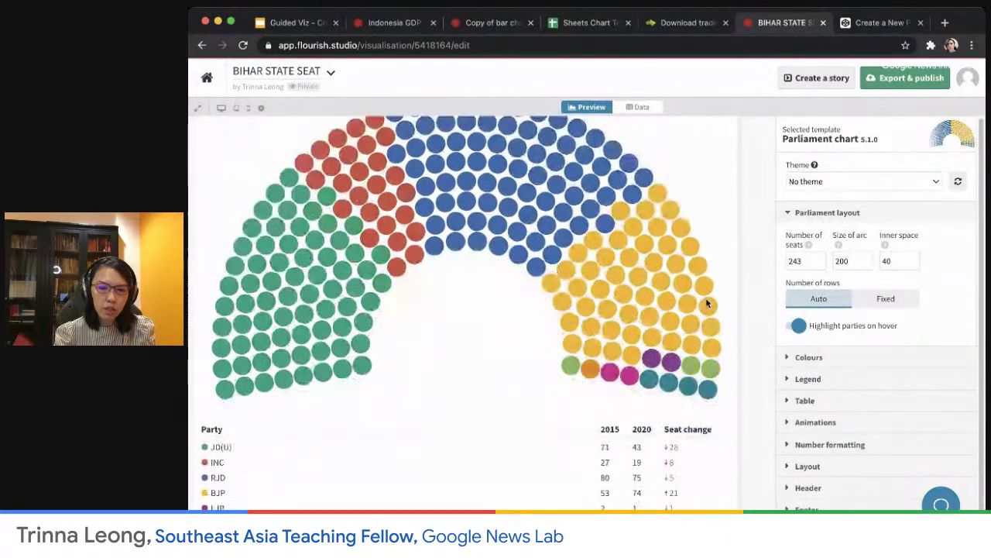
{"action": "scroll", "coordinate": [705, 305], "scroll_direction": "down", "scroll_amount": 3}
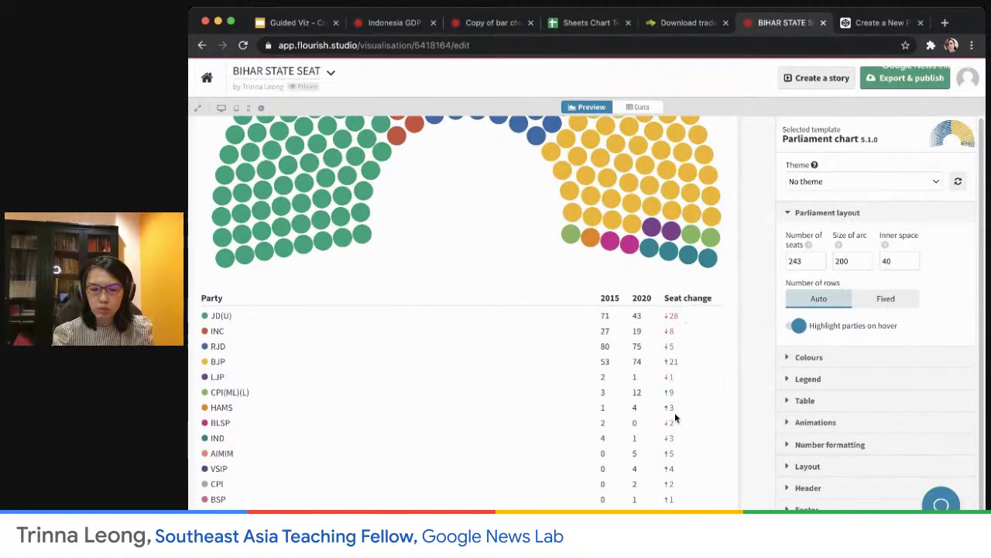
{"action": "scroll", "coordinate": [695, 375], "scroll_direction": "up", "scroll_amount": 5}
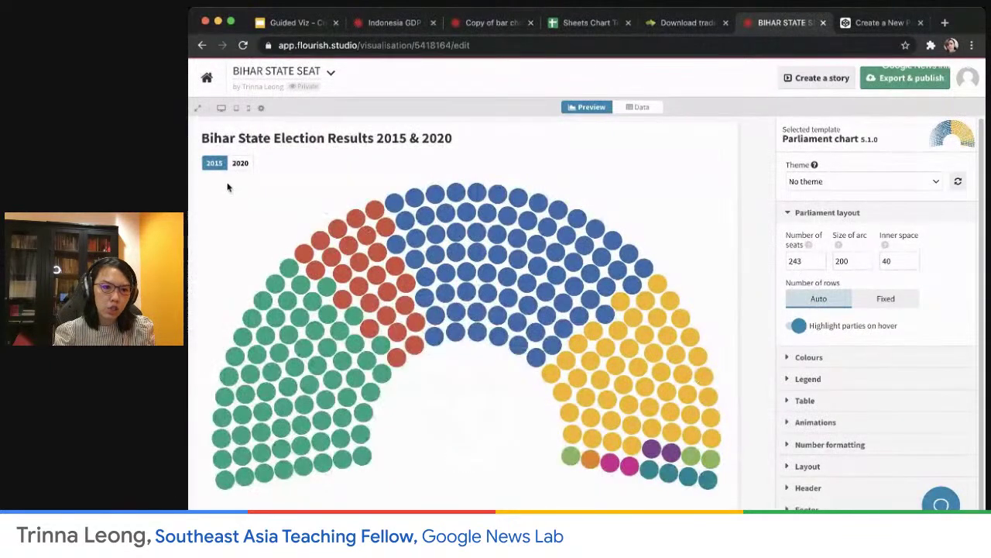
Switch the parliament chart to the 2020 results and back to 2015 to compare the seat distribution.
{"action": "left_click", "coordinate": [240, 164]}
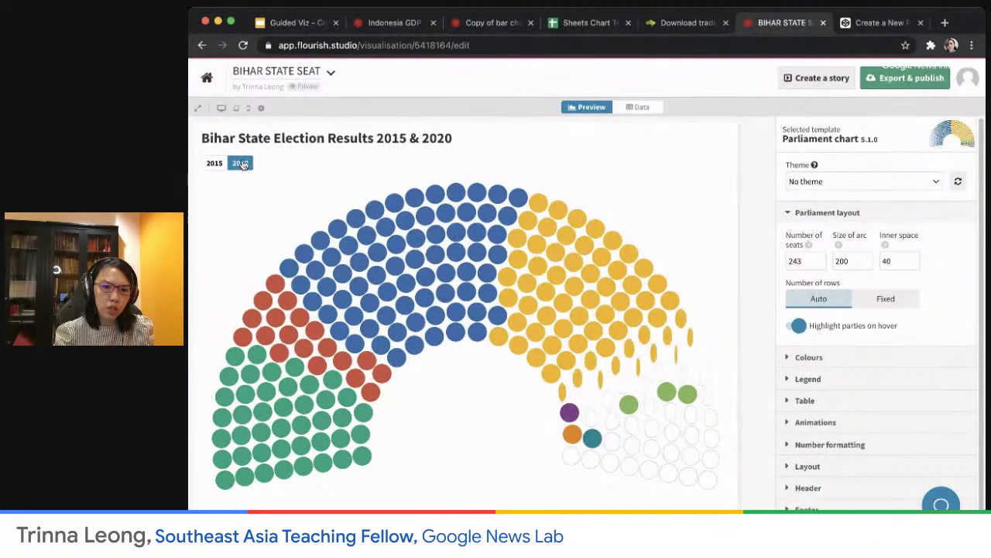
{"action": "left_click", "coordinate": [214, 163]}
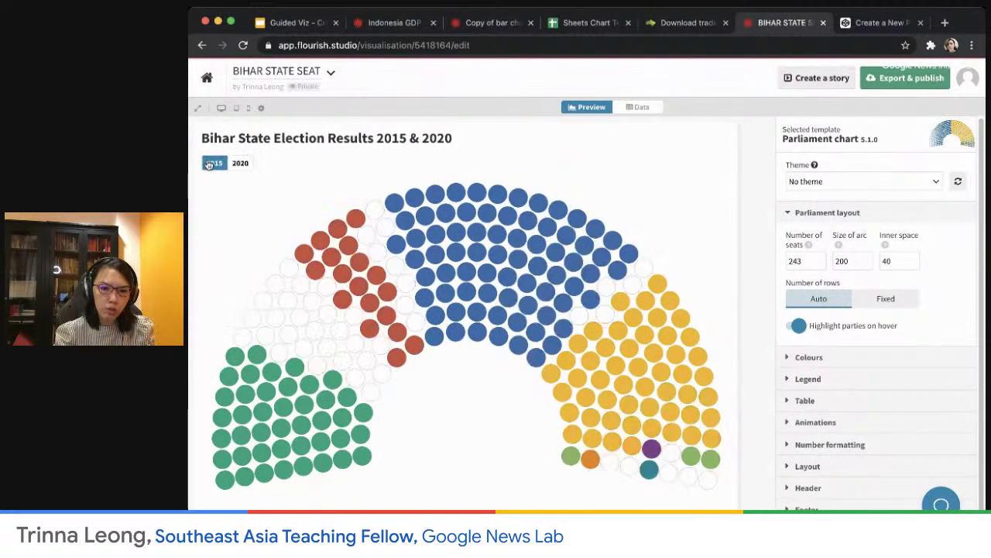
Inspect the number of seats setting in the parliament layout and highlight RJD's seats in the 2015 chart.
{"action": "mouse_move", "coordinate": [808, 244]}
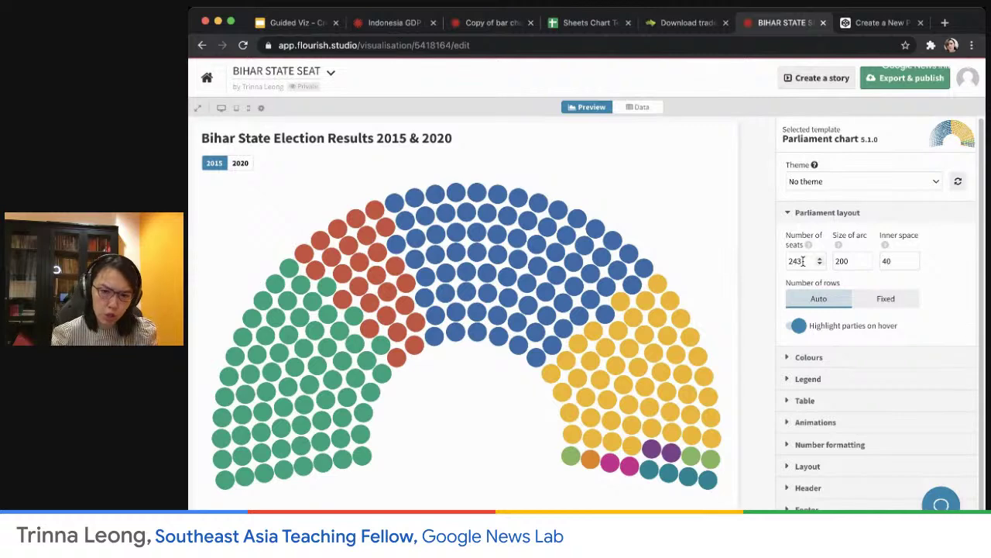
{"action": "left_click", "coordinate": [803, 260]}
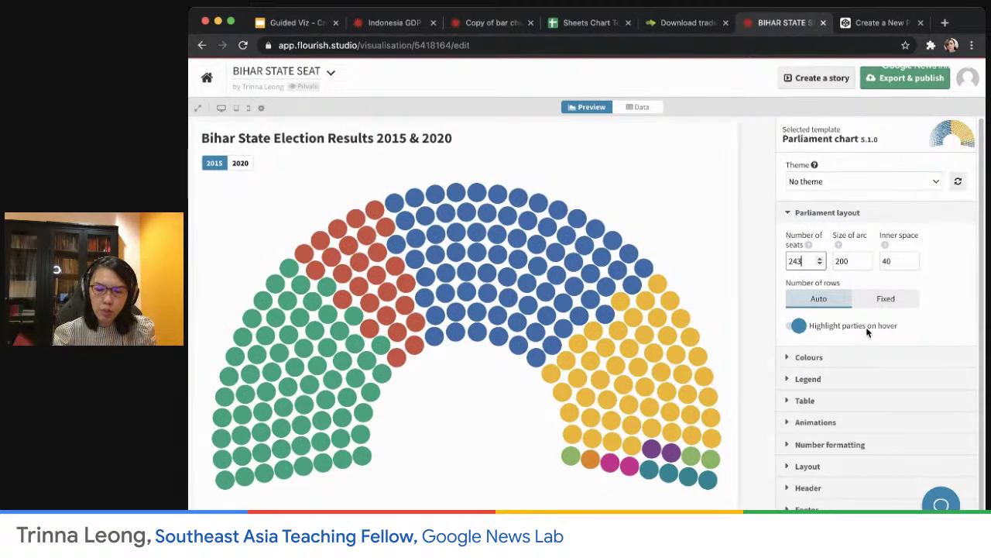
{"action": "mouse_move", "coordinate": [630, 384]}
{"action": "mouse_move", "coordinate": [547, 292]}
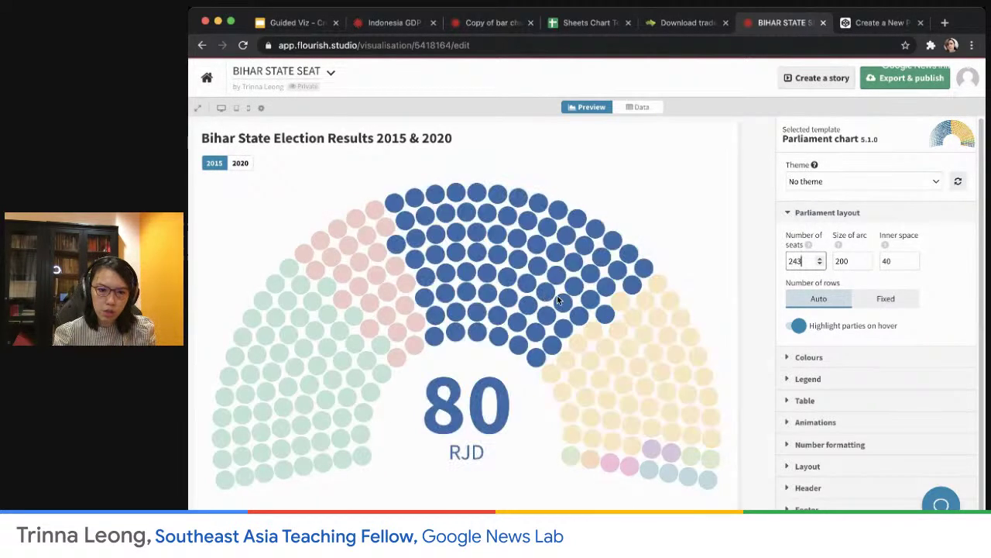
{"action": "mouse_move", "coordinate": [637, 410]}
Show the chart's colour settings and set the animation duration to 10.
{"action": "left_click", "coordinate": [862, 357]}
{"action": "scroll", "coordinate": [867, 357], "scroll_direction": "down", "scroll_amount": 3}
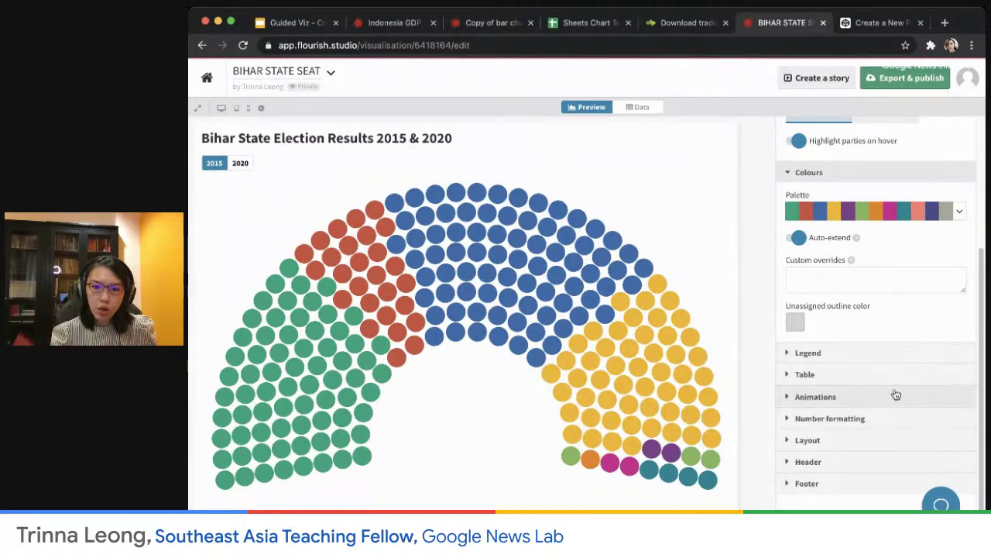
{"action": "left_click", "coordinate": [845, 398]}
{"action": "scroll", "coordinate": [881, 405], "scroll_direction": "down", "scroll_amount": 2}
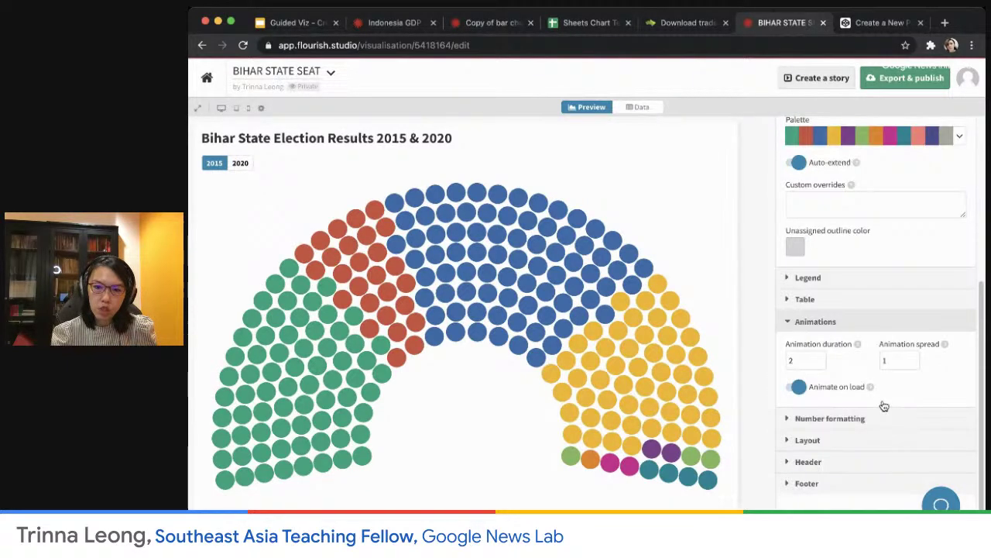
{"action": "left_click", "coordinate": [819, 357]}
{"action": "left_click", "coordinate": [820, 358]}
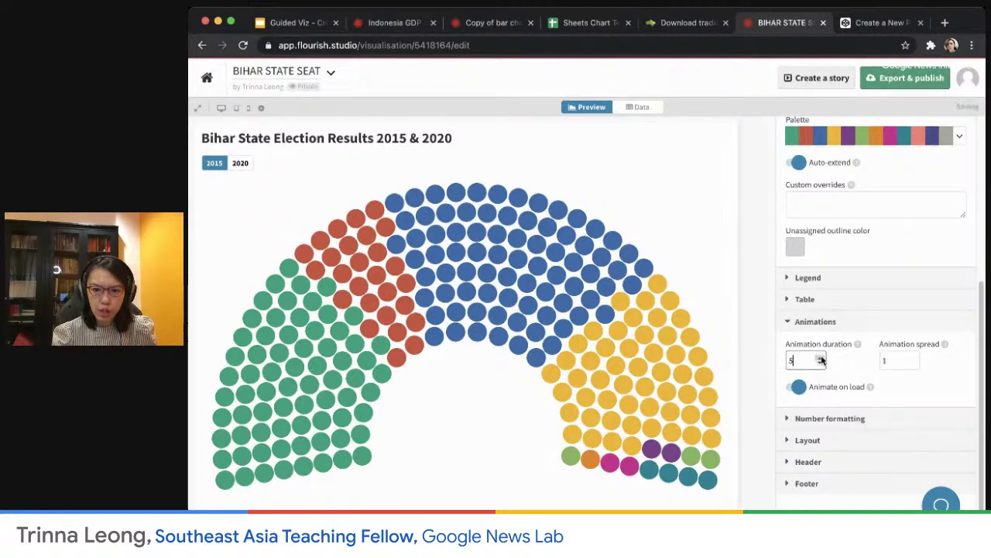
{"action": "left_click", "coordinate": [820, 358]}
{"action": "left_click", "coordinate": [821, 358]}
{"action": "left_click", "coordinate": [821, 358]}
{"action": "left_click", "coordinate": [821, 358]}
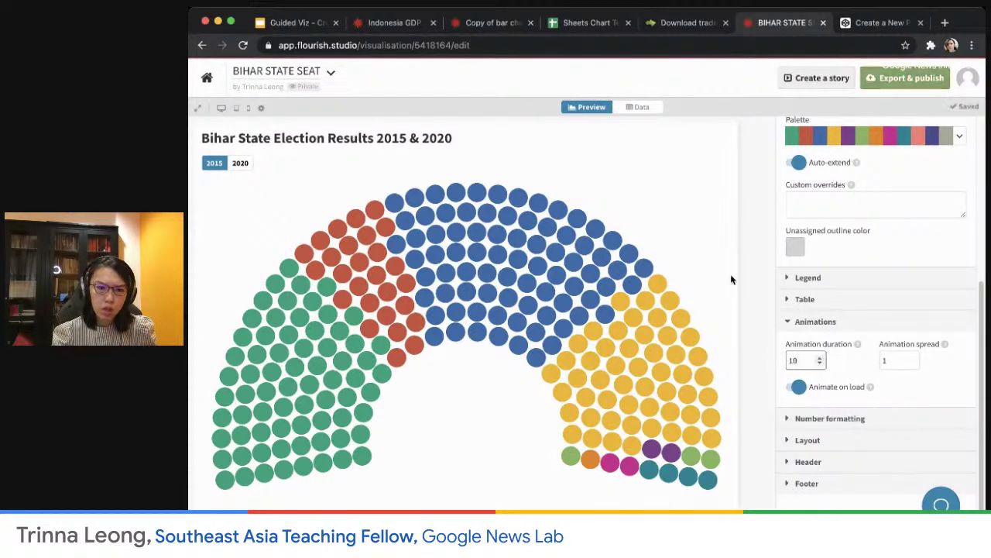
{"action": "left_click", "coordinate": [693, 236]}
Play the transition to the 2020 results and back to 2015 with the new animation duration.
{"action": "left_click", "coordinate": [234, 164]}
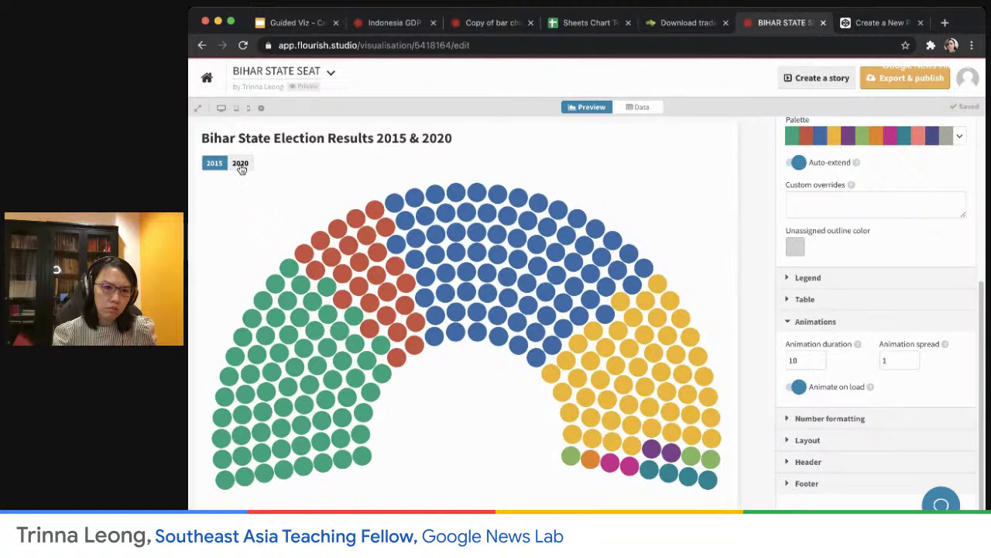
{"action": "left_click", "coordinate": [212, 163]}
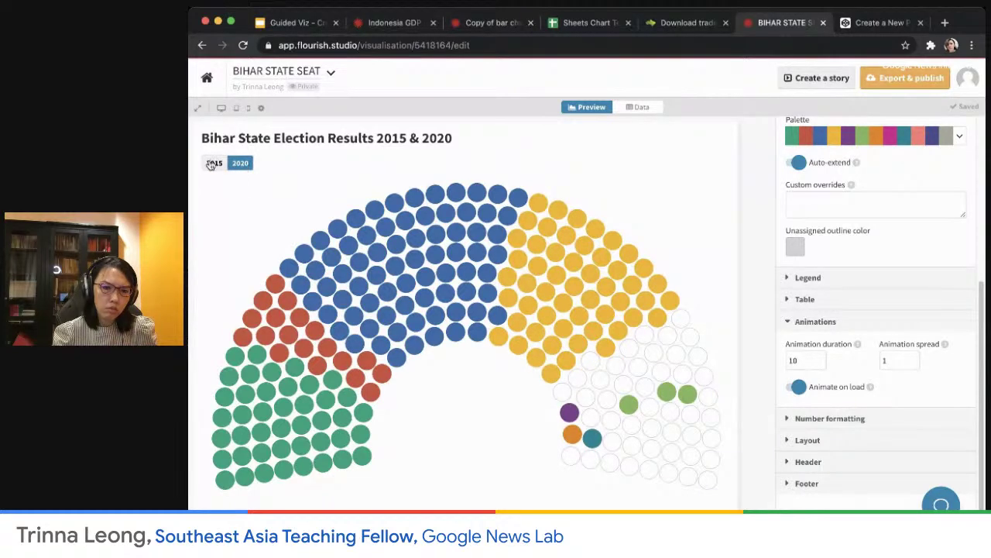